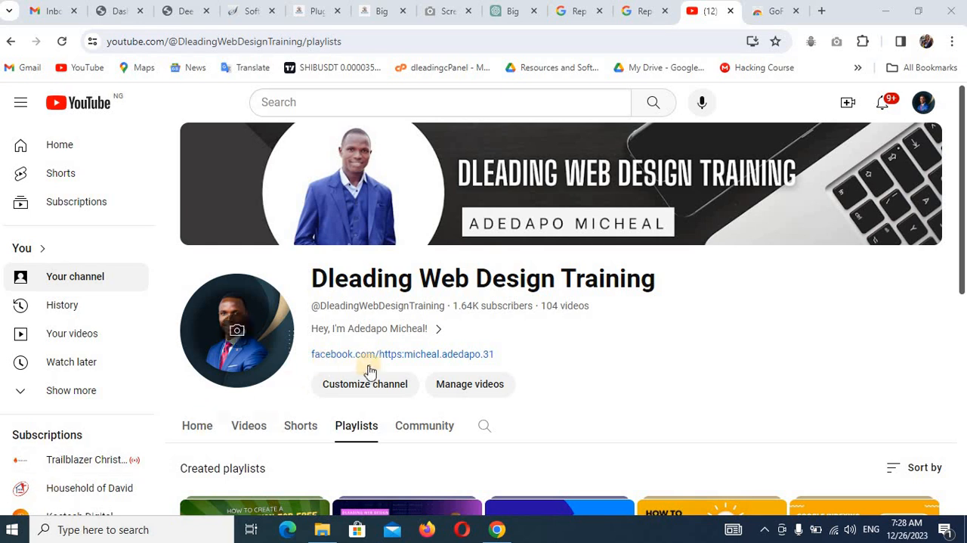
Search Google for "the best web design company in ibadan" in place of the open extension store page.
click(765, 17)
text(th)
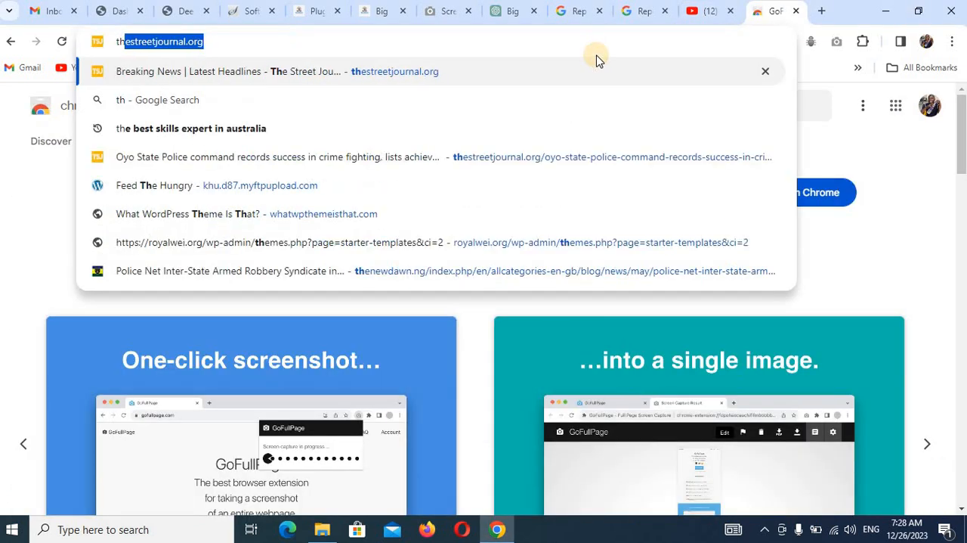
text(e best web de)
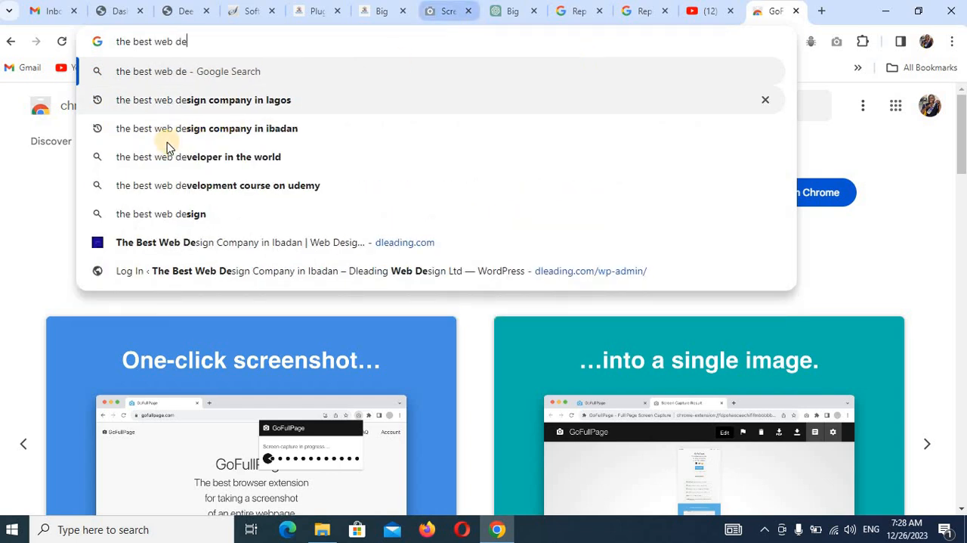
click(180, 136)
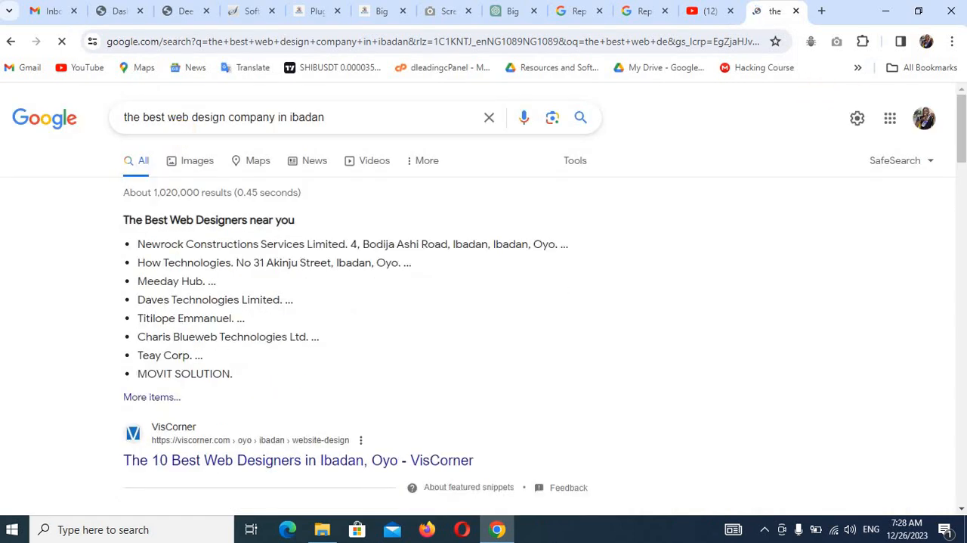
Examine the search results and the Businesses map listings for Dleading Web Design entries.
scroll(963, 118, down, 7)
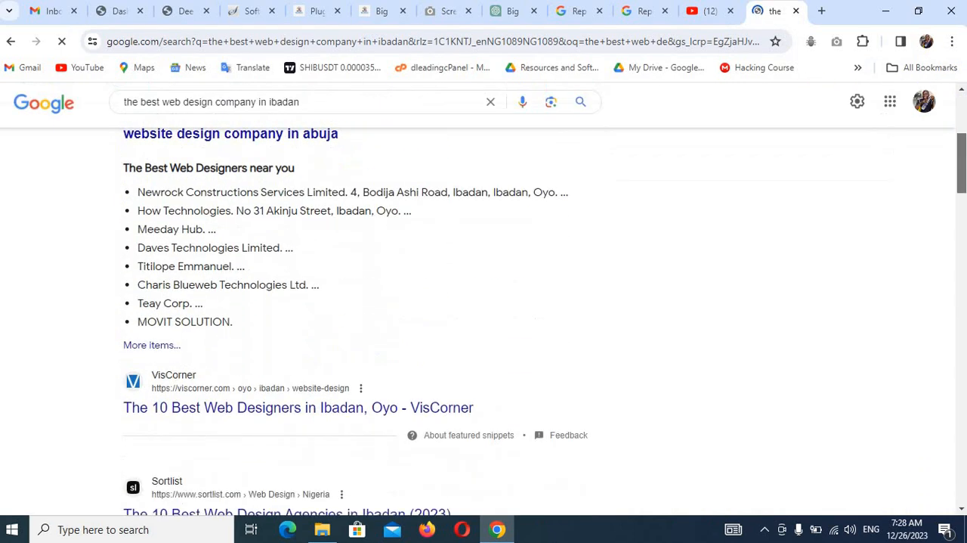
scroll(545, 321, down, 9)
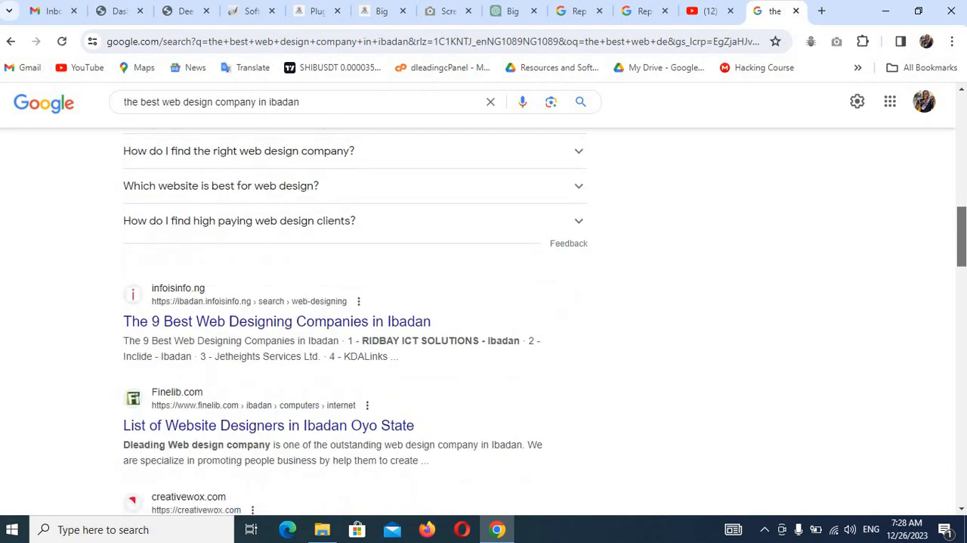
scroll(73, 306, down, 4)
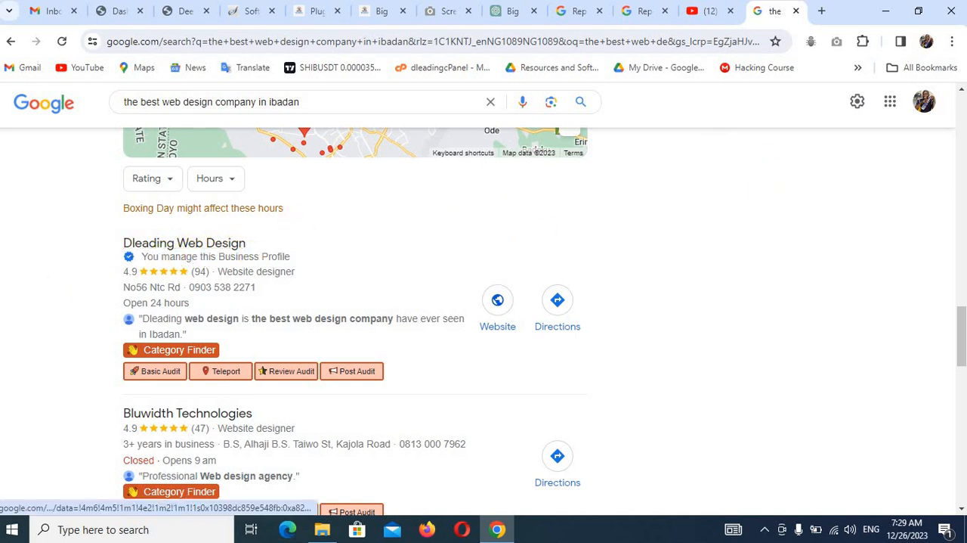
drag(962, 338, 965, 487)
mouse_move(962, 389)
mouse_down()
mouse_move(962, 472)
mouse_move(961, 405)
mouse_up()
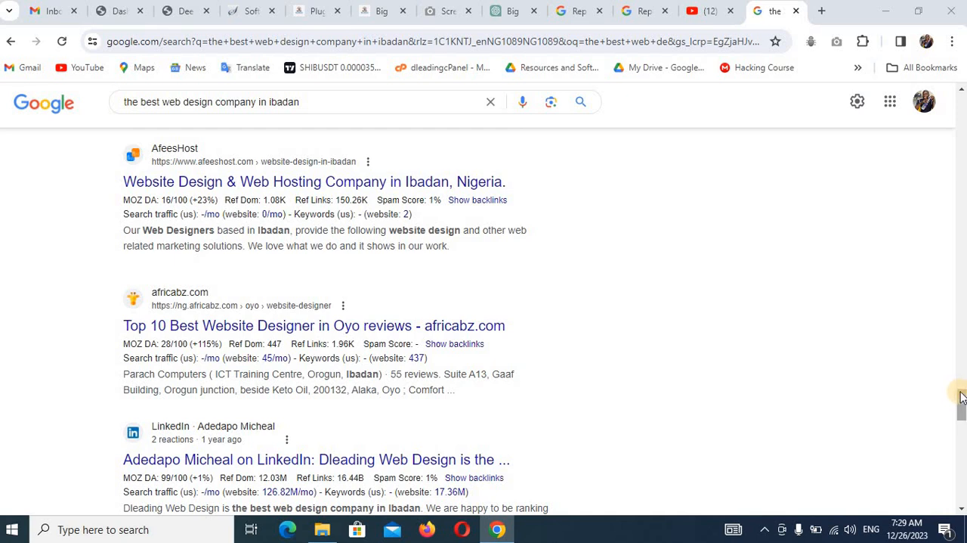
scroll(960, 399, down, 3)
scroll(336, 317, down, 5)
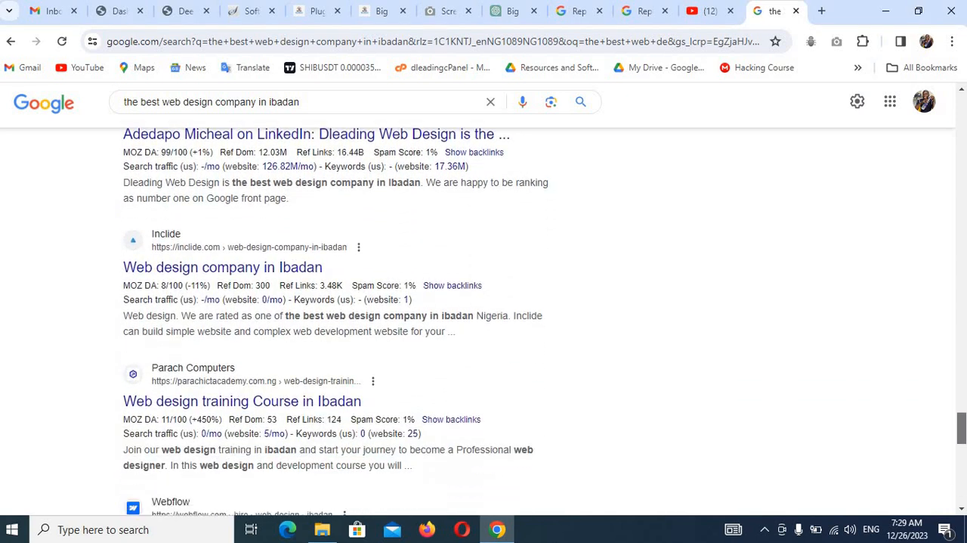
scroll(337, 317, down, 5)
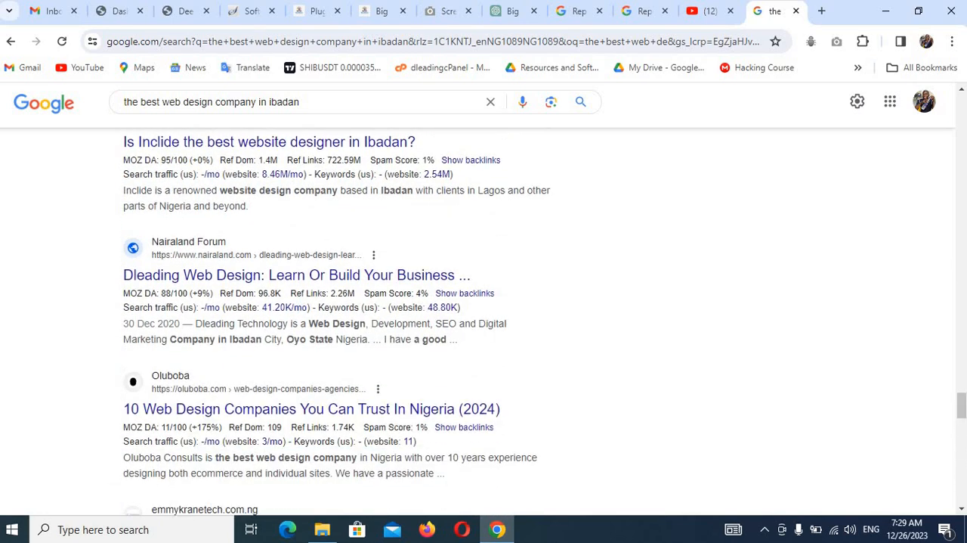
drag(961, 412, 961, 179)
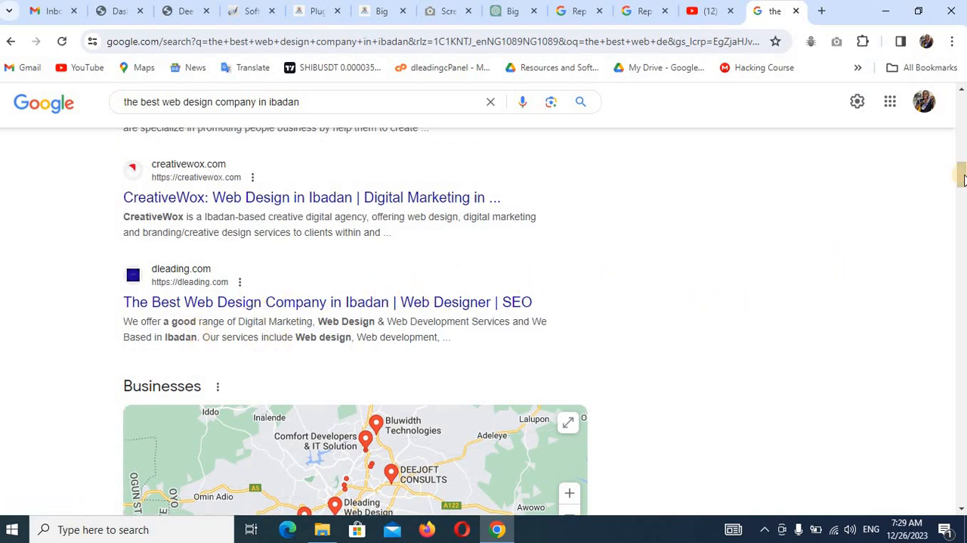
drag(961, 175, 962, 104)
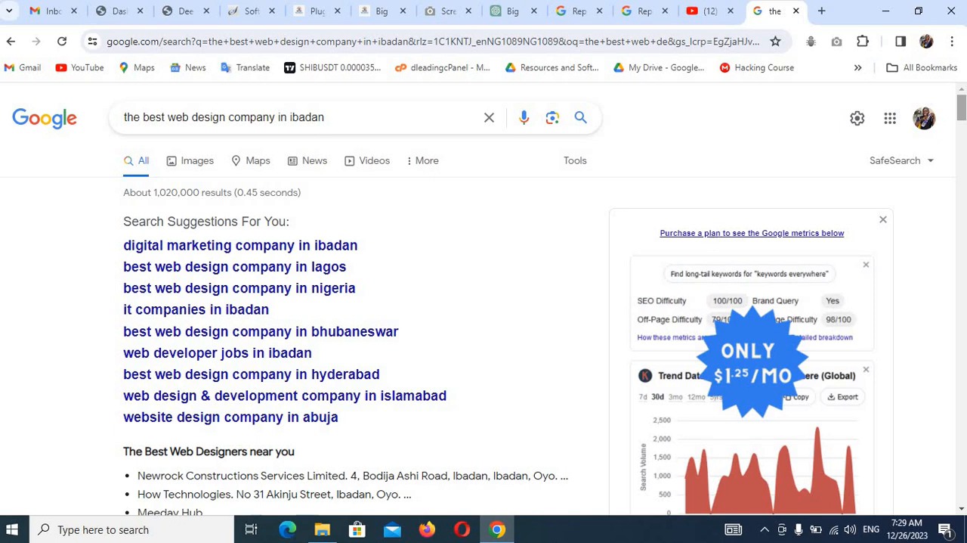
Close the Screen Capture Result page and look over the Big Brain school homepage at aswil.org/wp/.
click(468, 11)
click(377, 17)
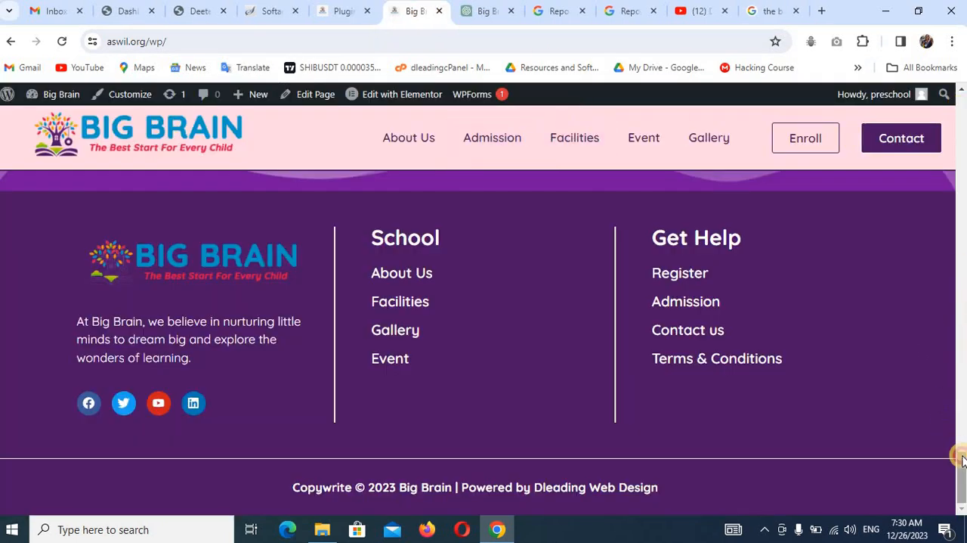
drag(958, 453, 959, 100)
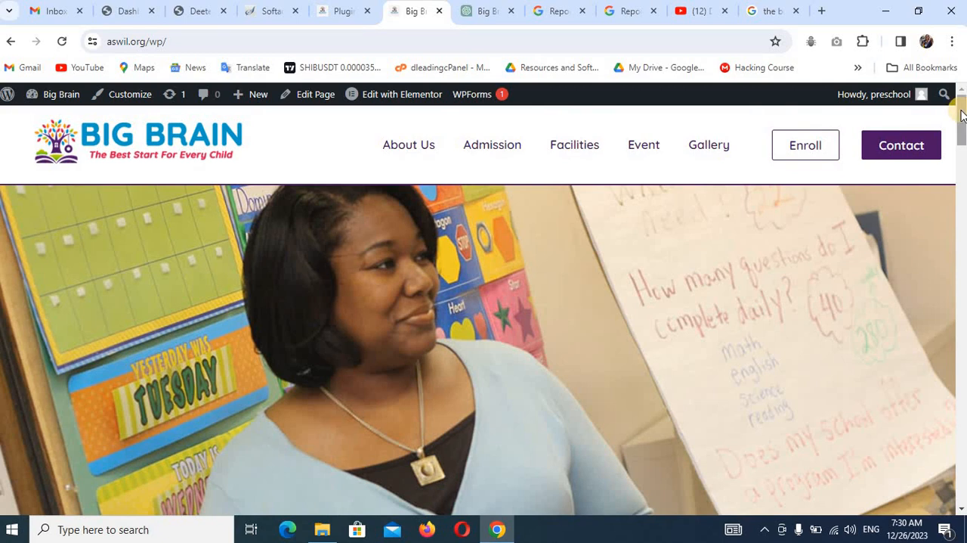
scroll(954, 106, down, 3)
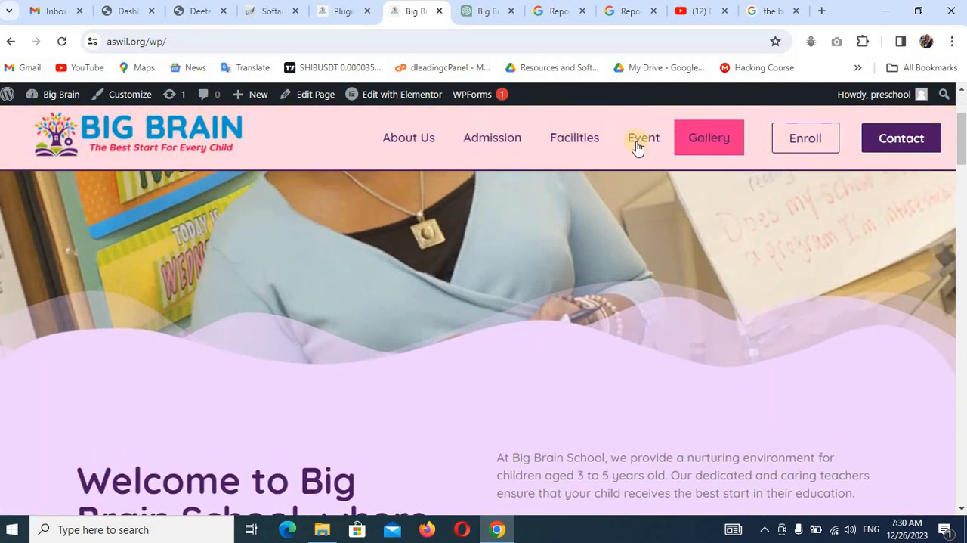
drag(963, 151, 962, 113)
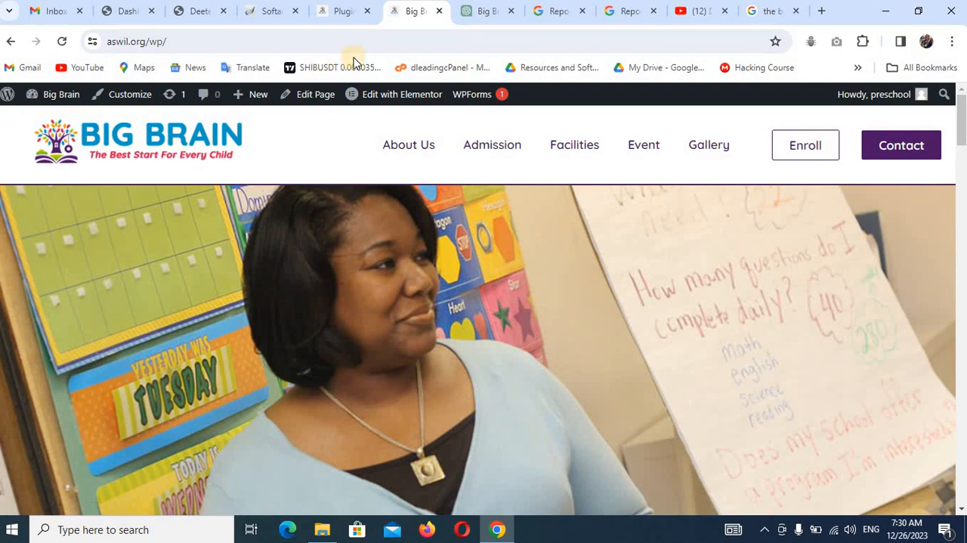
Open the preschool.aswil.org website in a new browser tab.
click(823, 12)
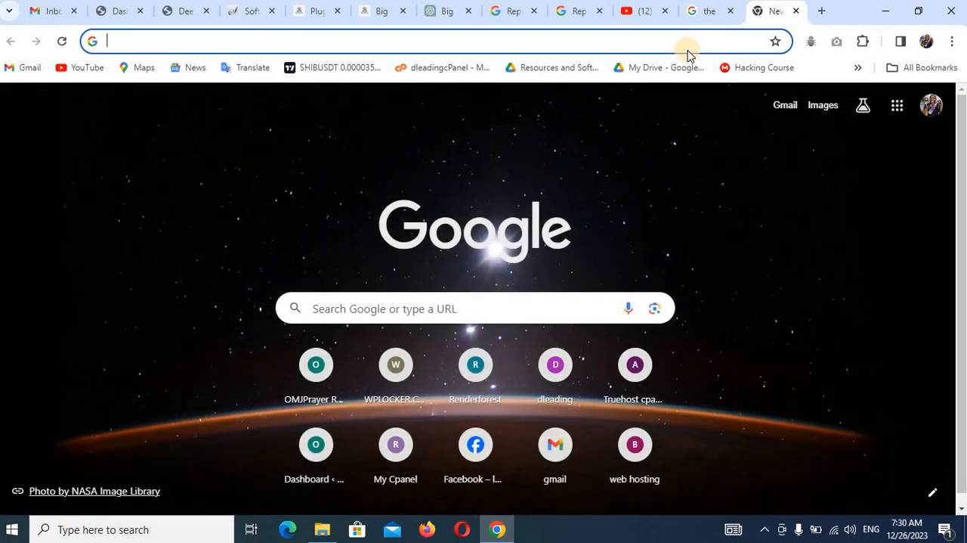
text(pr)
key(Return)
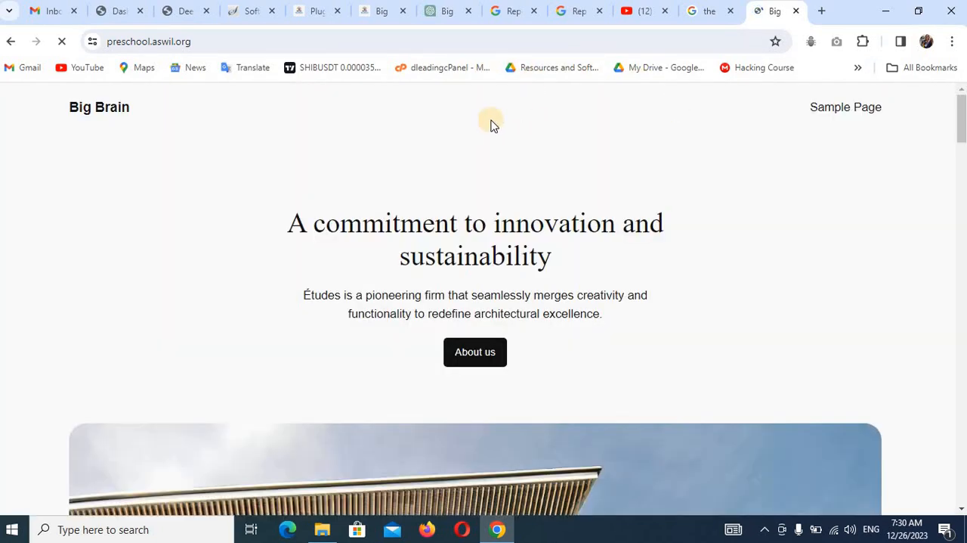
Go to the WordPress admin address of the site, preschool.aswil.org/wp-admin/.
click(266, 37)
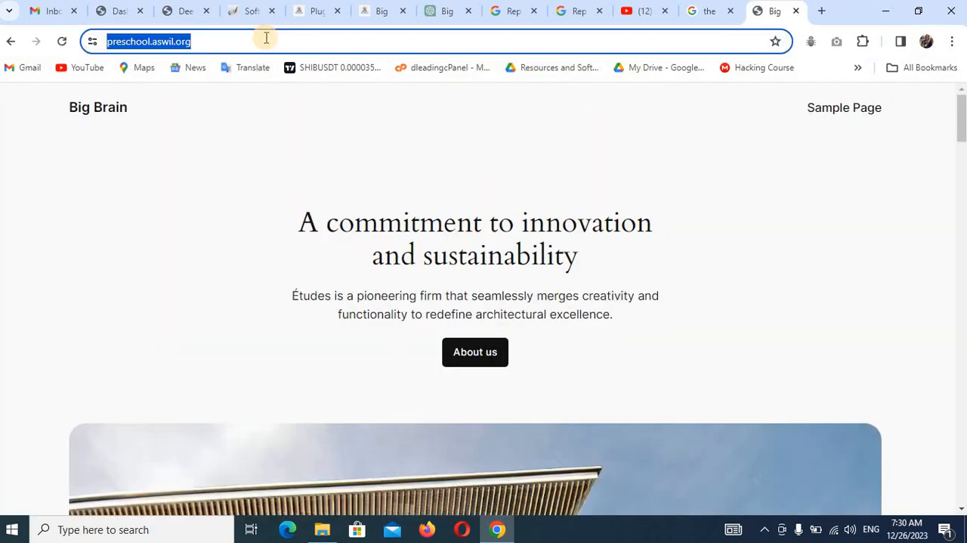
click(266, 37)
text(/wp-admin)
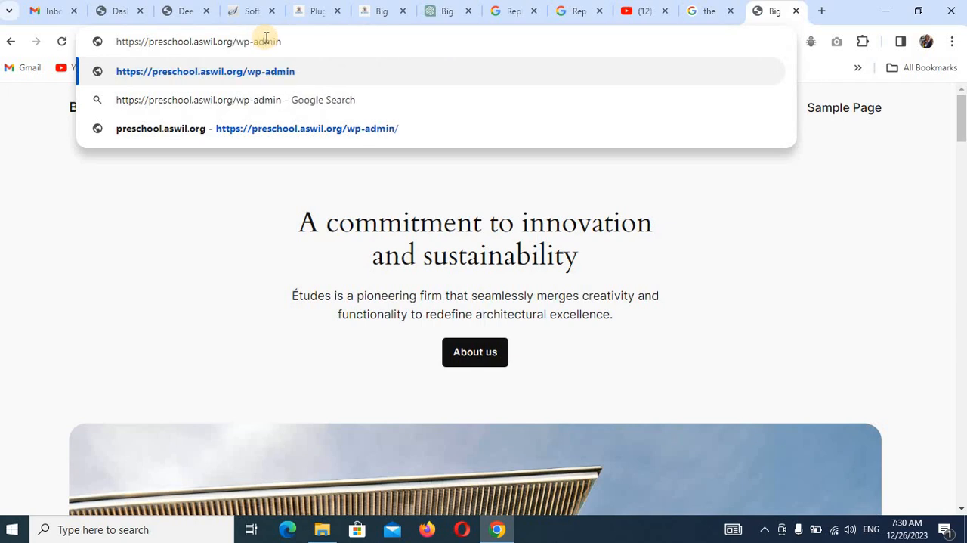
text(/)
key(Return)
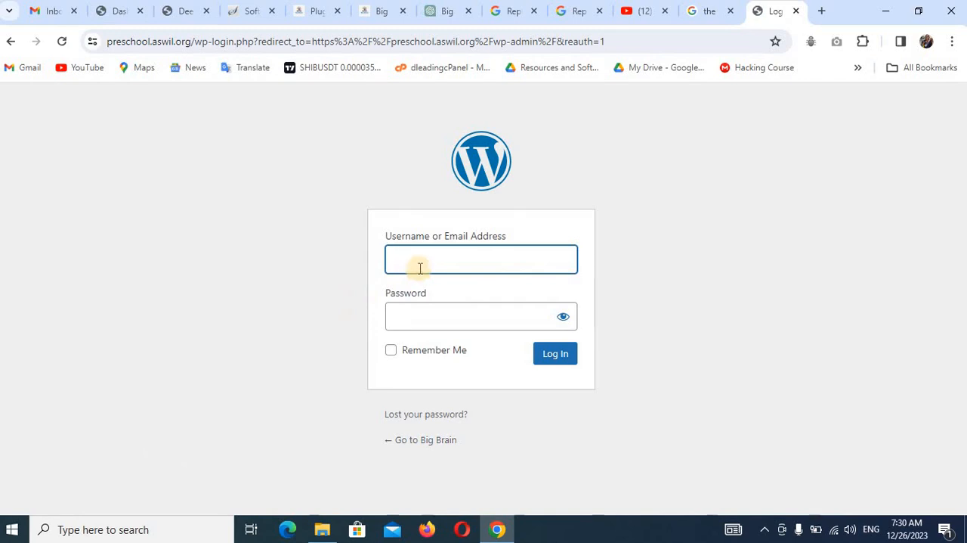
Fill in the WordPress login form with the site's username and the account password, and reveal the password.
click(420, 268)
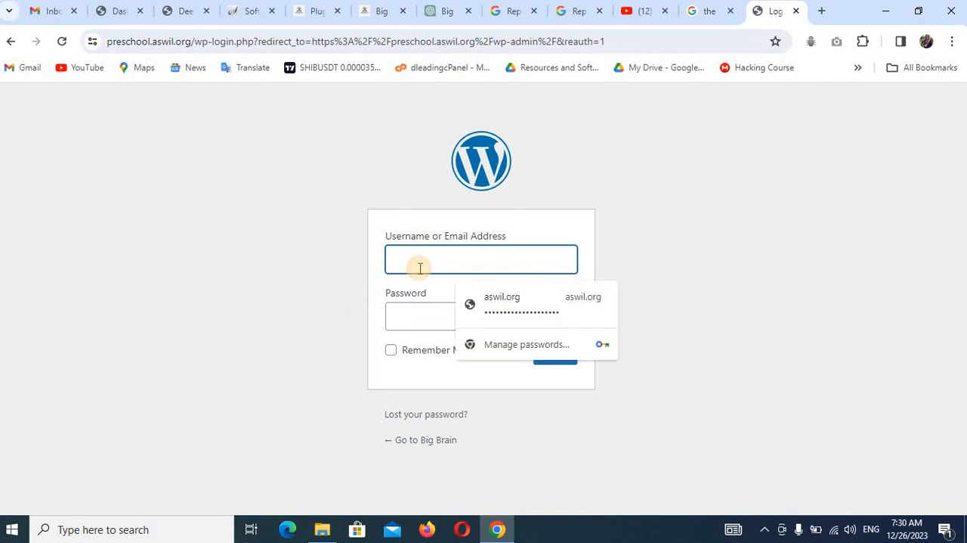
text(pre)
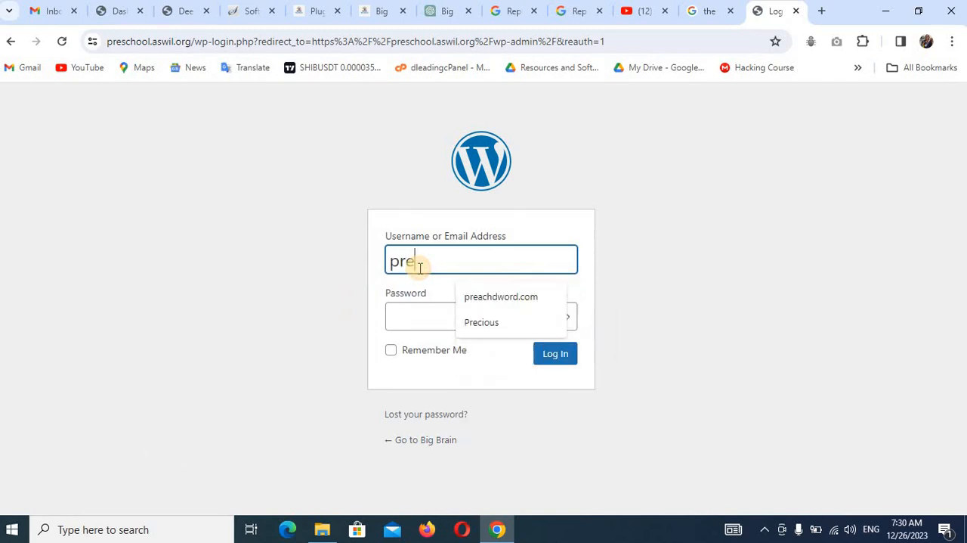
text(school)
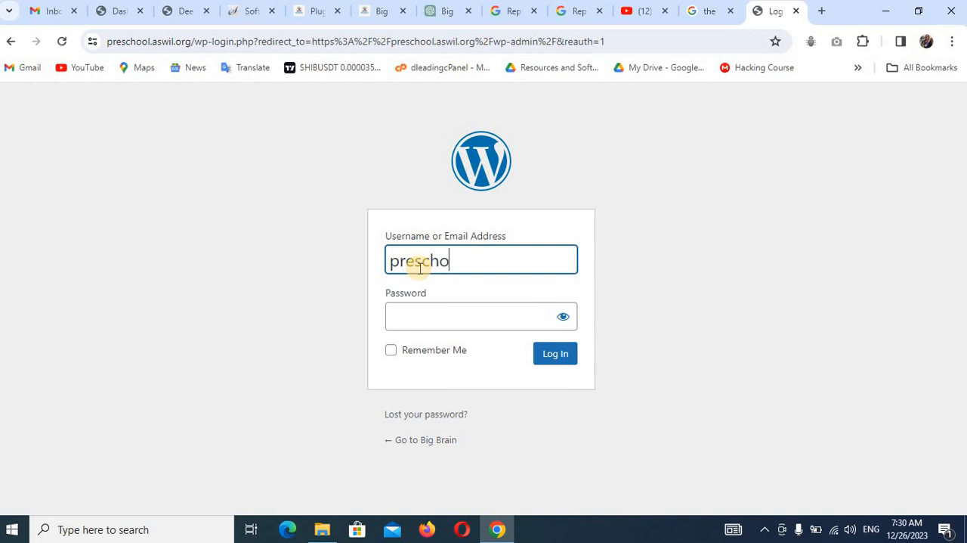
click(421, 308)
text(•)
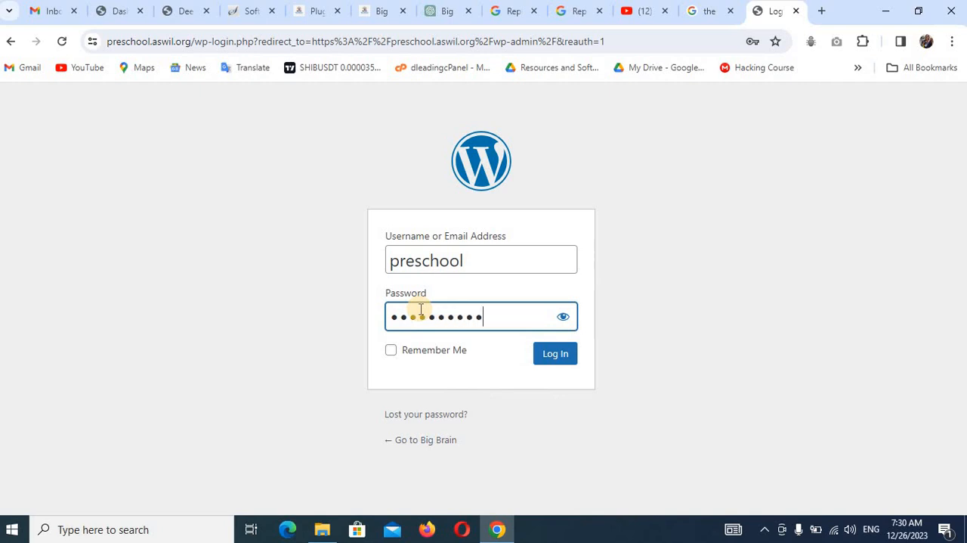
click(566, 317)
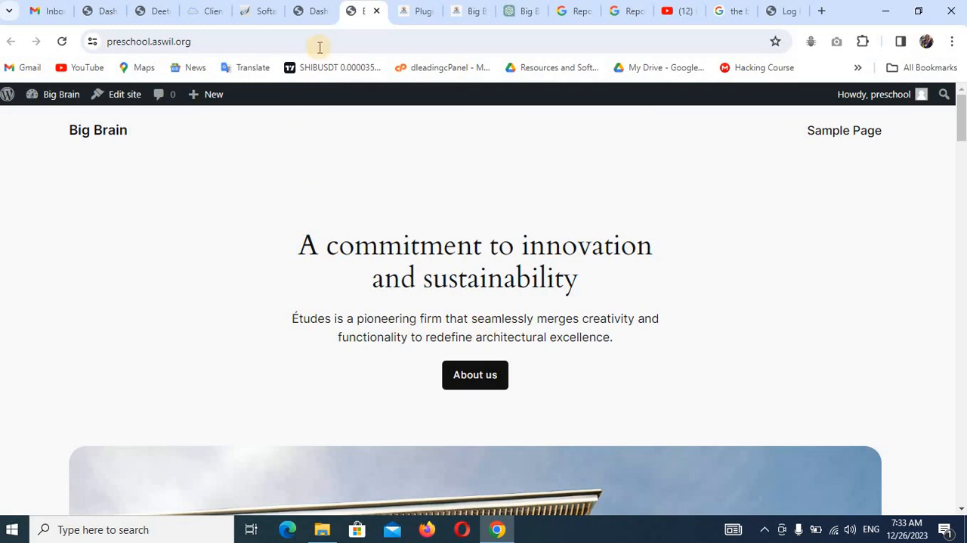
In the site's WordPress dashboard, set the permalink structure to Post name and save the changes.
click(320, 11)
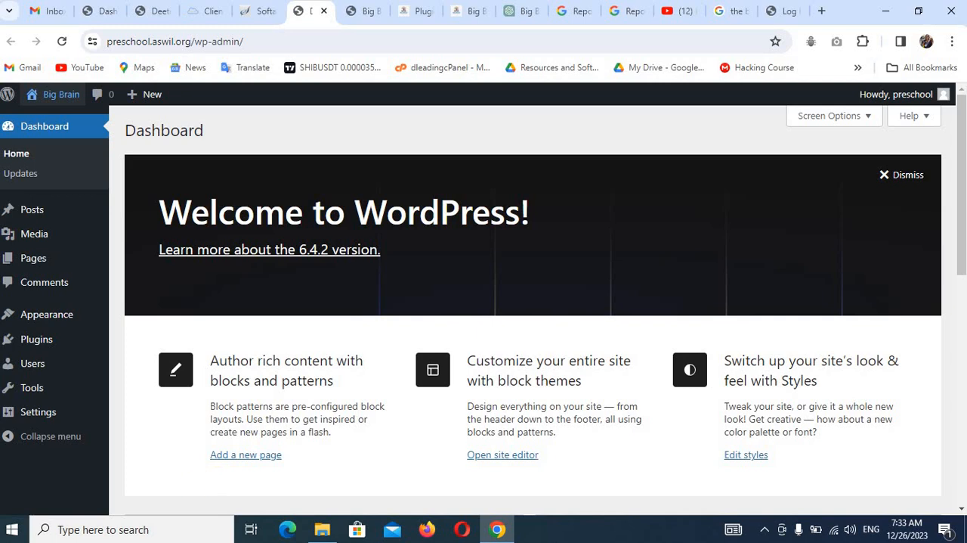
mouse_move(43, 411)
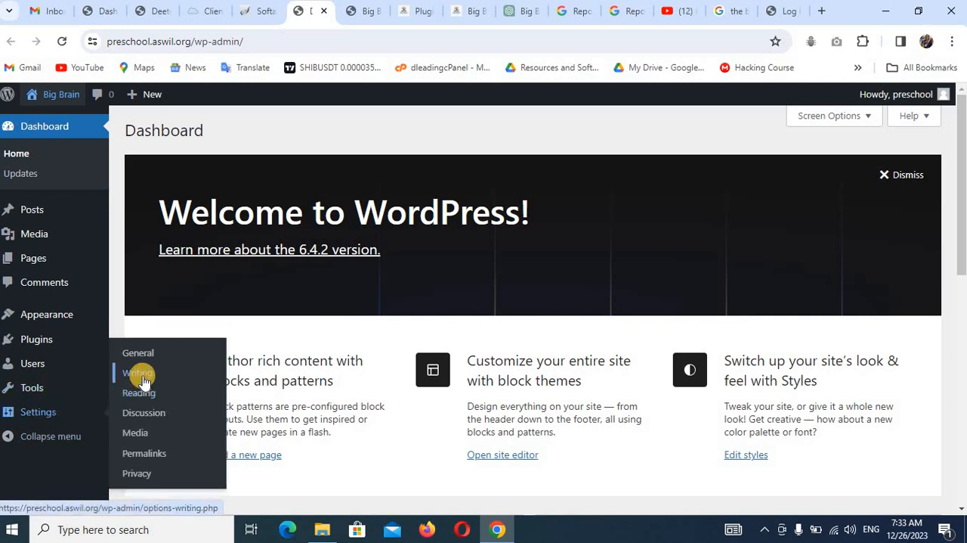
click(143, 455)
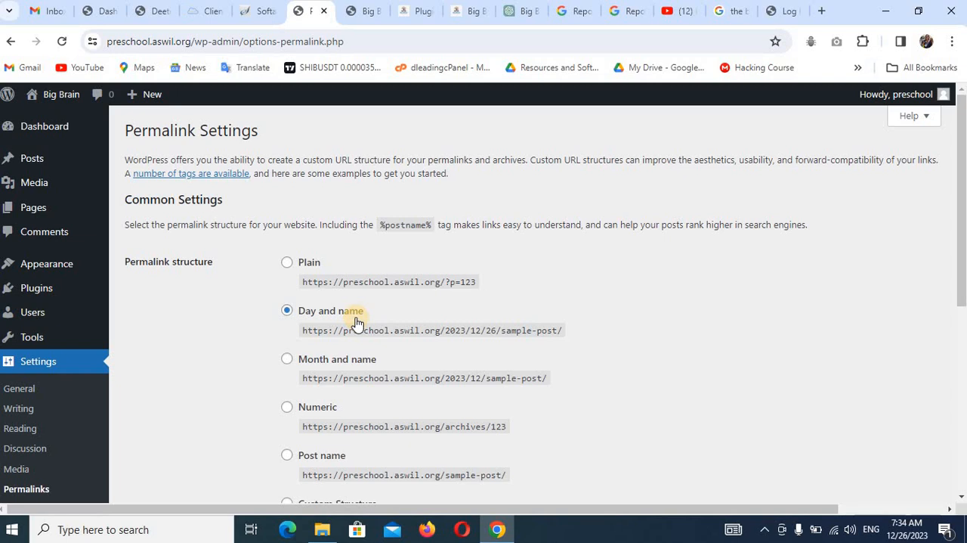
click(289, 458)
scroll(401, 453, down, 4)
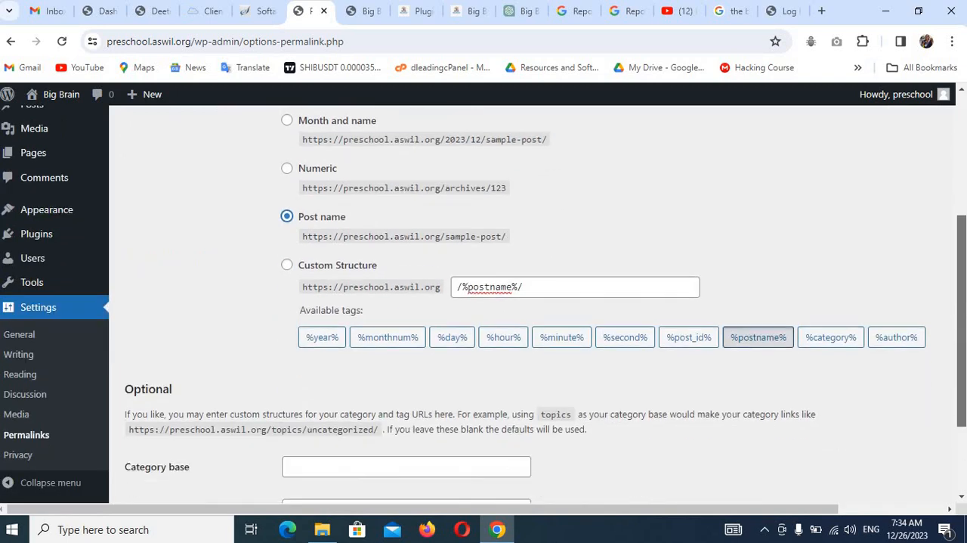
scroll(487, 415, down, 1)
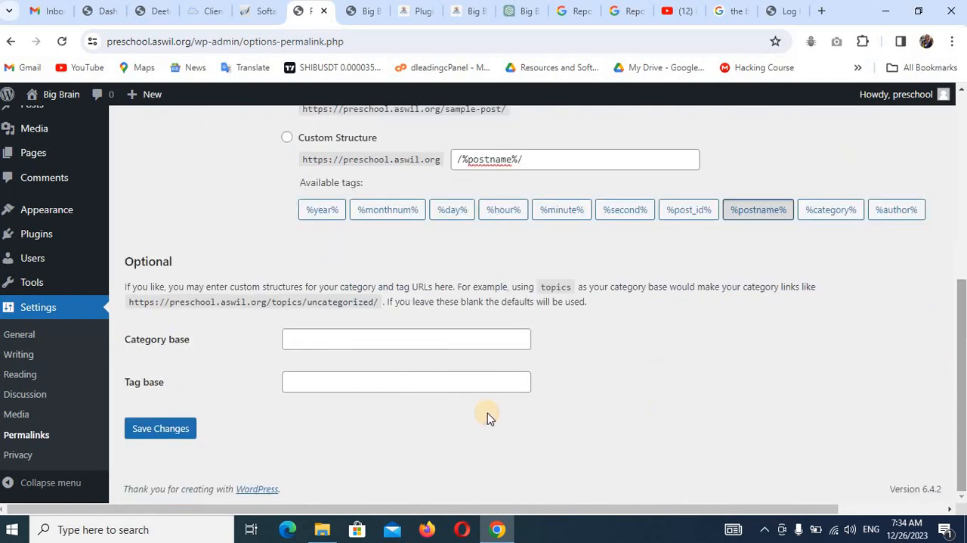
click(161, 429)
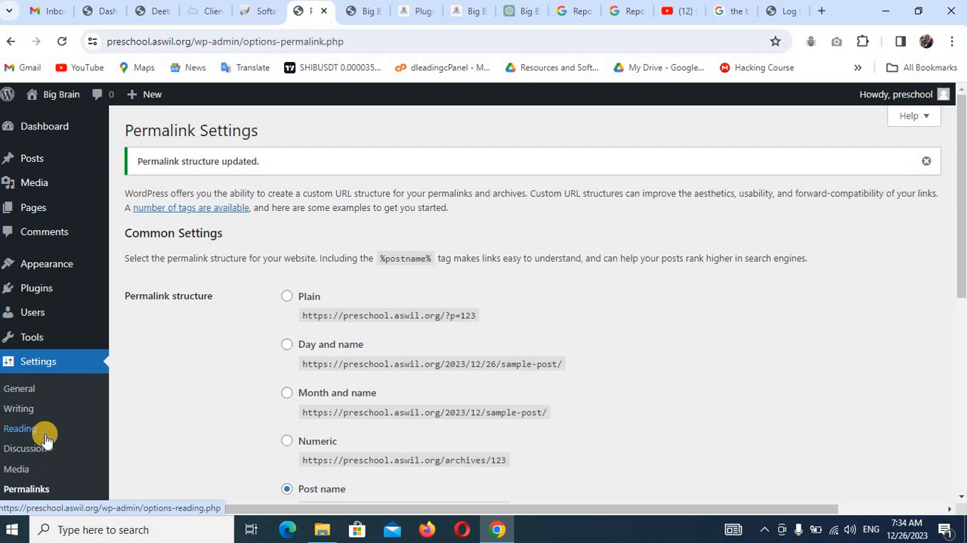
Install and activate the Hello Elementor theme, and check how the site's front page looks with it.
mouse_move(64, 270)
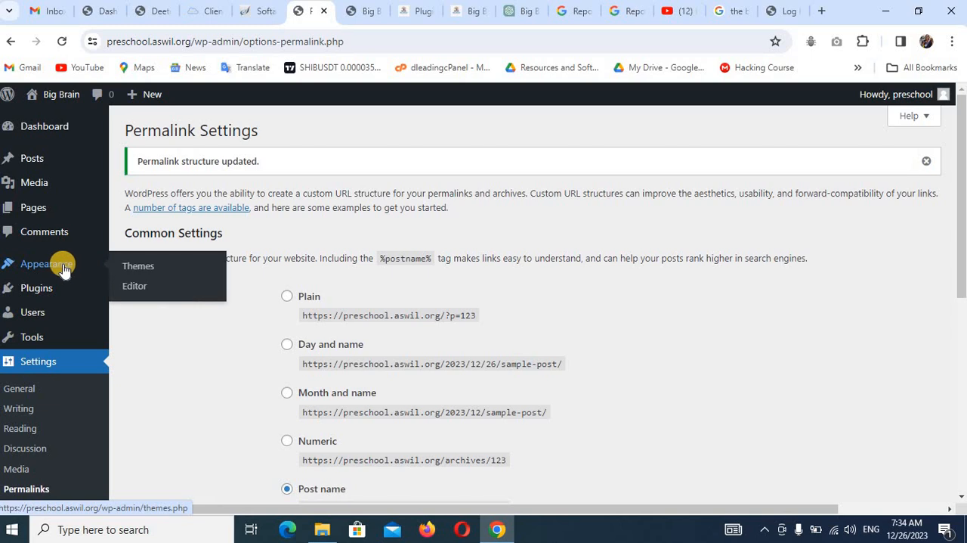
click(138, 271)
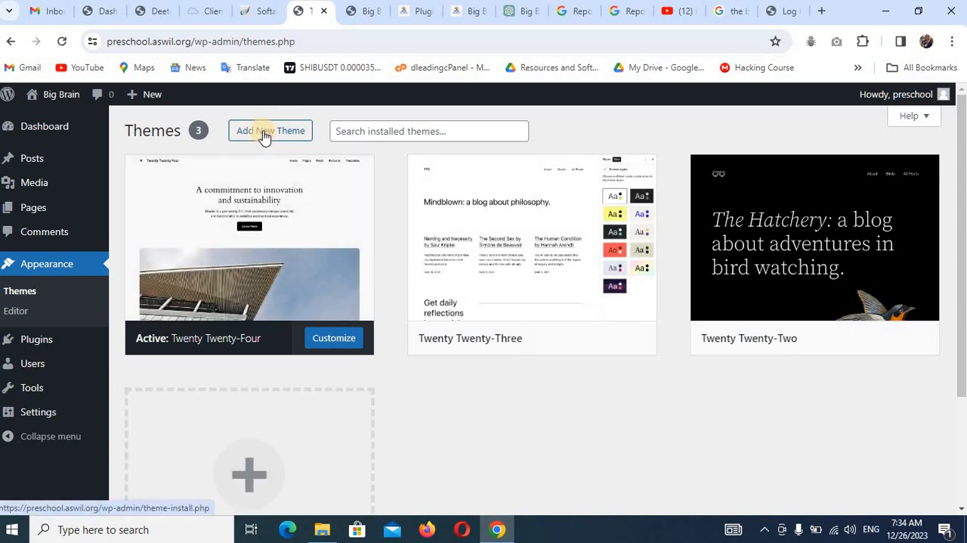
click(263, 135)
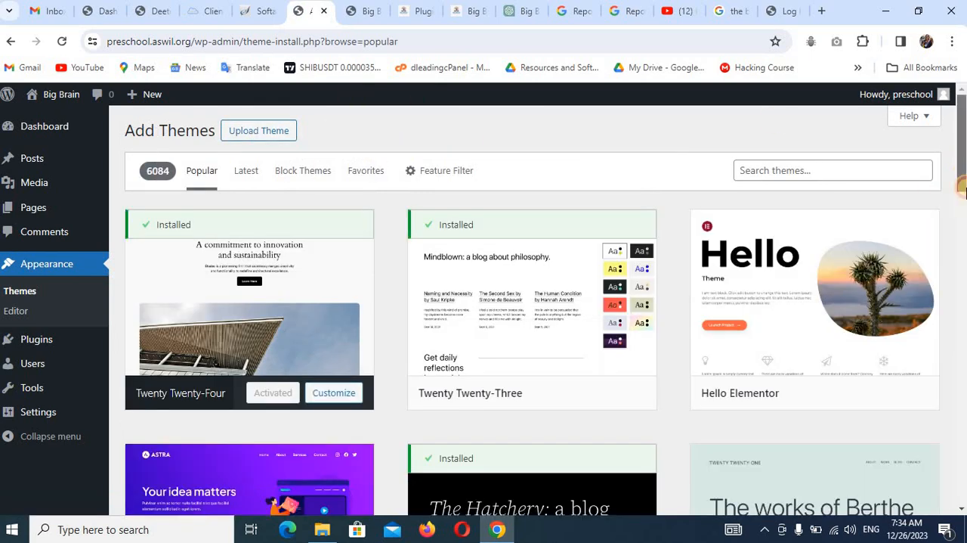
scroll(935, 189, down, 3)
scroll(831, 273, up, 2)
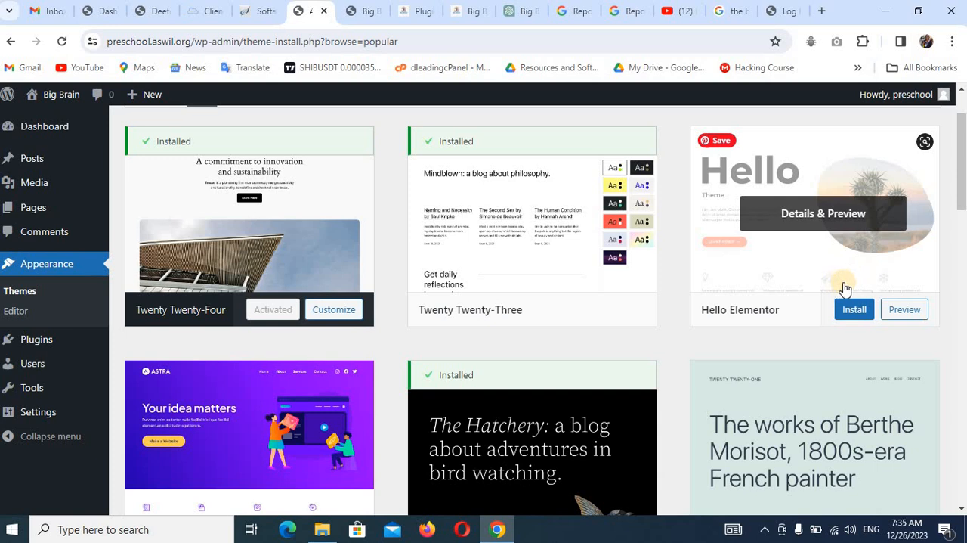
click(854, 312)
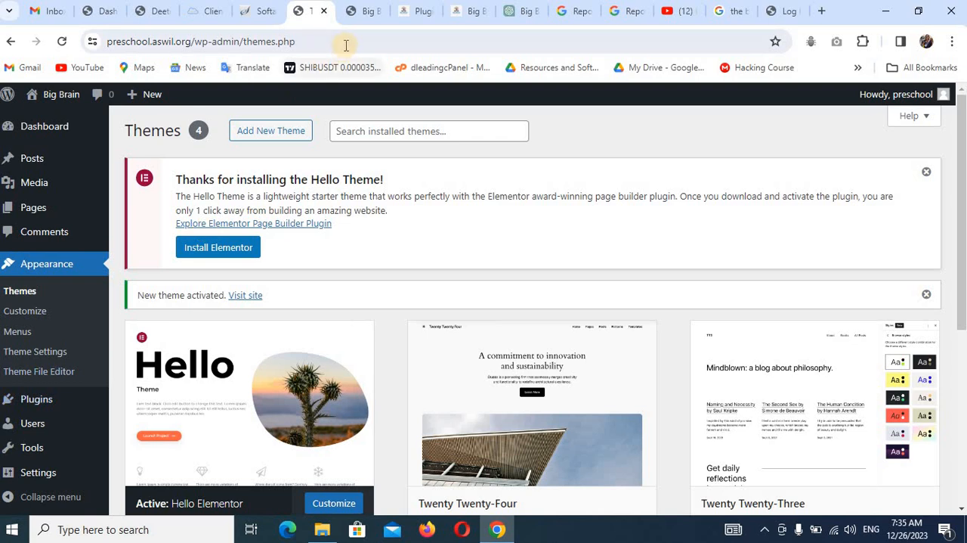
click(356, 10)
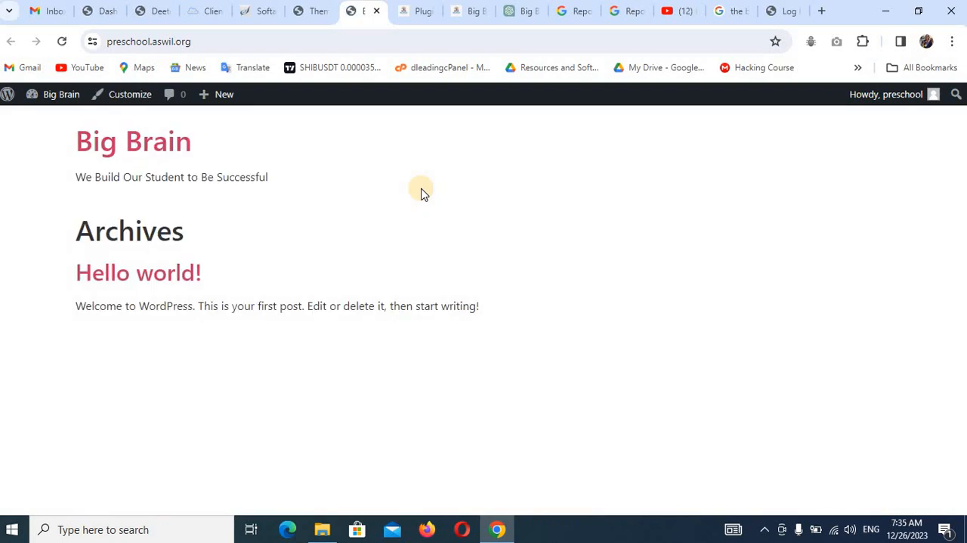
click(313, 11)
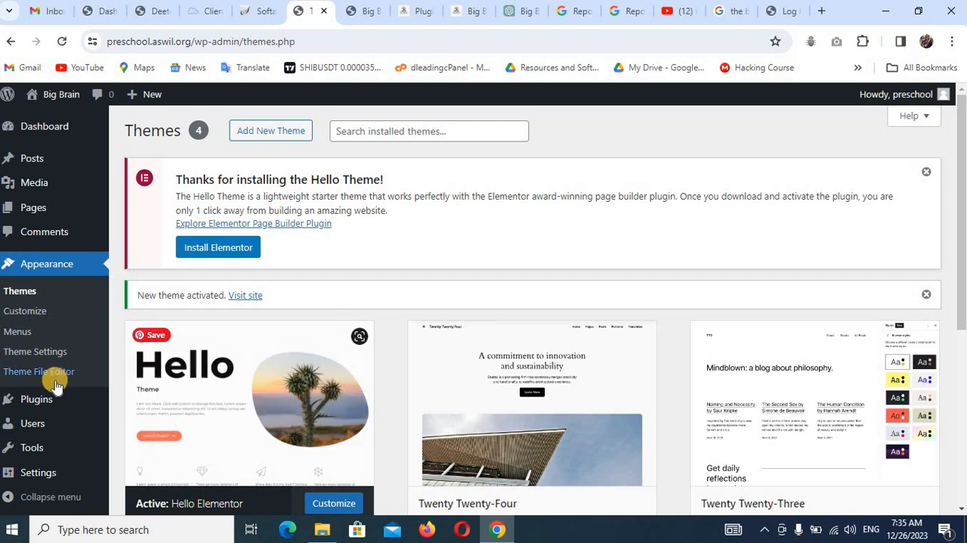
Delete both preinstalled plugins, Akismet Anti-spam and Hello Dolly, together in one bulk action.
mouse_move(38, 401)
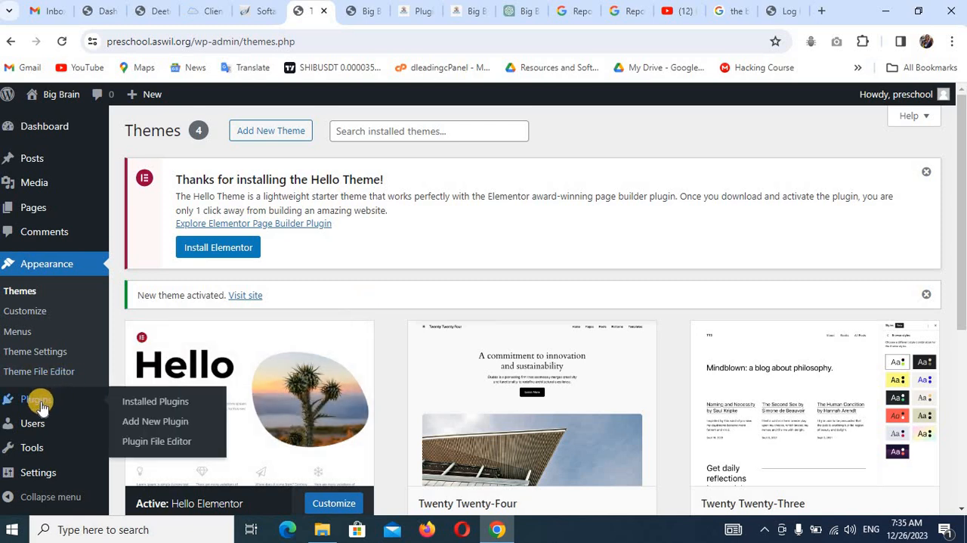
click(148, 401)
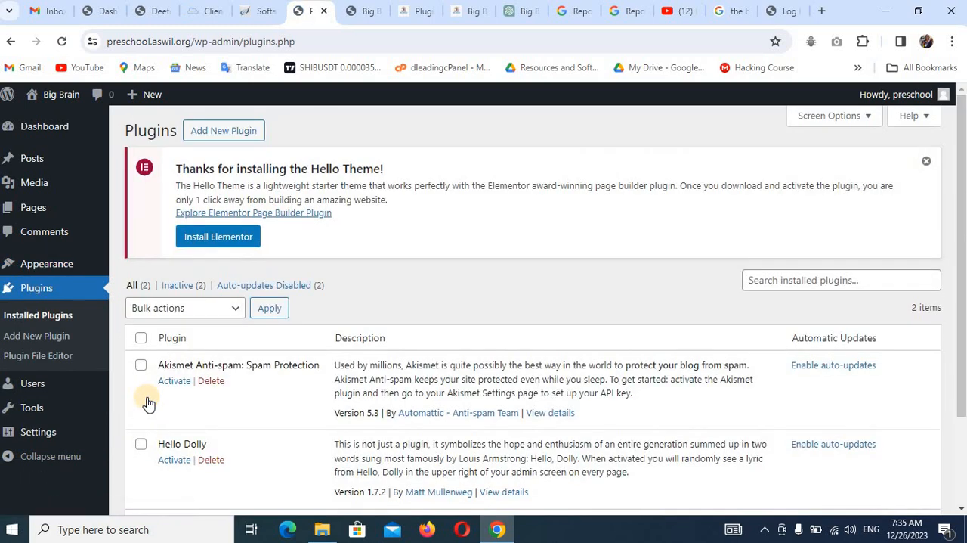
click(140, 338)
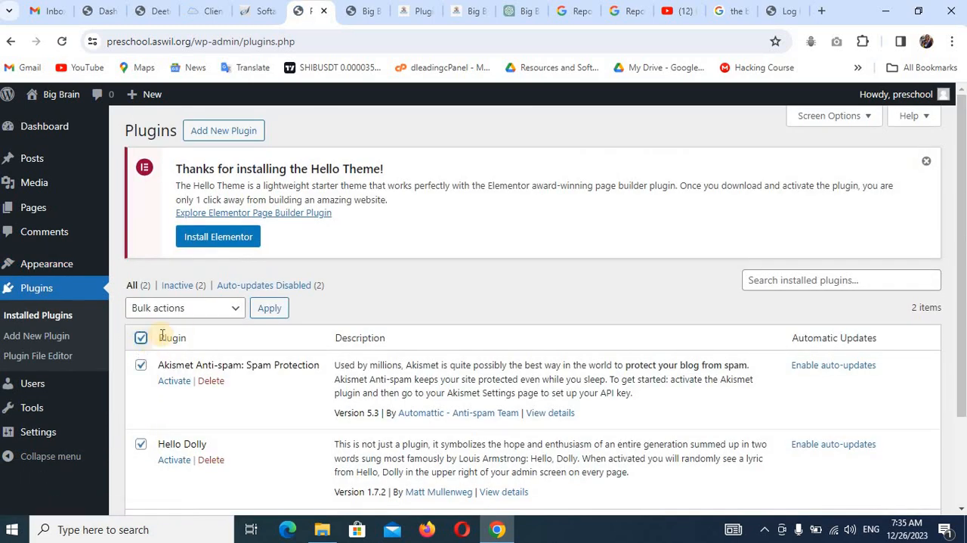
click(200, 308)
click(187, 382)
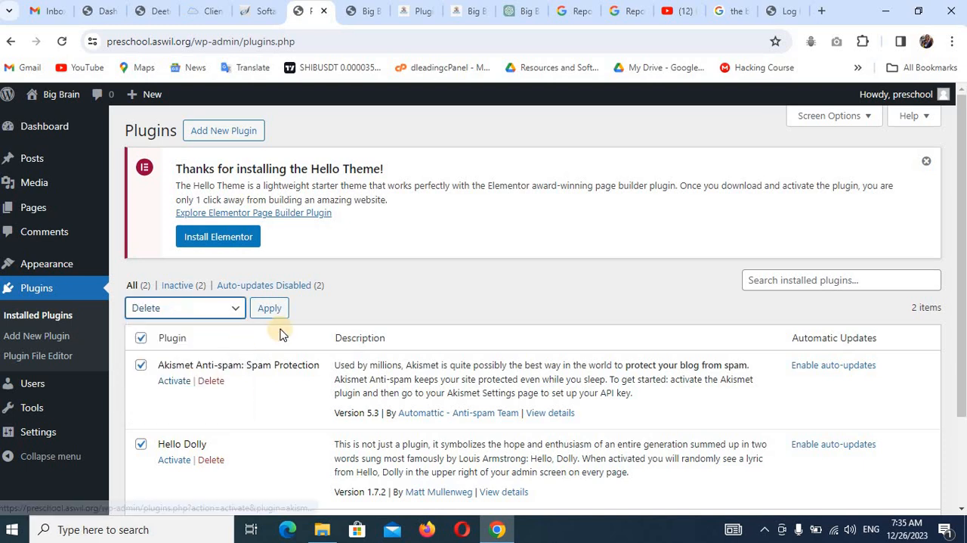
click(276, 312)
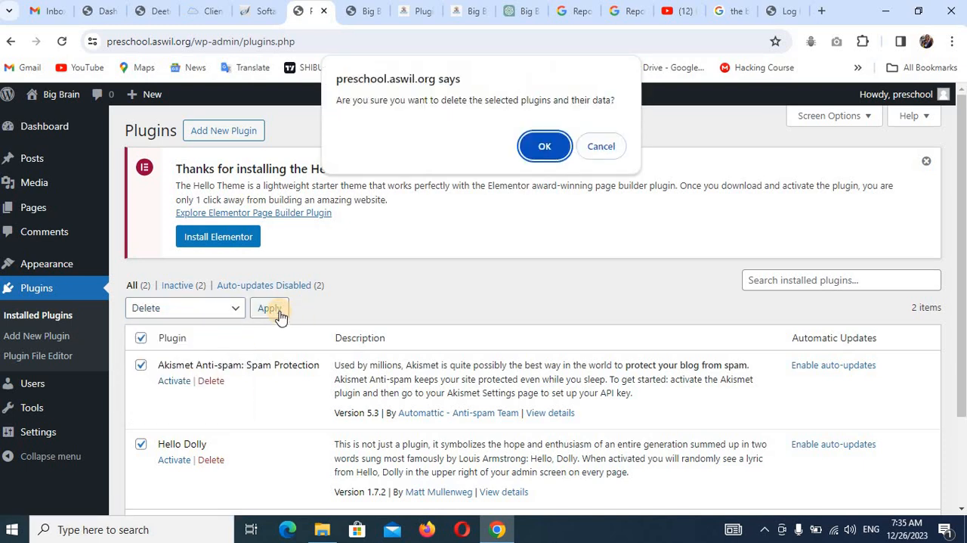
key(Return)
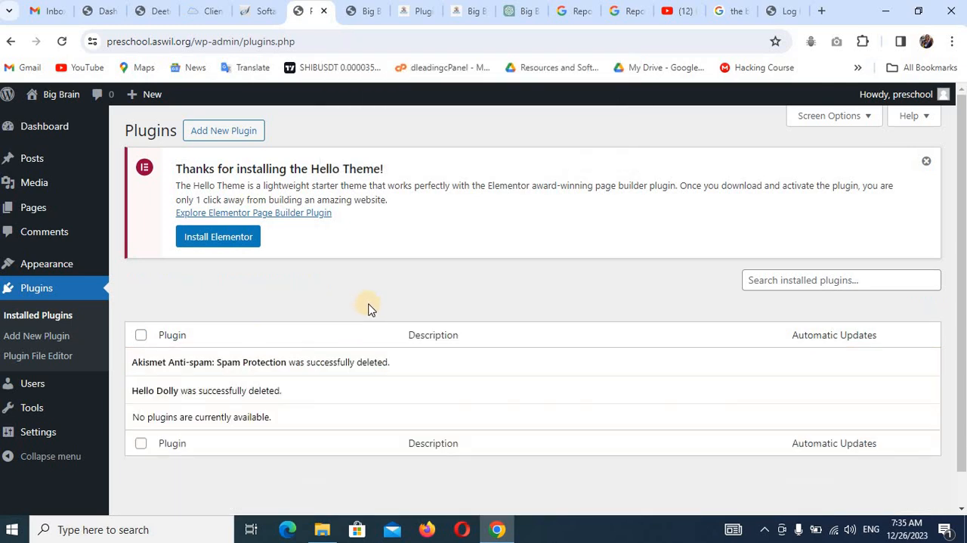
Search the plugin directory for "elementor" and install Elementor Website Builder and Elementor Header & Footer Builder.
click(217, 137)
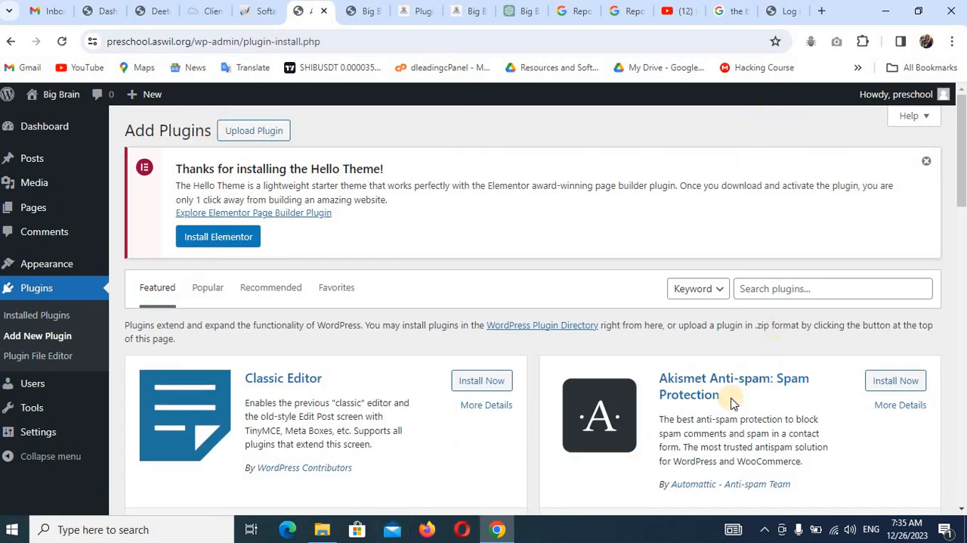
click(806, 288)
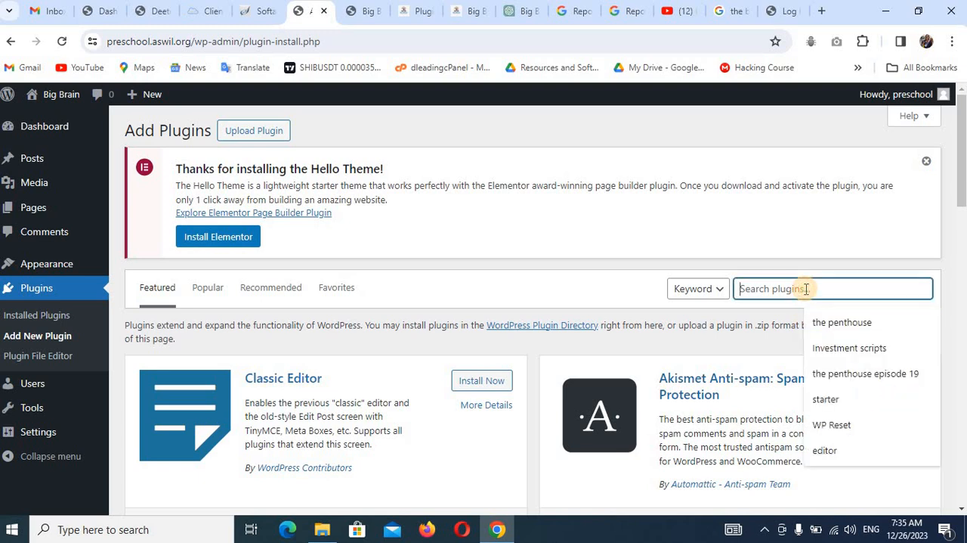
text(ele)
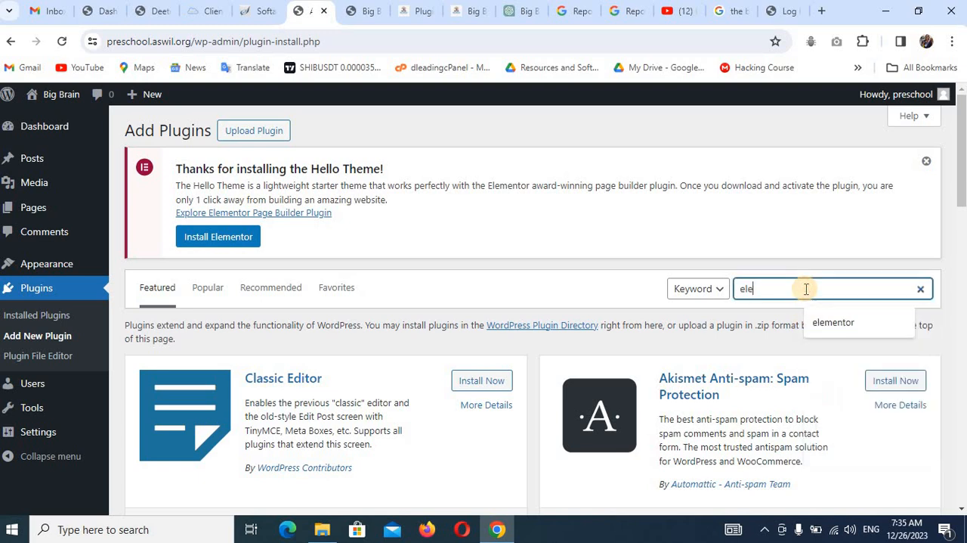
click(825, 326)
click(805, 285)
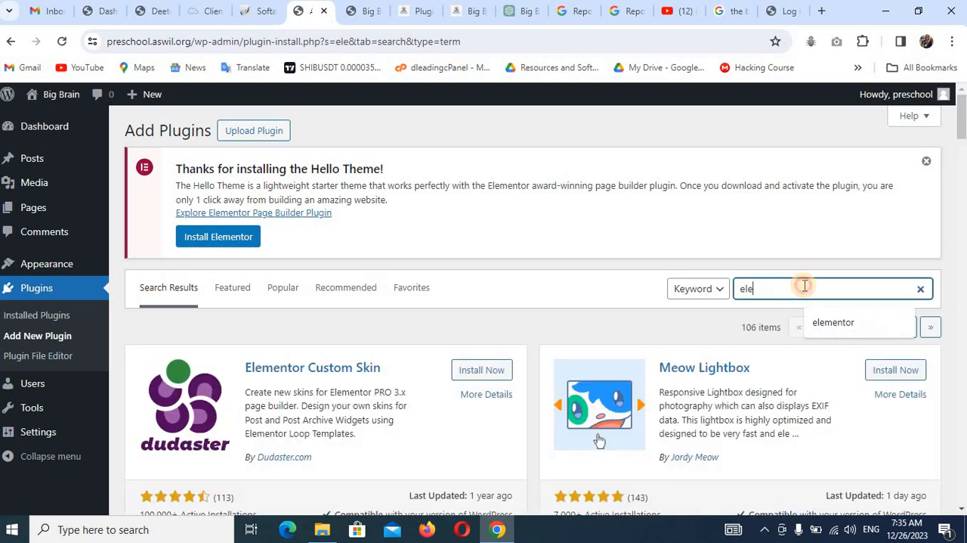
text(mentor)
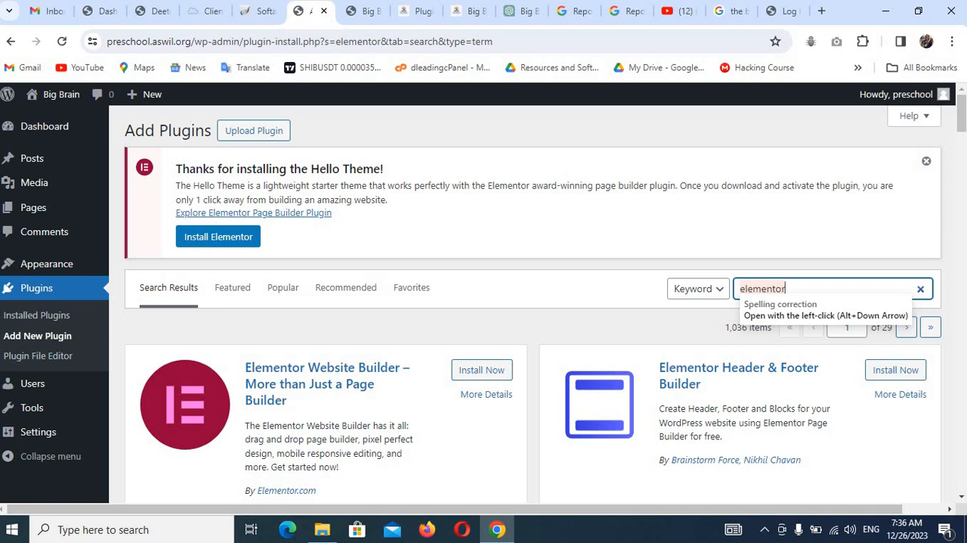
drag(964, 130, 964, 147)
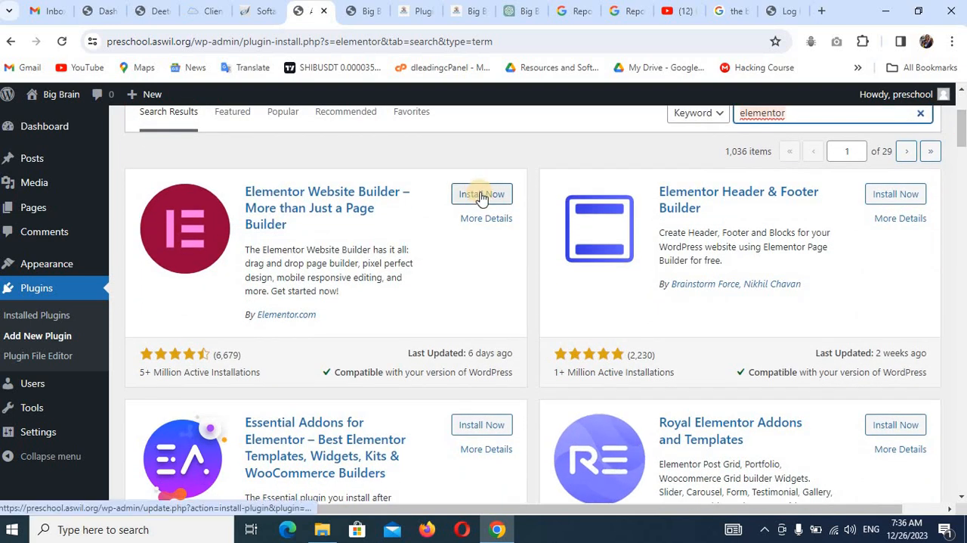
click(482, 195)
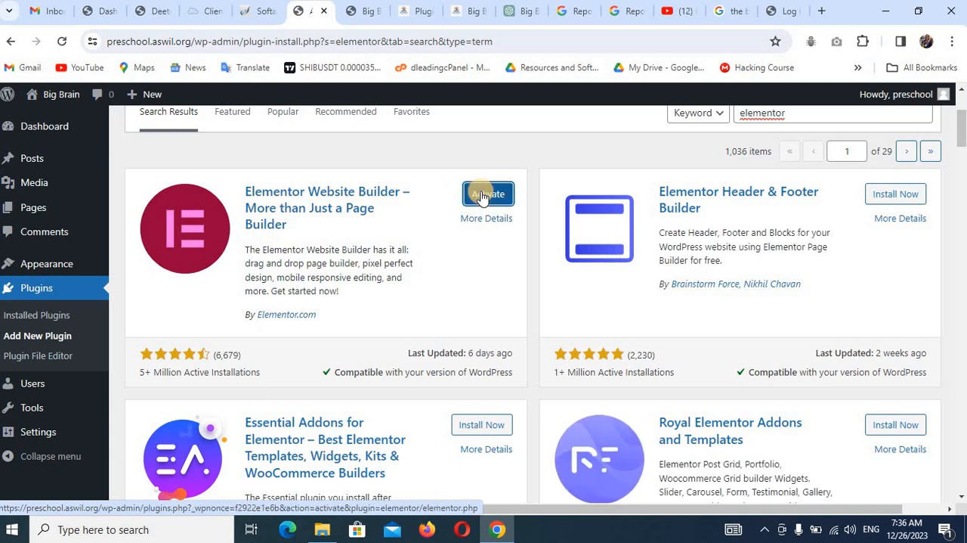
click(898, 197)
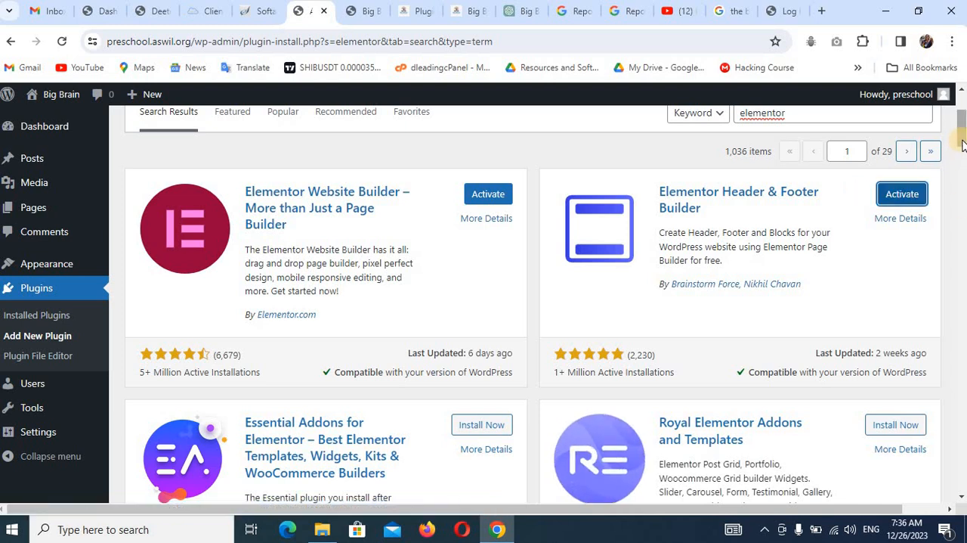
From the elementor search results, install Sticky Header Effects for Elementor and Essential Addons for Elementor.
drag(963, 154, 417, 274)
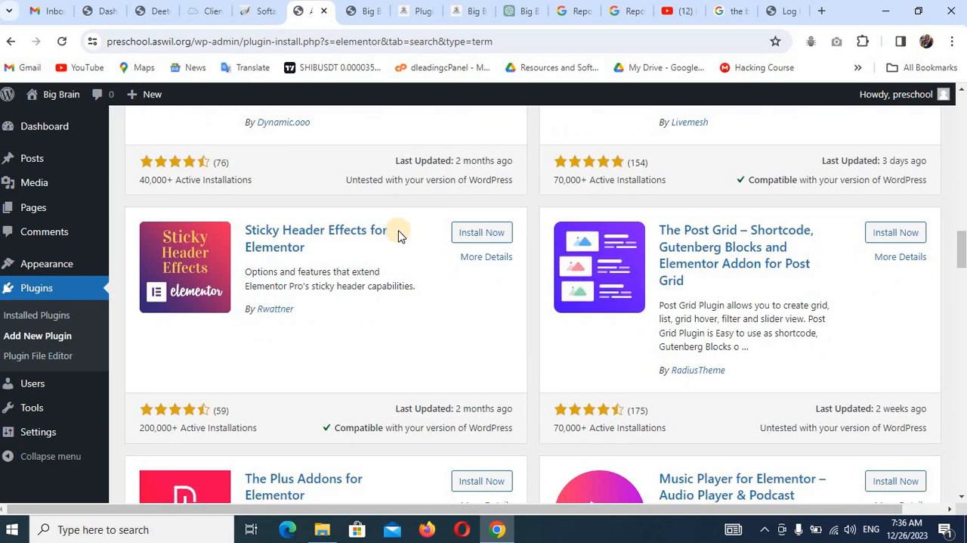
click(472, 232)
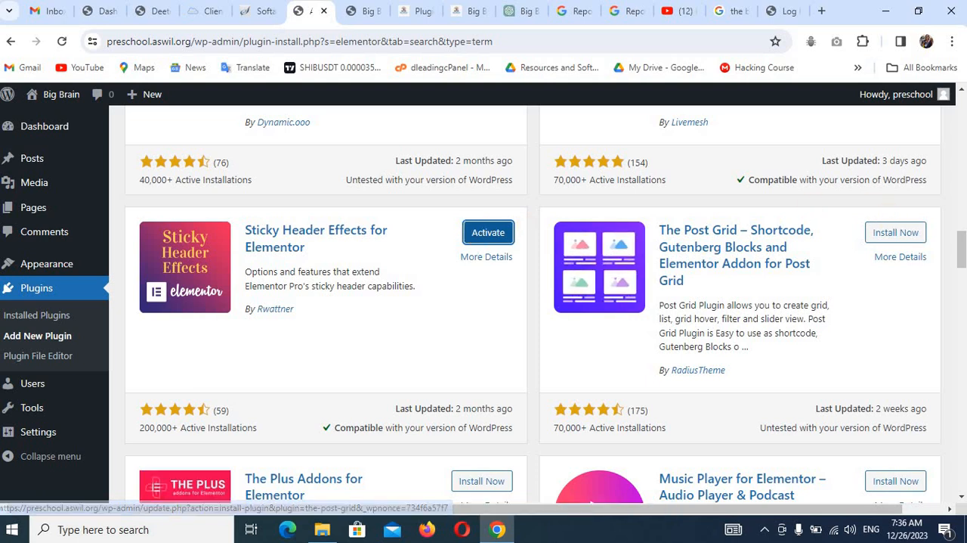
drag(963, 251, 963, 211)
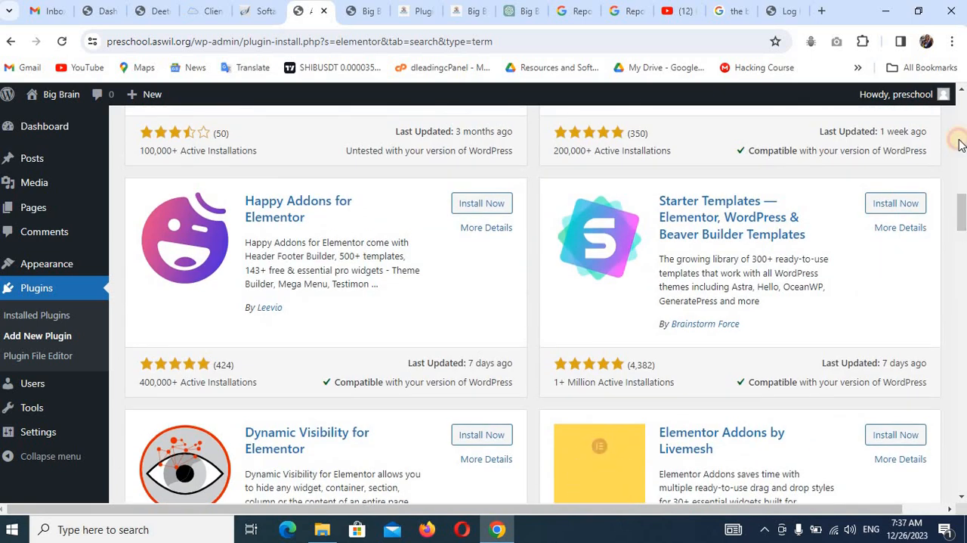
drag(963, 212, 962, 153)
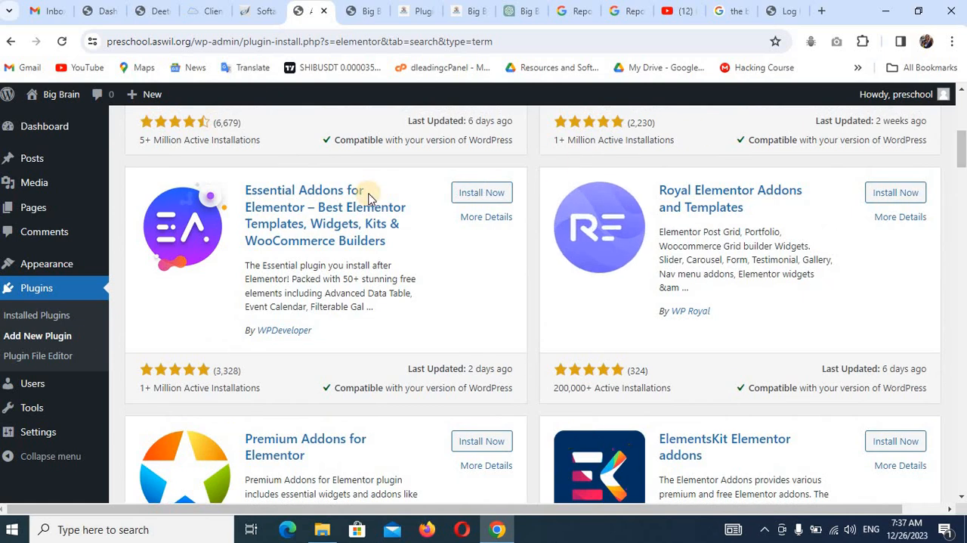
click(482, 191)
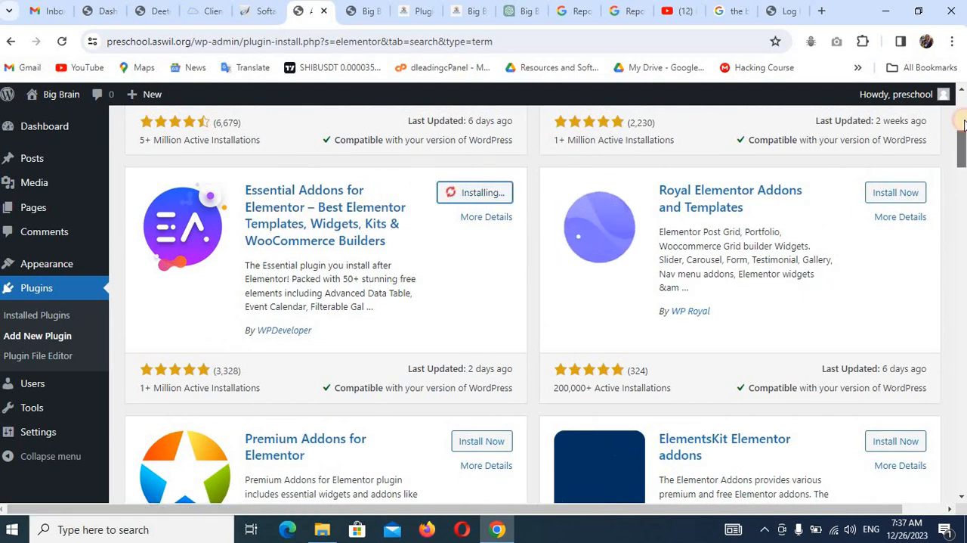
Search the plugin directory for "applyonline" and install ApplyOnline – Application Form Builder and Manager.
scroll(963, 143, up, 5)
double_click(817, 228)
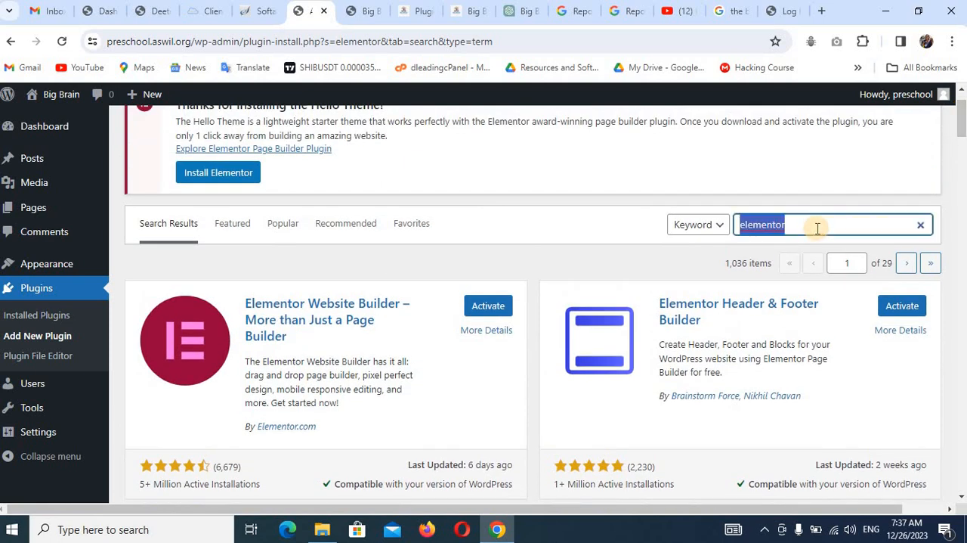
text(applyonline)
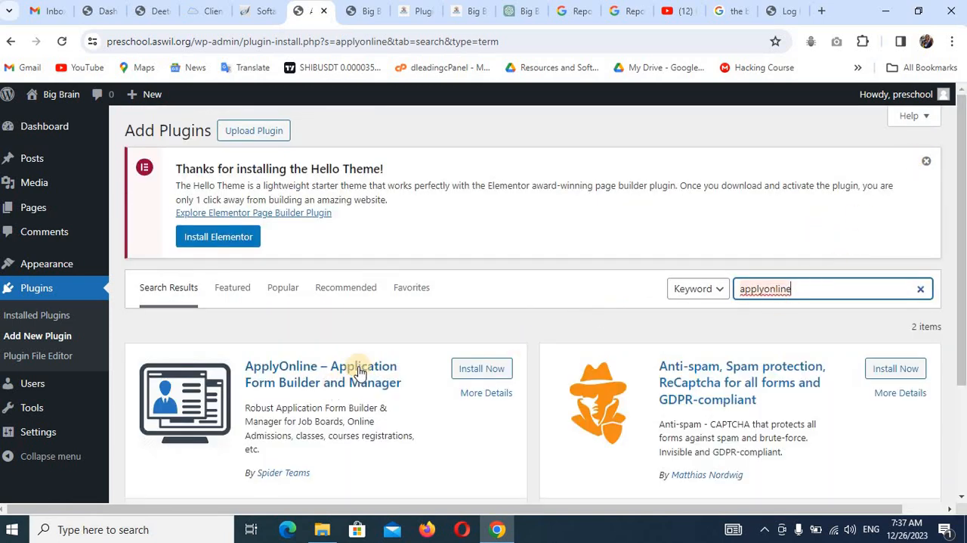
click(490, 370)
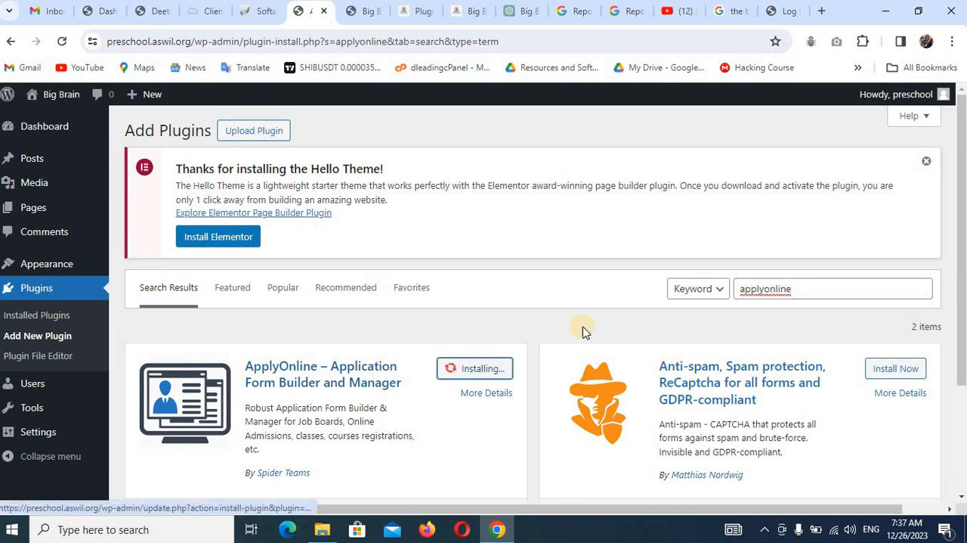
Search the plugin directory for "wpform" and install Contact Form by WPForms.
click(922, 292)
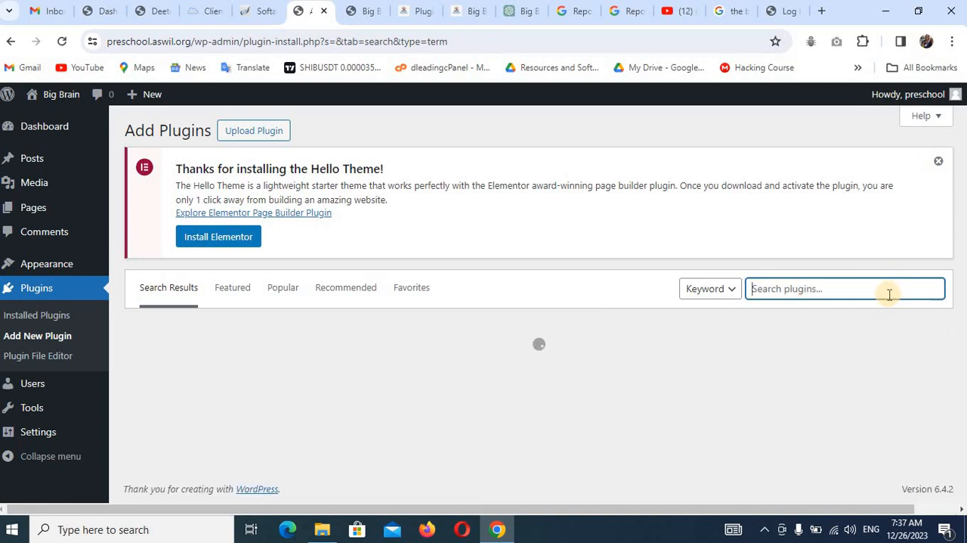
text(wpform)
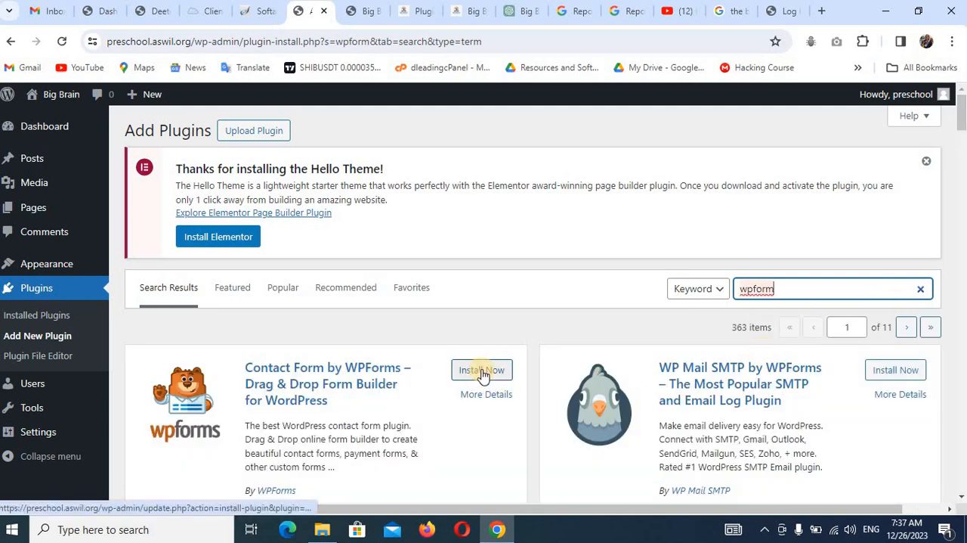
click(482, 370)
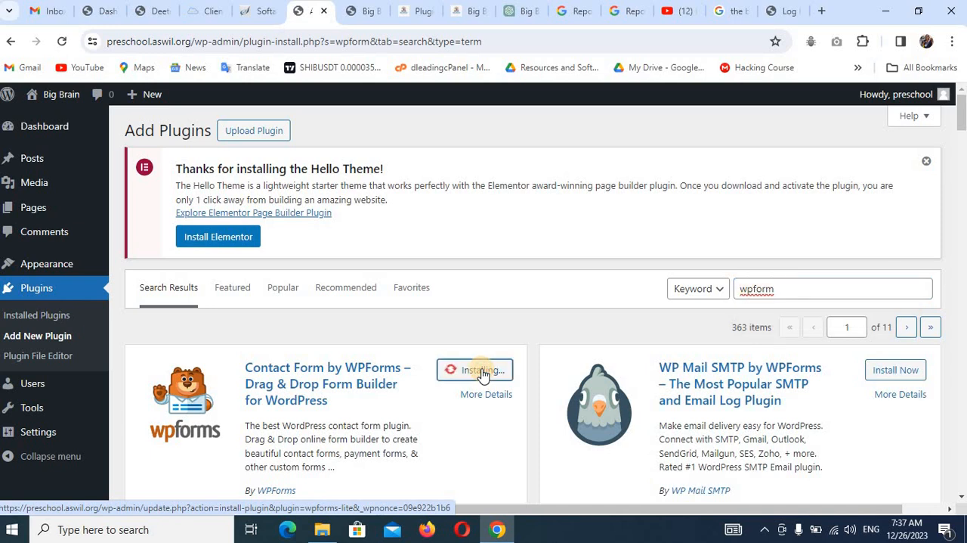
Bulk-activate all the installed plugins, from ApplyOnline through WPForms Lite.
click(46, 319)
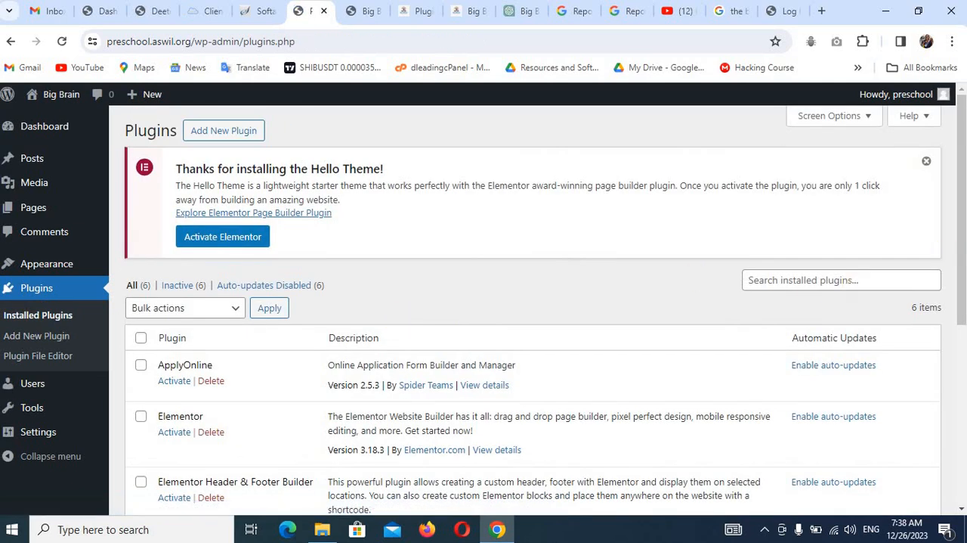
scroll(962, 245, down, 3)
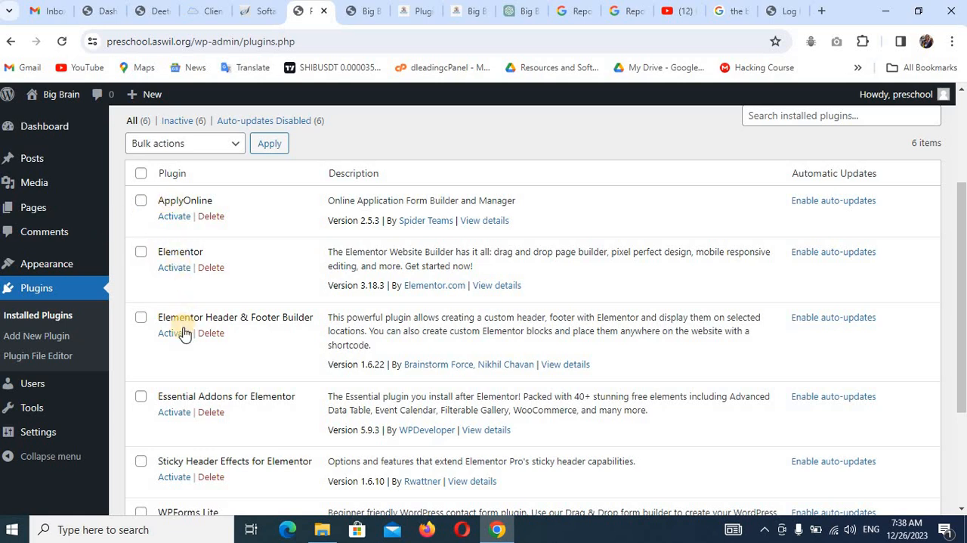
click(178, 142)
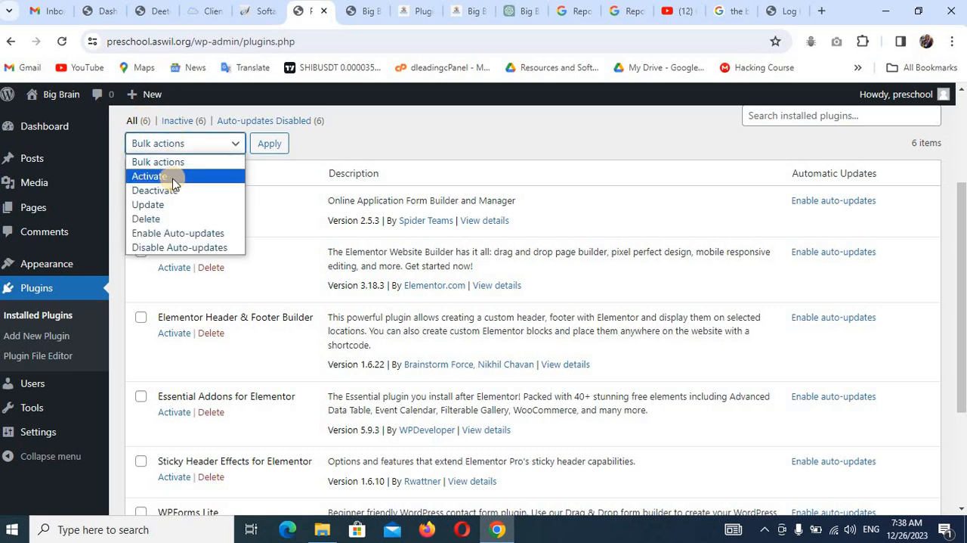
click(173, 177)
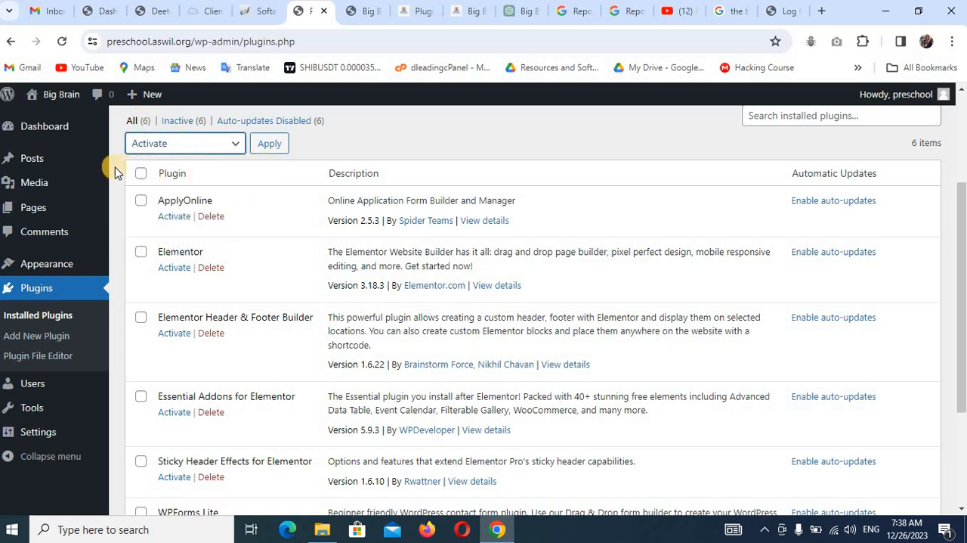
click(141, 173)
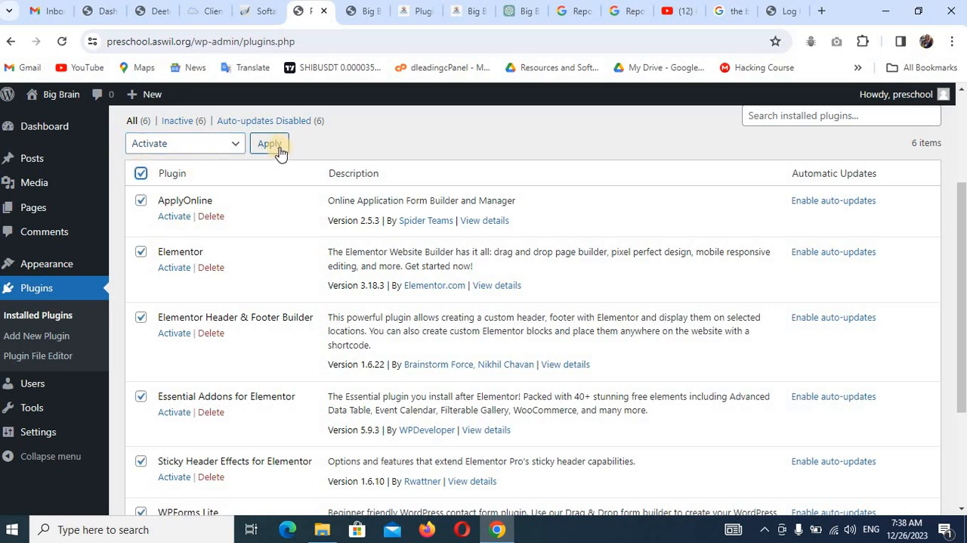
Reduce the browser's page zoom to 80%.
click(953, 42)
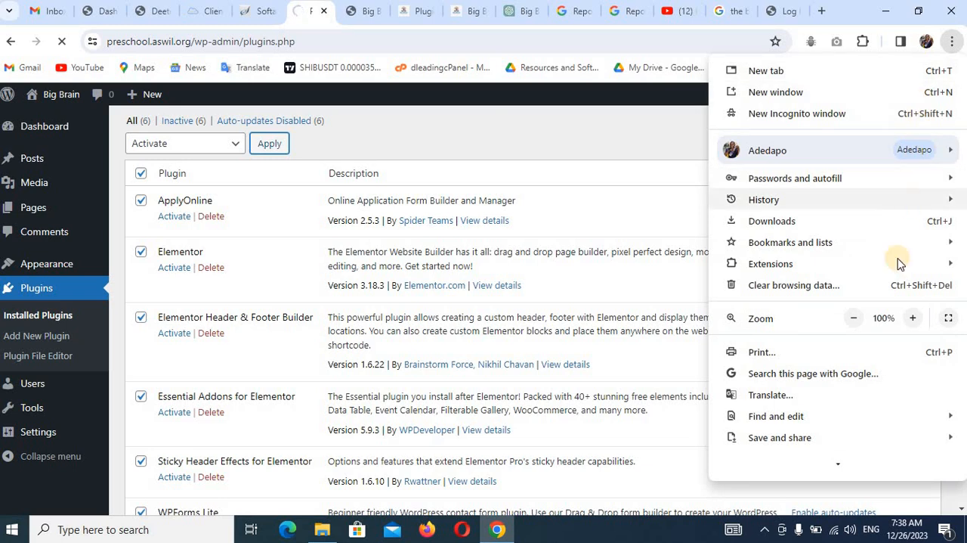
click(856, 318)
click(856, 318)
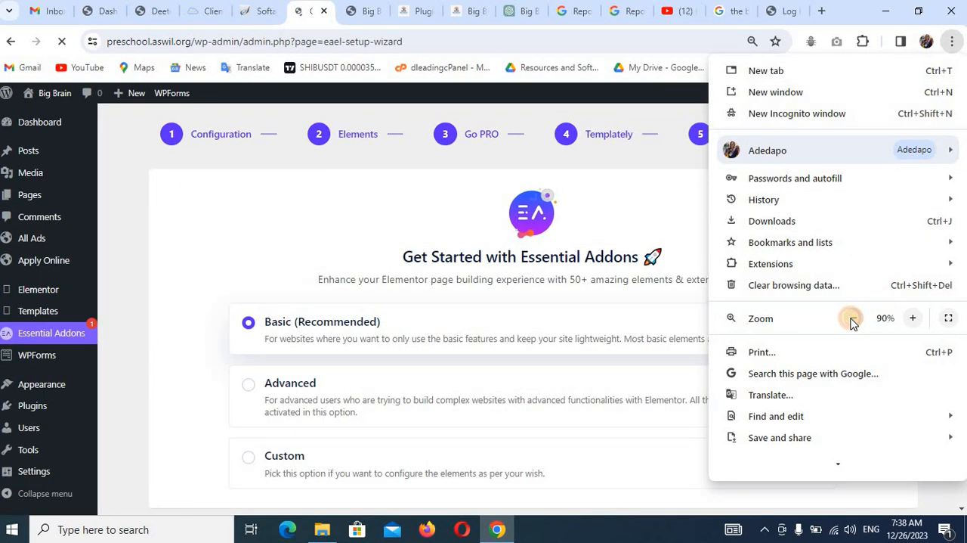
click(457, 202)
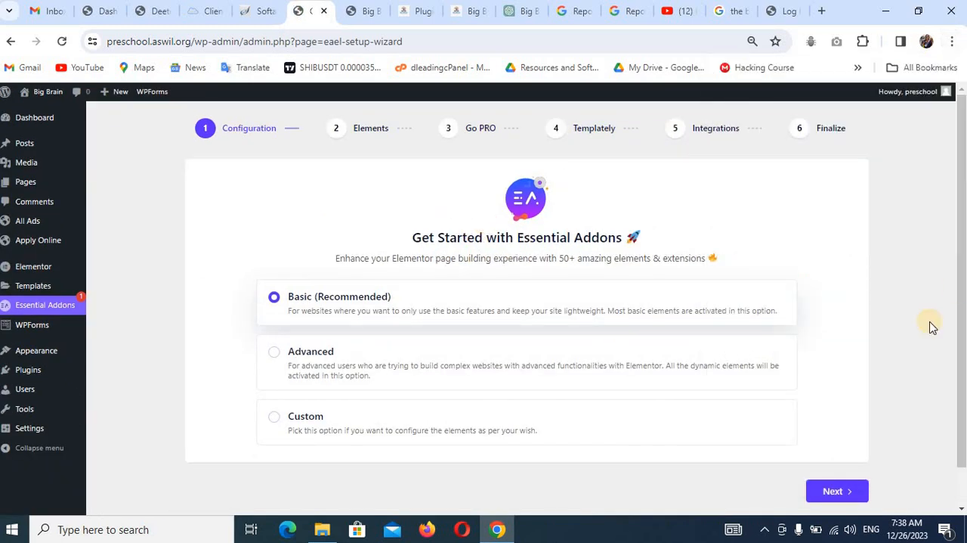
Keep the Basic configuration in the Essential Addons setup wizard, review all elements and accept the default selection.
click(832, 492)
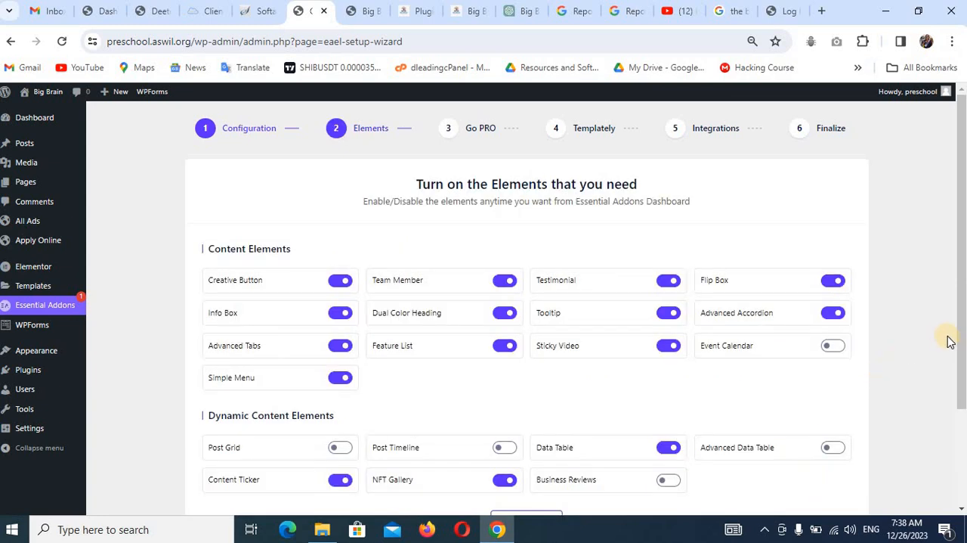
click(966, 380)
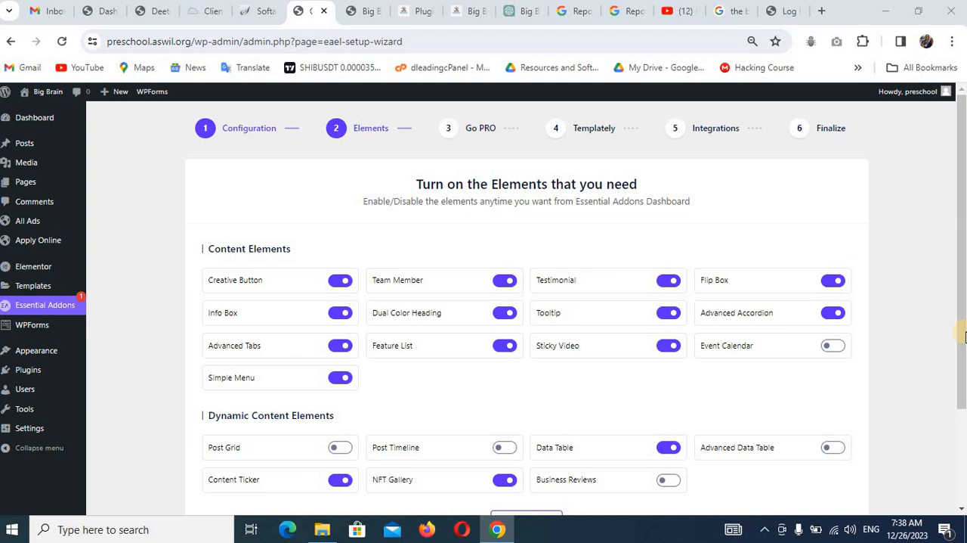
drag(963, 337, 963, 435)
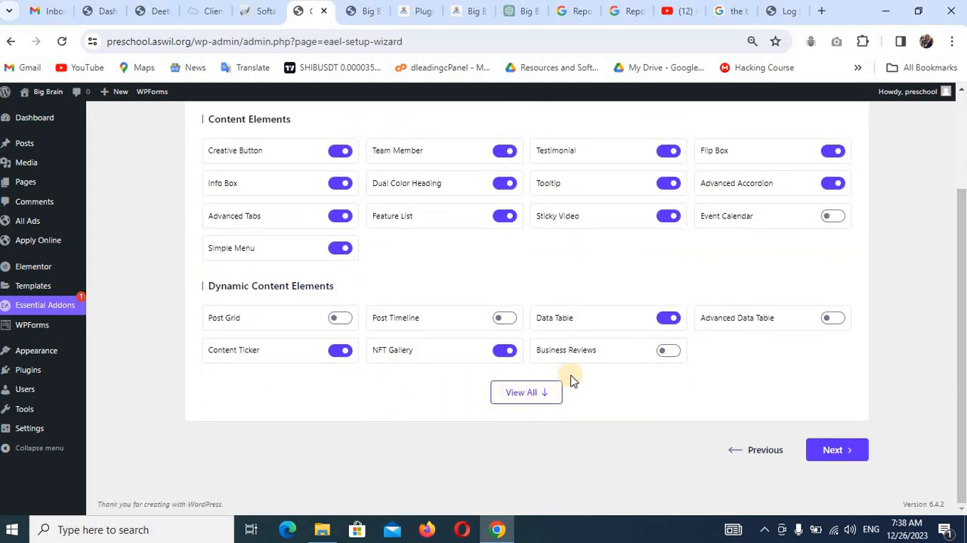
click(545, 394)
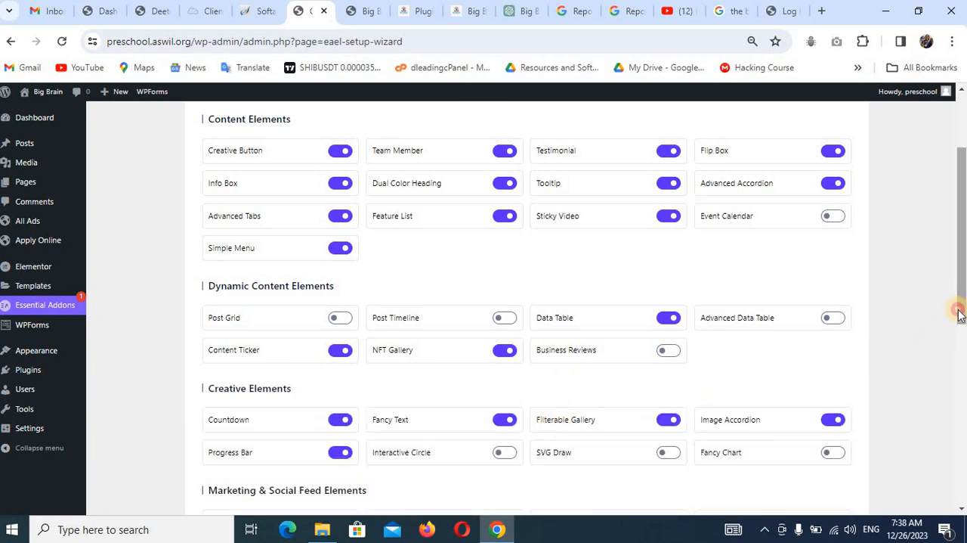
drag(962, 309, 962, 462)
scroll(783, 453, down, 2)
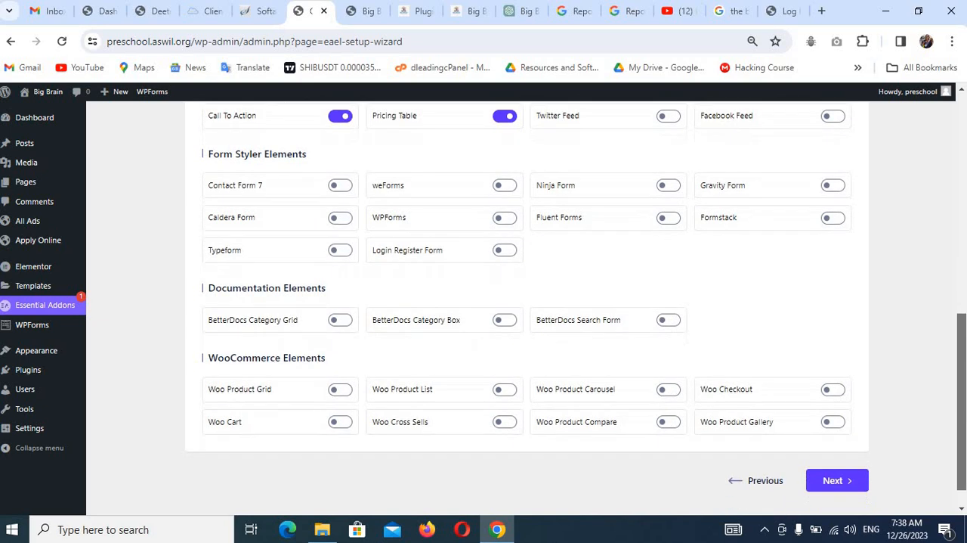
click(829, 454)
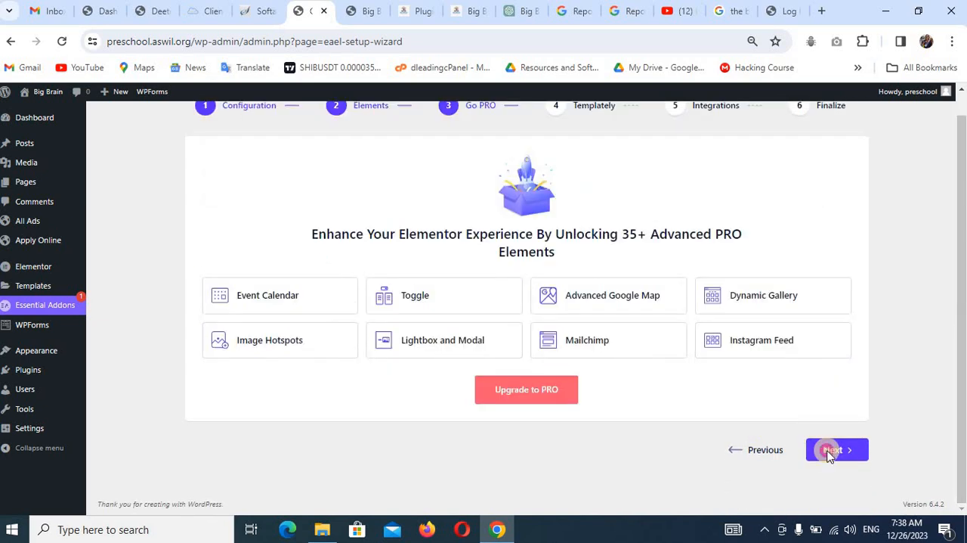
Pass the Go PRO and Templately stages without adding anything and leave the setup wizard for the WordPress Dashboard.
click(829, 452)
click(841, 424)
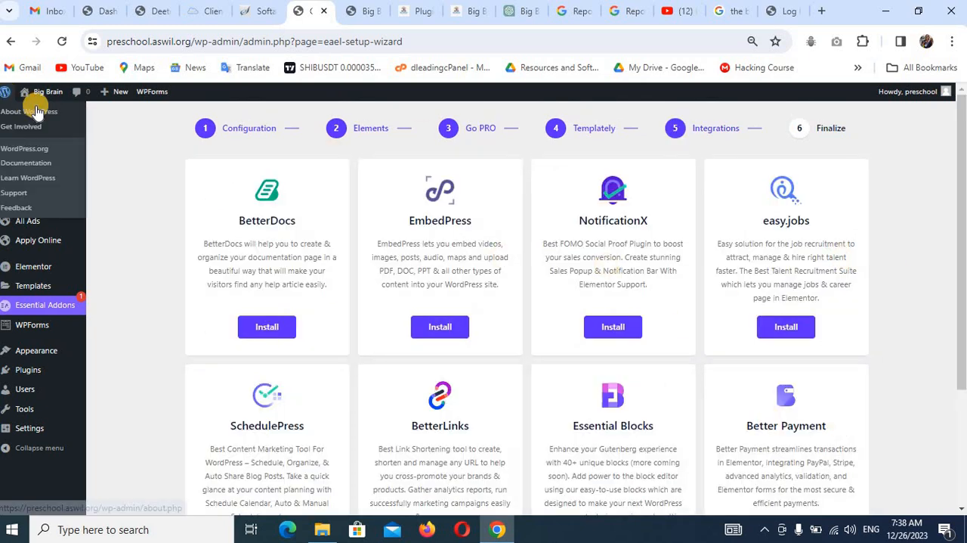
click(51, 121)
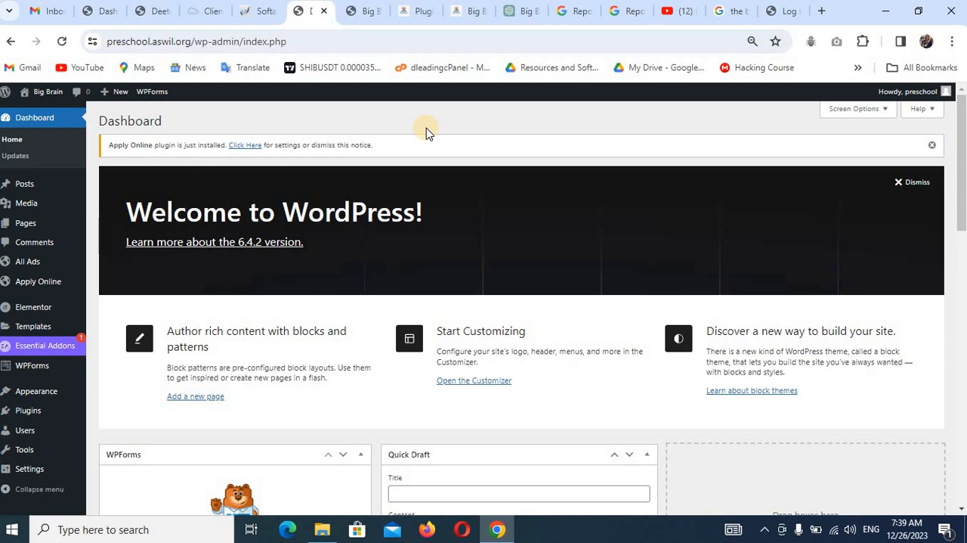
Move the existing Privacy Policy and Sample Page pages to the Trash in bulk.
mouse_move(33, 226)
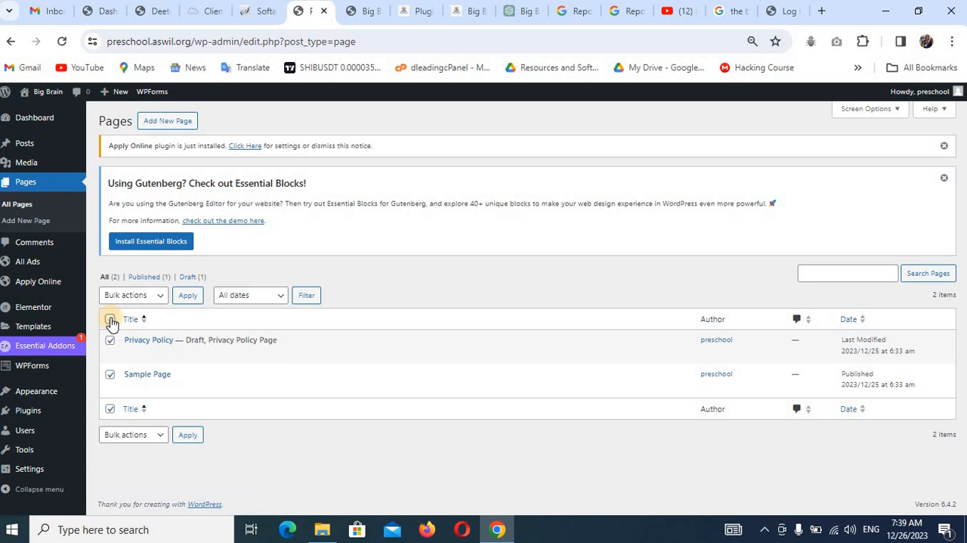
click(139, 434)
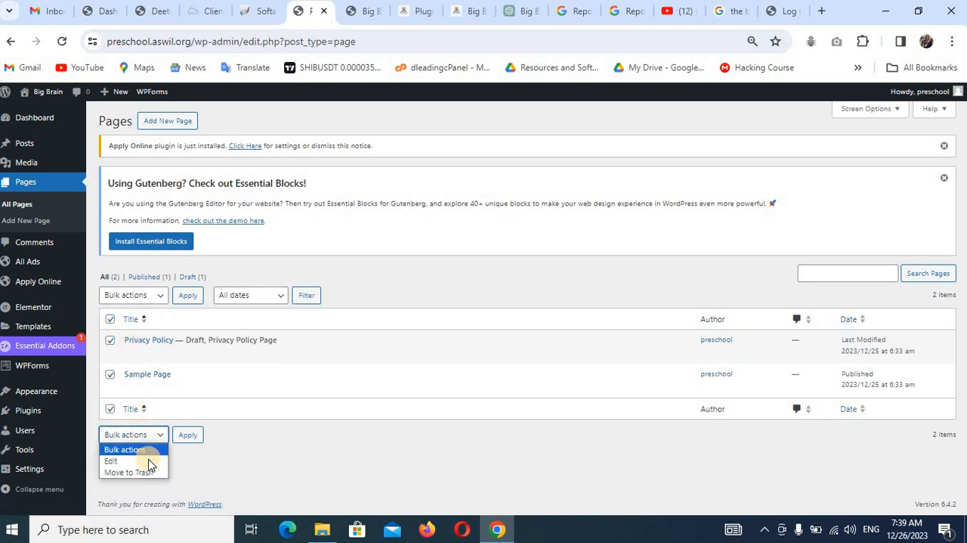
click(128, 472)
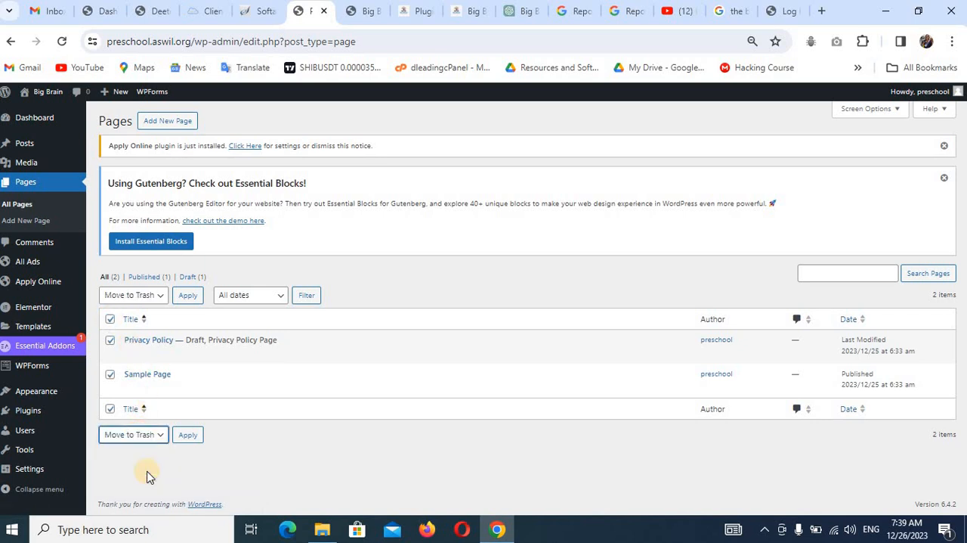
click(185, 437)
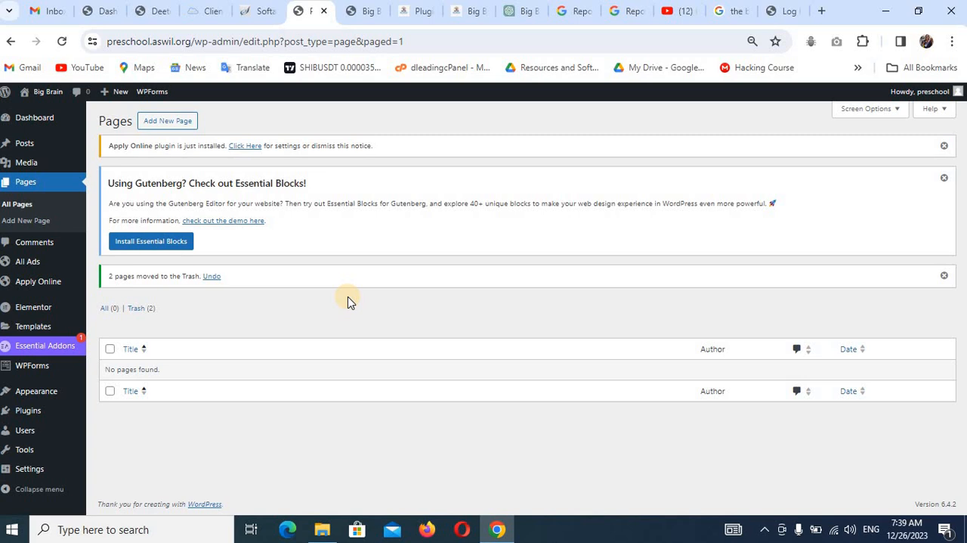
Start a new page, dismiss the block editor welcome guide and turn off Fullscreen mode.
click(158, 125)
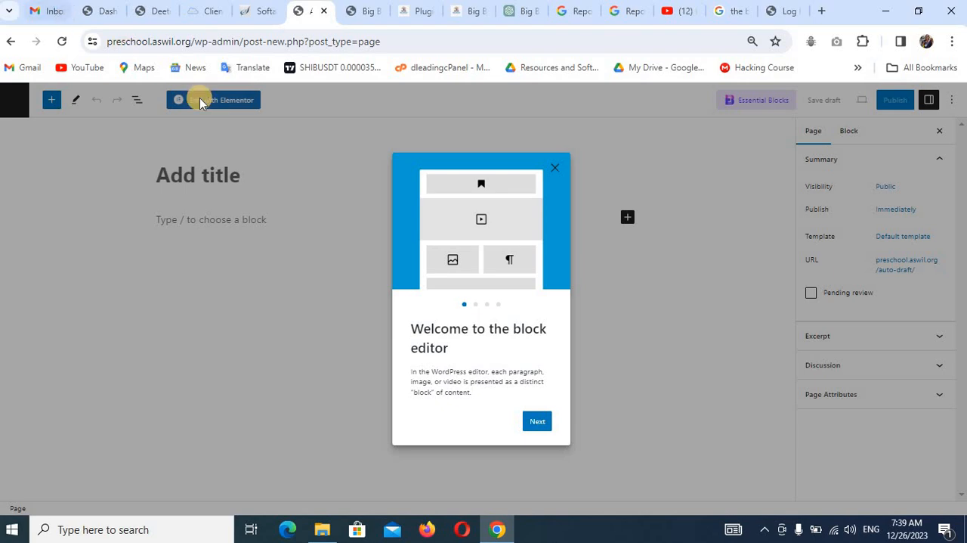
click(557, 165)
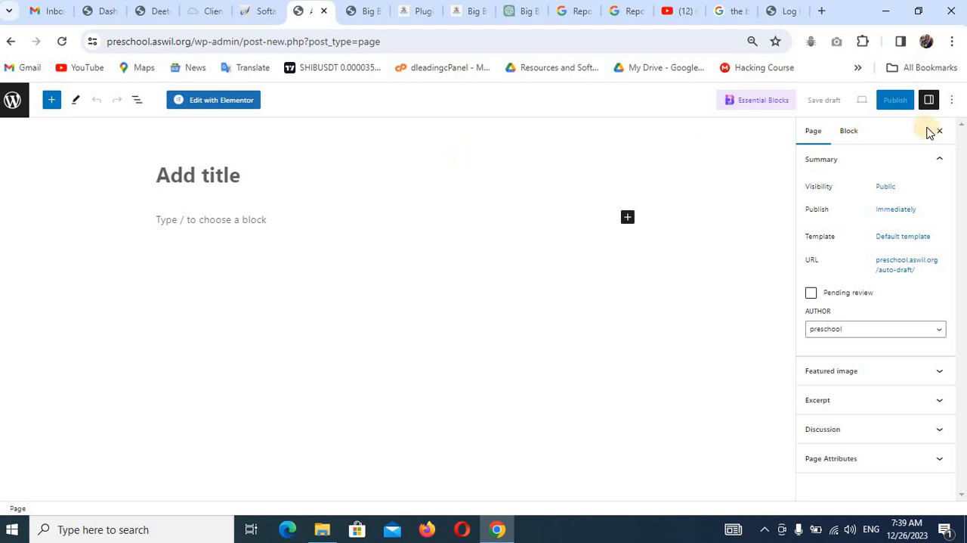
click(953, 105)
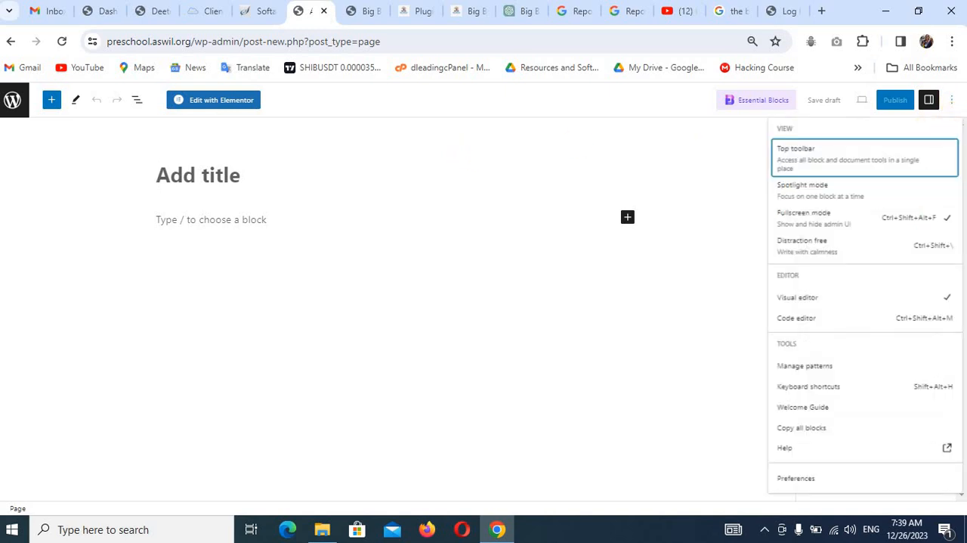
click(903, 222)
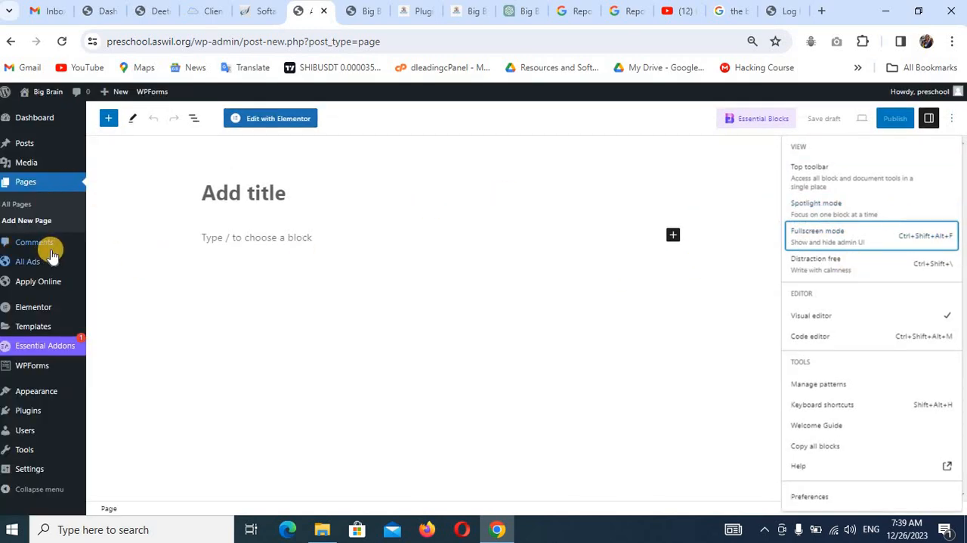
Title the new page "Home", assign it the Elementor Full Width template and publish it.
click(298, 192)
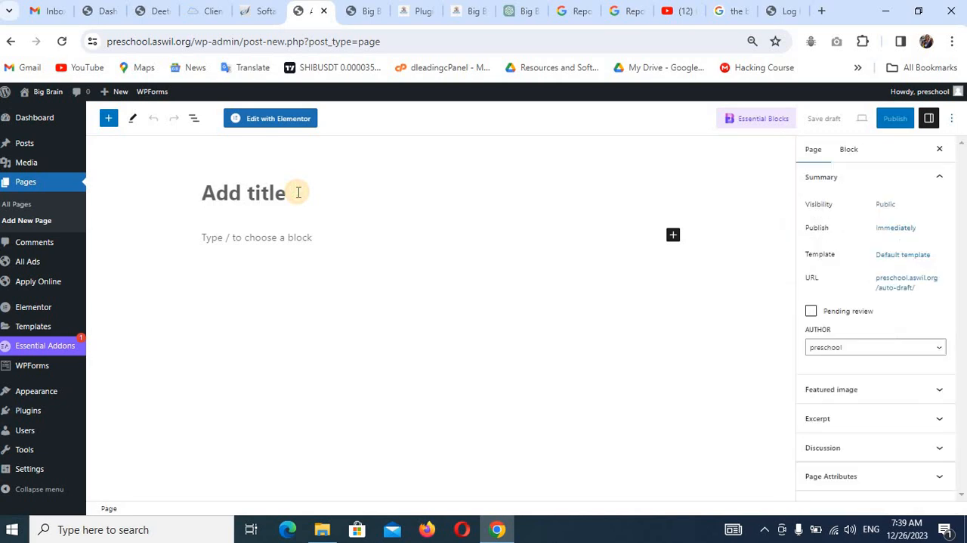
text(Home)
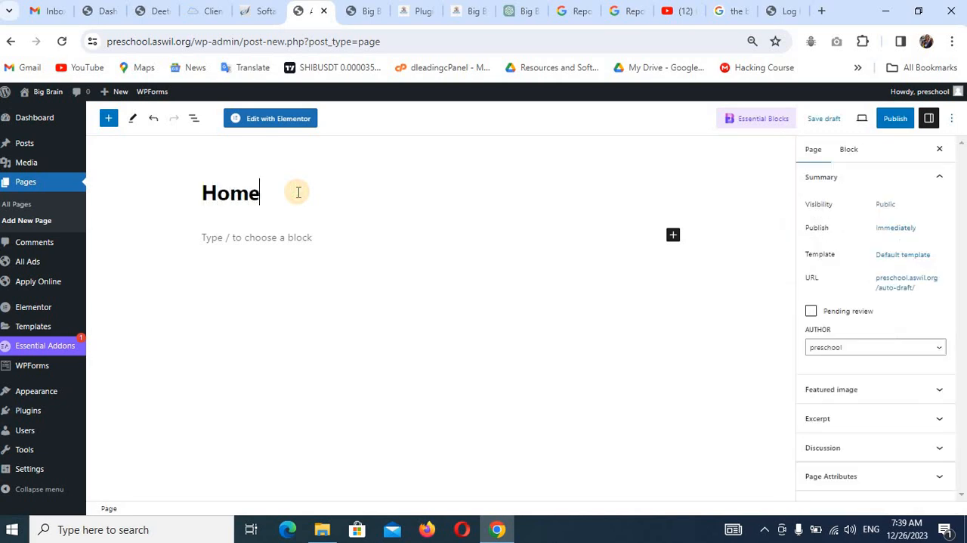
click(896, 257)
click(867, 340)
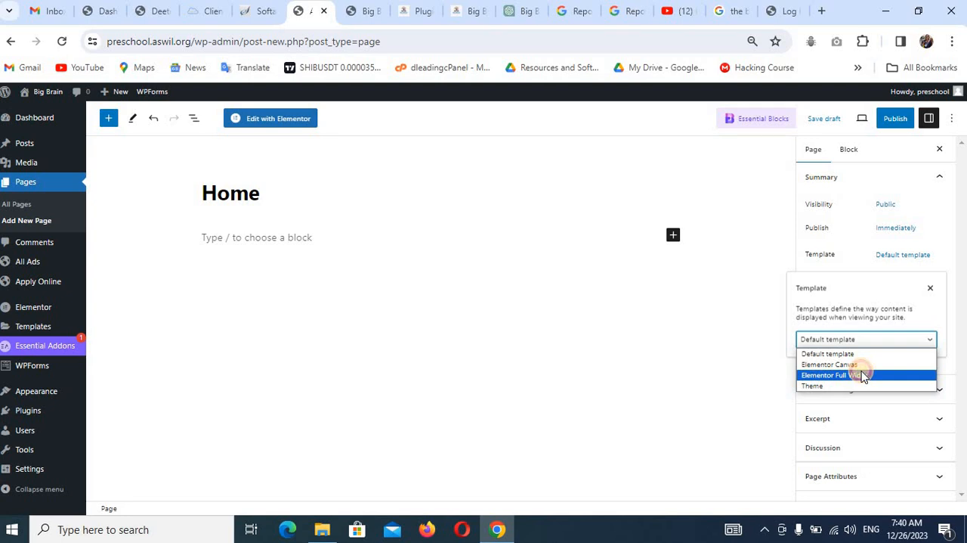
click(864, 375)
click(889, 121)
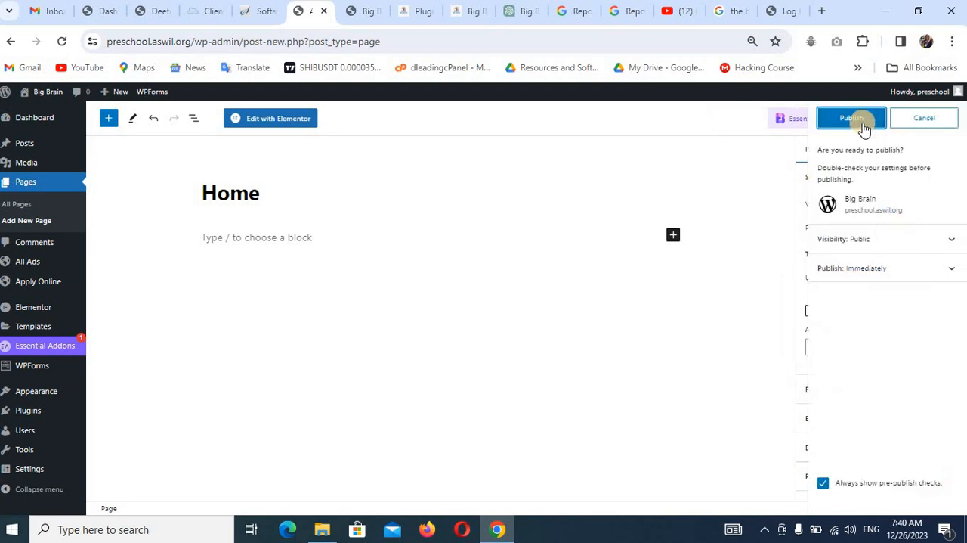
click(857, 123)
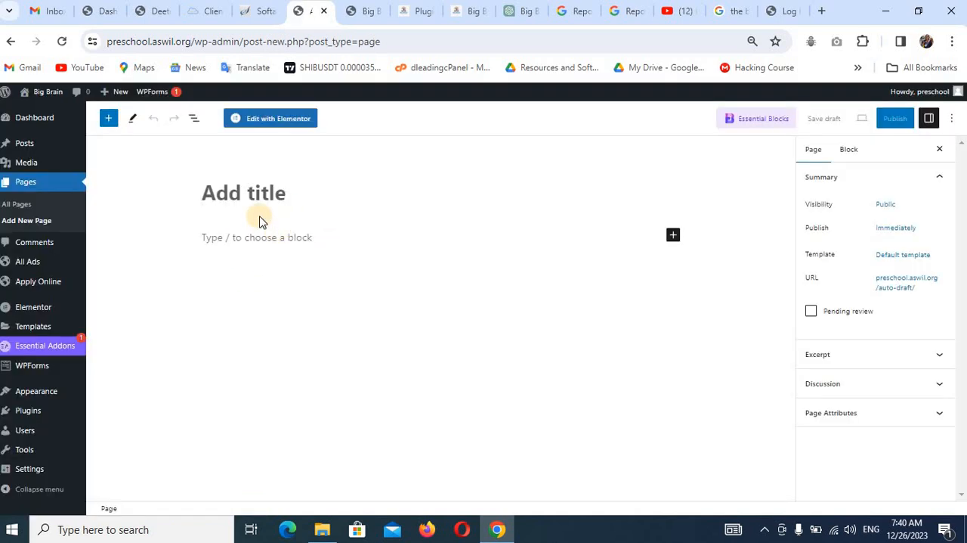
Create a page titled "About Us" with the Elementor Full Width template and publish it.
text(About Us)
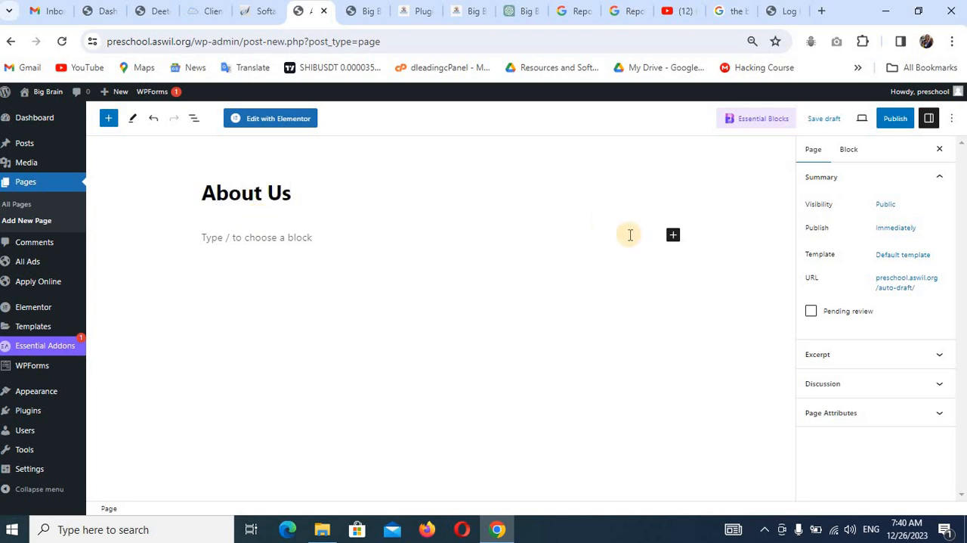
click(923, 257)
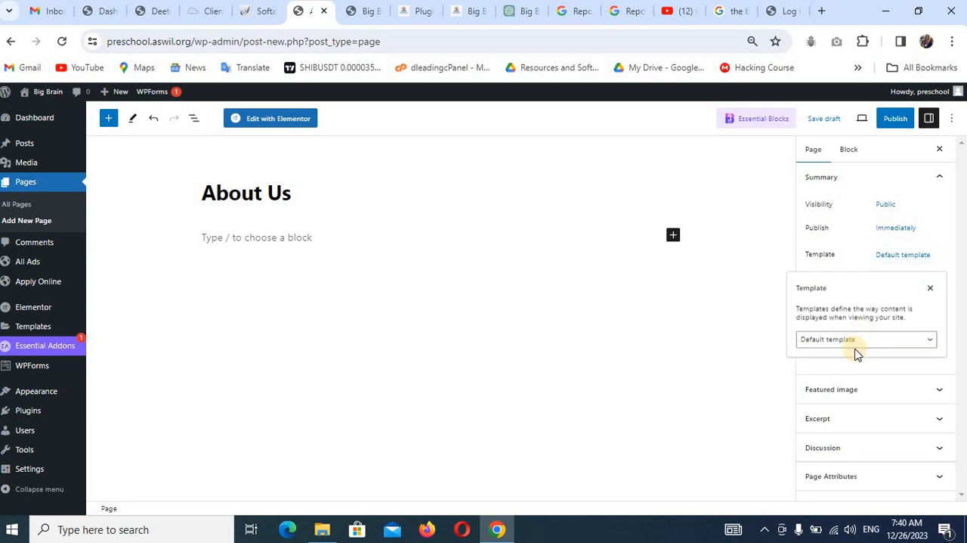
click(856, 349)
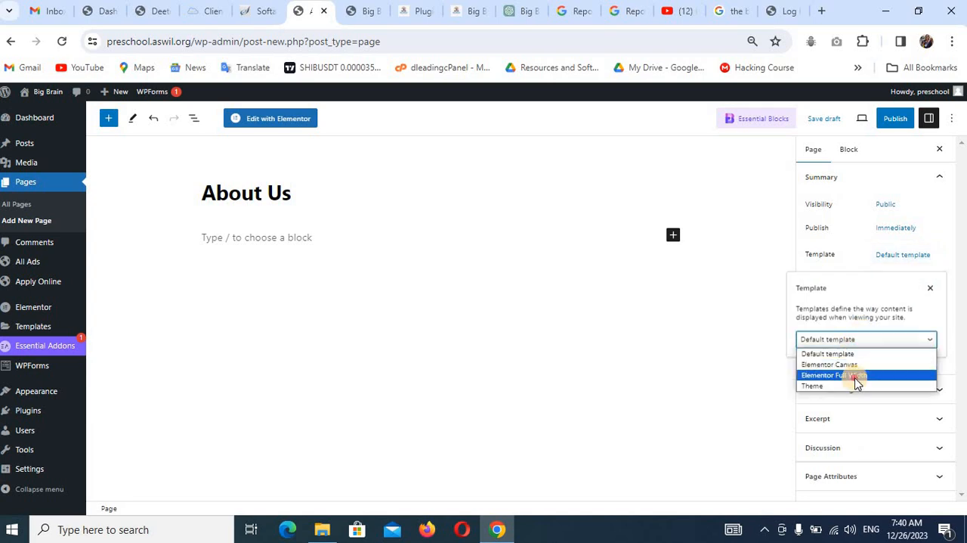
click(856, 375)
click(889, 125)
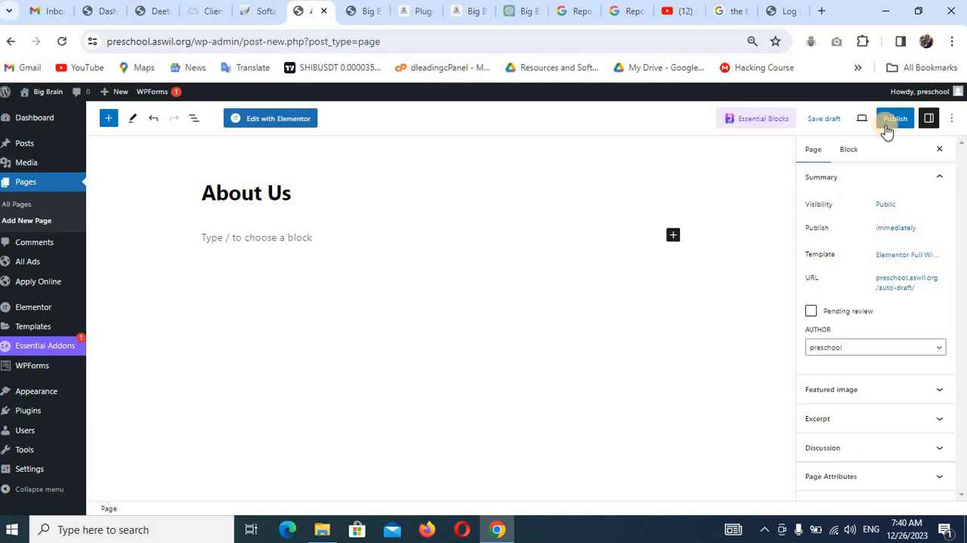
click(888, 125)
click(846, 120)
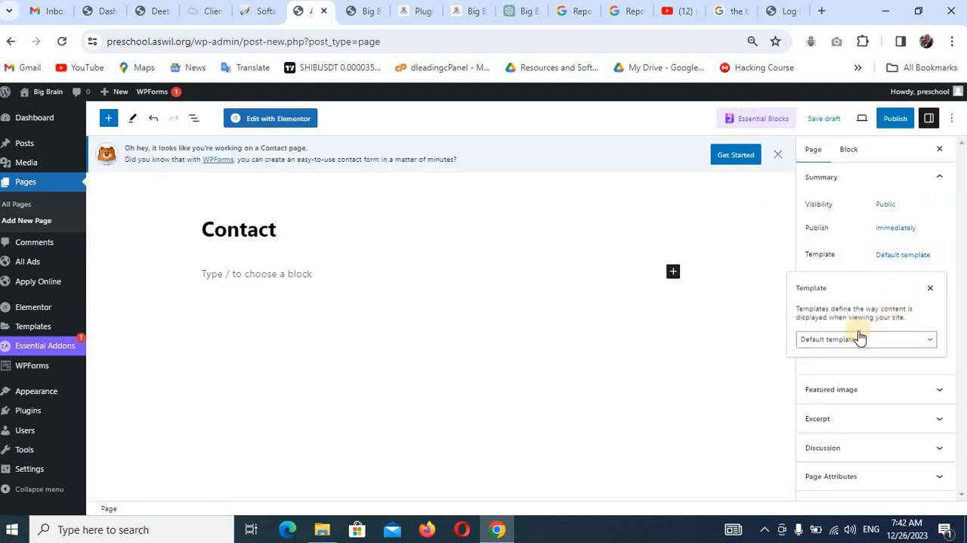
Assign the Elementor Full Width template to the Contact page and publish it.
click(856, 340)
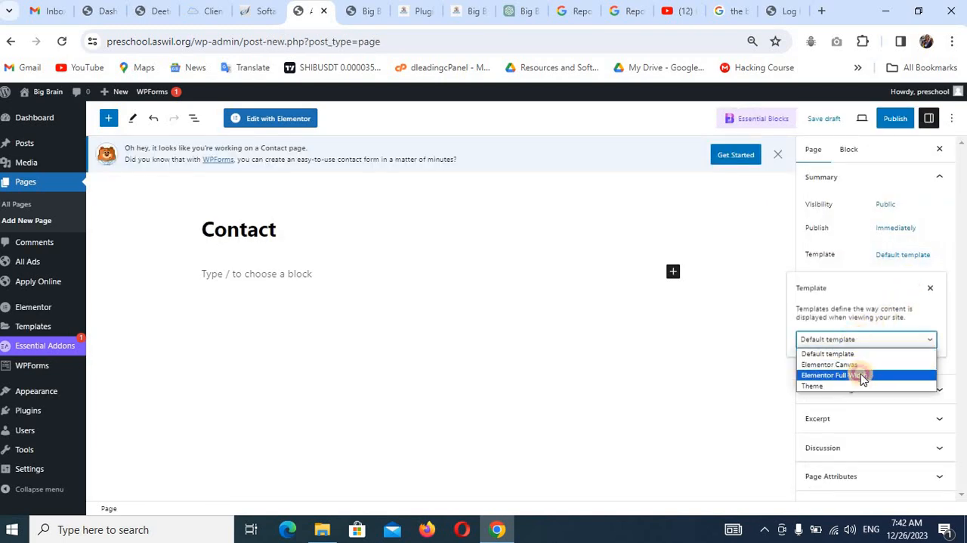
click(862, 372)
click(908, 125)
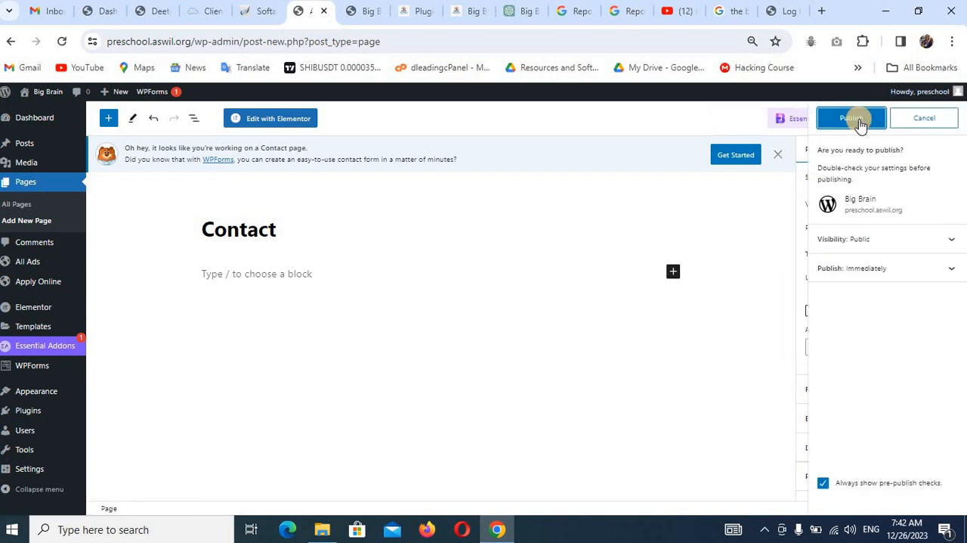
click(845, 122)
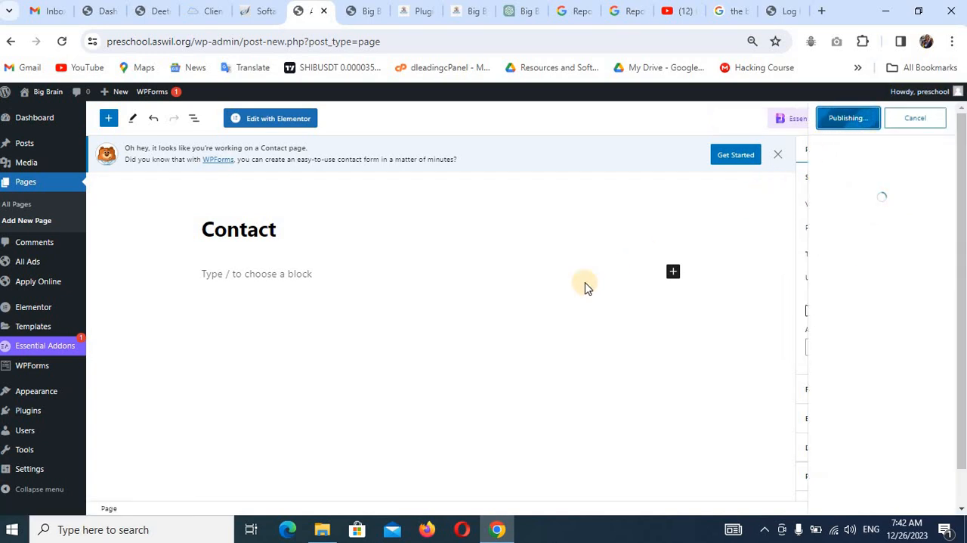
Review the list of all pages and reload the live site to check its current front page.
click(28, 204)
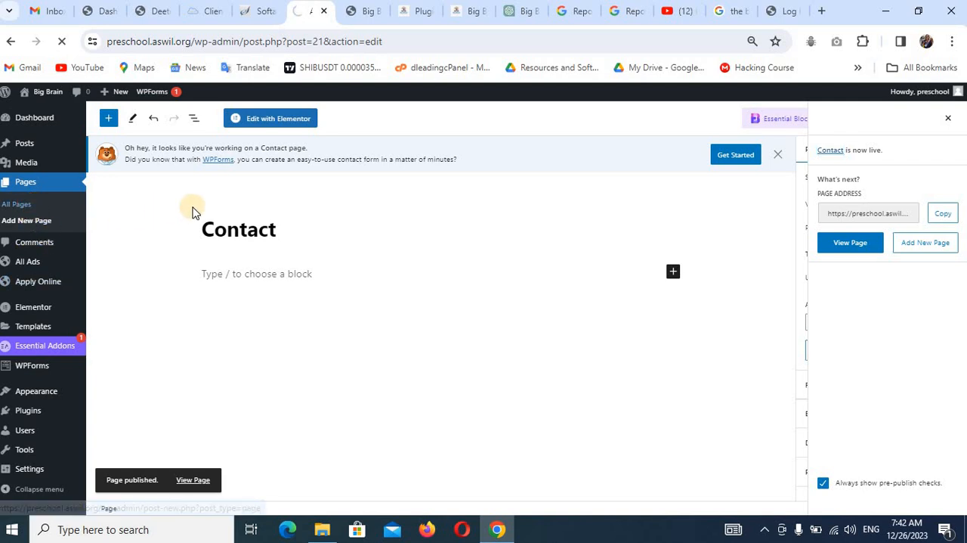
scroll(224, 233, down, 3)
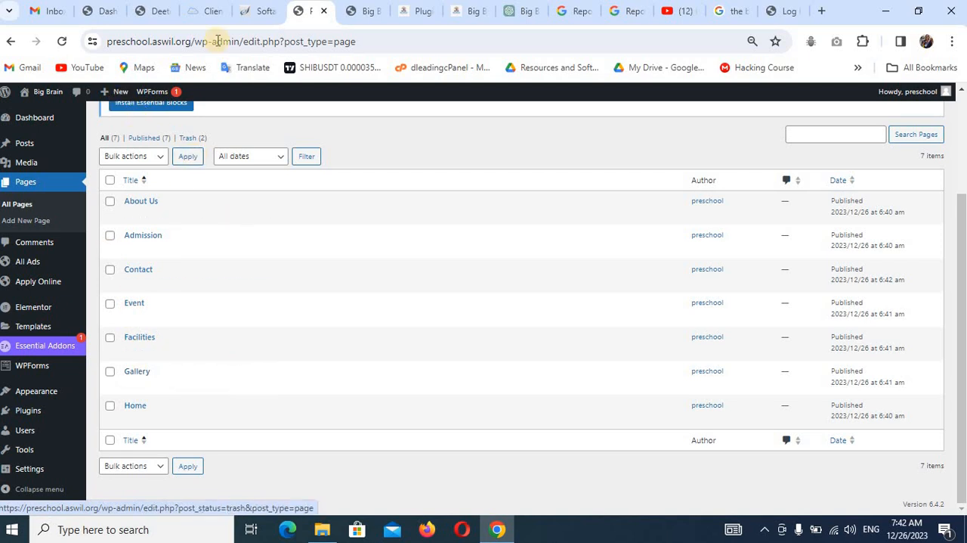
click(378, 16)
key(F5)
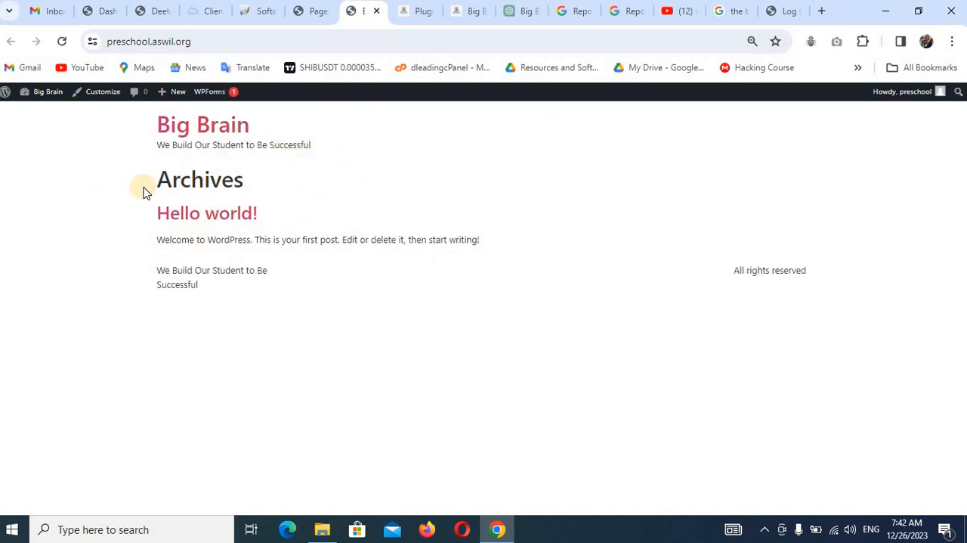
click(313, 12)
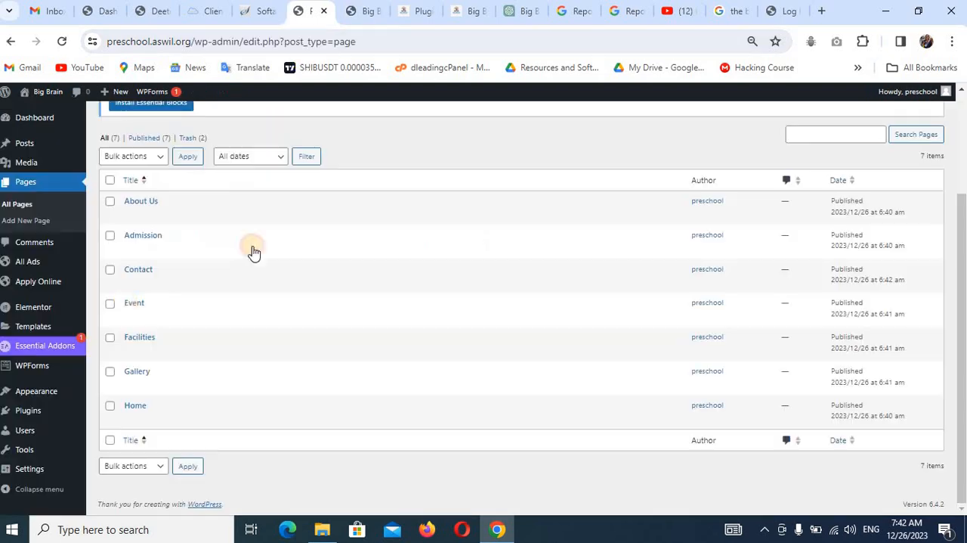
In the Reading settings, make the homepage display a static page, choose Home as the homepage and save the changes.
mouse_move(15, 467)
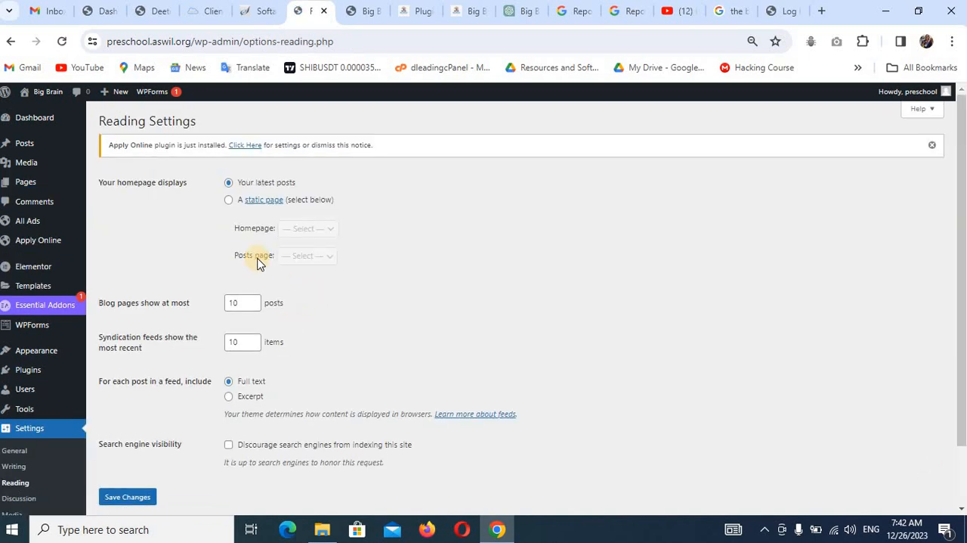
click(228, 203)
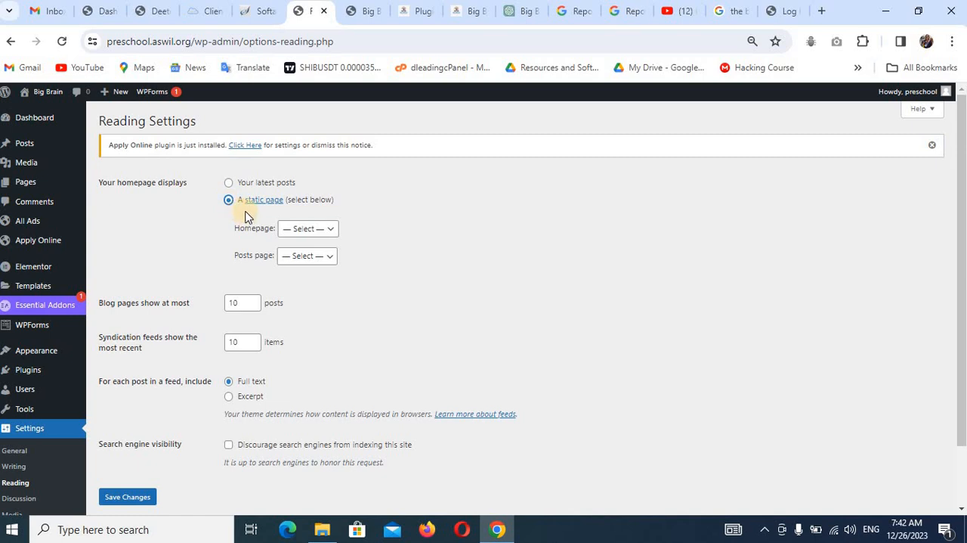
click(326, 235)
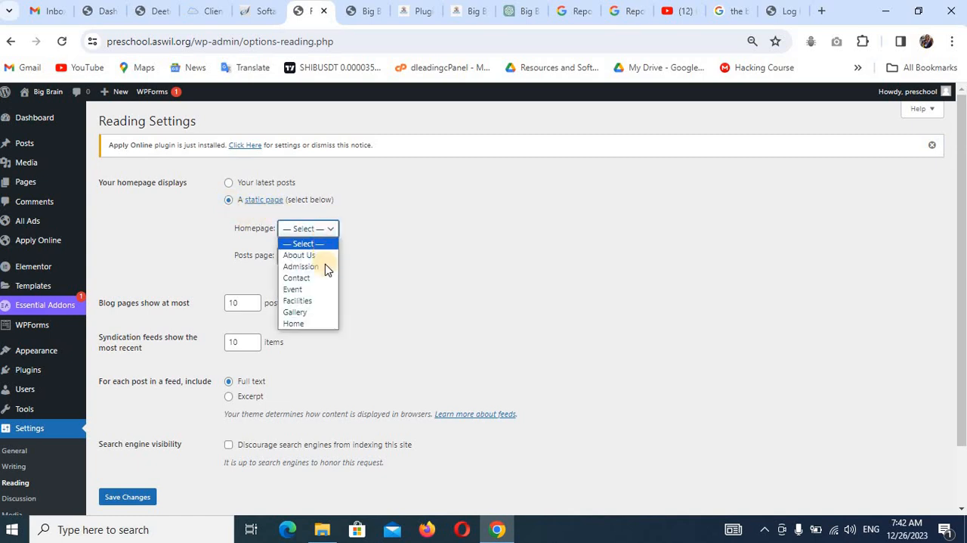
click(314, 322)
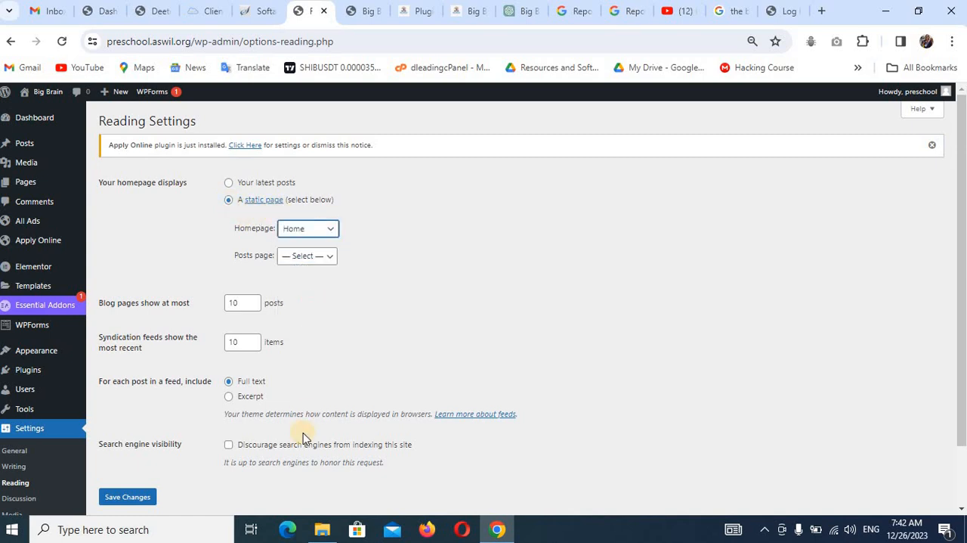
scroll(139, 408, down, 1)
click(135, 425)
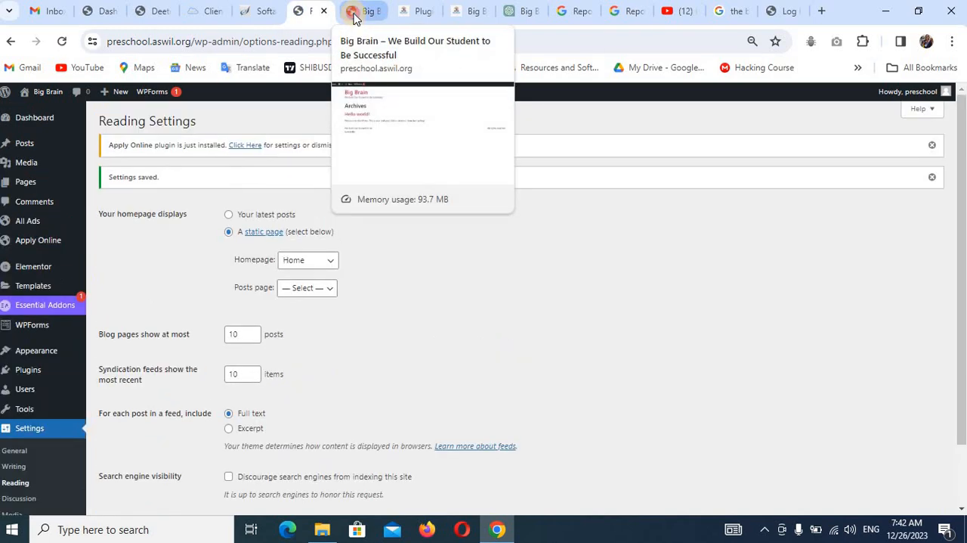
Reload the live site to check the new homepage and look at the finished reference site's header navigation.
click(354, 13)
key(F5)
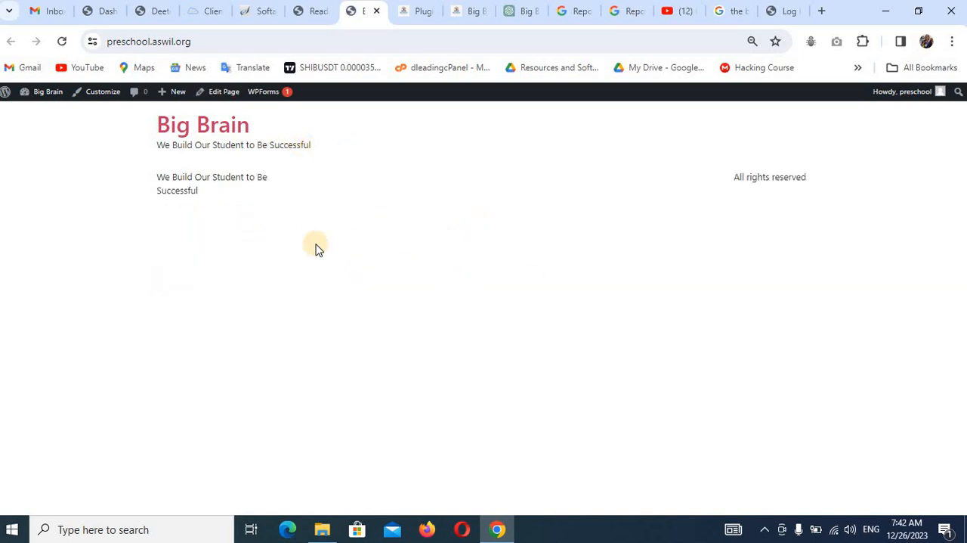
click(319, 11)
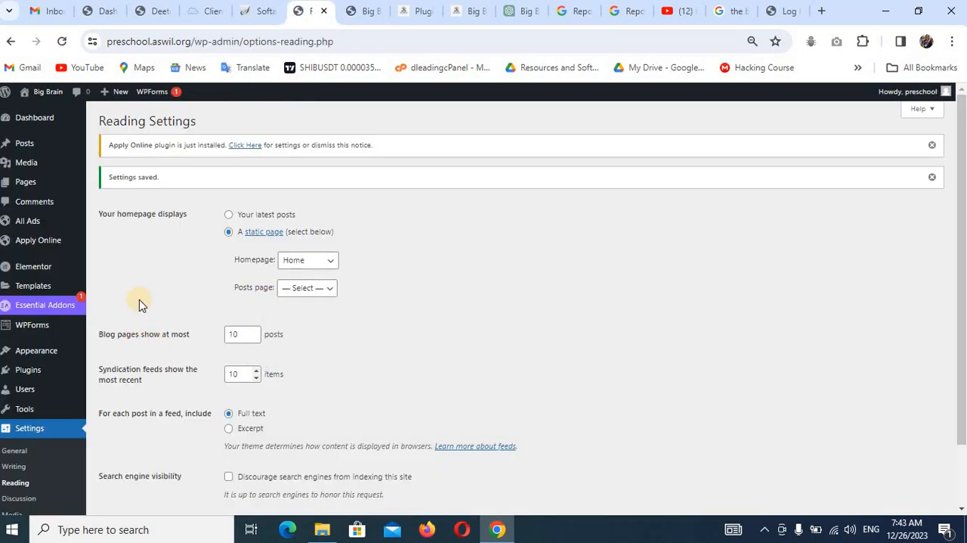
scroll(65, 268, down, 2)
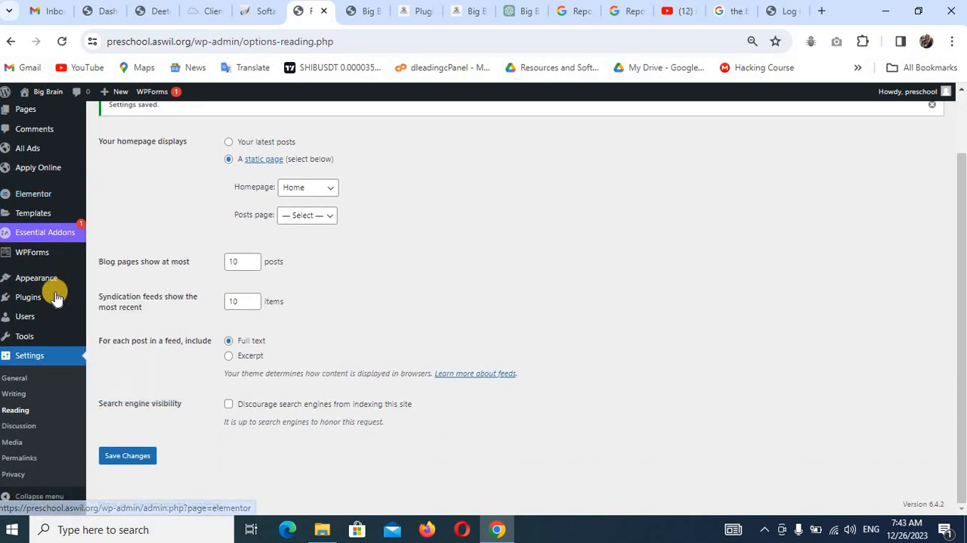
click(460, 11)
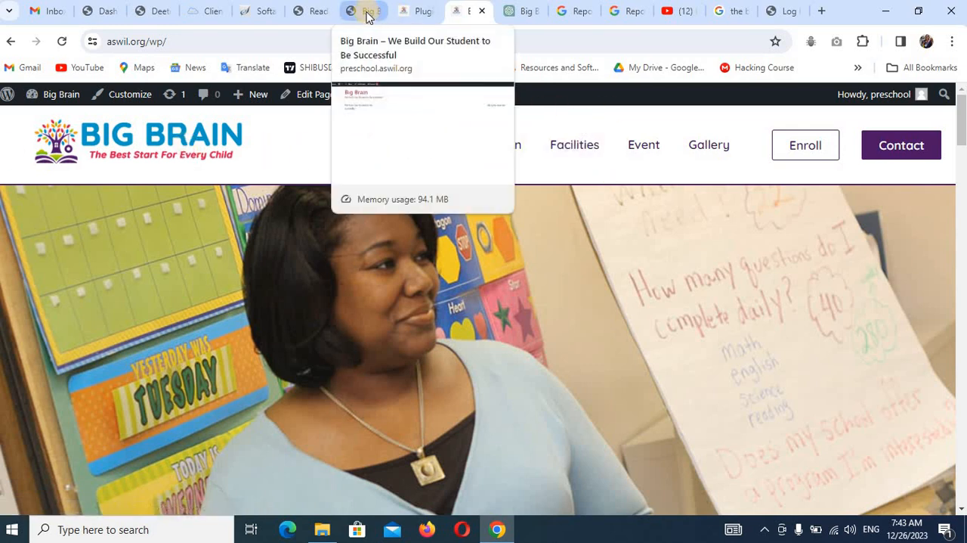
click(321, 13)
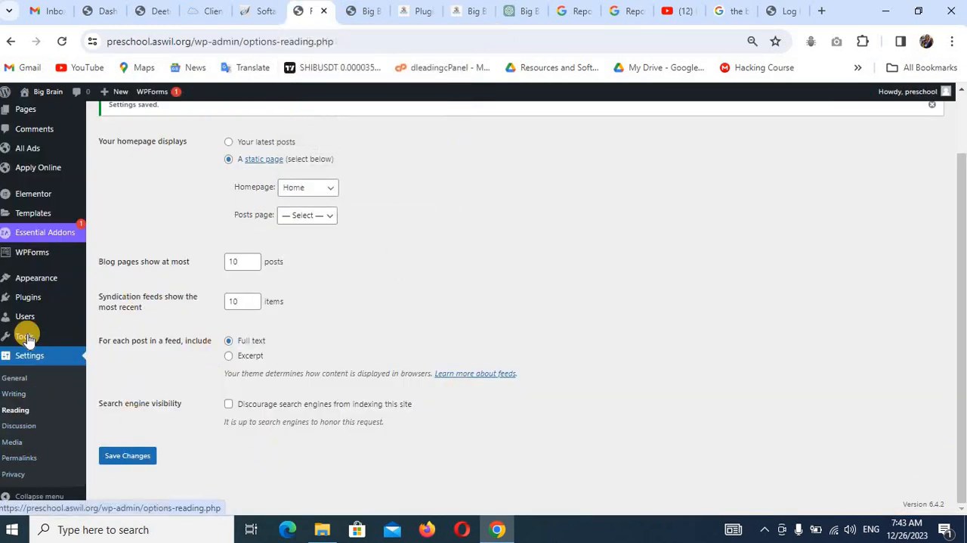
Create a navigation menu named "Menu" in the Appearance menu settings.
mouse_move(54, 285)
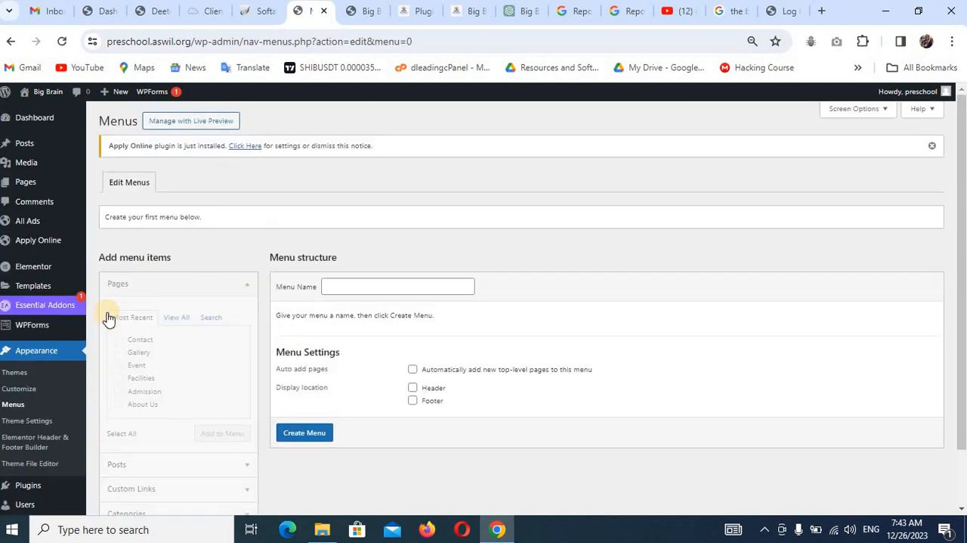
click(349, 287)
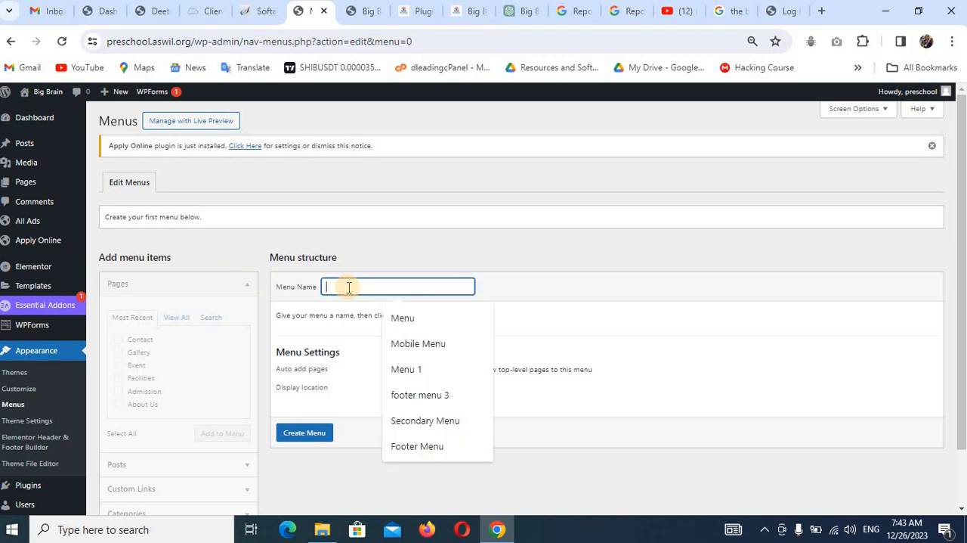
click(404, 317)
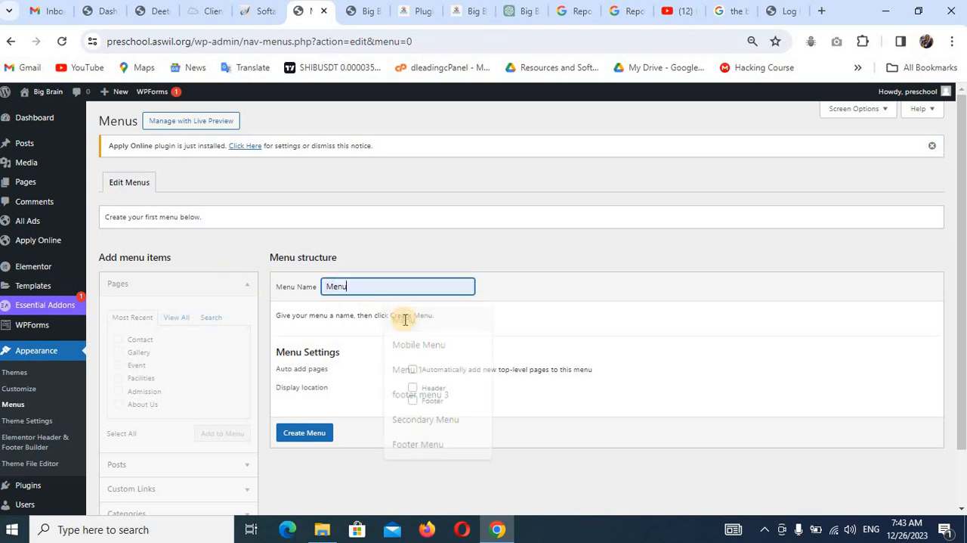
click(314, 434)
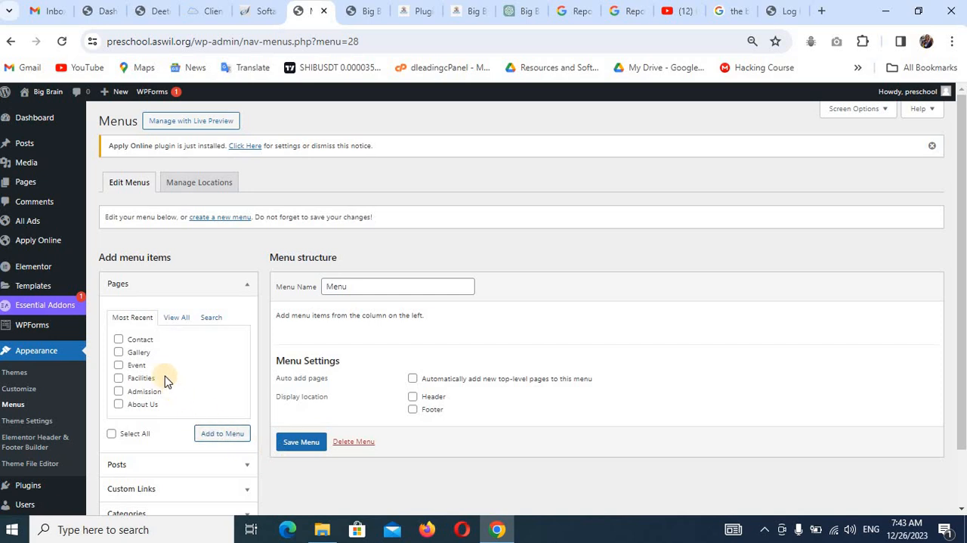
Add all existing pages to the menu structure.
click(176, 324)
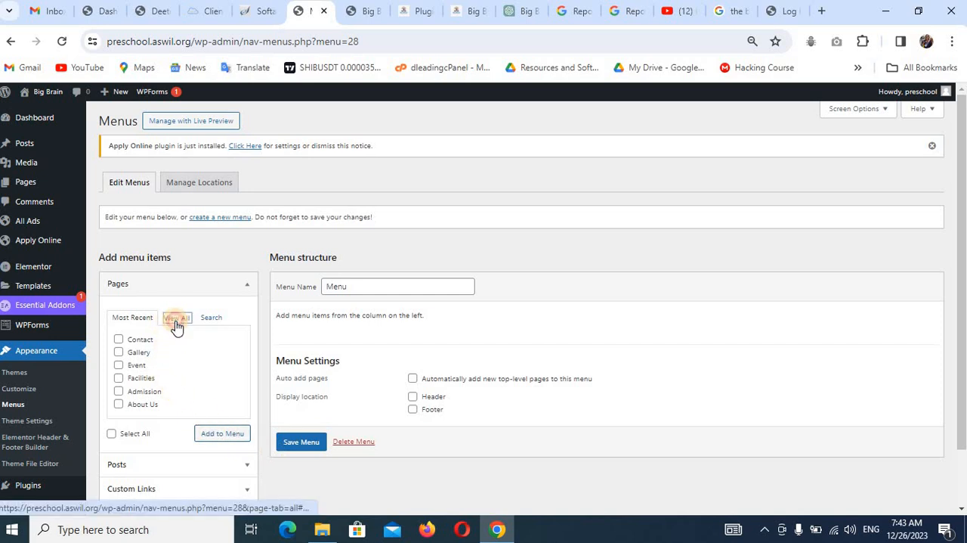
click(112, 448)
click(210, 449)
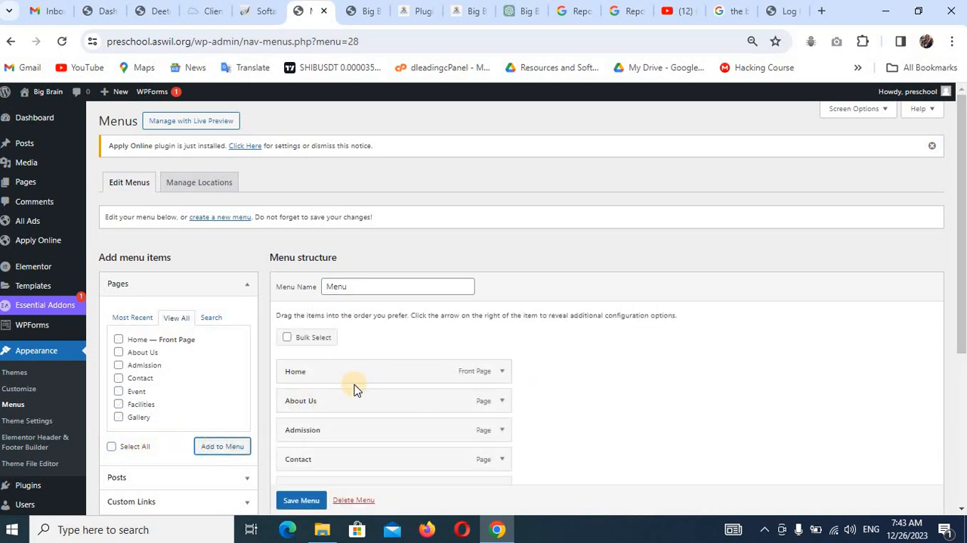
scroll(355, 387, down, 1)
scroll(356, 383, down, 2)
scroll(368, 363, up, 1)
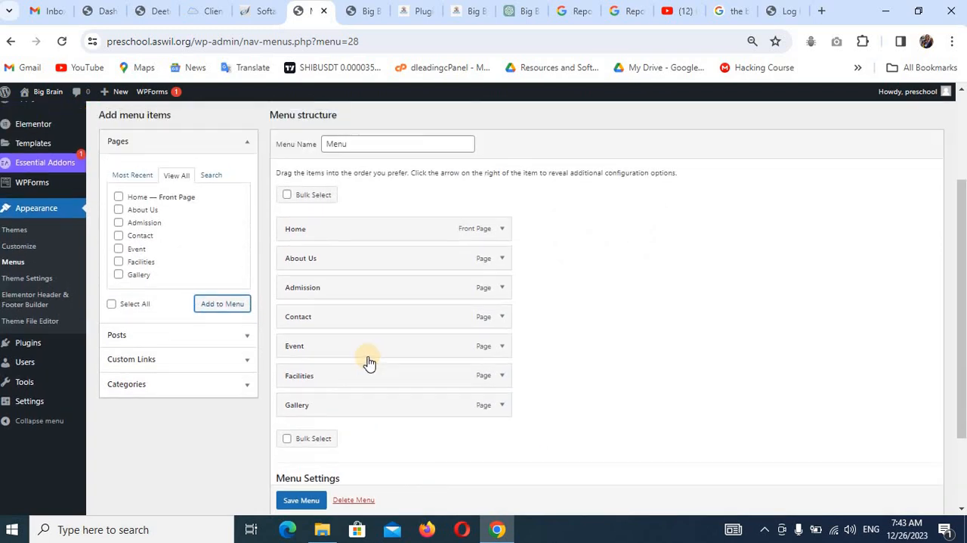
Remove the Home and Contact items from the menu, checking against the reference site's header.
click(503, 229)
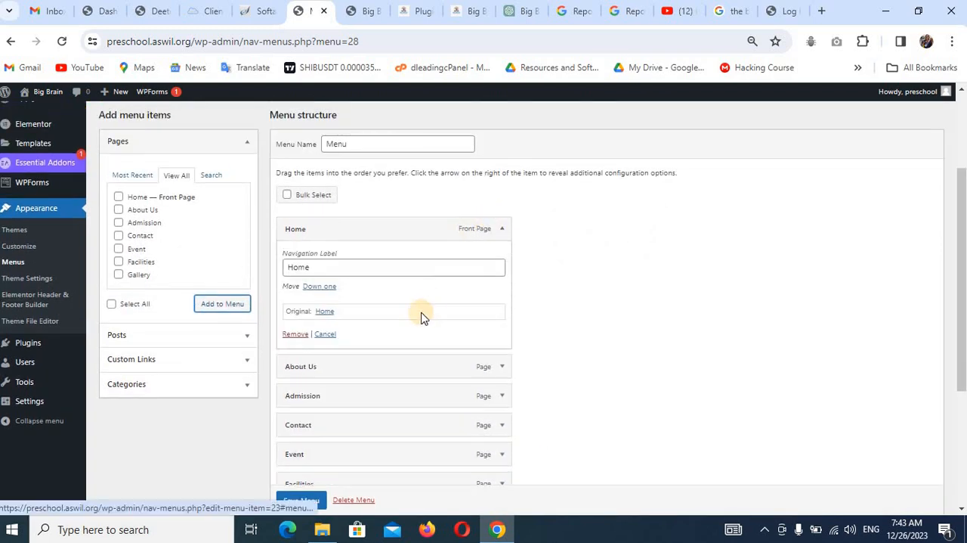
click(302, 335)
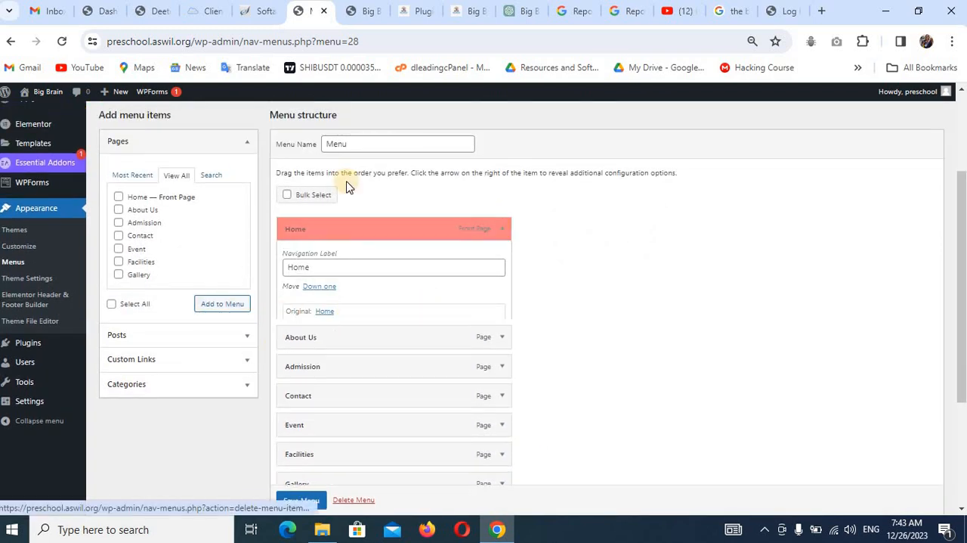
click(463, 11)
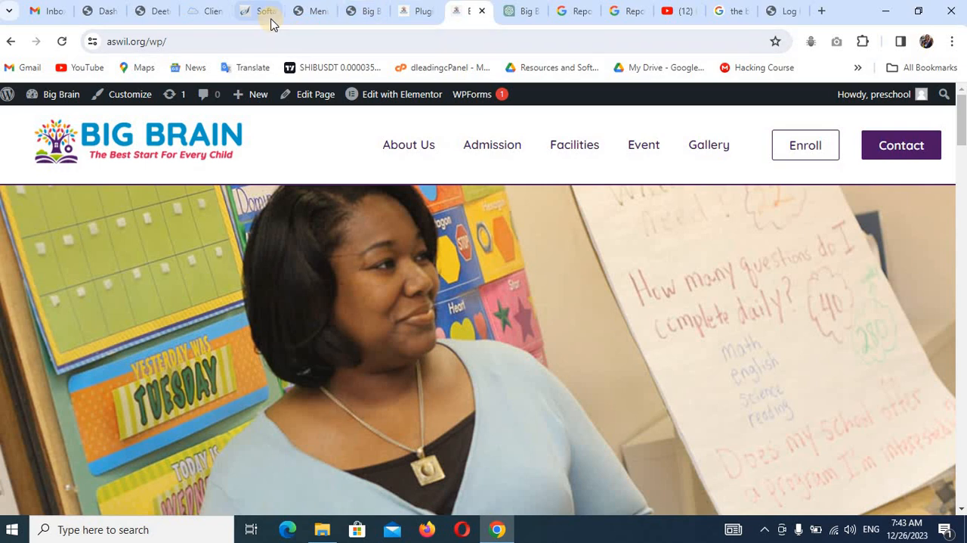
click(309, 11)
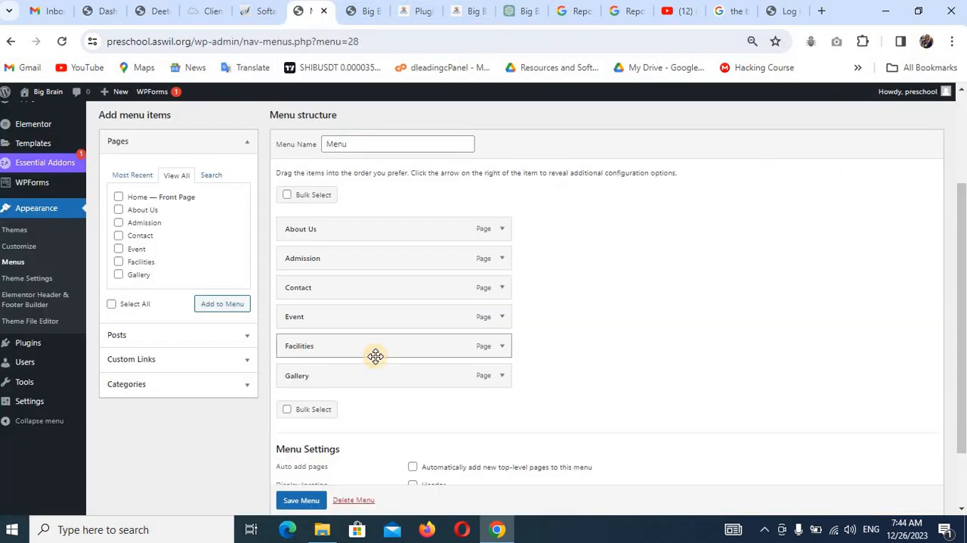
click(501, 287)
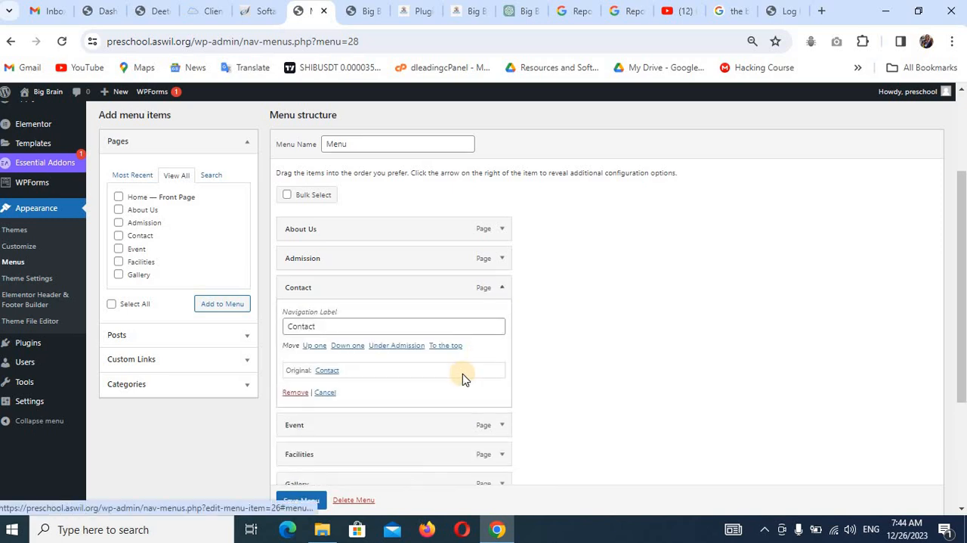
click(300, 393)
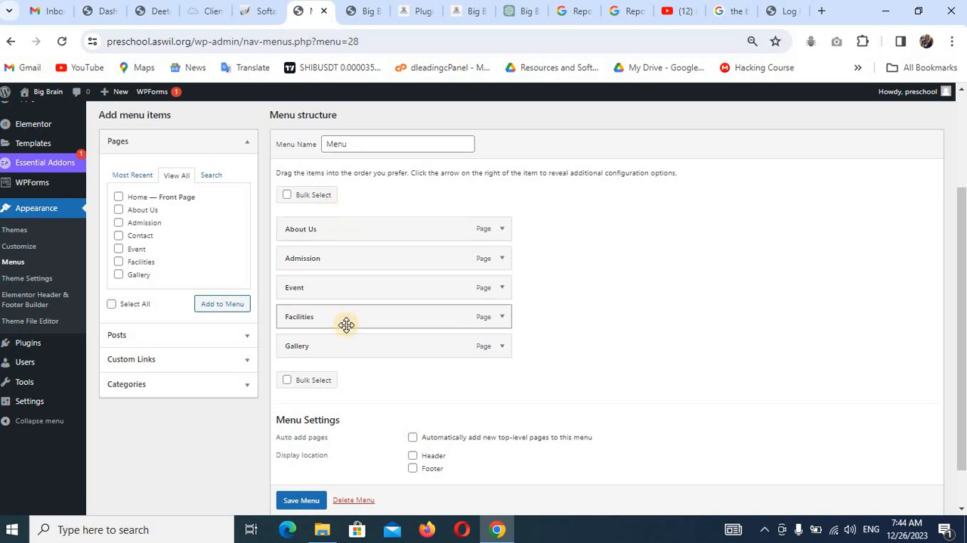
Move Facilities above Event to match the reference site's navigation order, and save the menu.
click(466, 10)
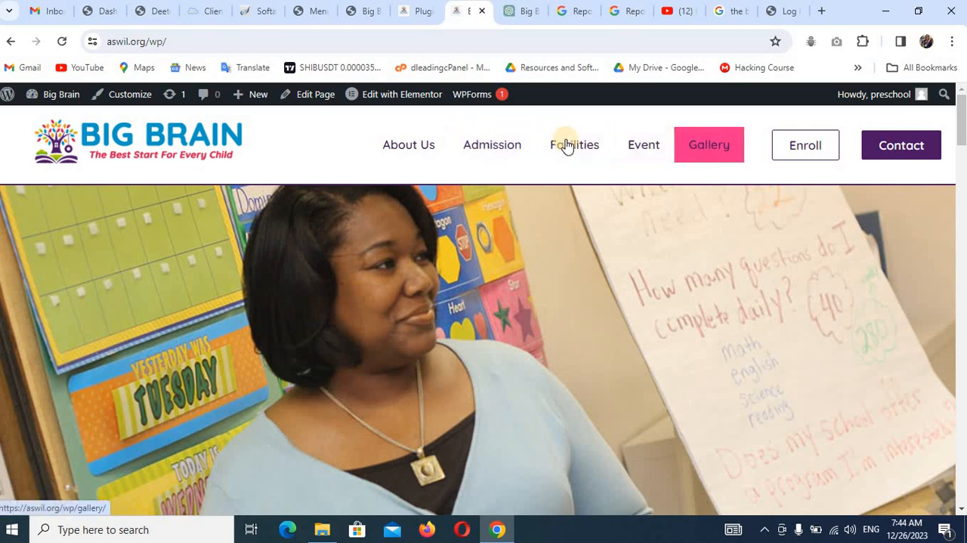
click(306, 11)
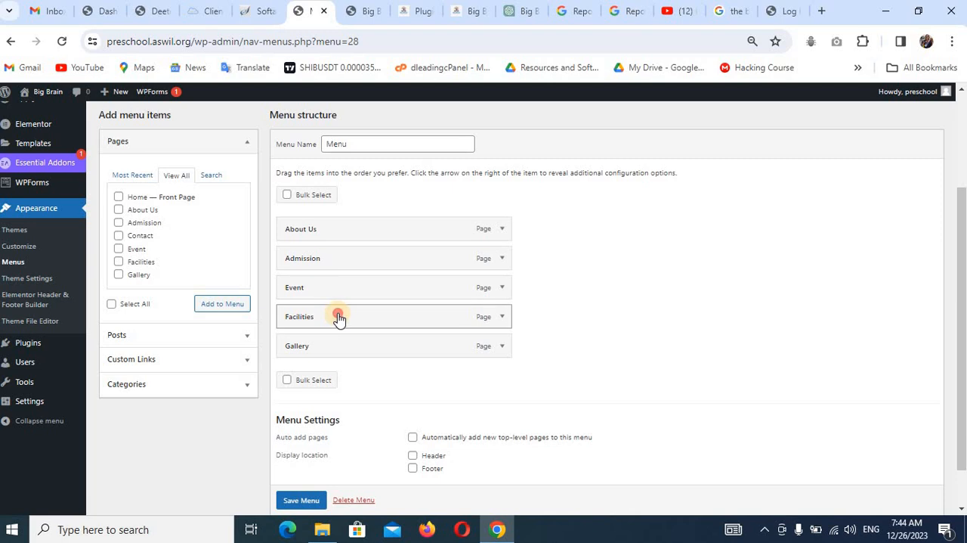
drag(337, 316, 345, 274)
scroll(387, 453, down, 1)
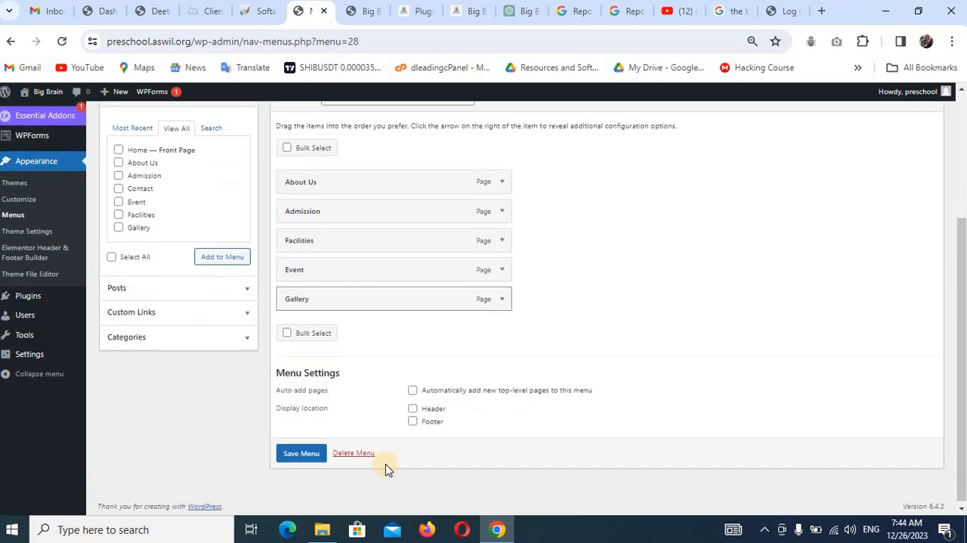
click(300, 454)
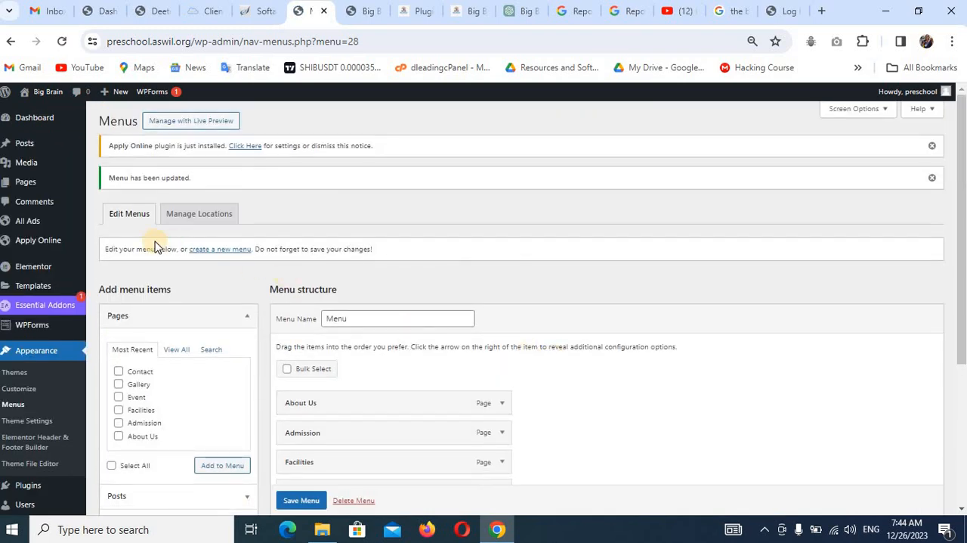
Create a second navigation menu named "Mobile Menu", checking the footer links on the reference site.
click(217, 251)
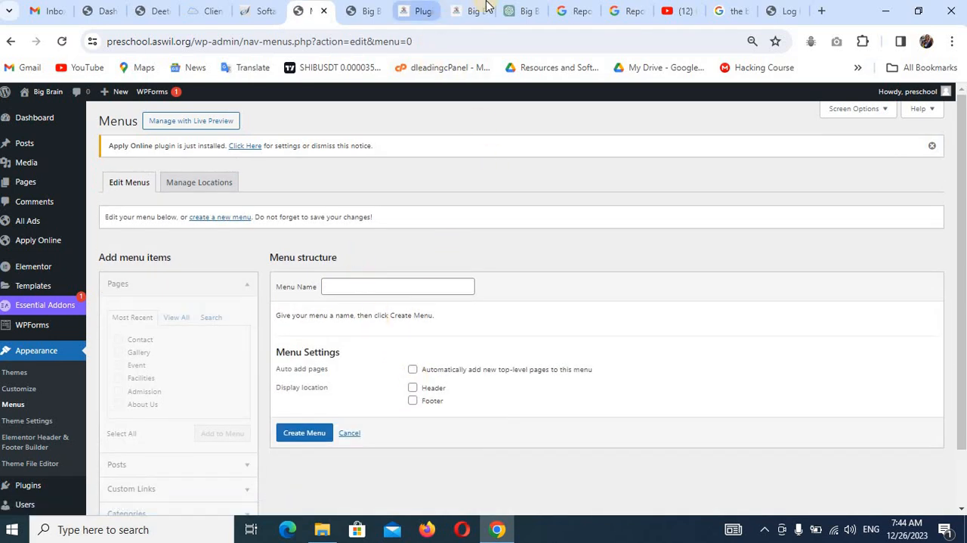
click(461, 14)
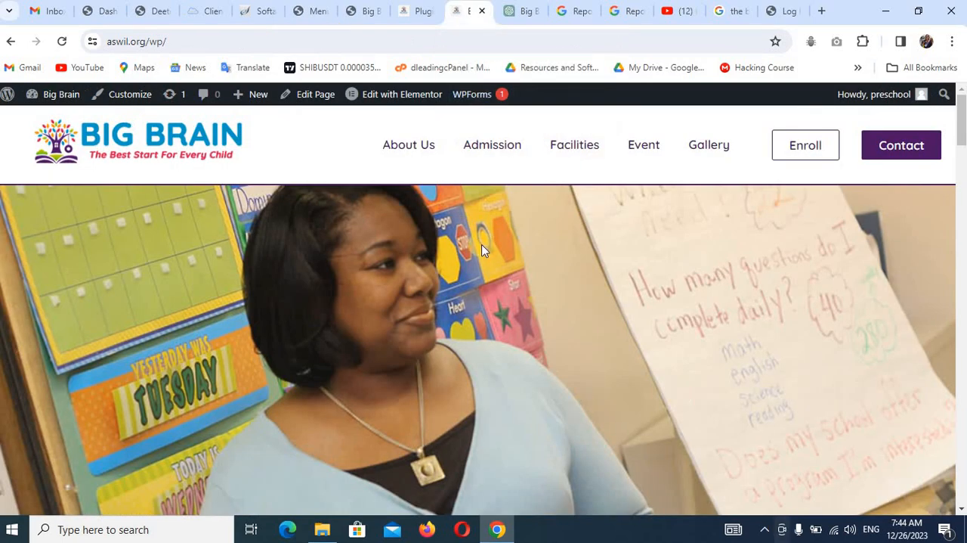
scroll(505, 337, down, 10)
scroll(505, 337, down, 10)
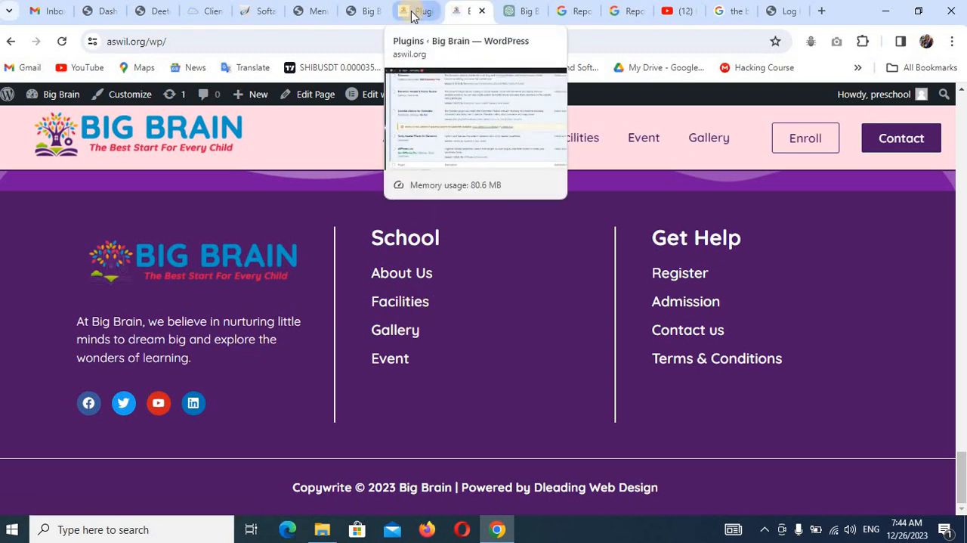
click(314, 13)
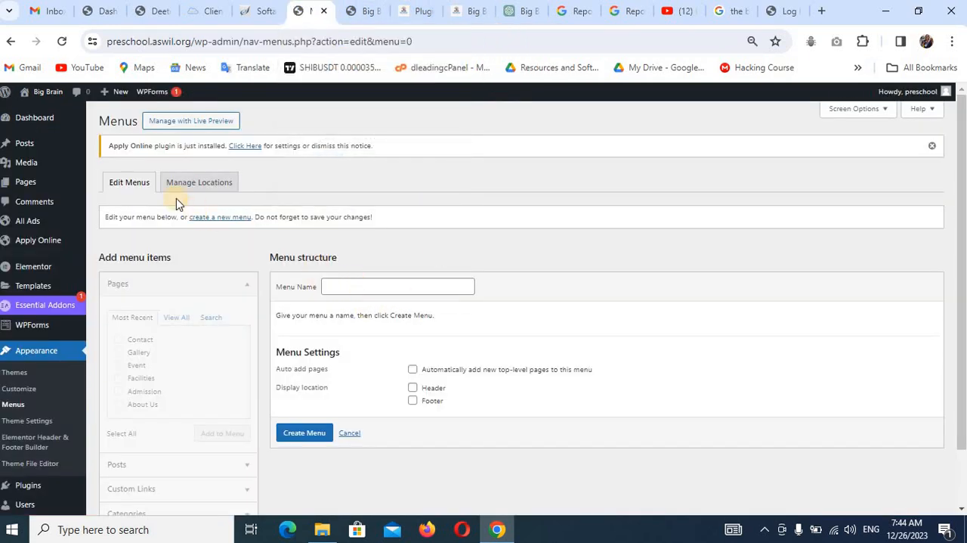
click(370, 282)
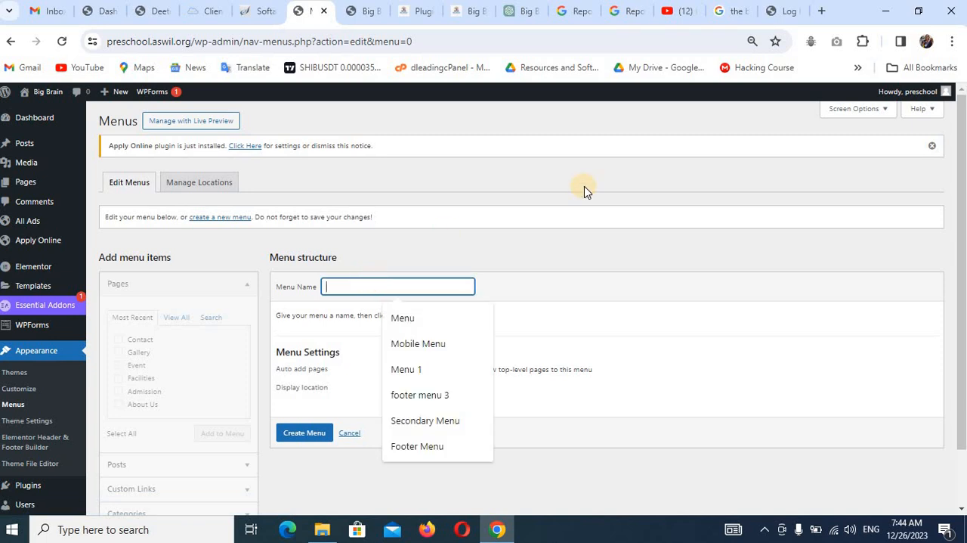
click(459, 344)
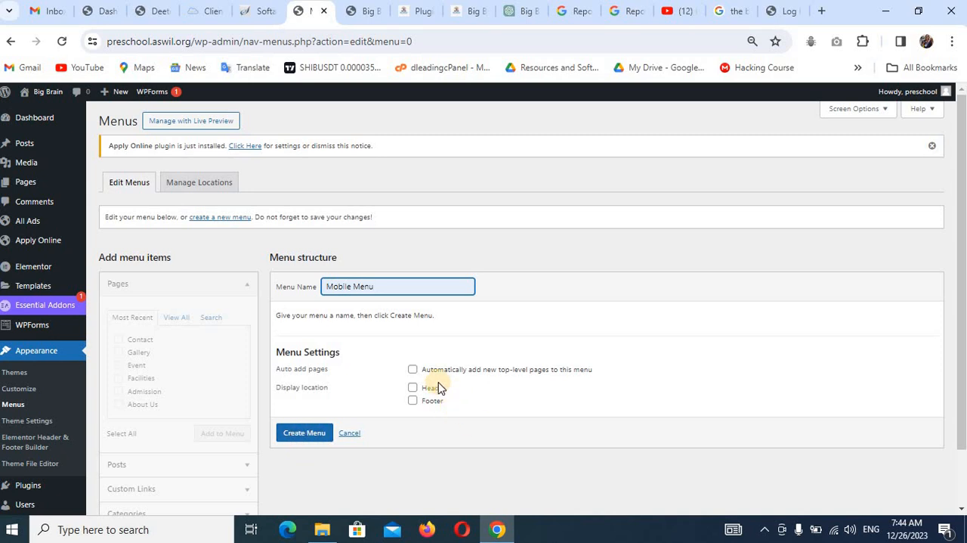
click(311, 434)
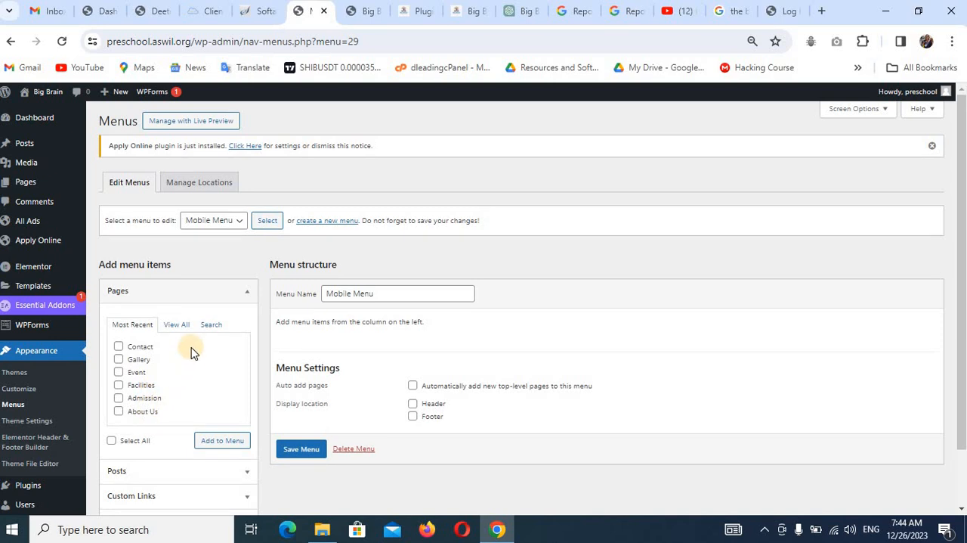
Add the Contact, Gallery, Event, Facilities, Admission, About Us and Home pages to the Mobile Menu.
click(111, 440)
click(182, 324)
click(112, 441)
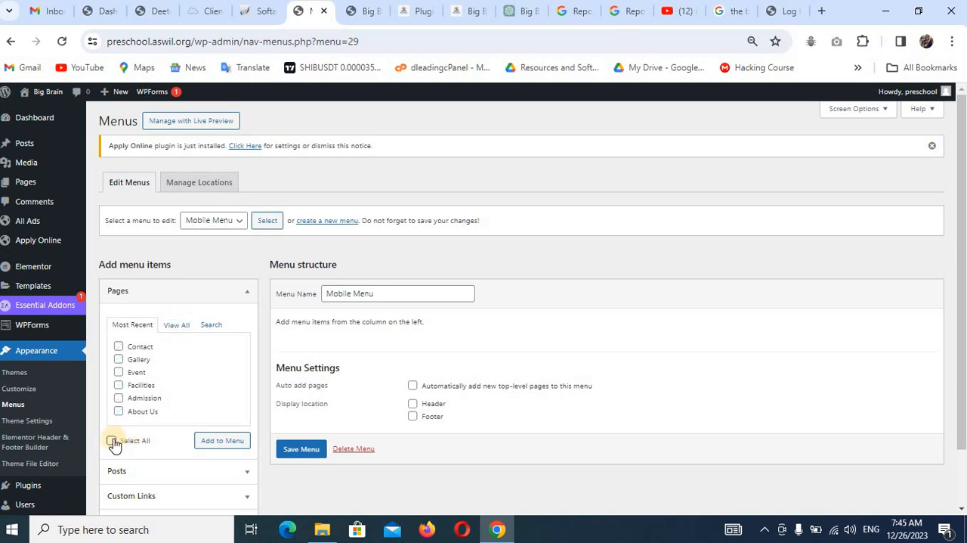
click(112, 441)
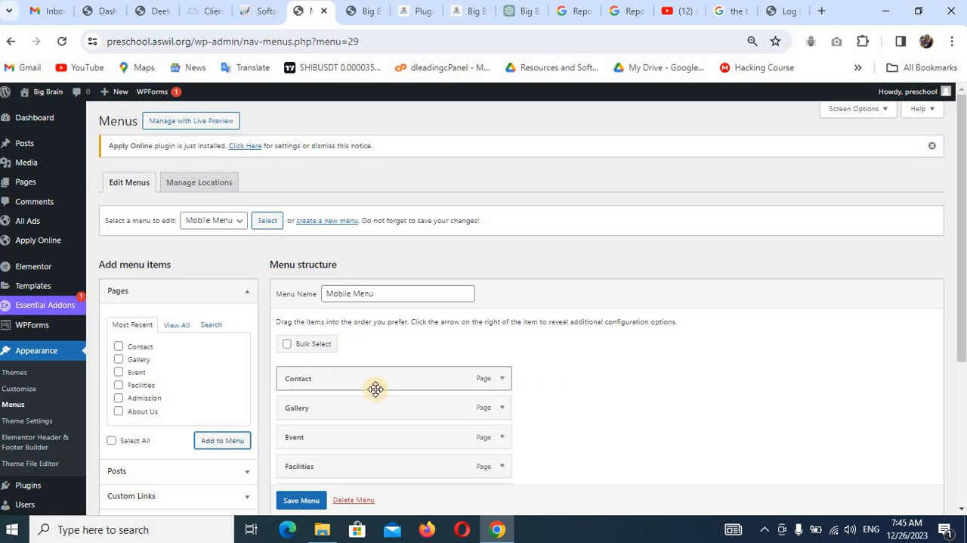
scroll(376, 389, down, 3)
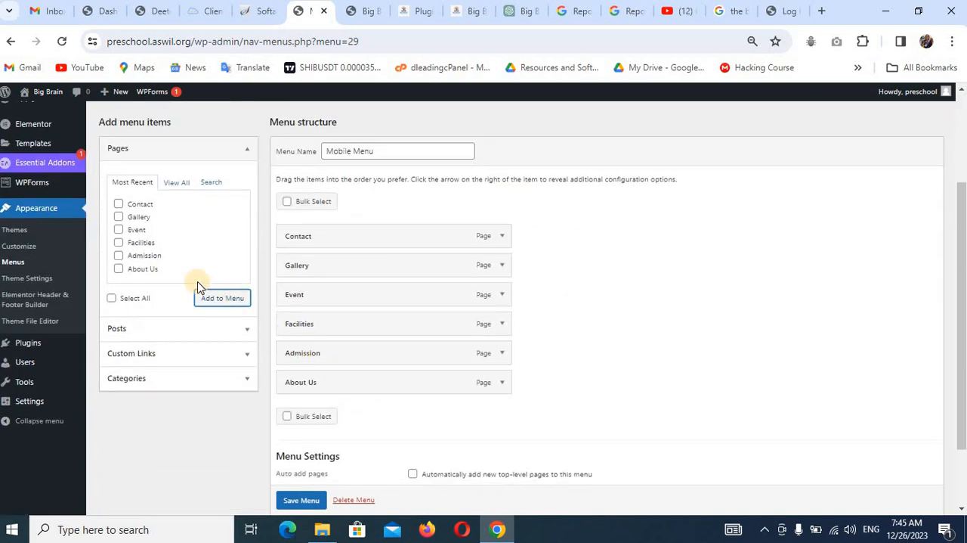
click(167, 184)
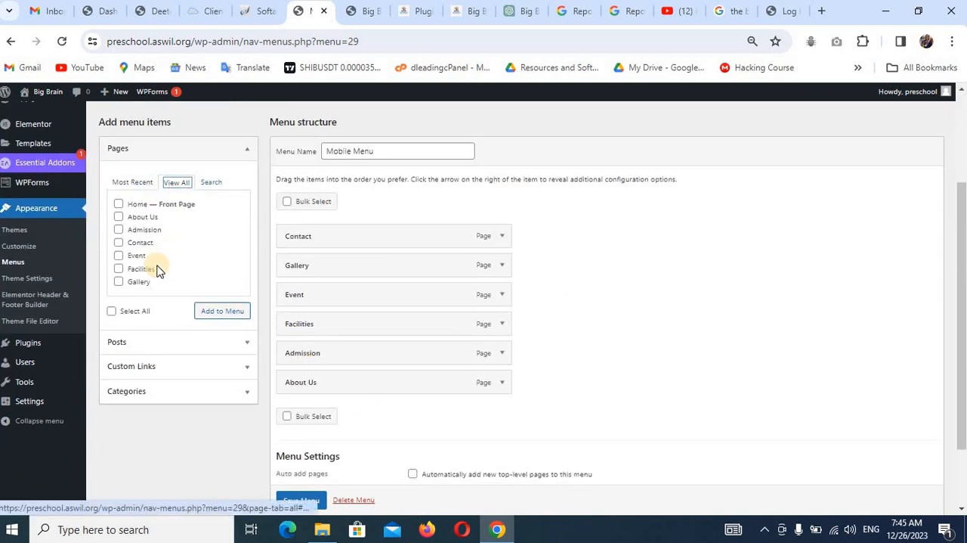
click(234, 285)
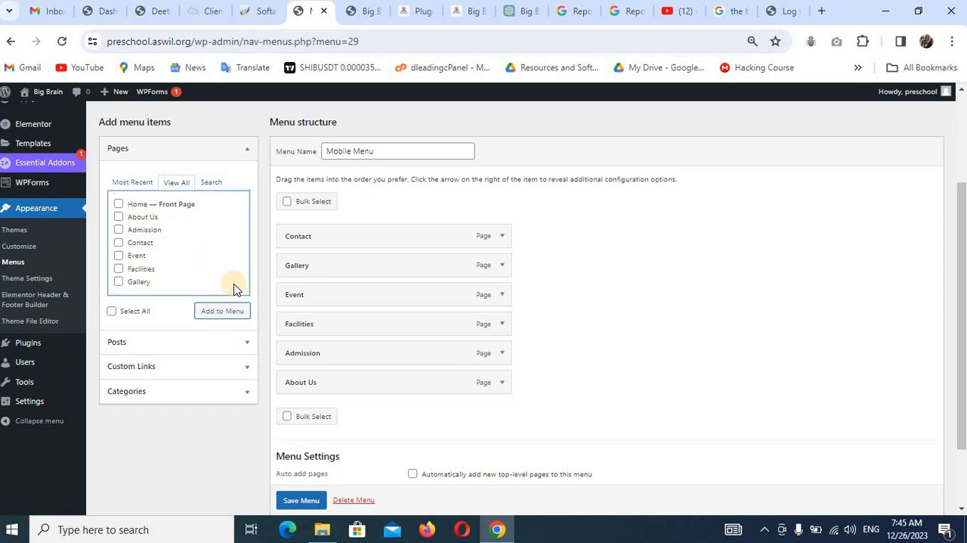
click(119, 205)
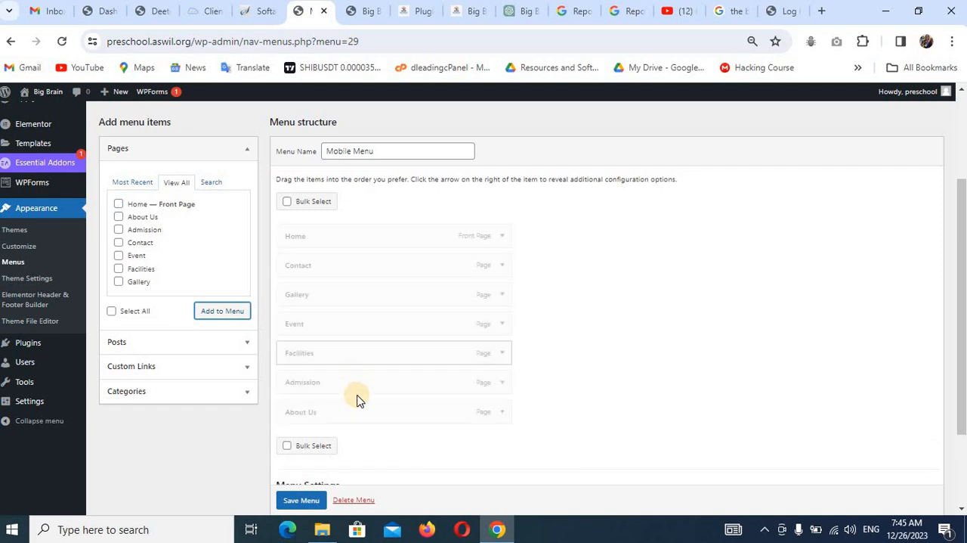
Reorder the Mobile Menu as Home, About Us, Admission, Event, Facilities, Gallery, Contact, and save it.
drag(354, 413, 355, 276)
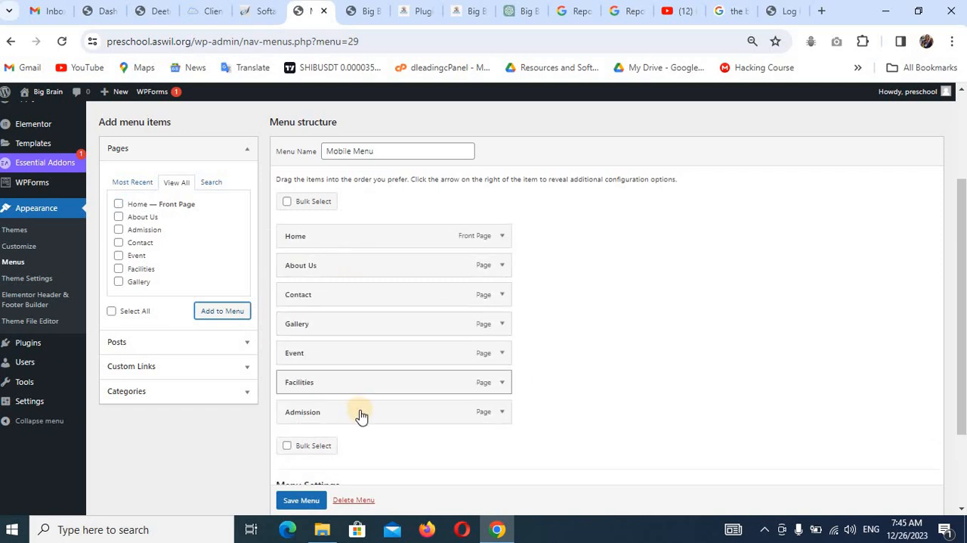
drag(361, 413, 352, 299)
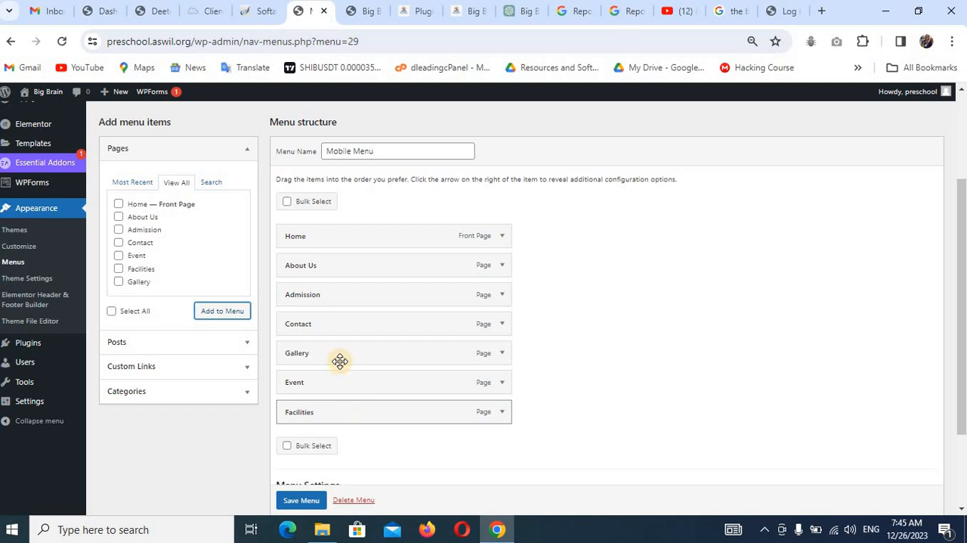
drag(337, 332, 342, 427)
drag(335, 325, 338, 387)
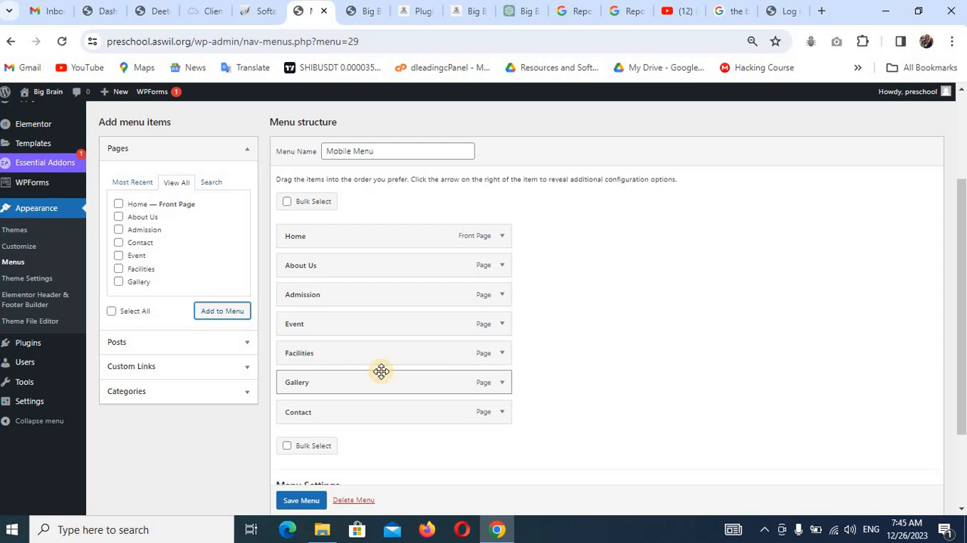
click(302, 500)
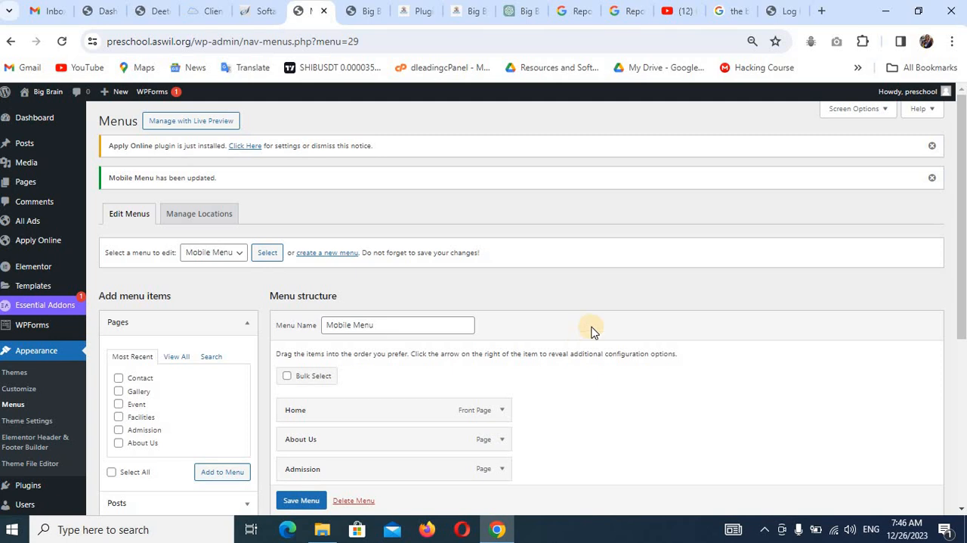
click(673, 16)
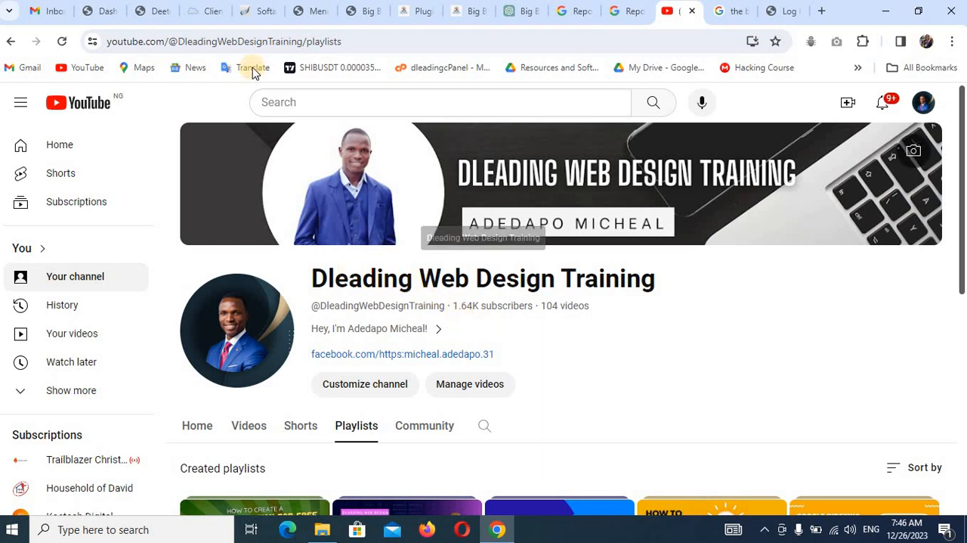
click(304, 11)
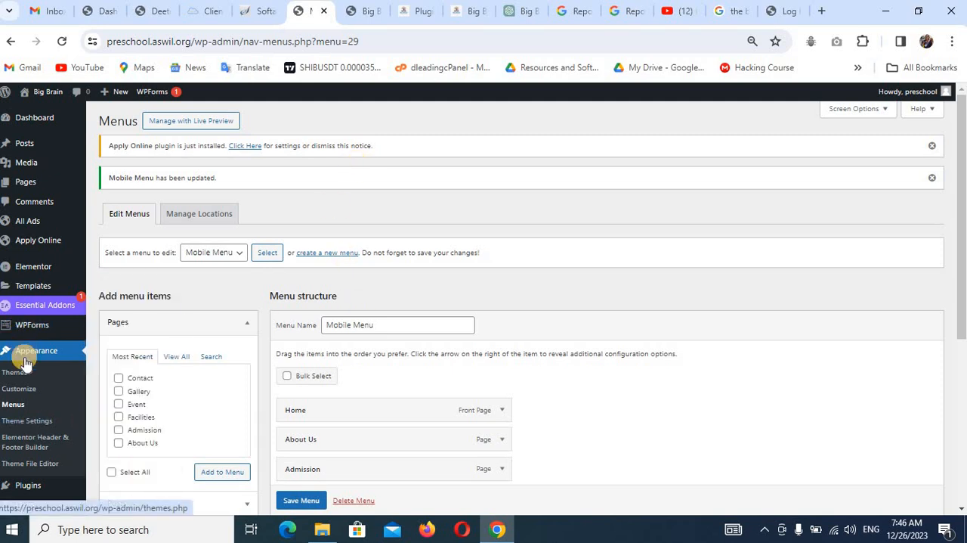
Start a new Elementor Header & Footer Builder template titled "Header", skipping the introductory questionnaire.
click(25, 444)
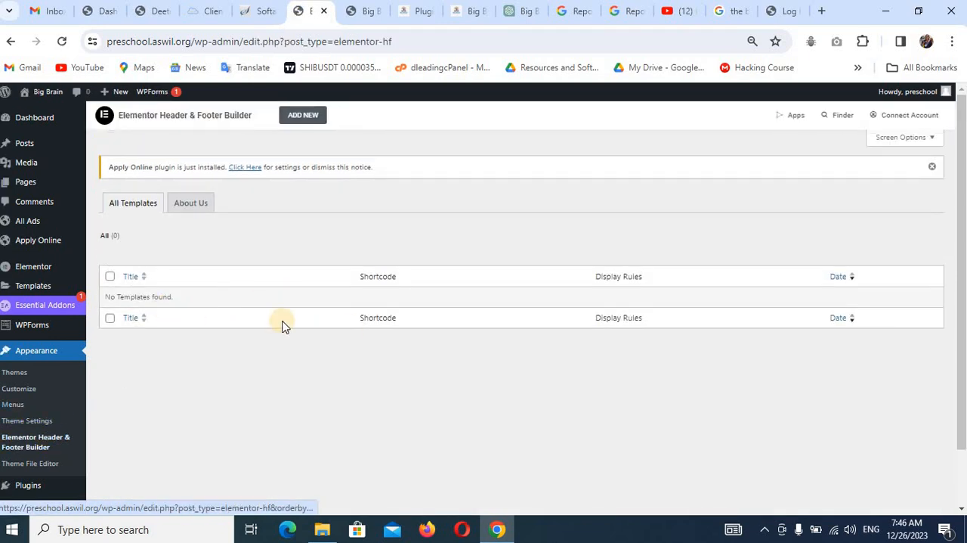
click(298, 118)
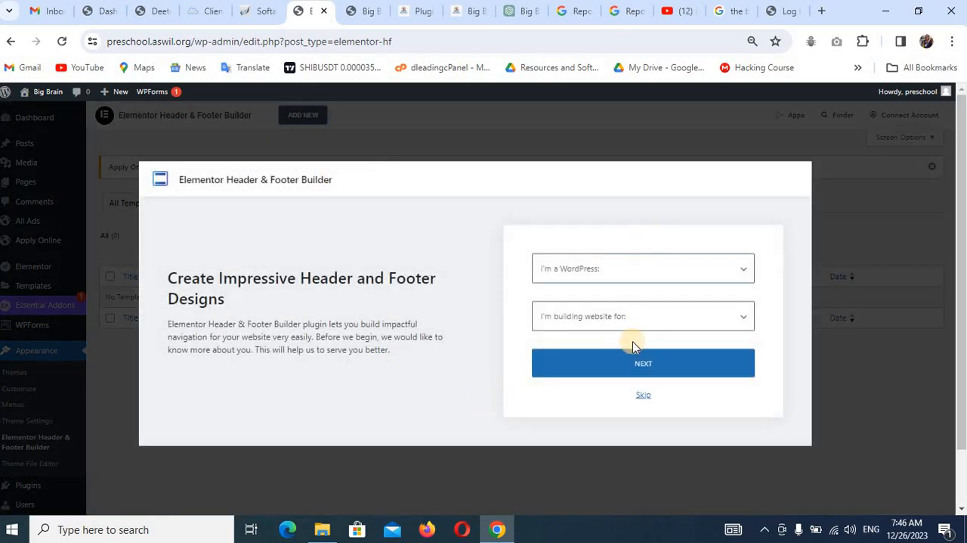
click(645, 397)
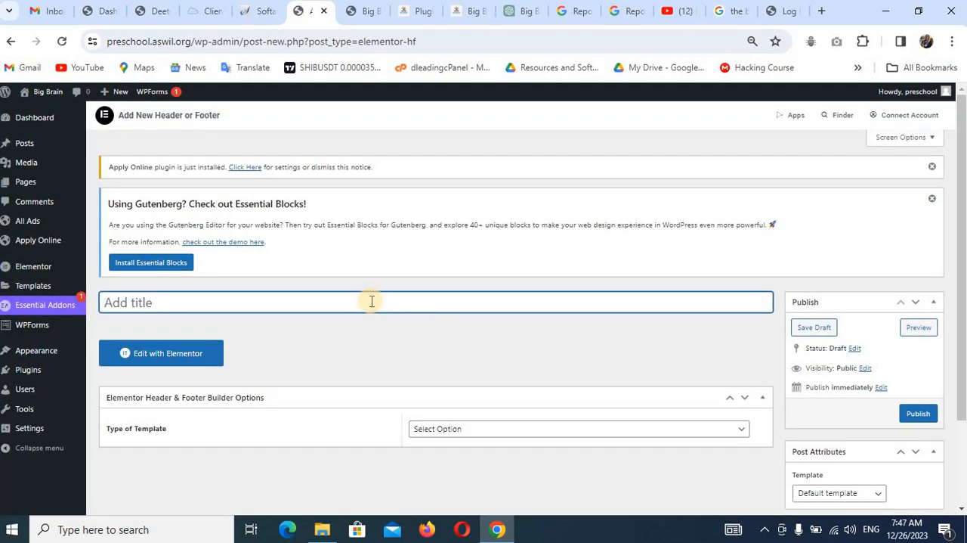
text(Header)
Set the template type to Header, displayed on the Entire Website for All user roles, and publish it.
scroll(351, 309, down, 3)
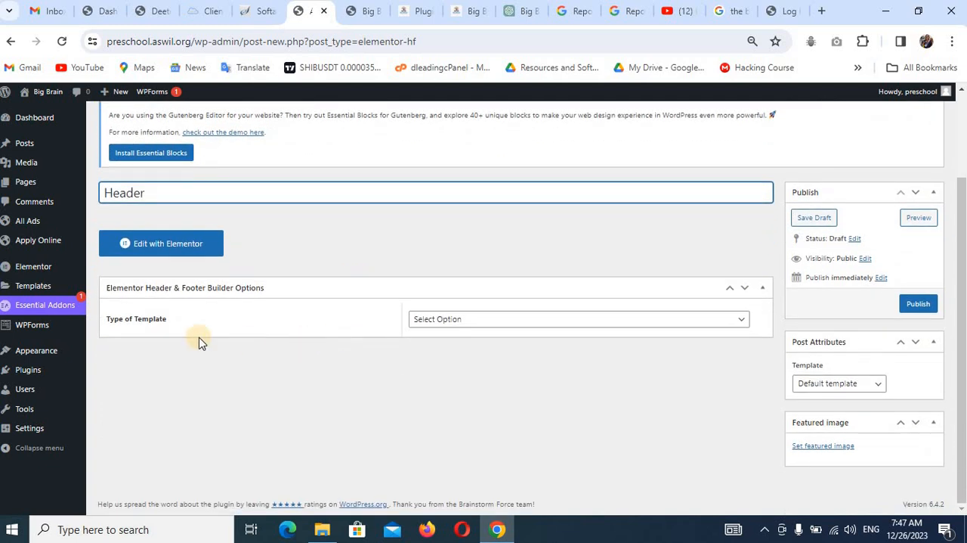
click(506, 332)
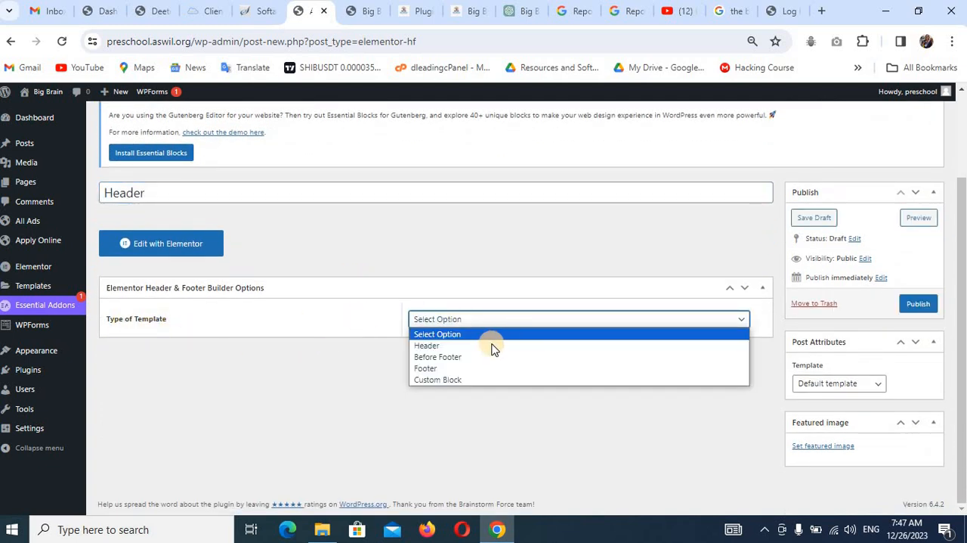
click(459, 345)
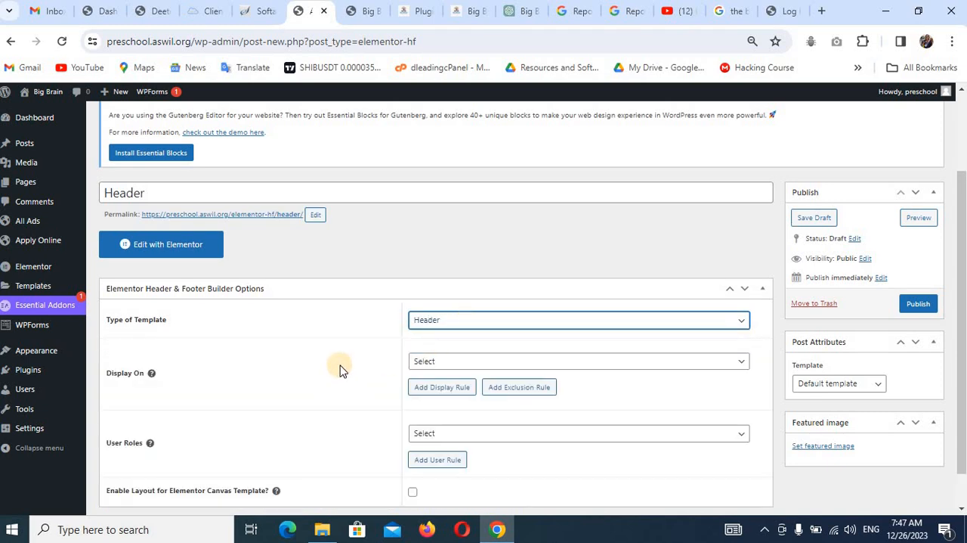
scroll(265, 355, down, 1)
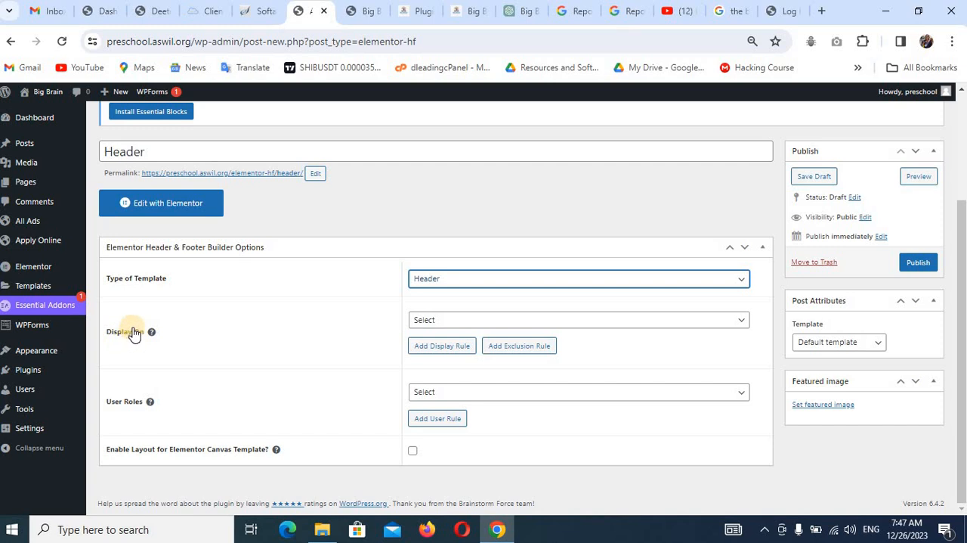
click(445, 320)
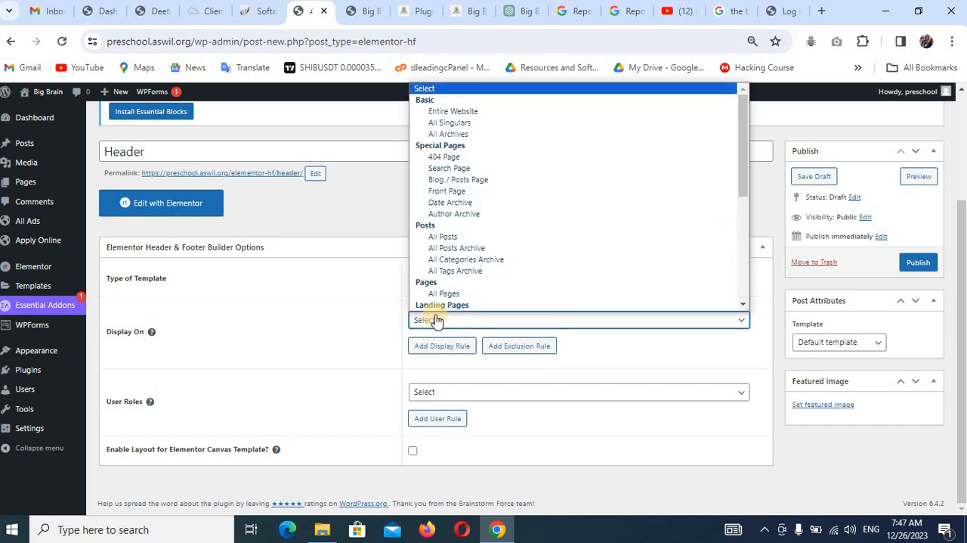
click(484, 111)
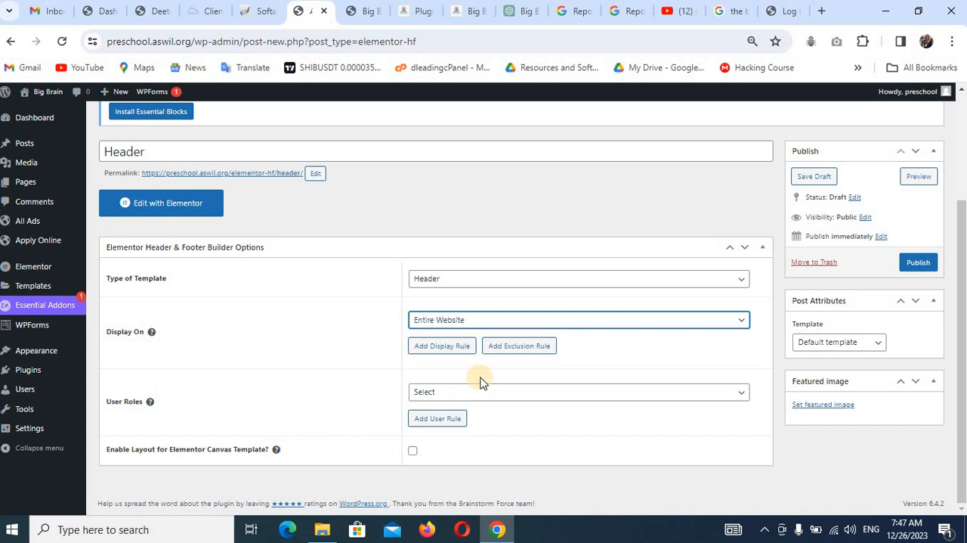
click(514, 393)
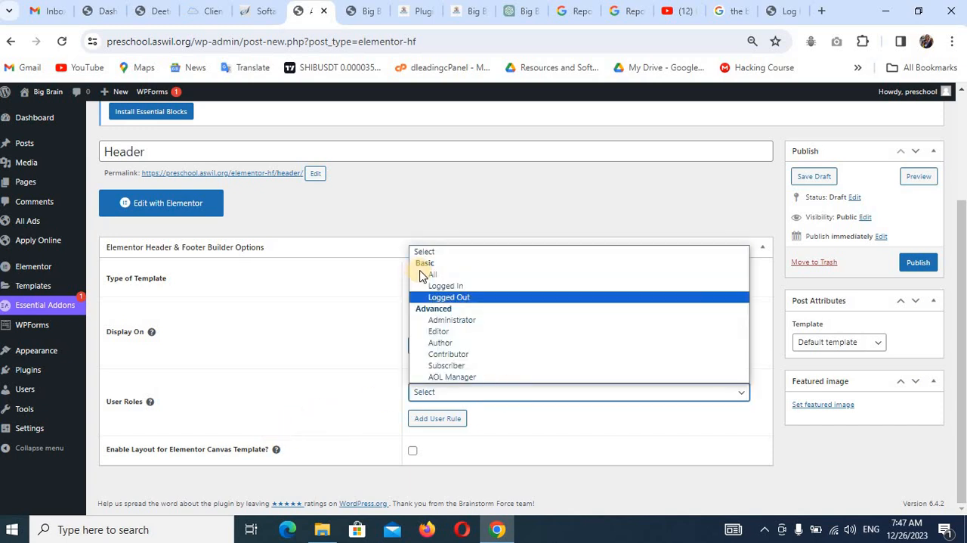
click(432, 274)
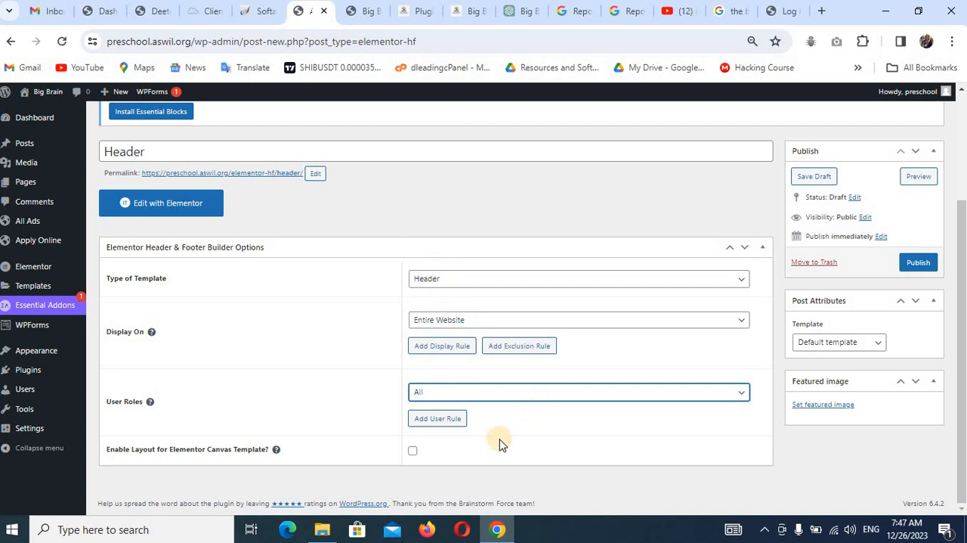
click(902, 261)
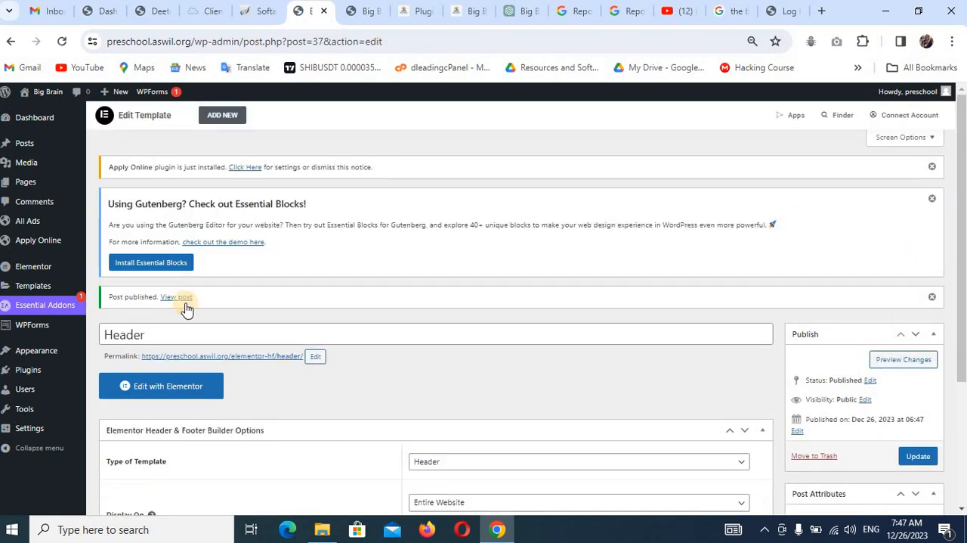
Open the Header template in the Elementor editor, reloading the live homepage meanwhile to check its header.
click(155, 387)
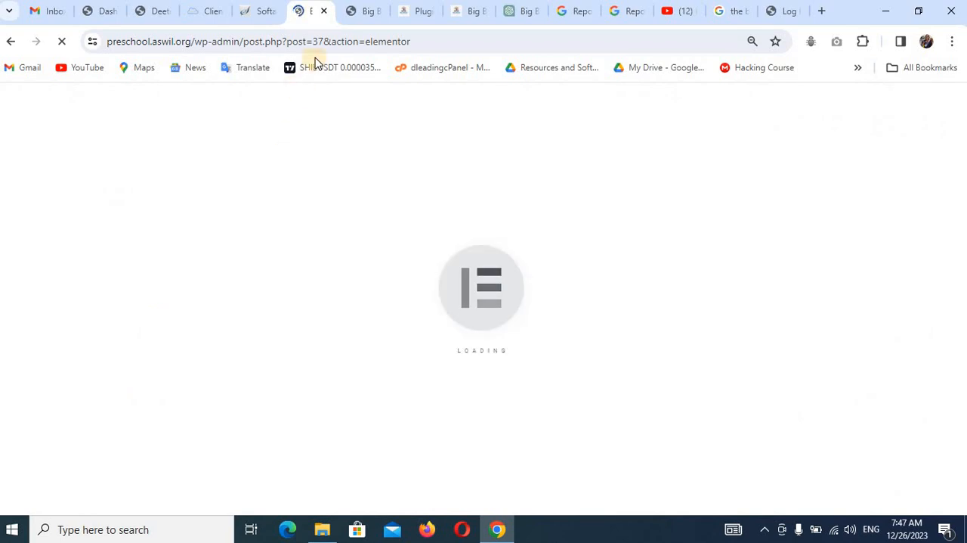
click(359, 11)
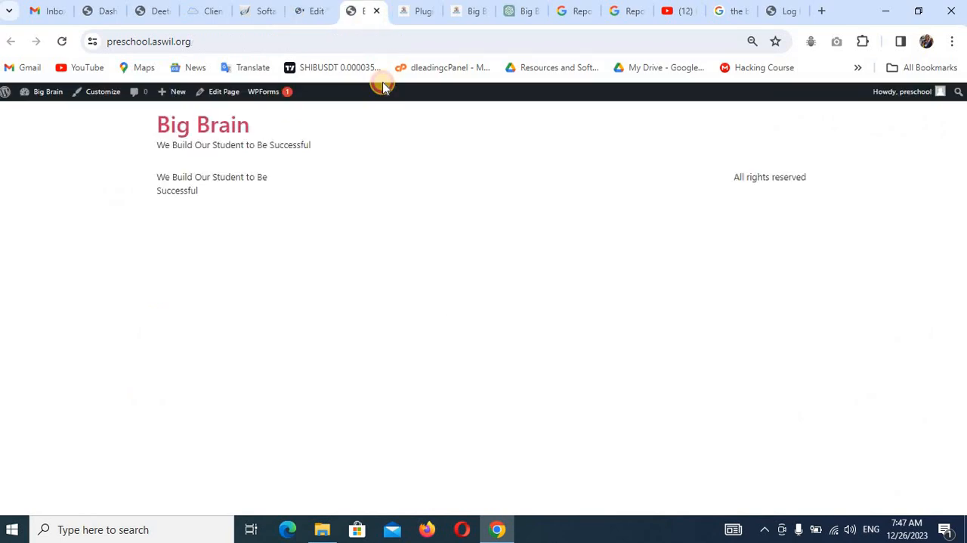
key(F5)
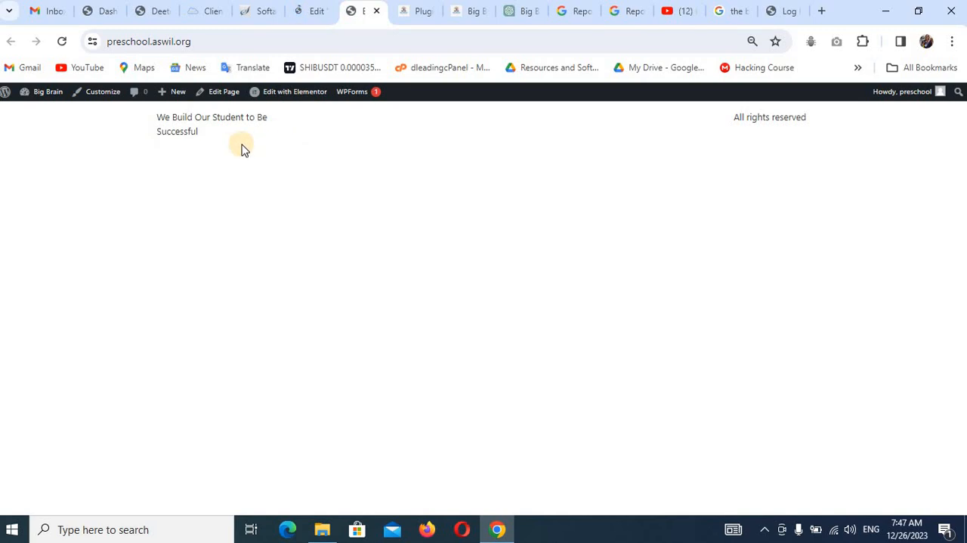
click(312, 18)
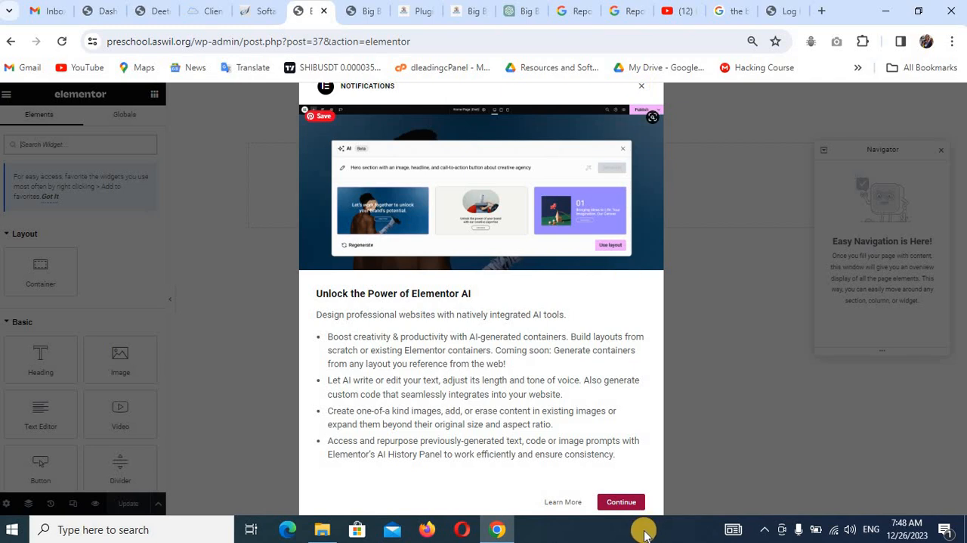
Dismiss the Elementor AI announcement and close the Navigator to clear the header editing canvas.
click(620, 503)
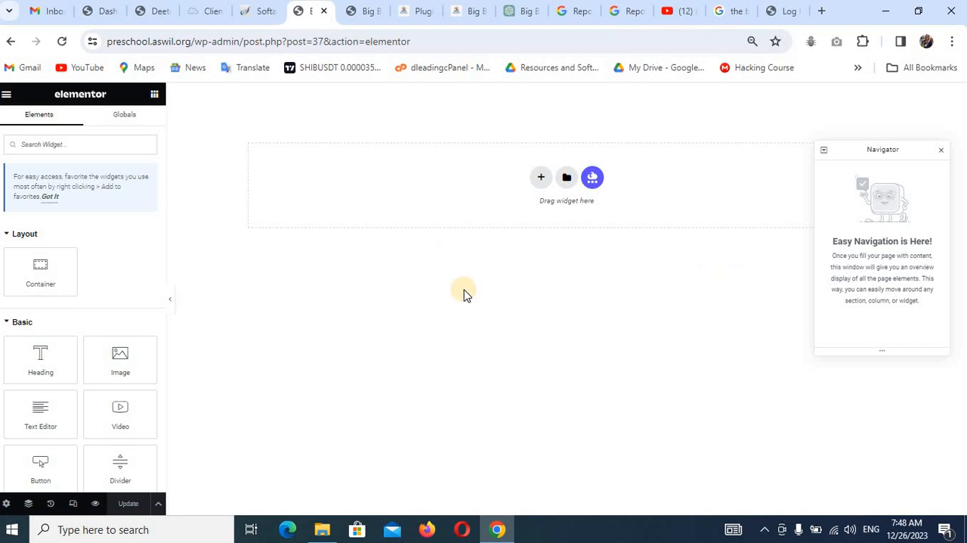
click(941, 150)
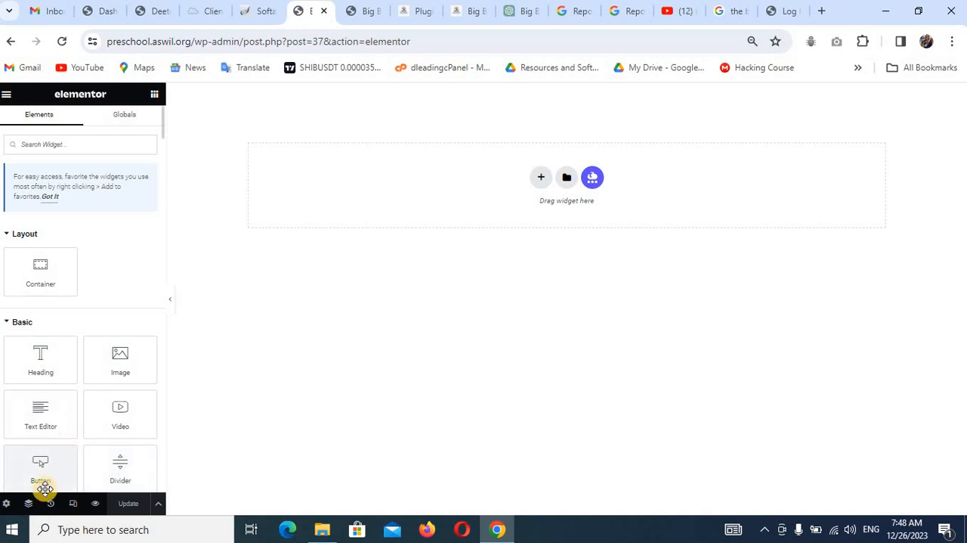
click(6, 505)
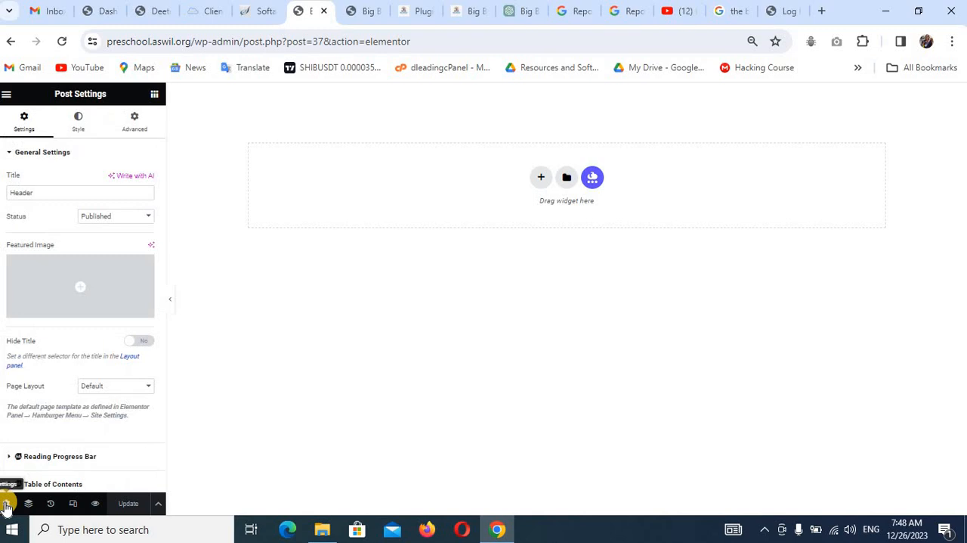
scroll(91, 240, down, 1)
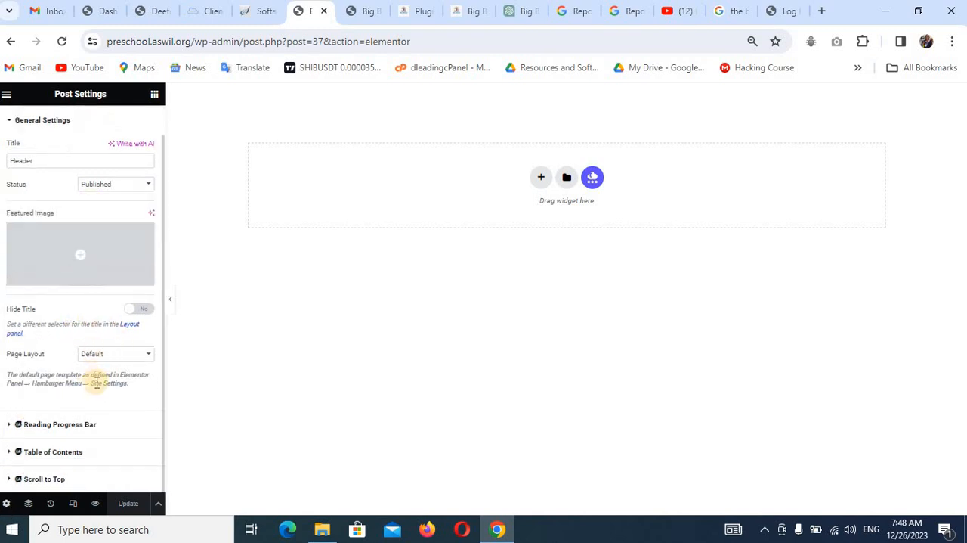
scroll(61, 274, up, 1)
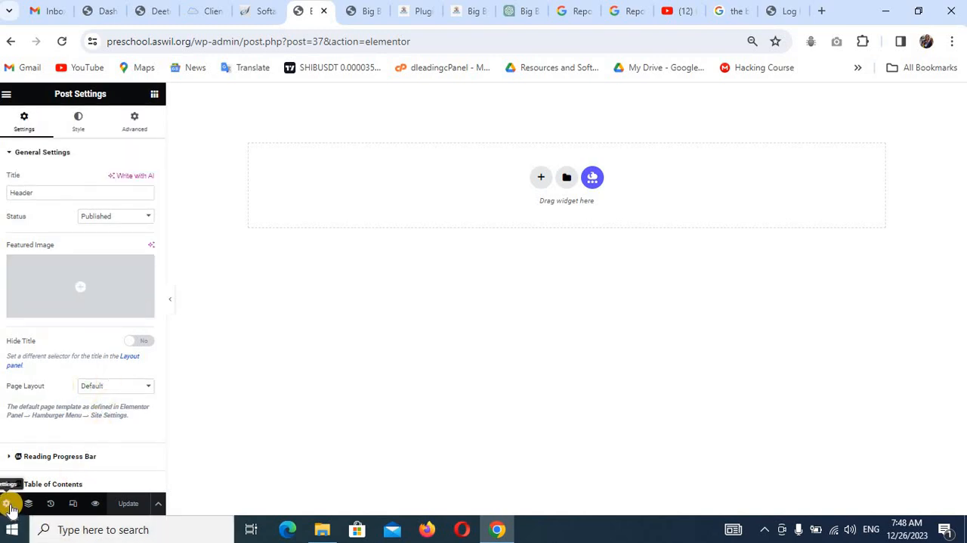
click(5, 95)
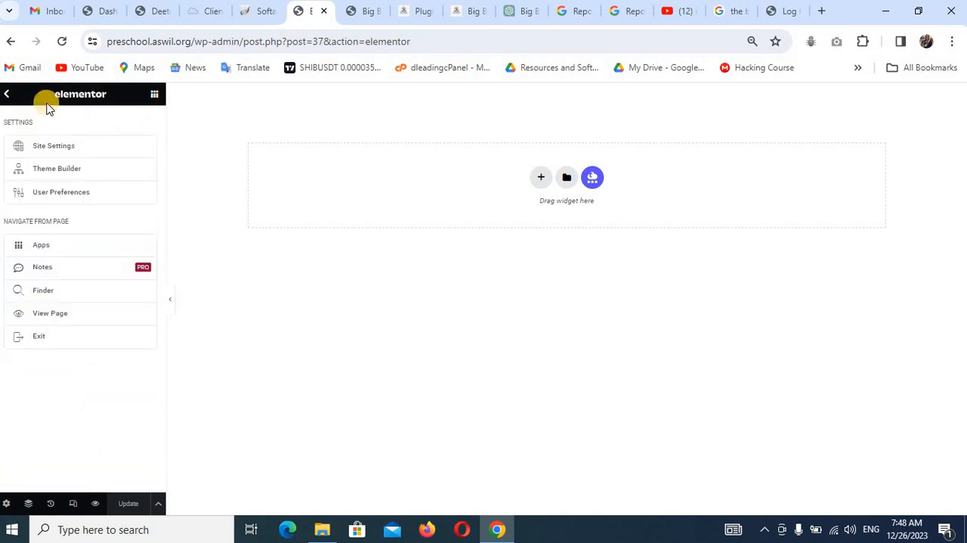
click(6, 94)
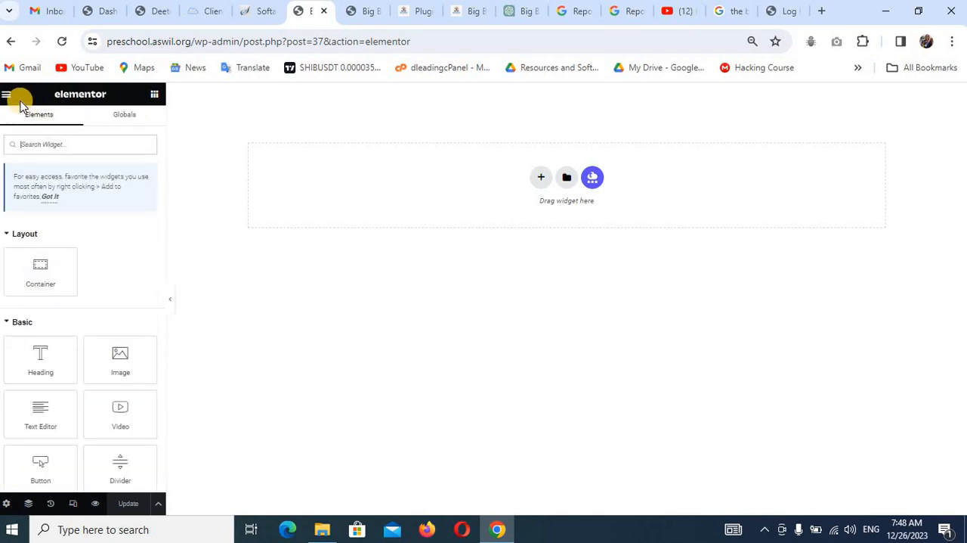
Set the Primary system color in the site's Global Colors to #4C1765.
click(6, 96)
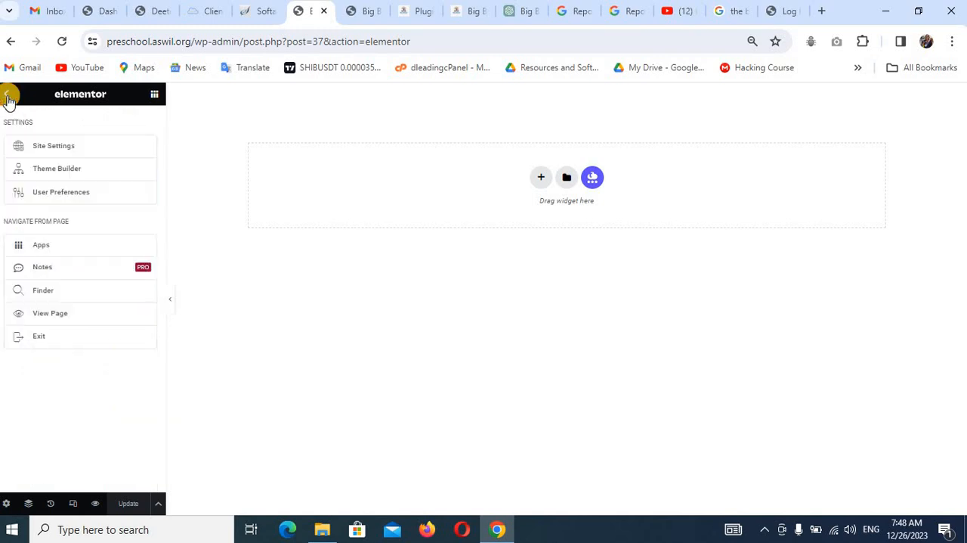
click(43, 147)
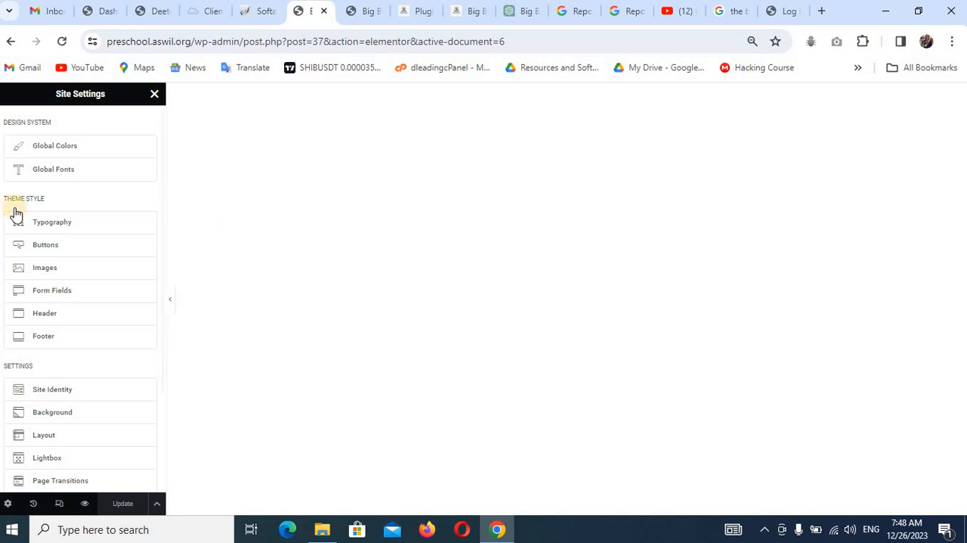
click(65, 149)
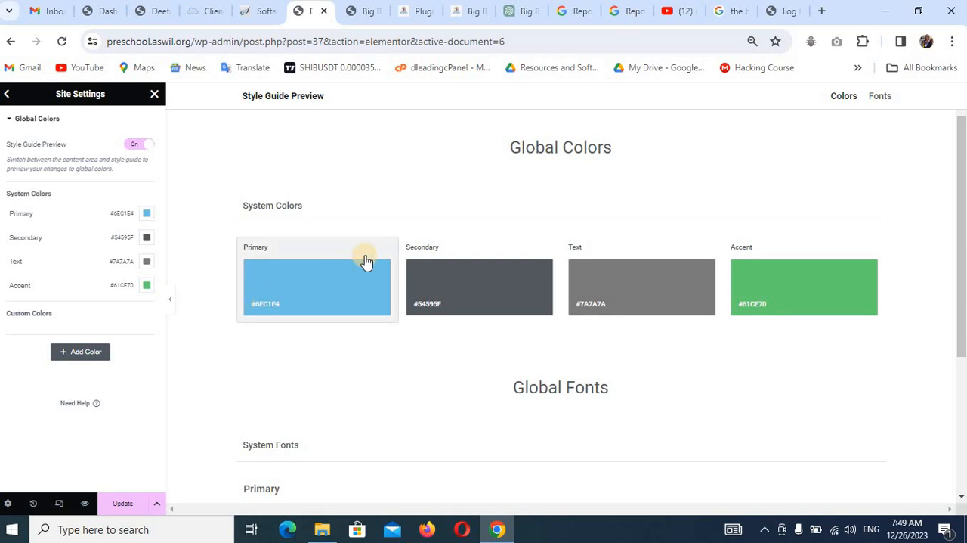
click(149, 216)
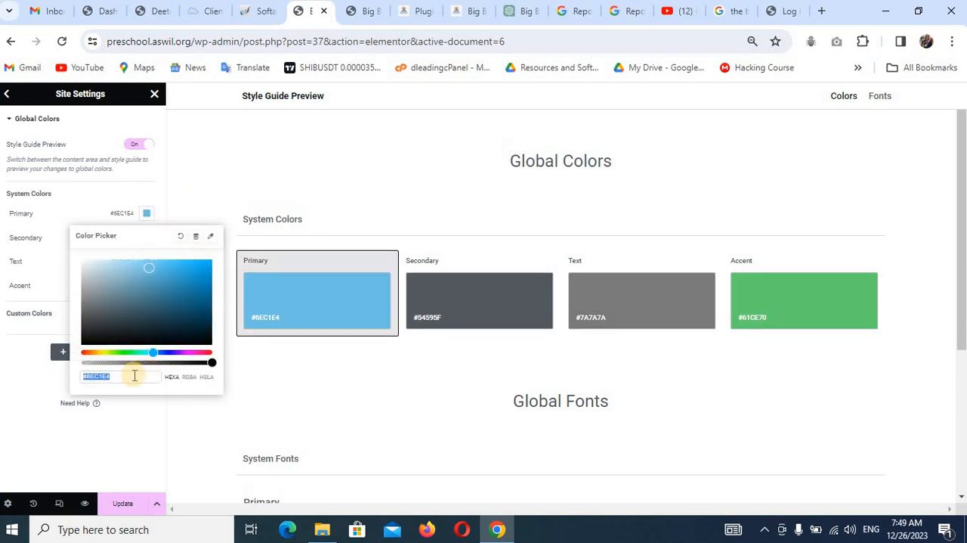
key(BackSpace)
text(4c176)
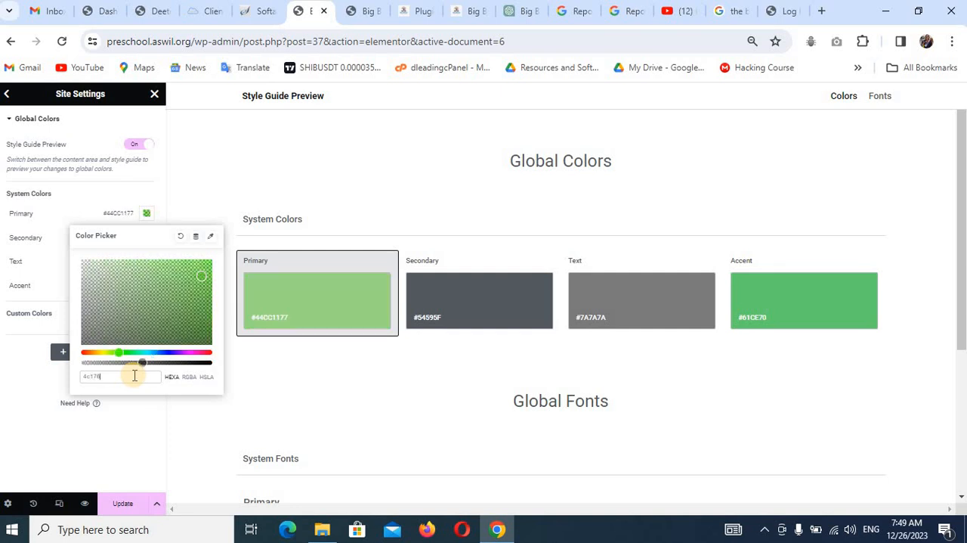
text(5)
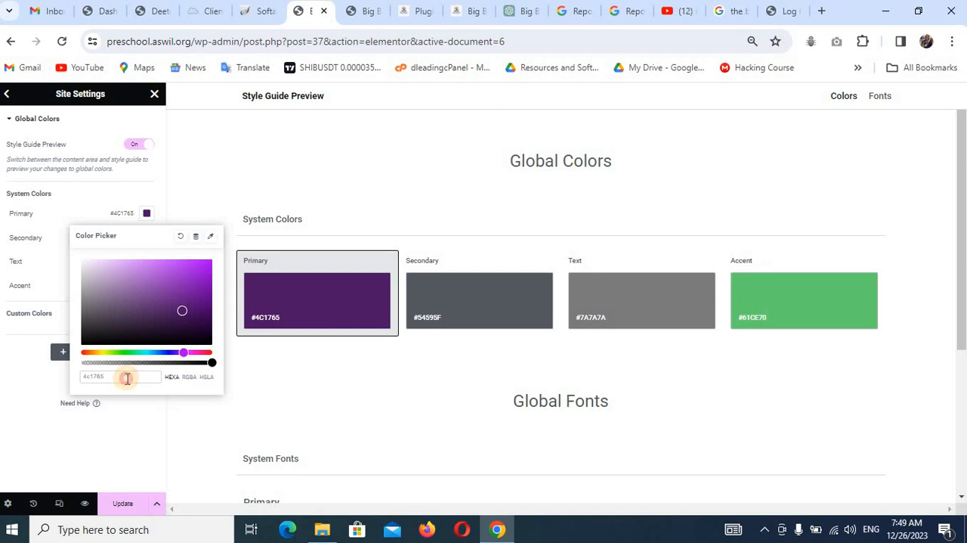
Copy the Primary color's hex code and apply it to the Accent global color, #4C1765.
double_click(128, 378)
key(ctrl+c)
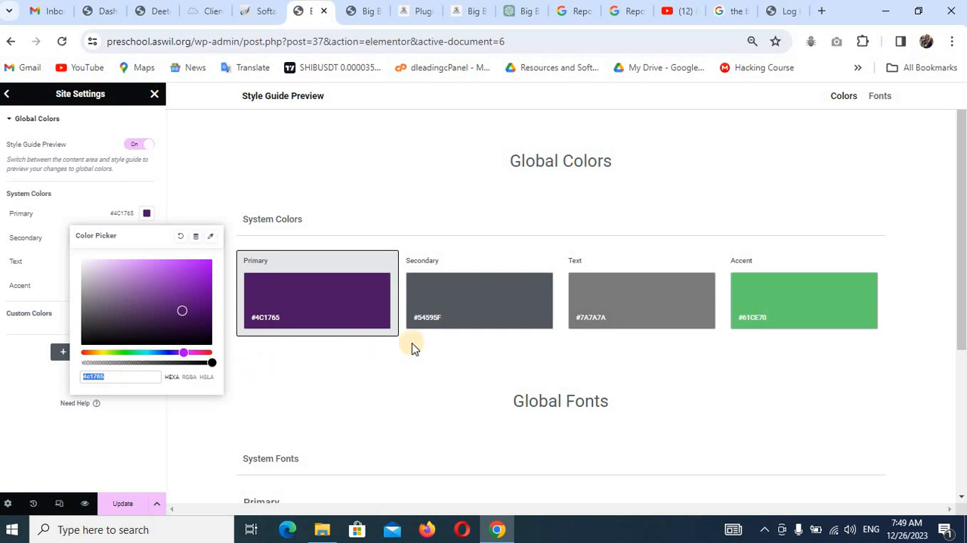
click(805, 314)
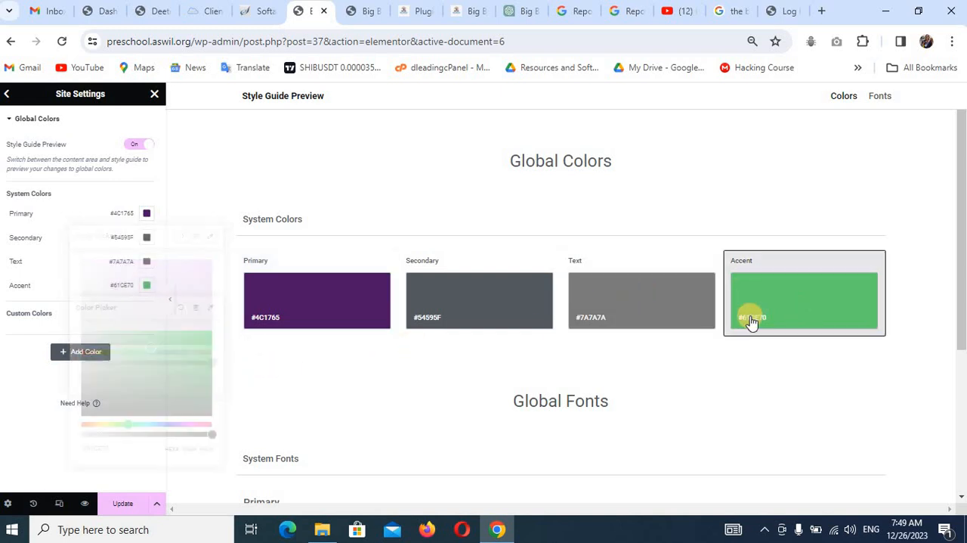
double_click(135, 454)
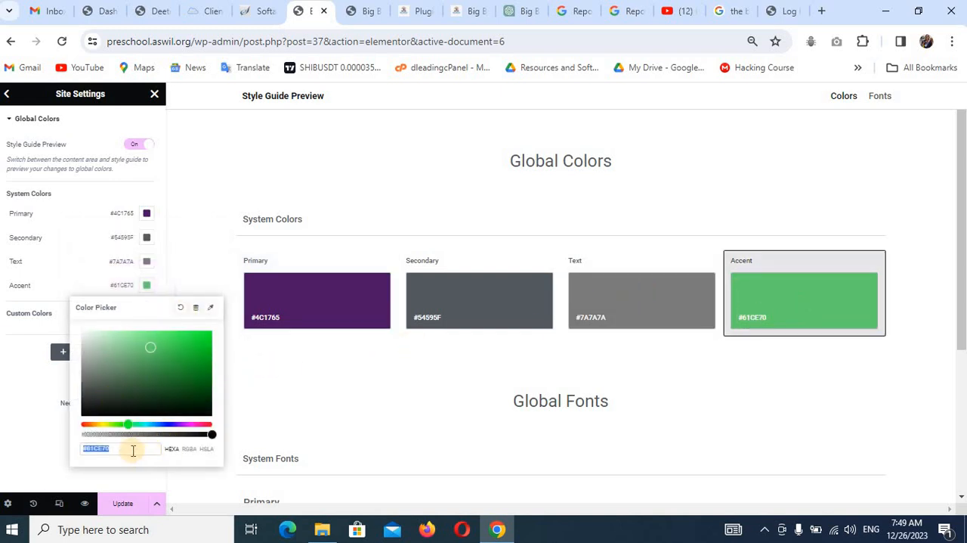
key(ctrl+v)
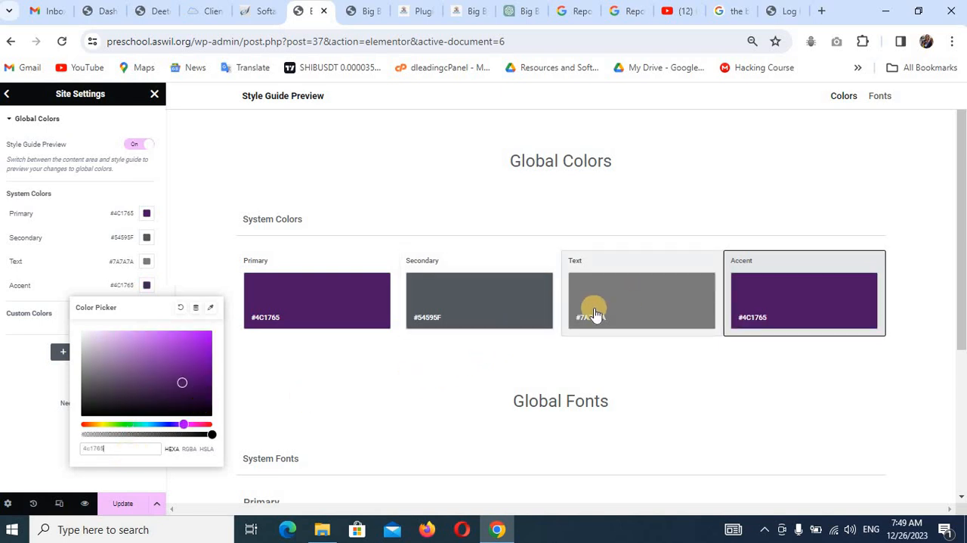
Set the Secondary global color to #E1295B and save the site settings.
click(445, 302)
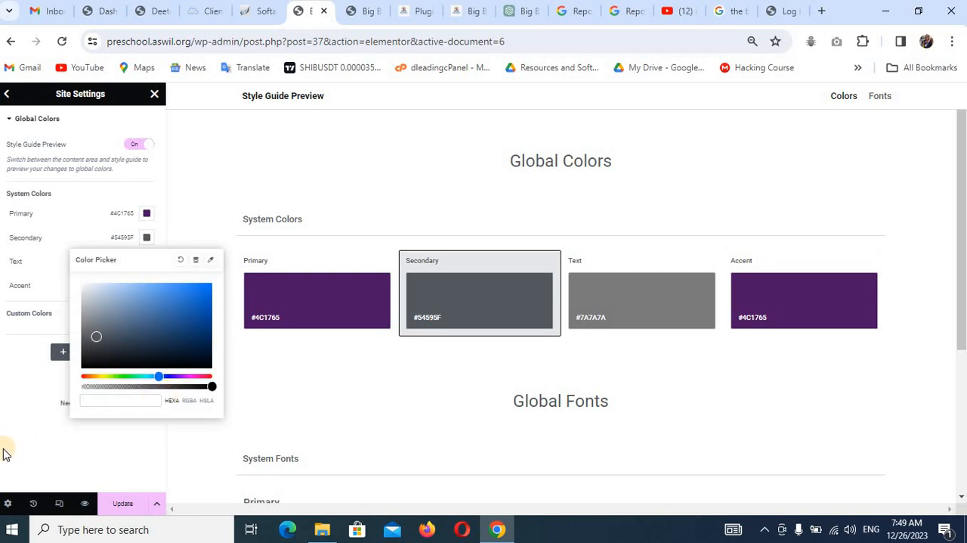
text(0)
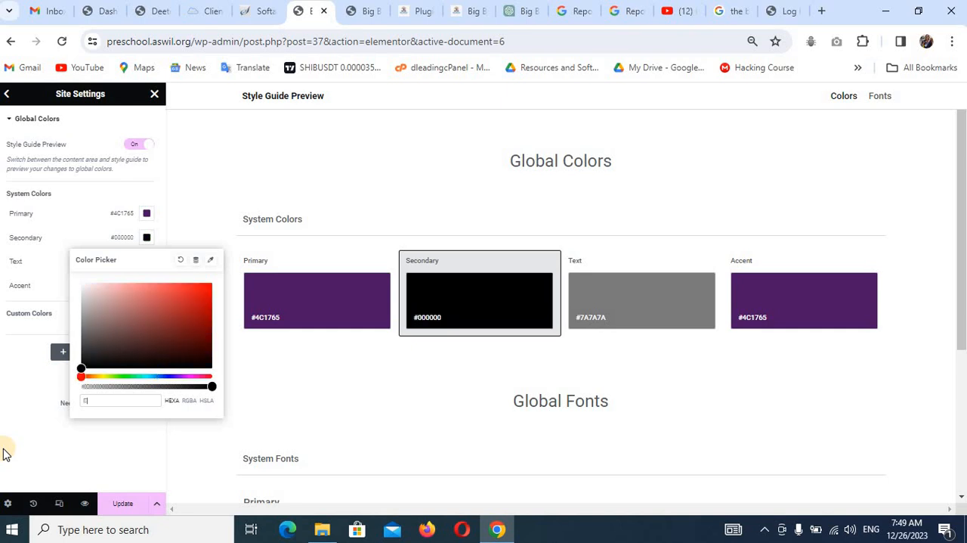
text(2)
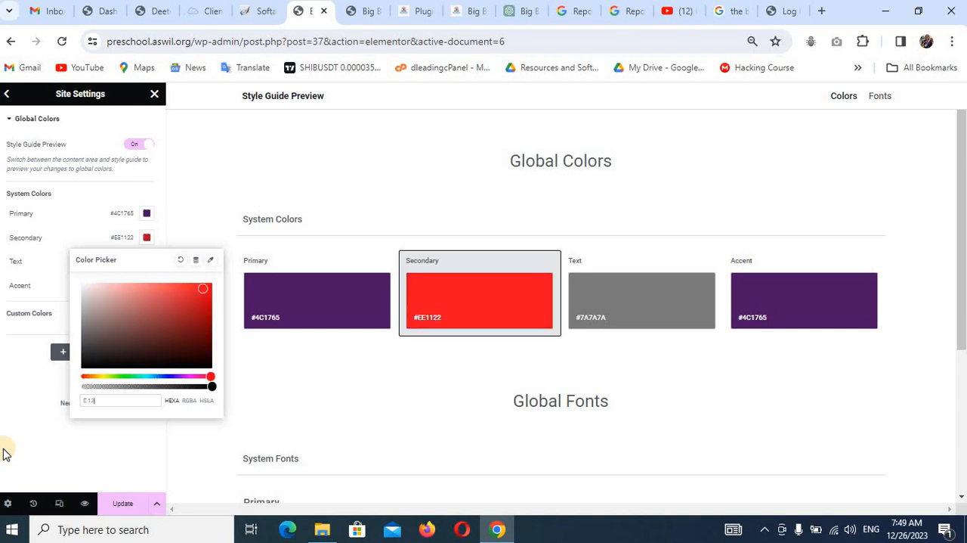
text(99)
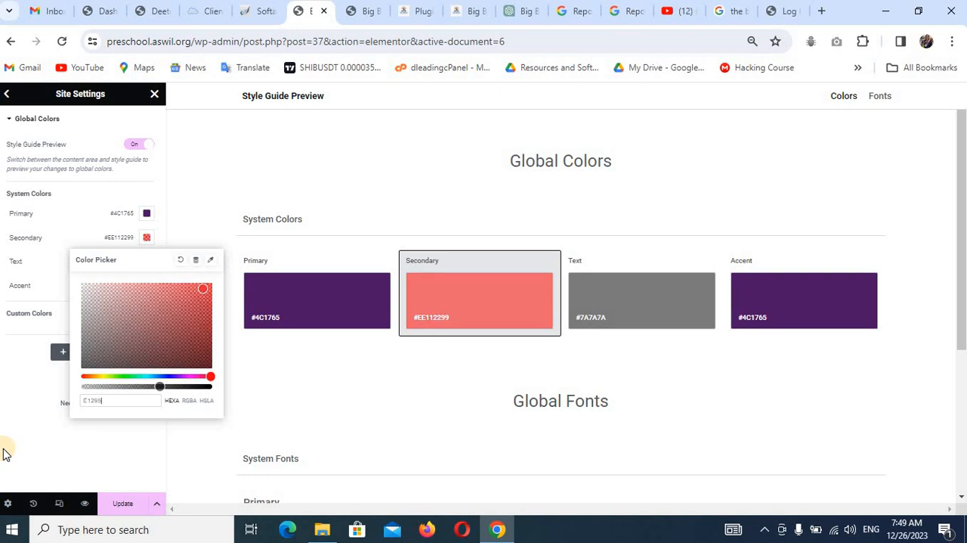
text(b)
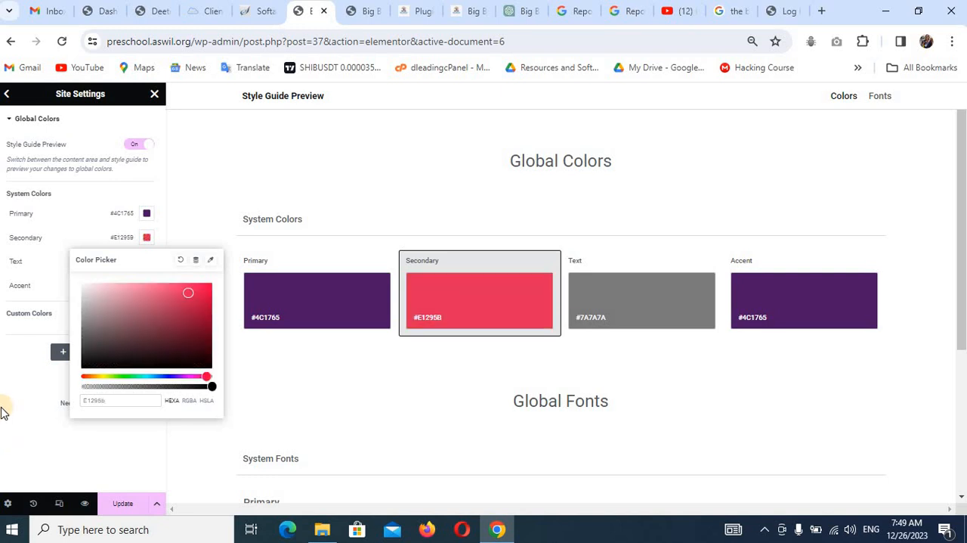
click(40, 441)
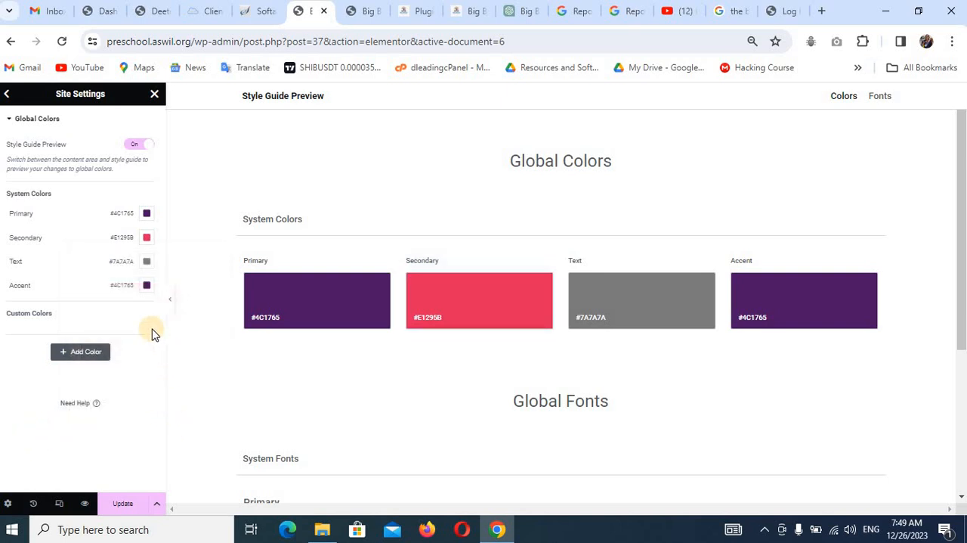
click(123, 510)
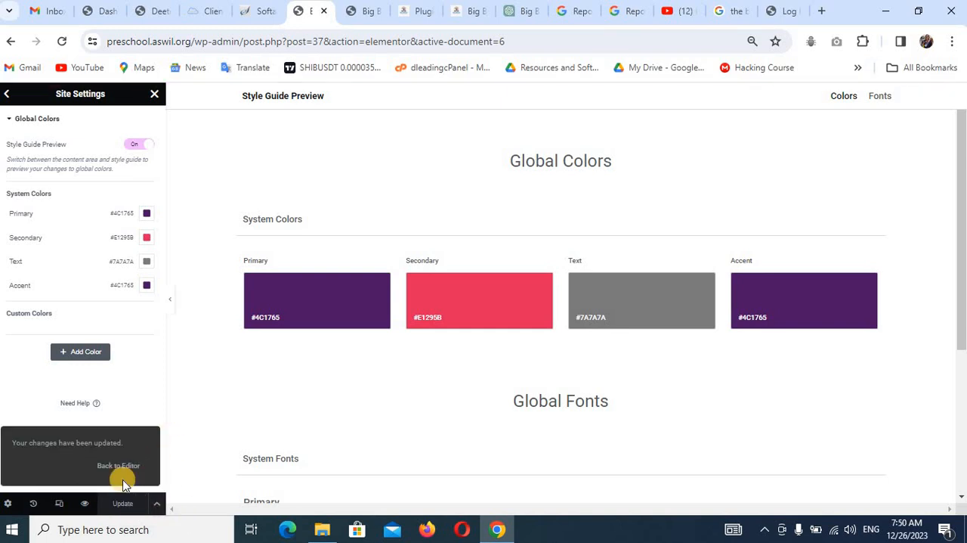
Set the Primary global font to Quicksand, 17 px in size, with weight 700 (Bold).
click(9, 95)
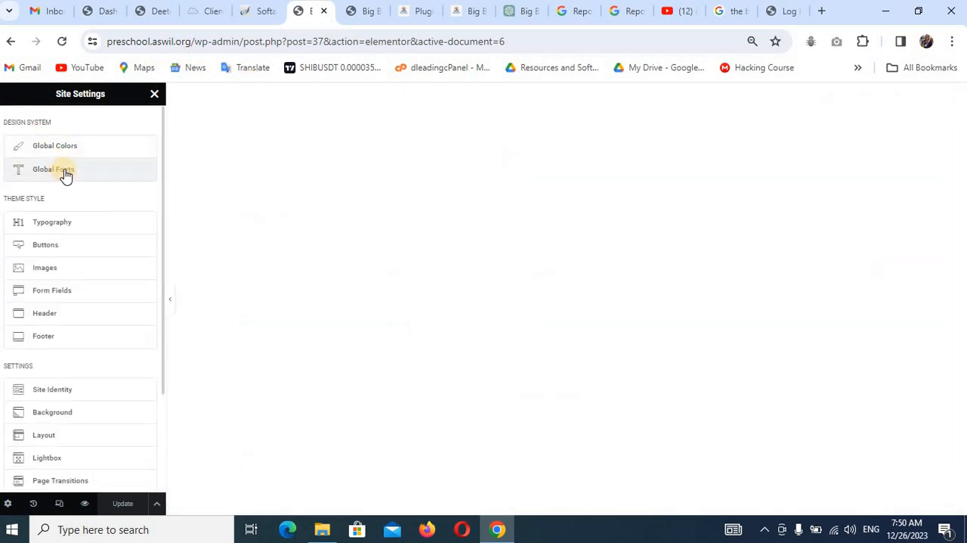
click(62, 171)
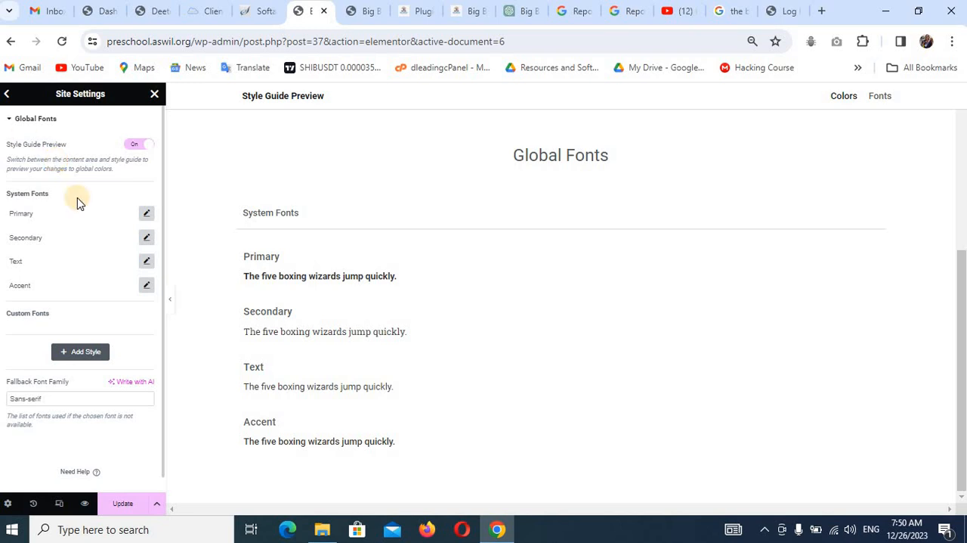
click(146, 215)
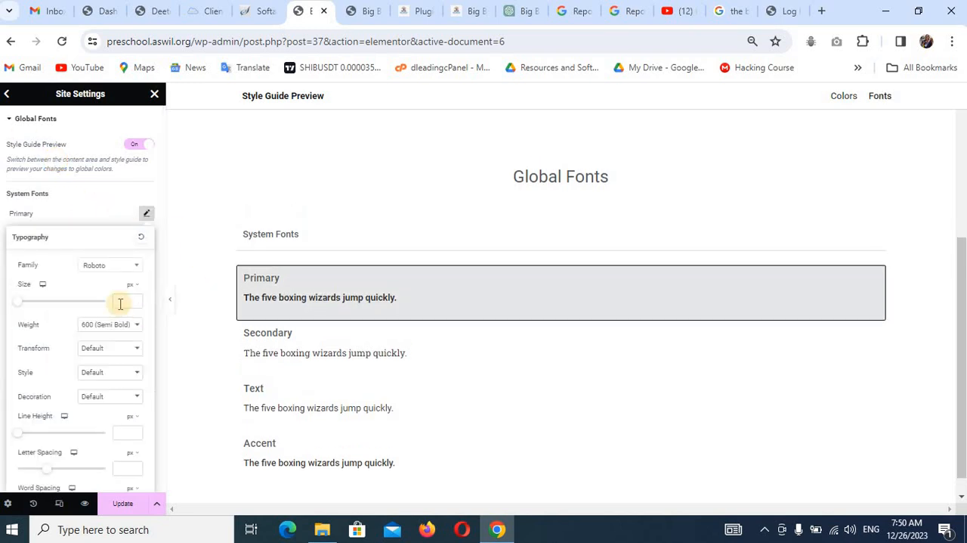
click(111, 272)
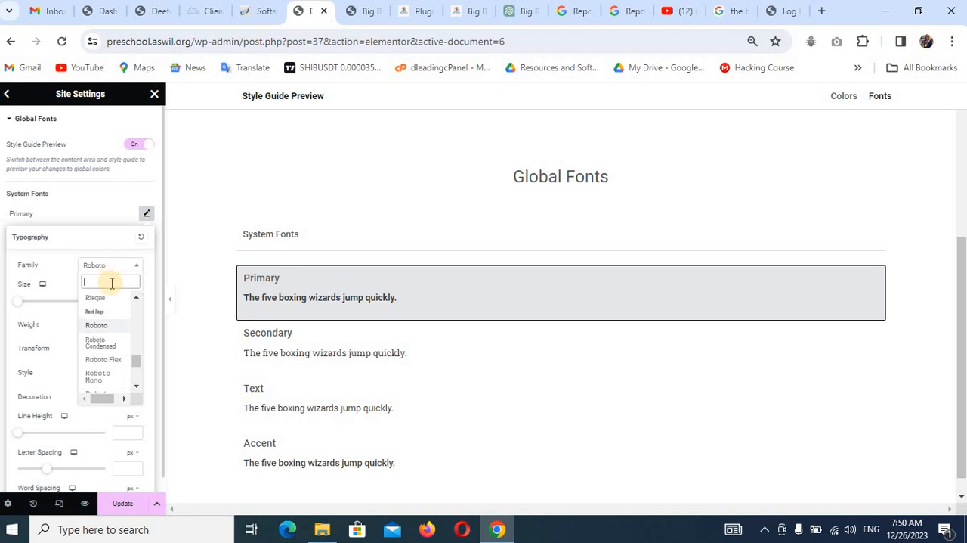
text(q)
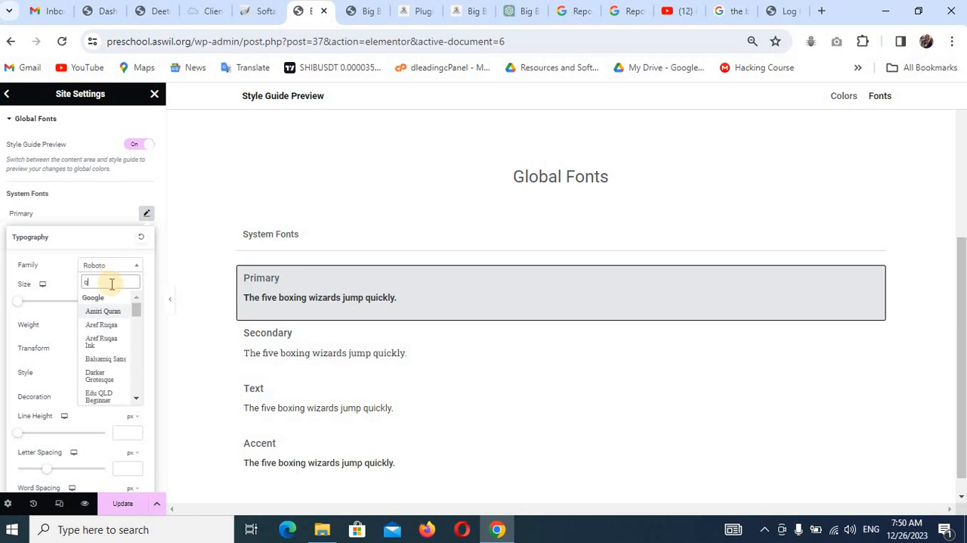
text(uick)
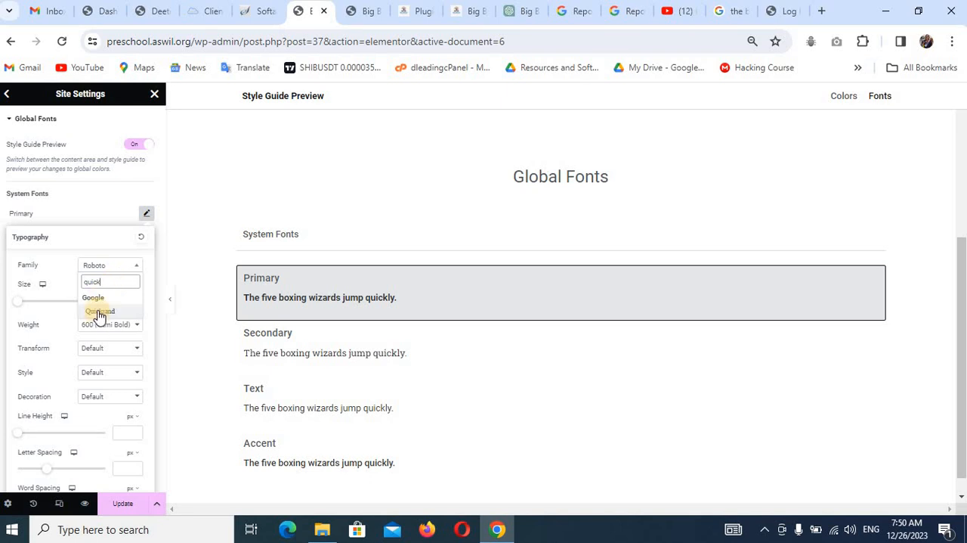
click(99, 312)
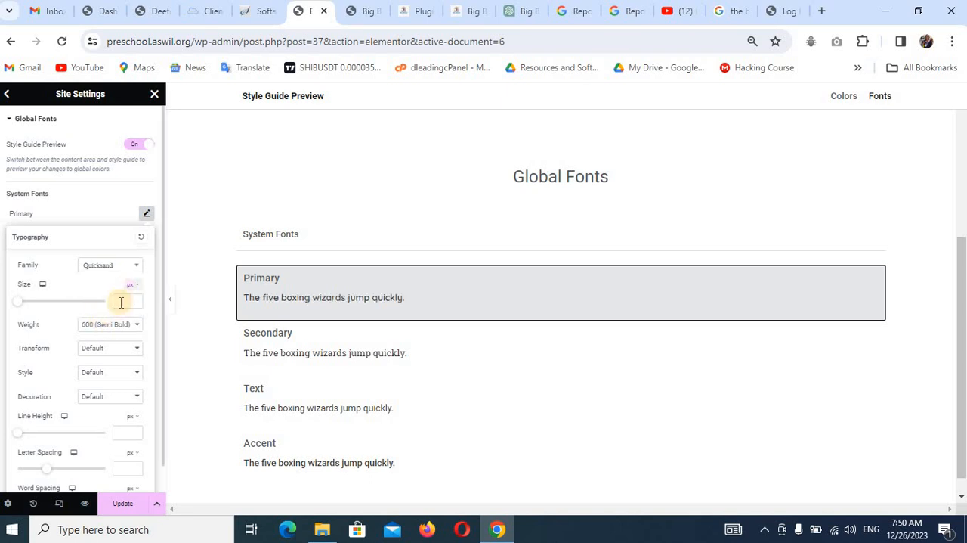
click(120, 301)
text(17)
click(112, 327)
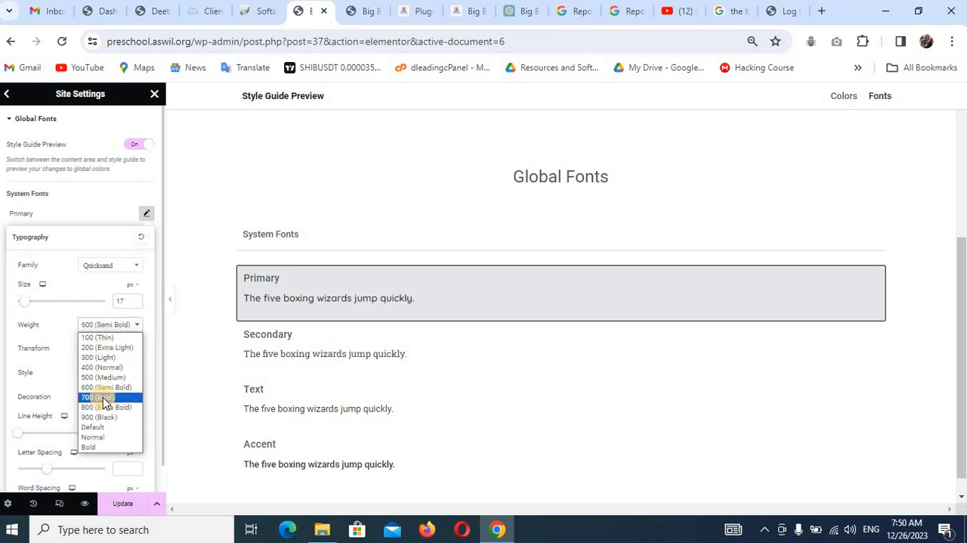
click(99, 397)
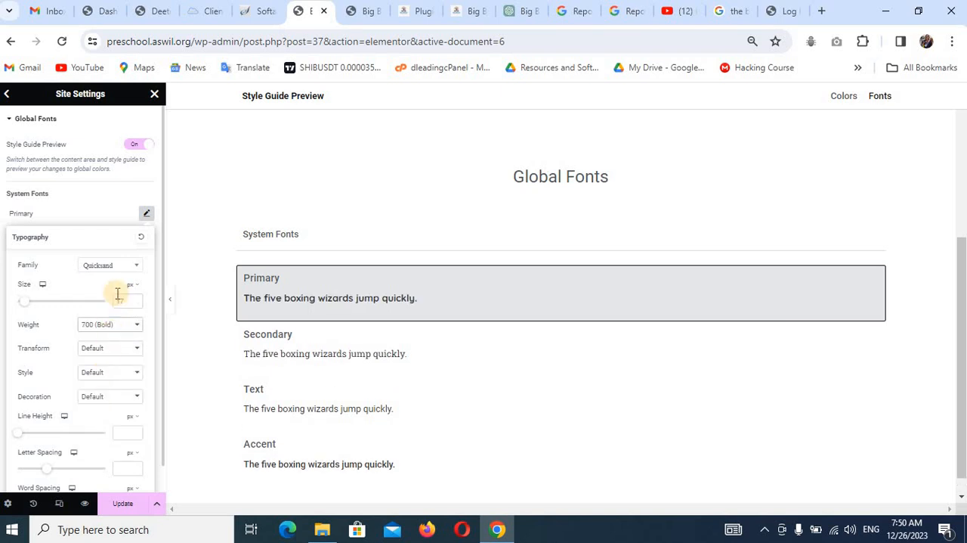
click(101, 202)
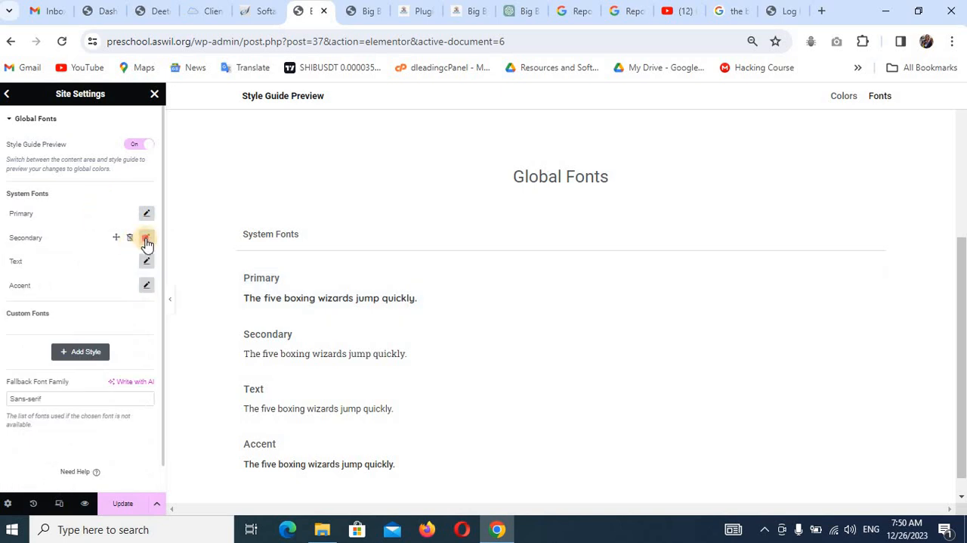
Set the Secondary global font to Quicksand at a size of 17 px.
click(147, 238)
click(99, 295)
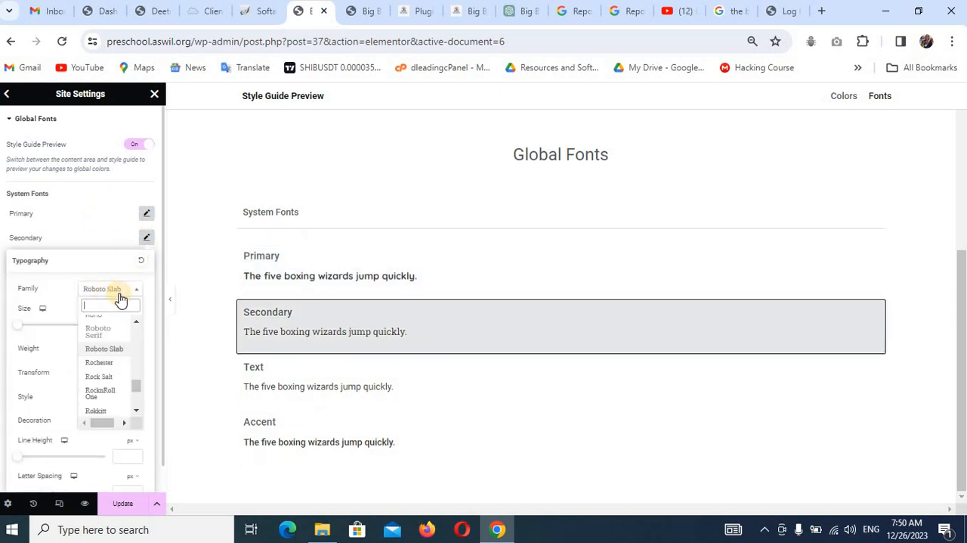
text(qui)
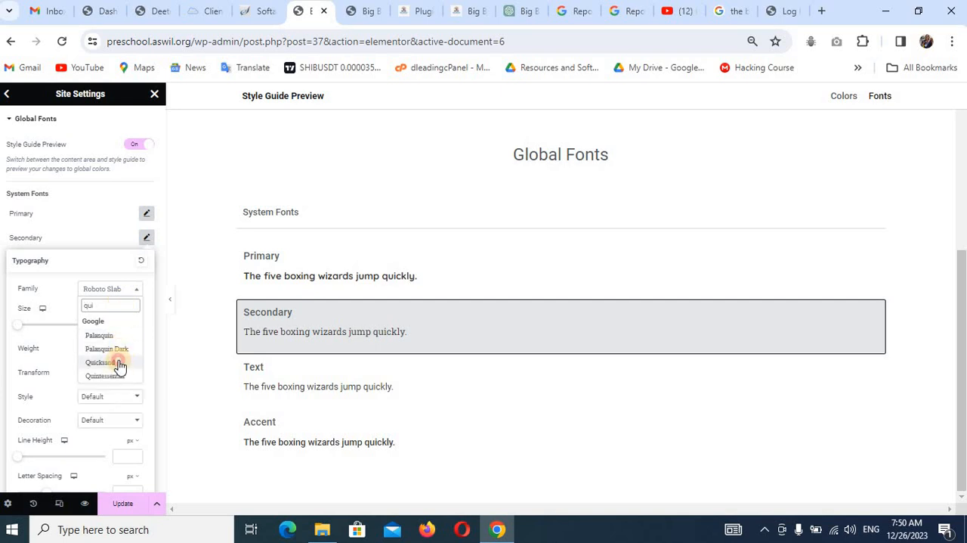
click(119, 365)
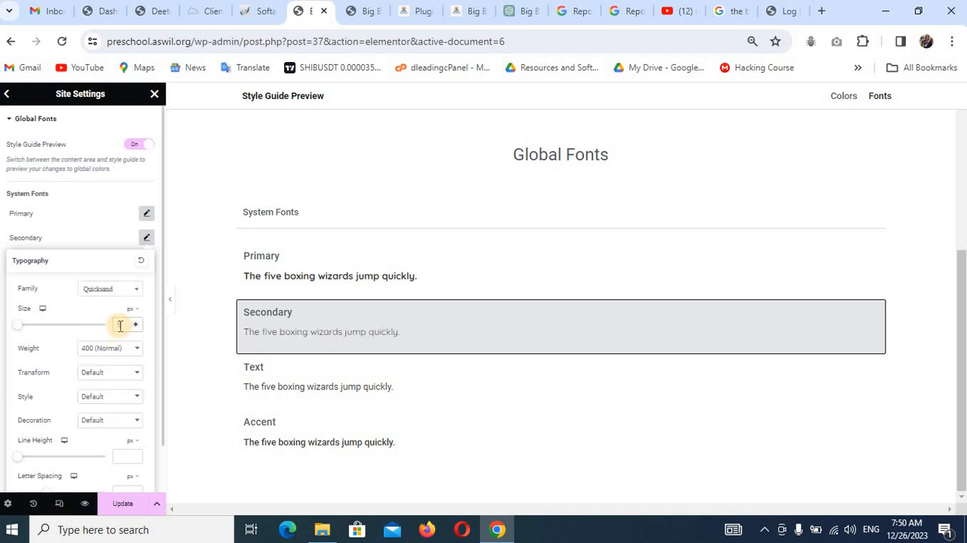
click(120, 325)
text(17)
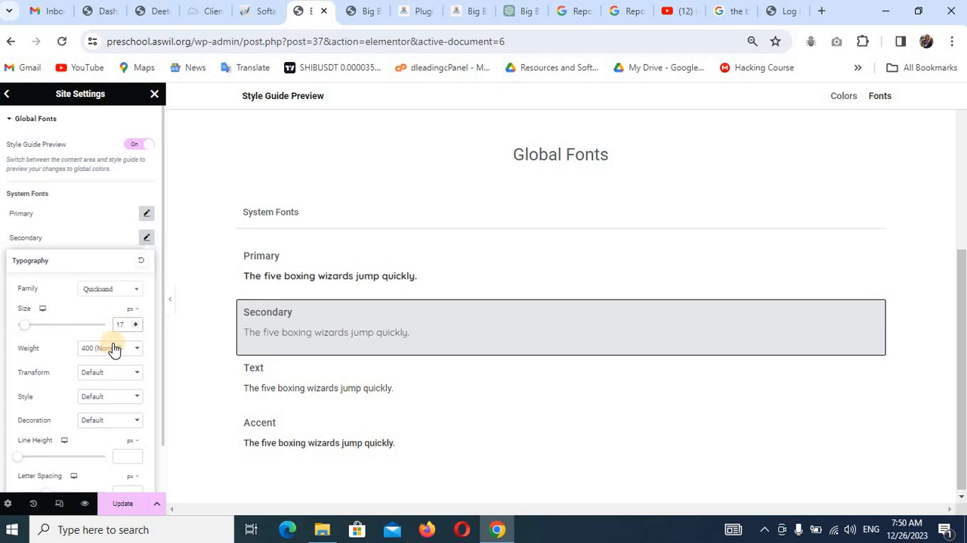
click(76, 237)
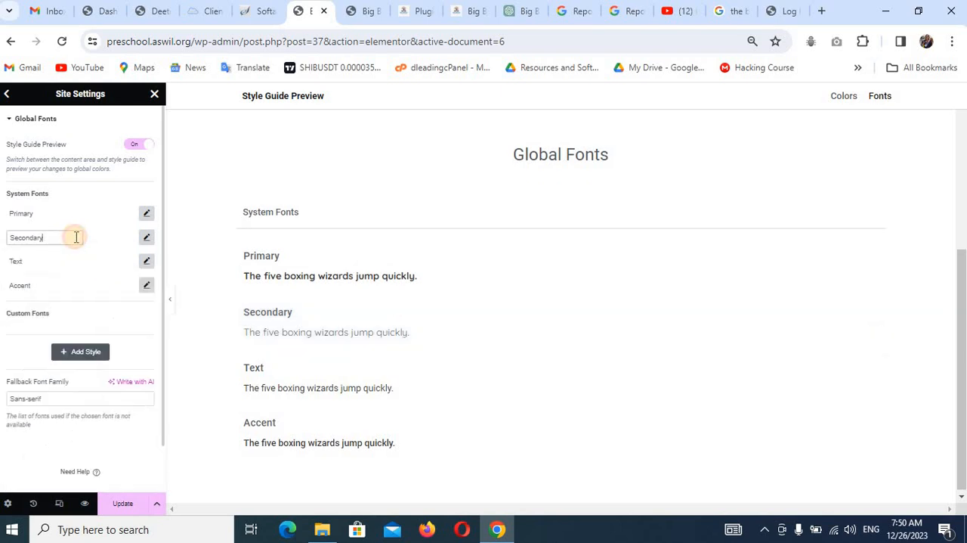
Set the Text global font to Quicksand at 17 px, keeping the 400 (Normal) weight.
click(146, 261)
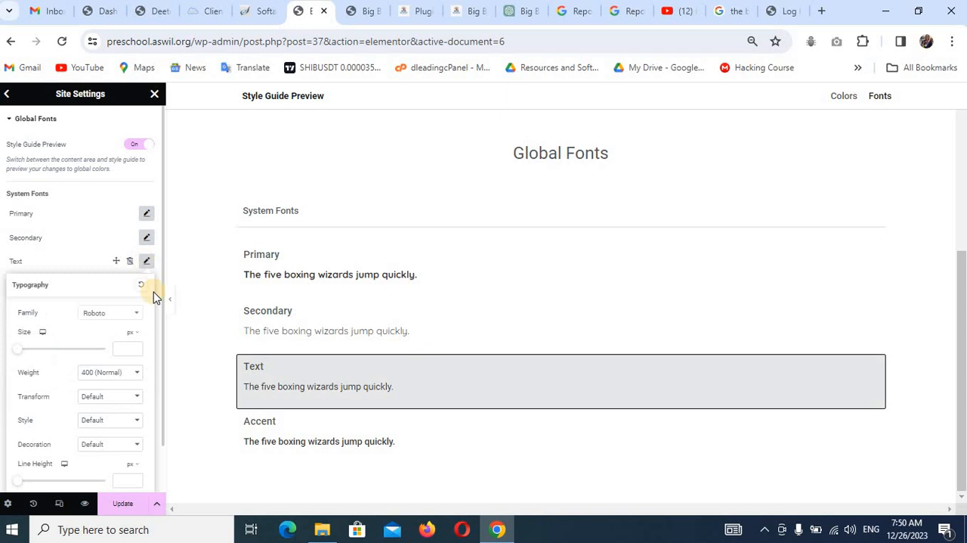
click(113, 316)
click(116, 333)
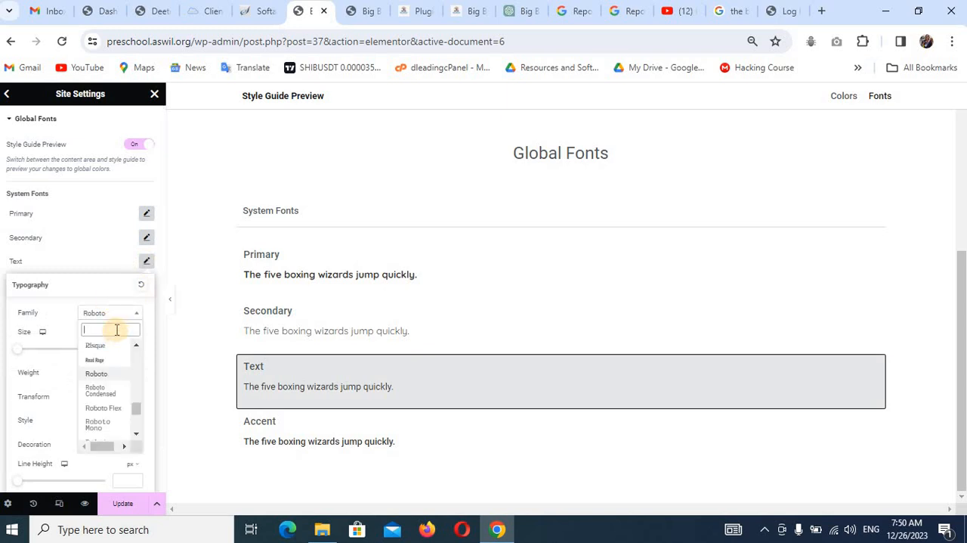
text(qui)
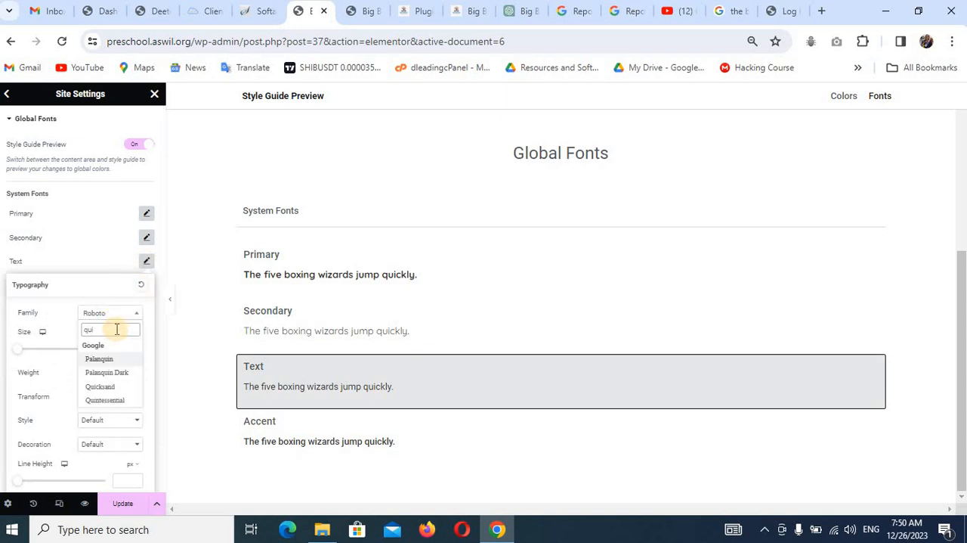
text(c)
click(106, 358)
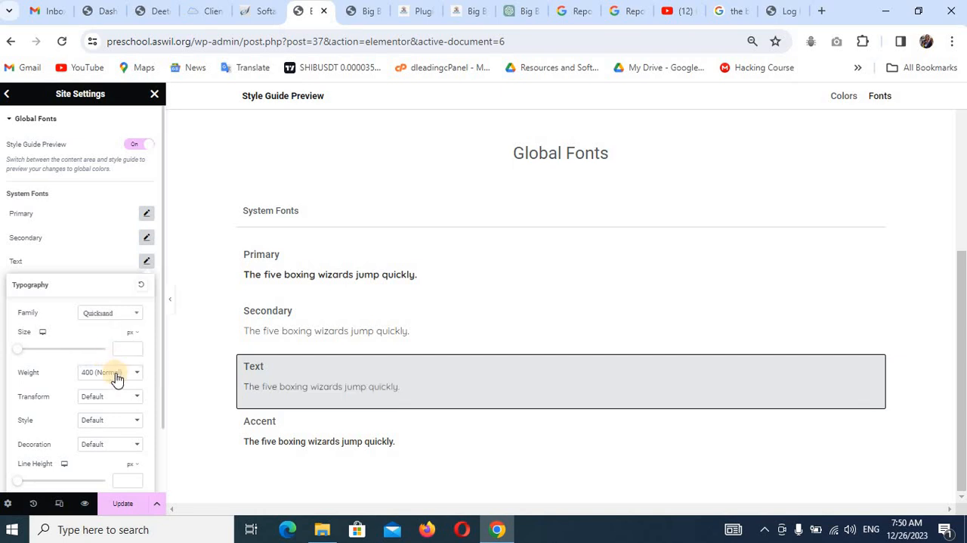
click(125, 348)
text(17)
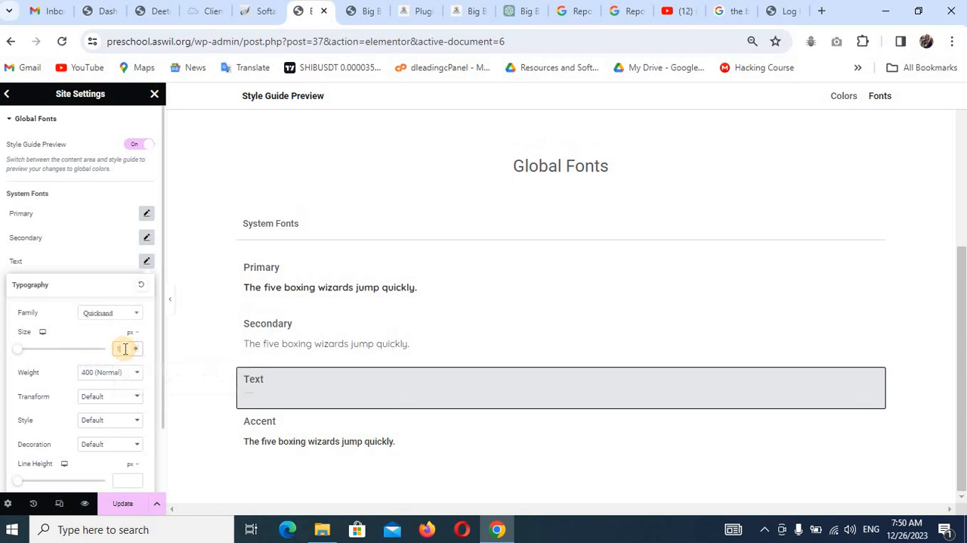
click(134, 374)
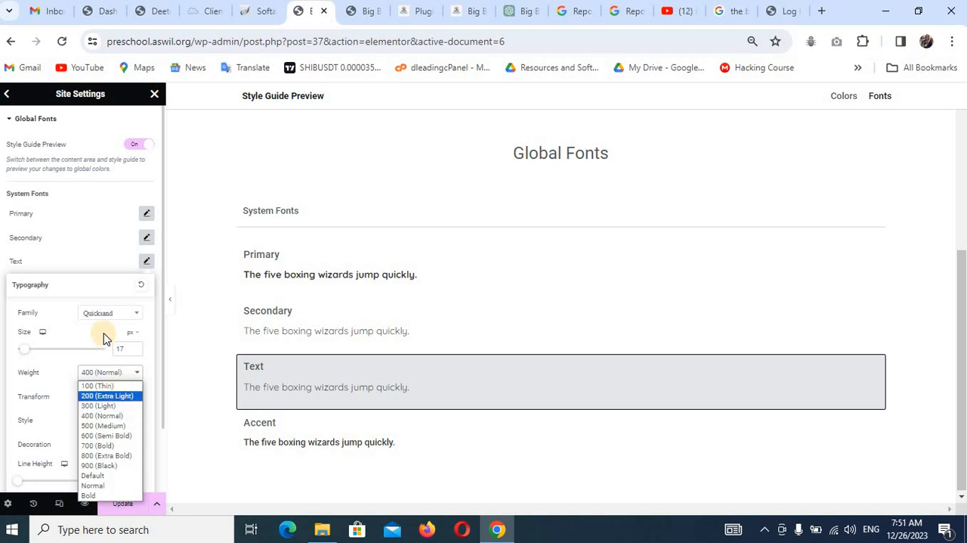
click(72, 256)
click(72, 254)
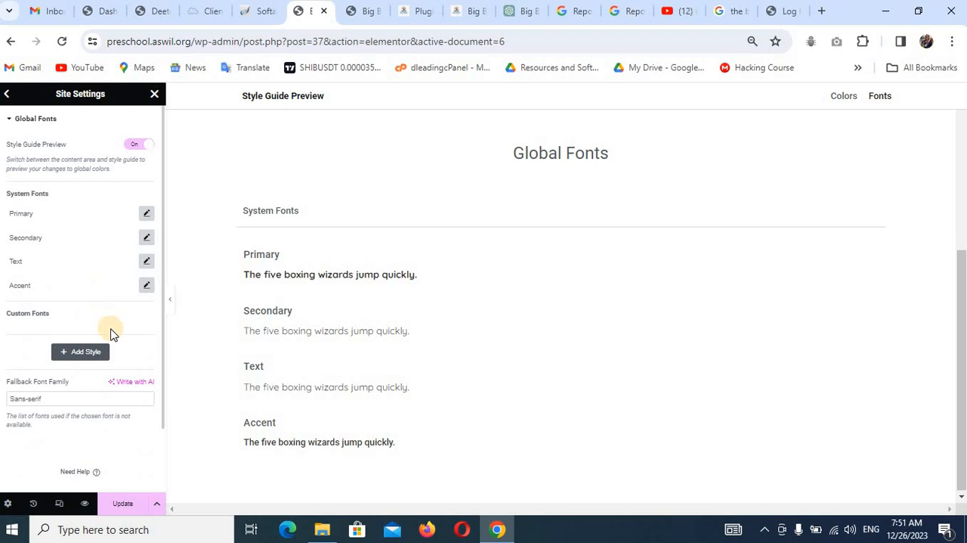
Set the Accent global font to Quicksand, 17 px in size, with weight 600 (Semi Bold).
click(148, 285)
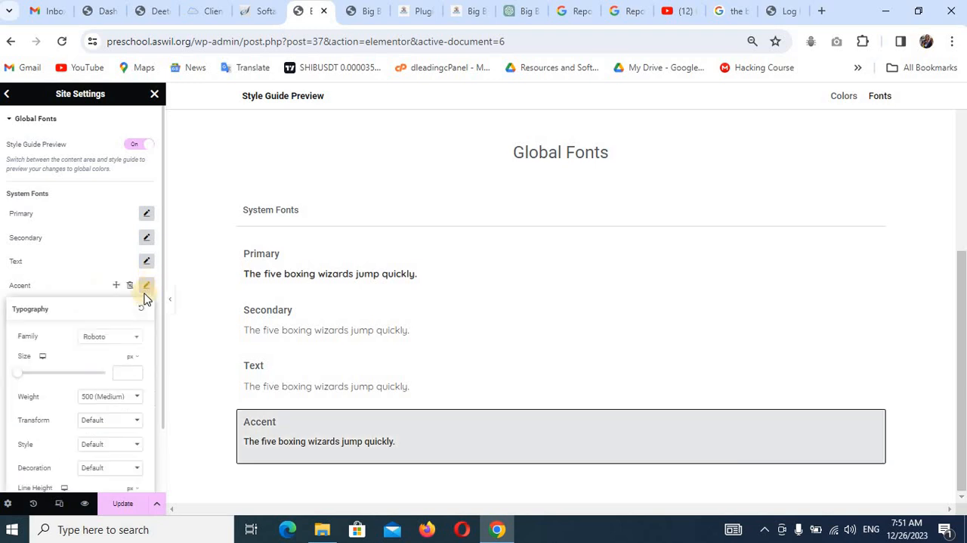
click(118, 337)
text(q)
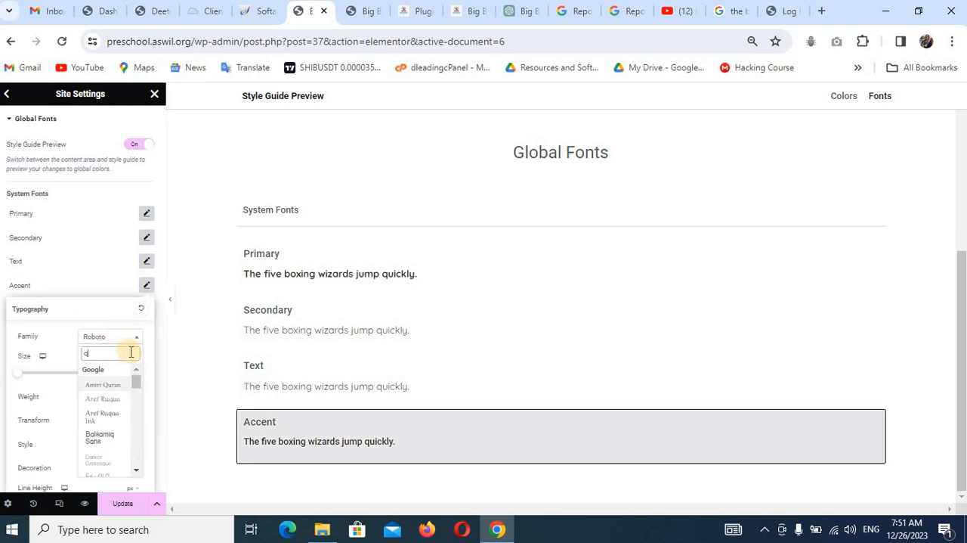
text(uick)
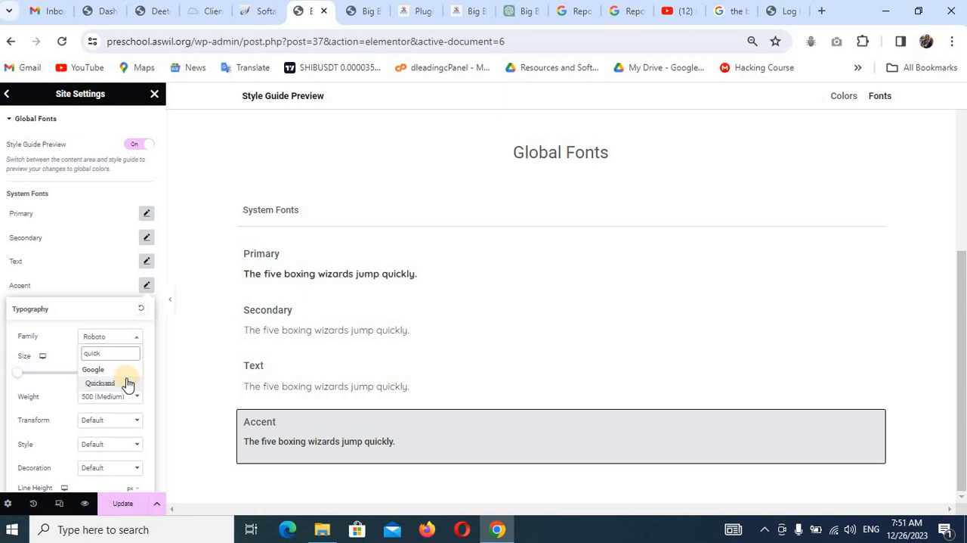
click(122, 382)
click(123, 373)
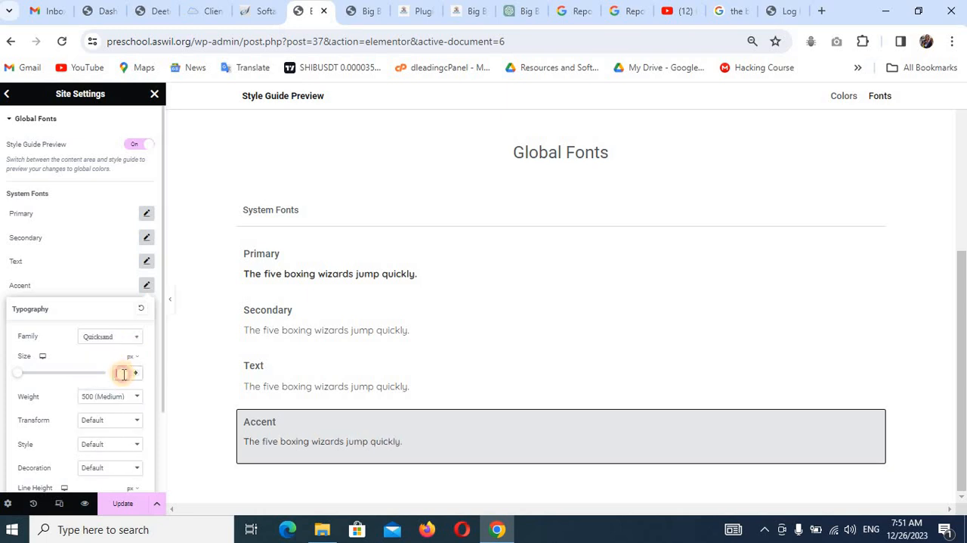
text(17)
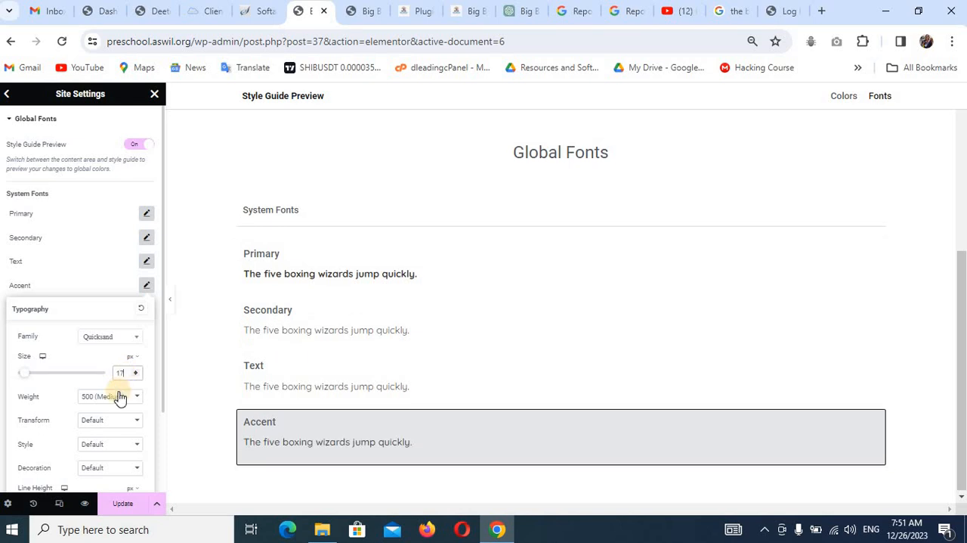
click(118, 395)
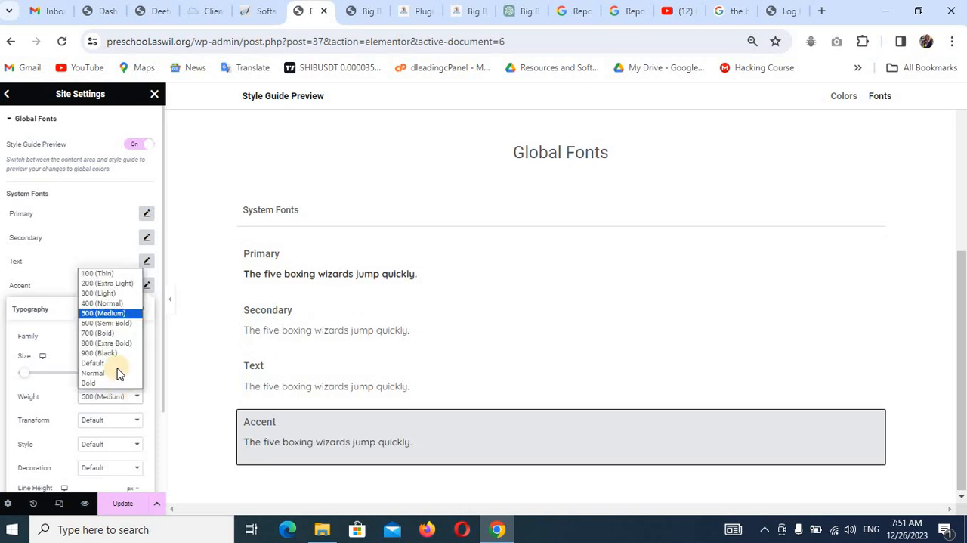
click(119, 324)
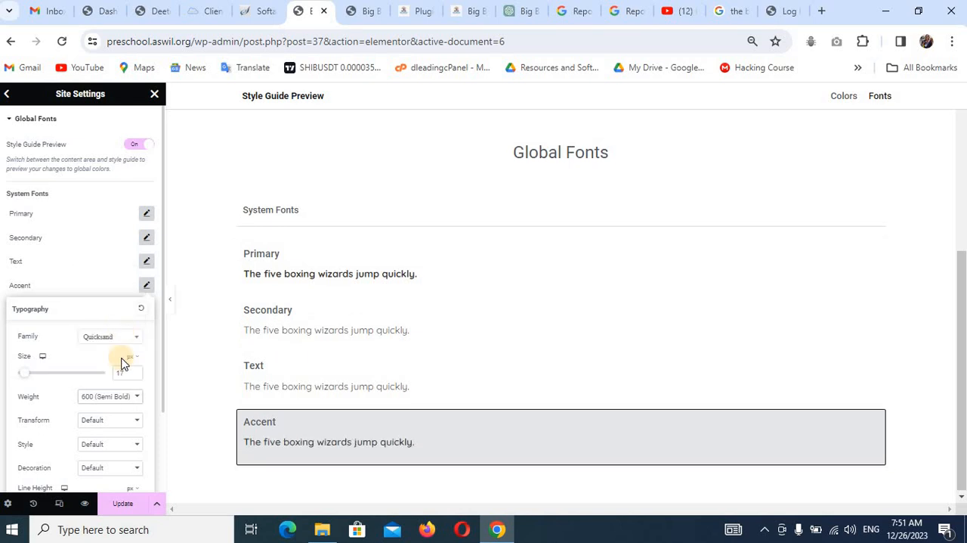
click(111, 276)
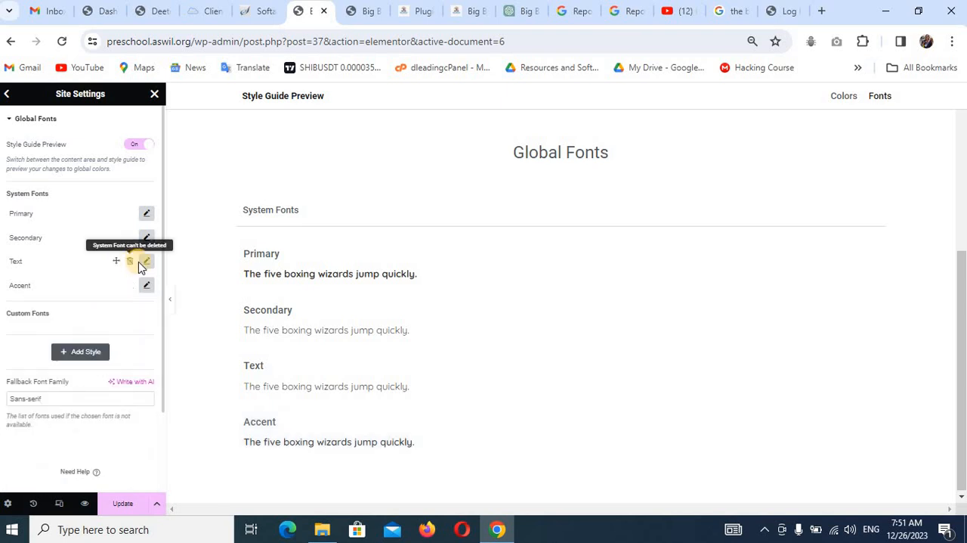
Recheck the Text font's typography, then save the global fonts and close the site settings.
click(146, 261)
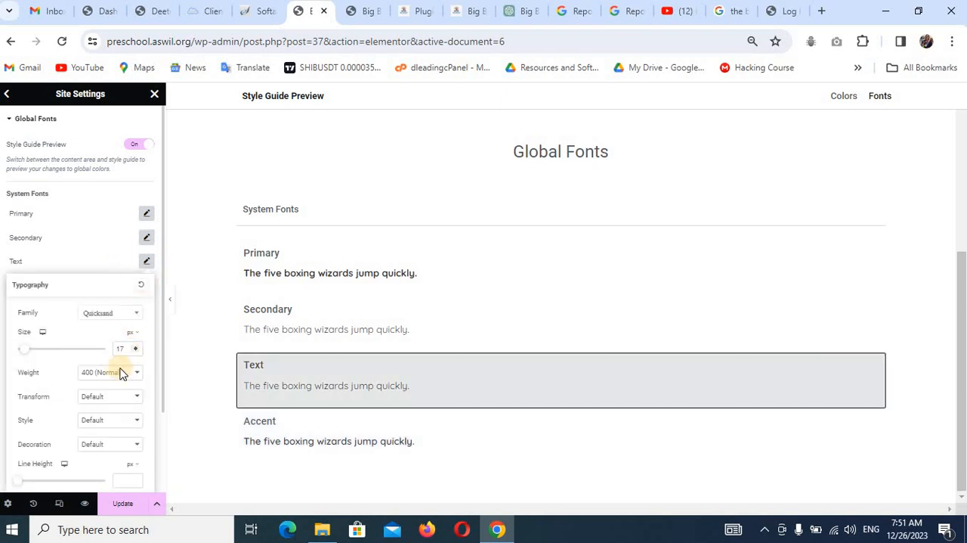
click(91, 246)
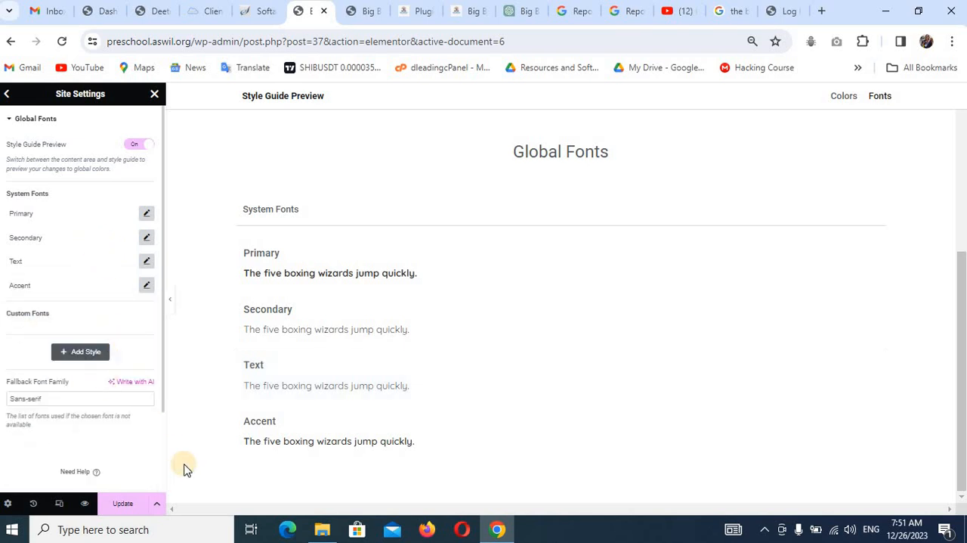
click(124, 508)
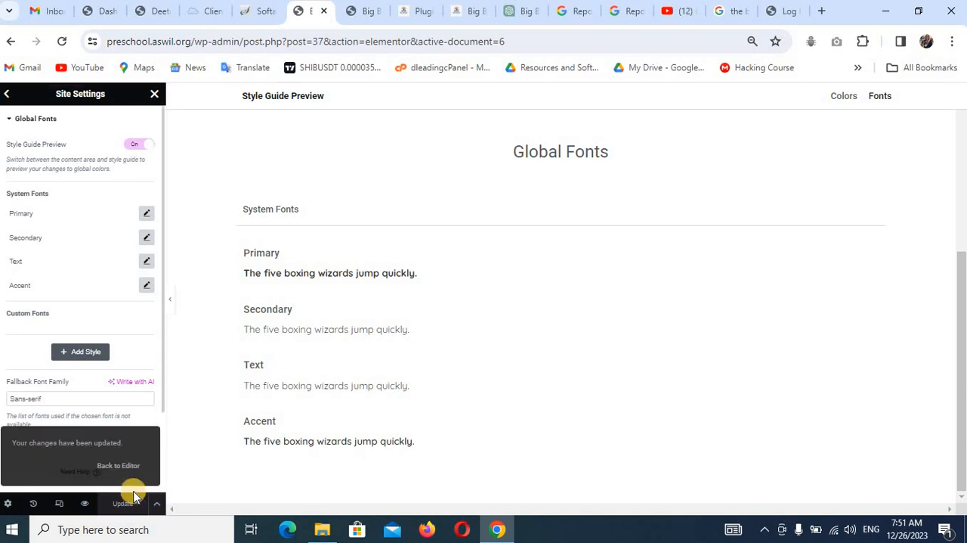
click(154, 92)
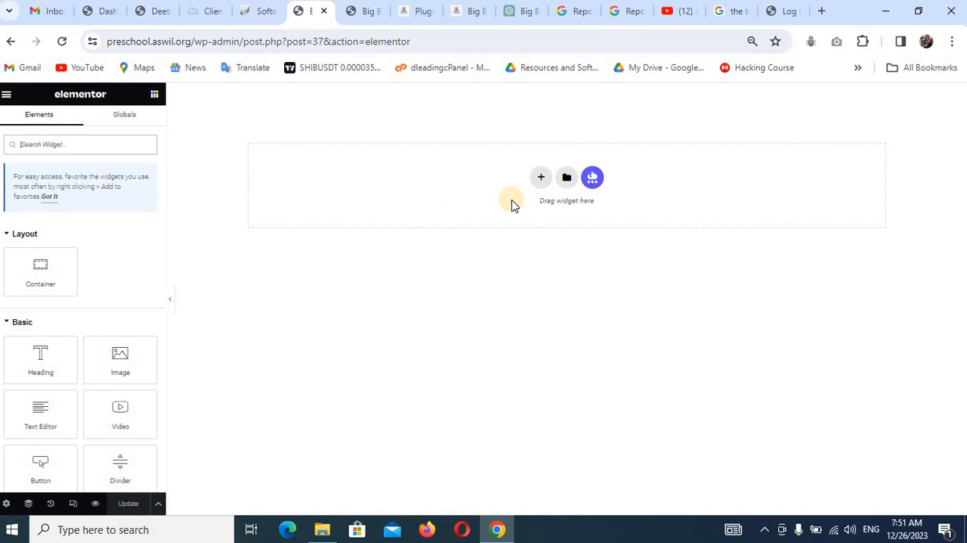
Add a row-direction container to the empty canvas, using the finished Big Brain site as reference, and set its content width to Full Width.
click(472, 20)
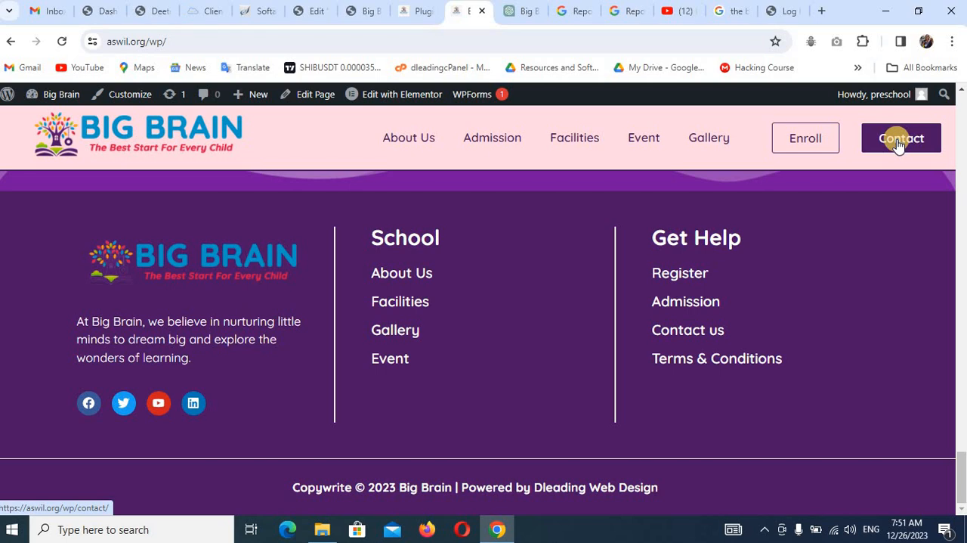
click(314, 17)
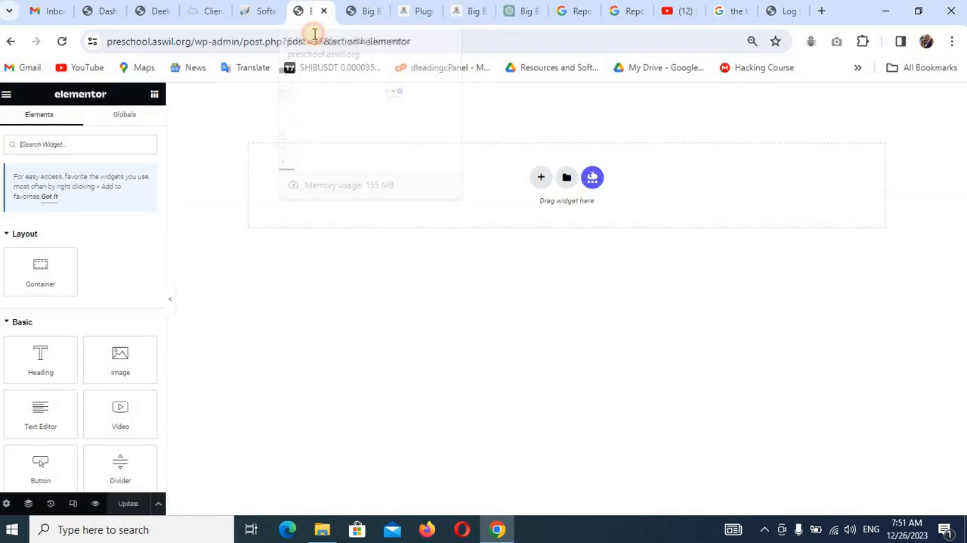
click(538, 178)
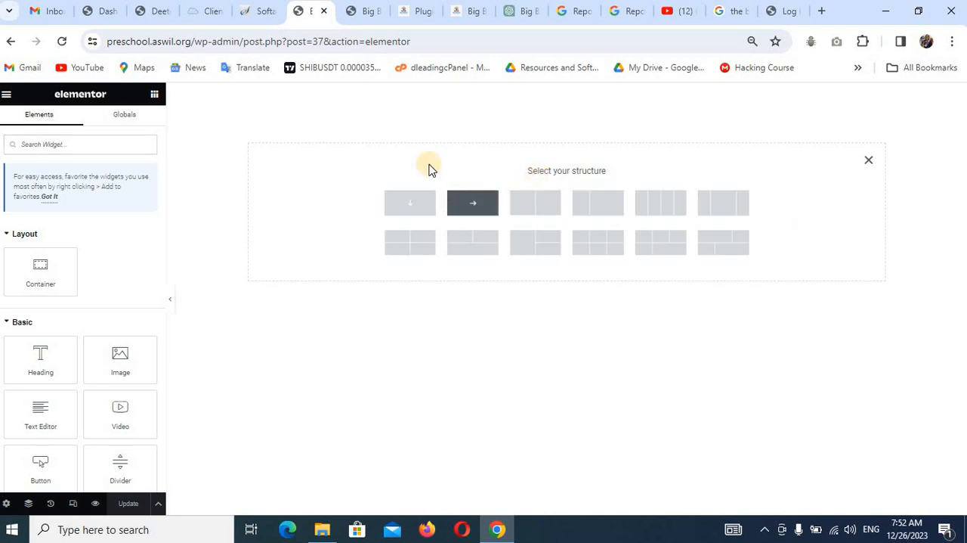
click(466, 11)
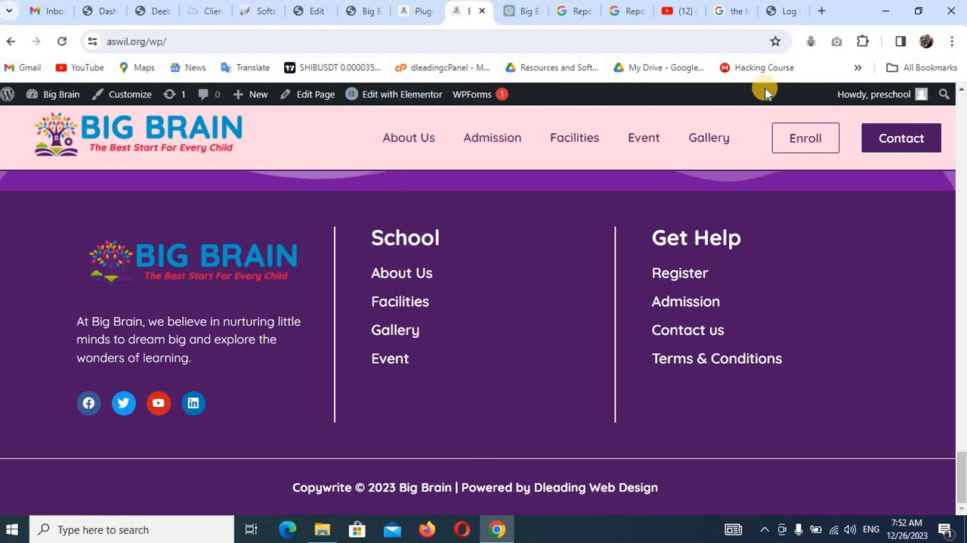
click(306, 13)
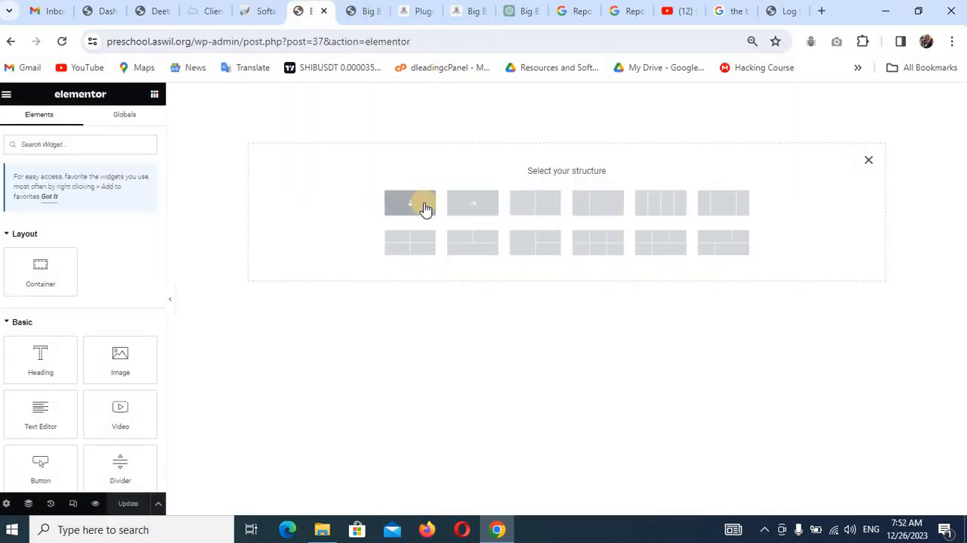
click(476, 208)
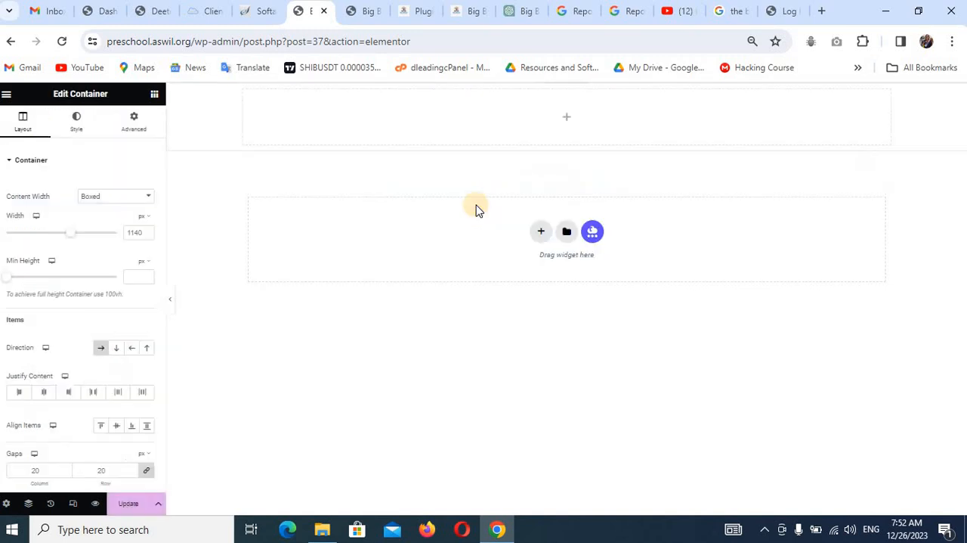
click(126, 199)
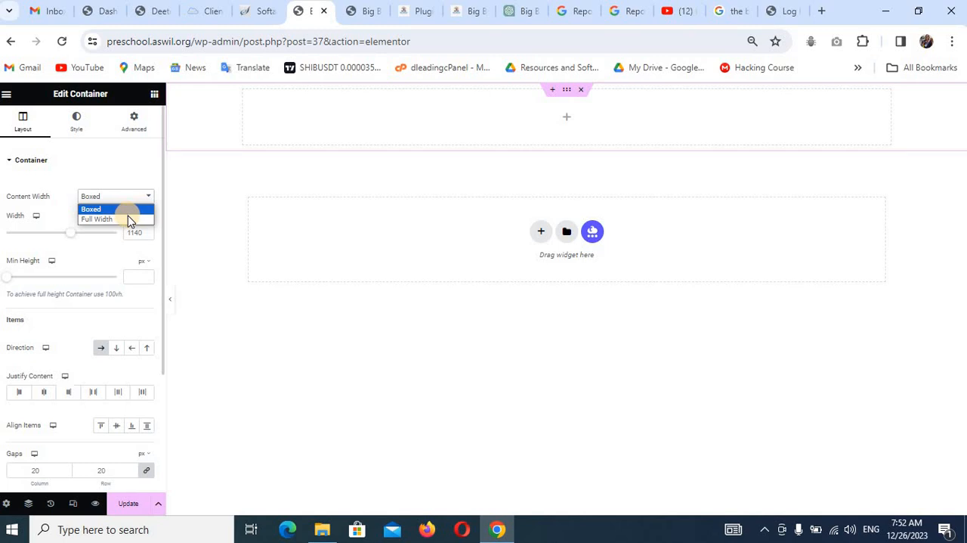
click(130, 219)
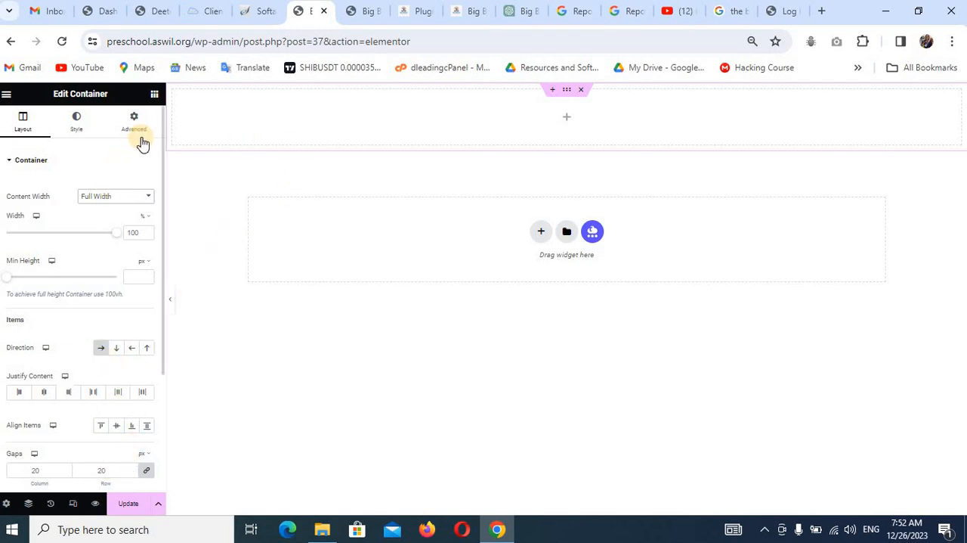
Nest a container inside the full-width container and duplicate it three times to make four side-by-side containers.
click(153, 96)
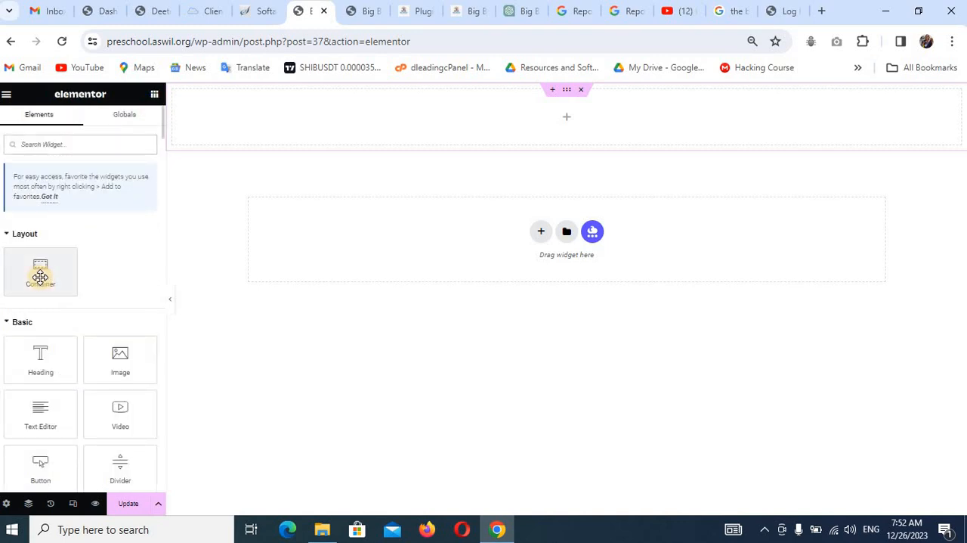
drag(40, 277, 234, 127)
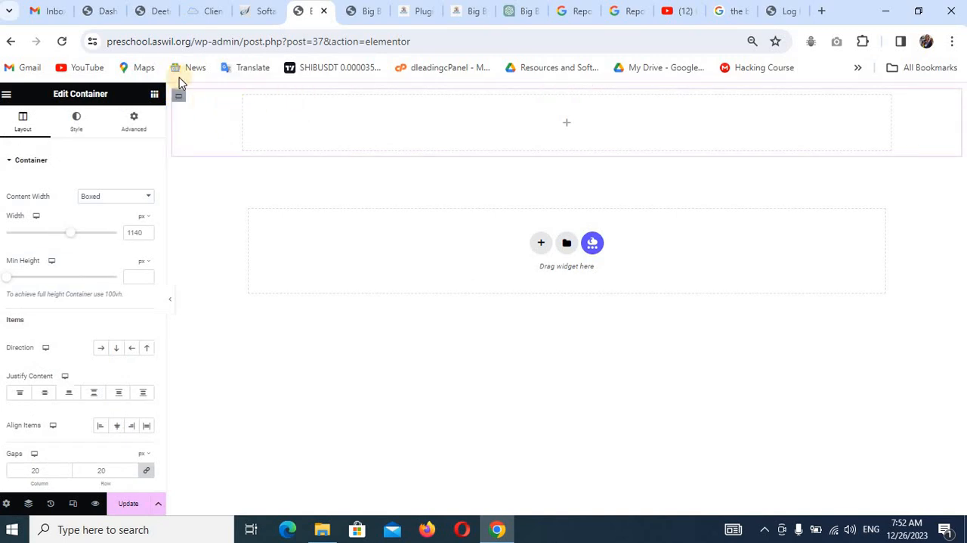
right_click(185, 98)
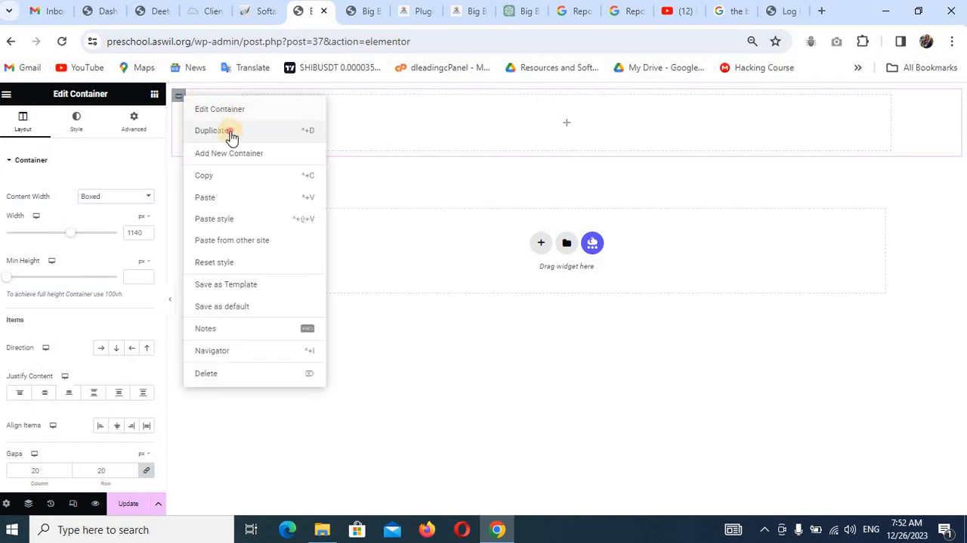
click(232, 136)
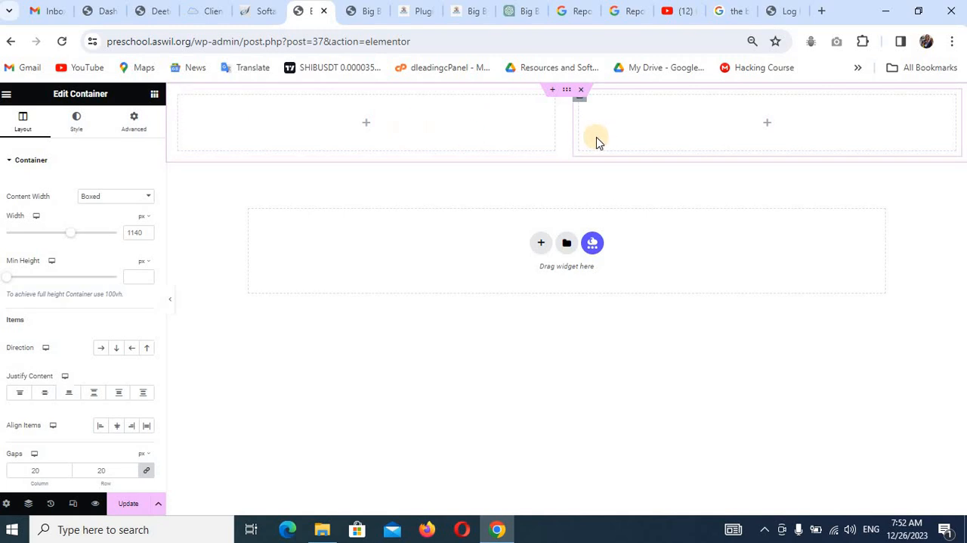
click(179, 98)
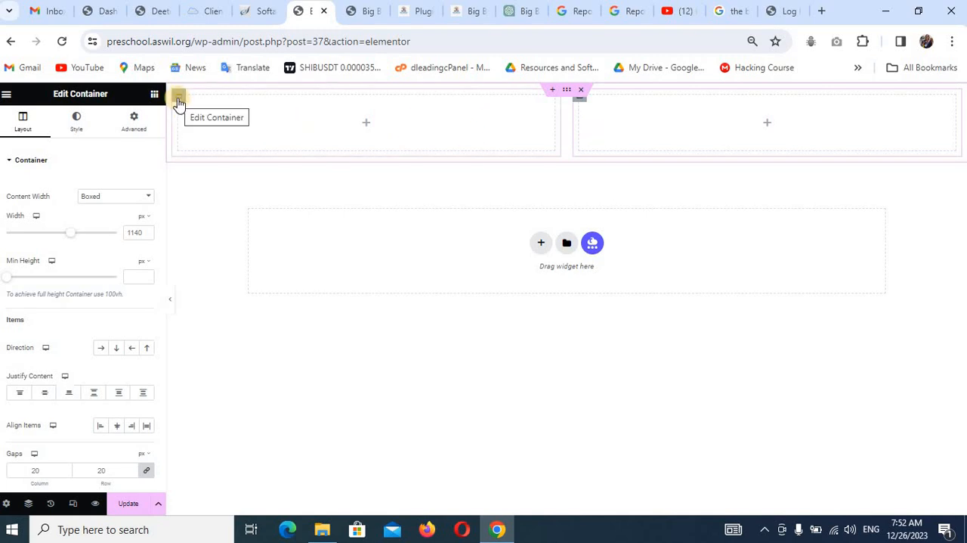
right_click(180, 100)
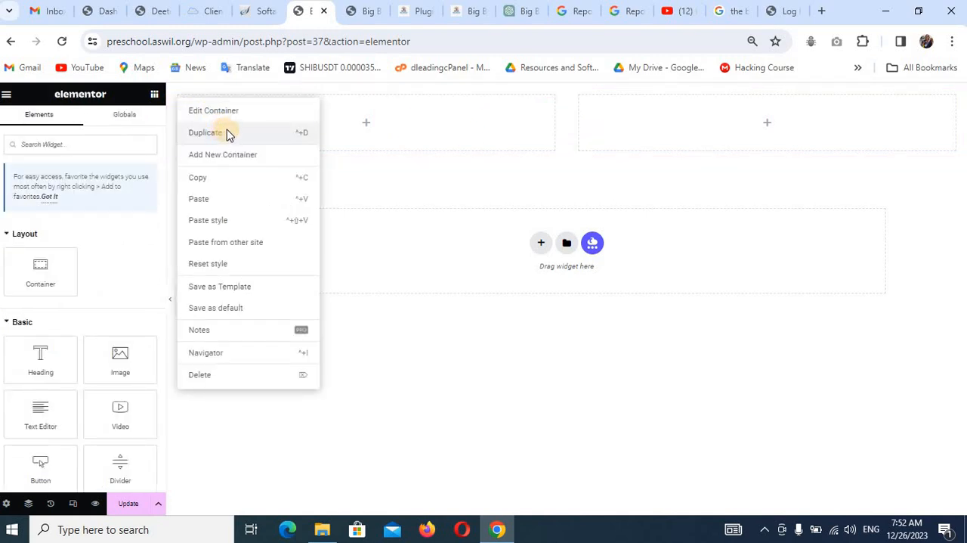
click(229, 134)
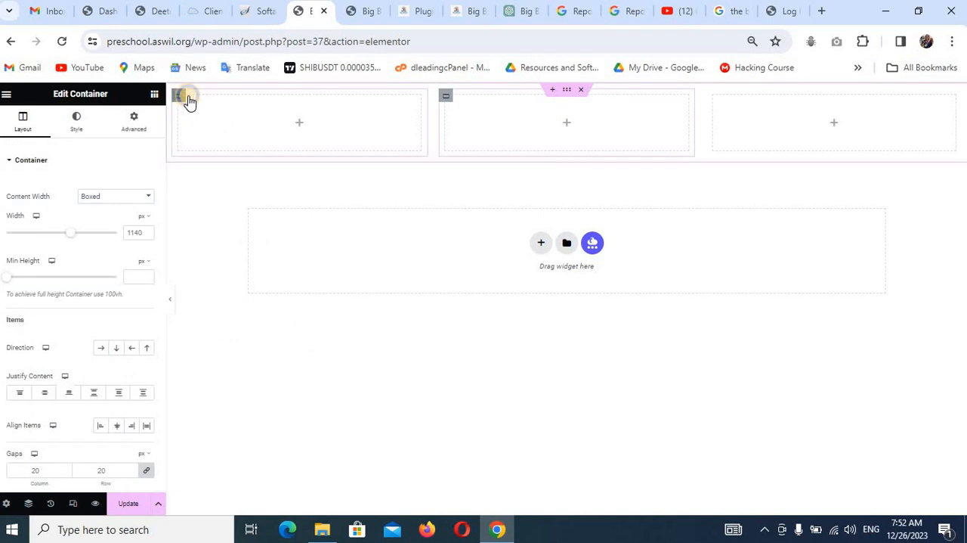
right_click(189, 102)
click(213, 135)
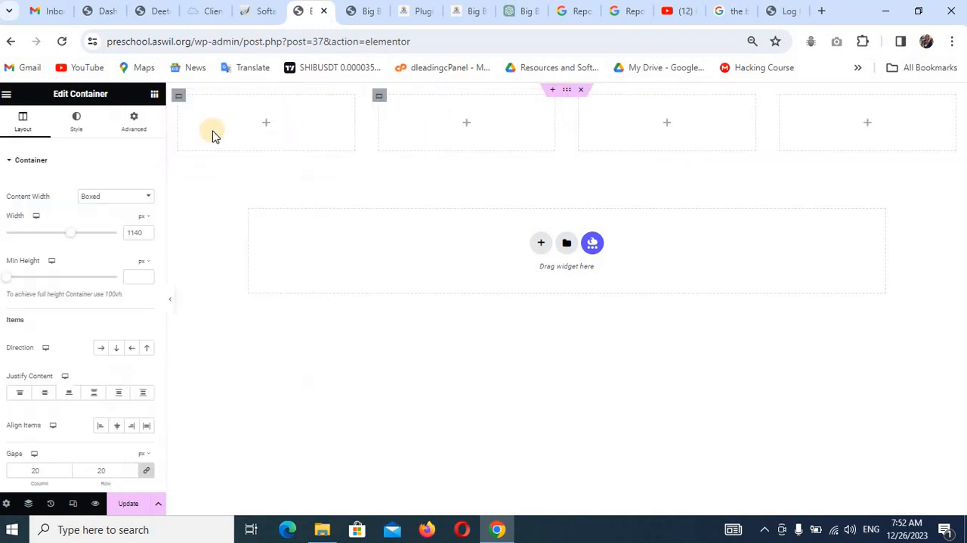
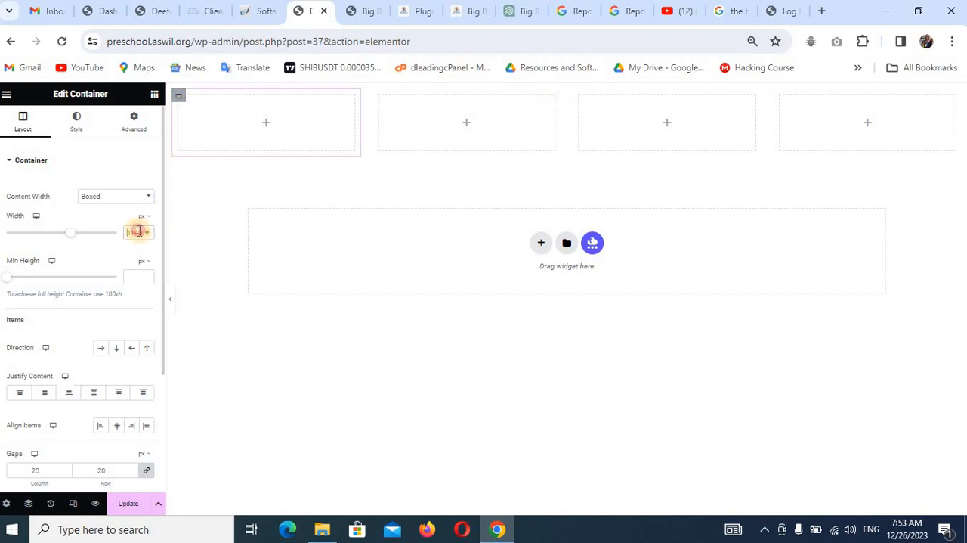
Give the first two inner containers Full Width content, setting their widths to 25% and 55%.
click(129, 195)
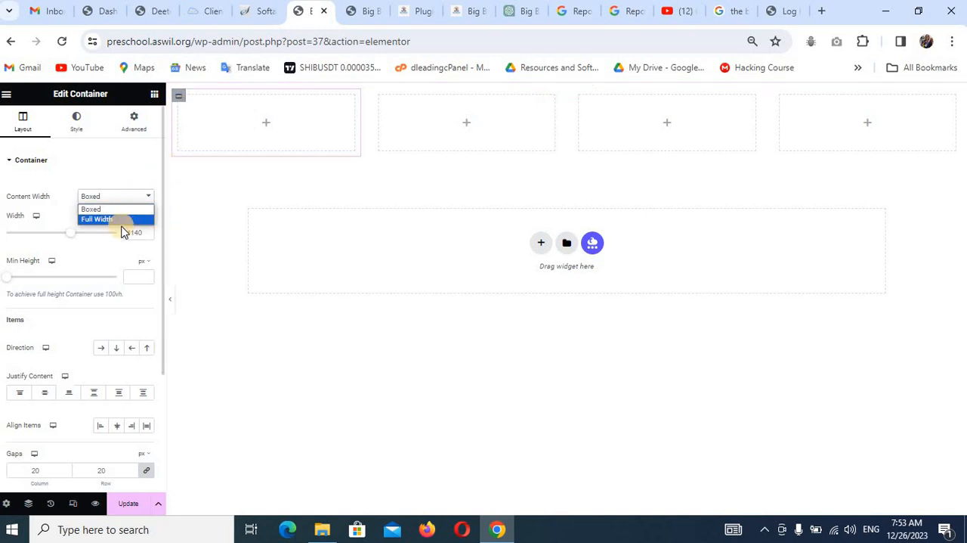
click(97, 219)
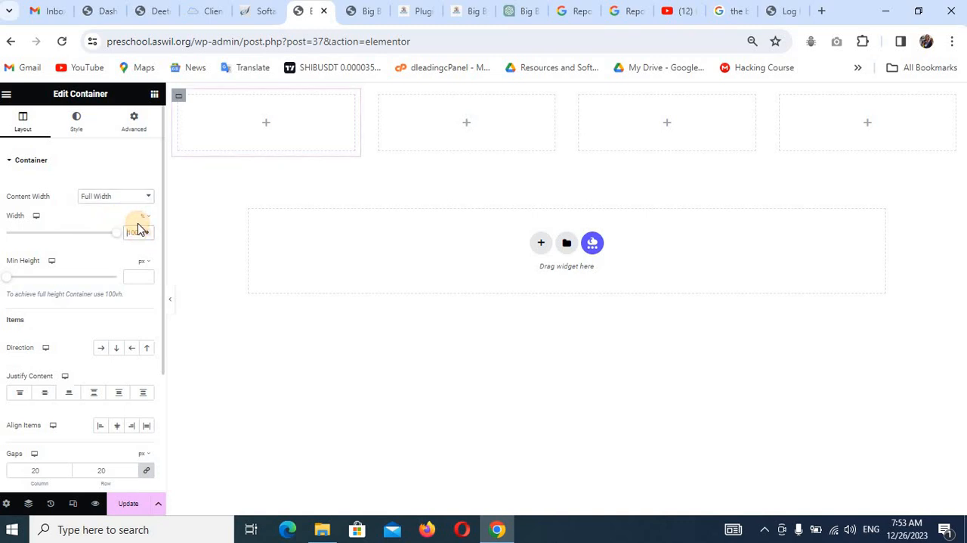
text(25)
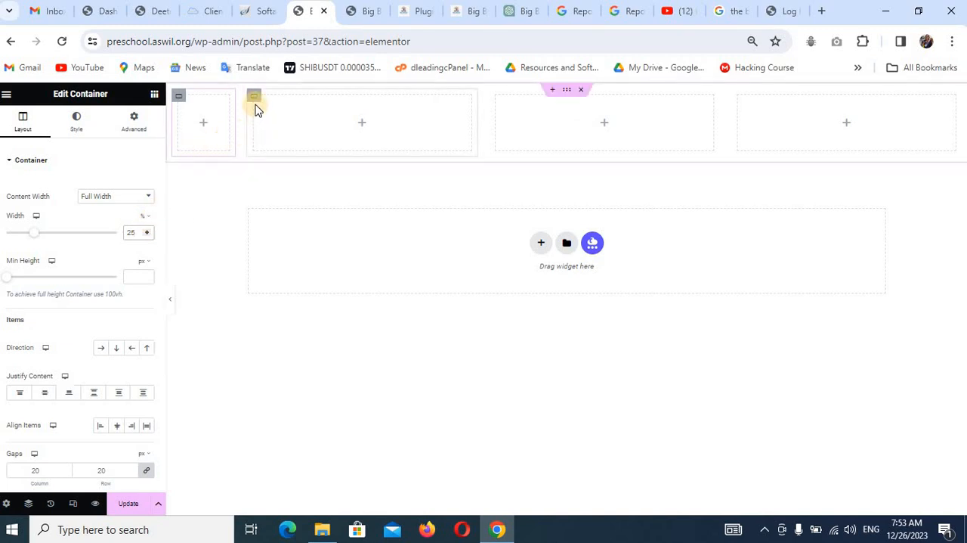
click(254, 98)
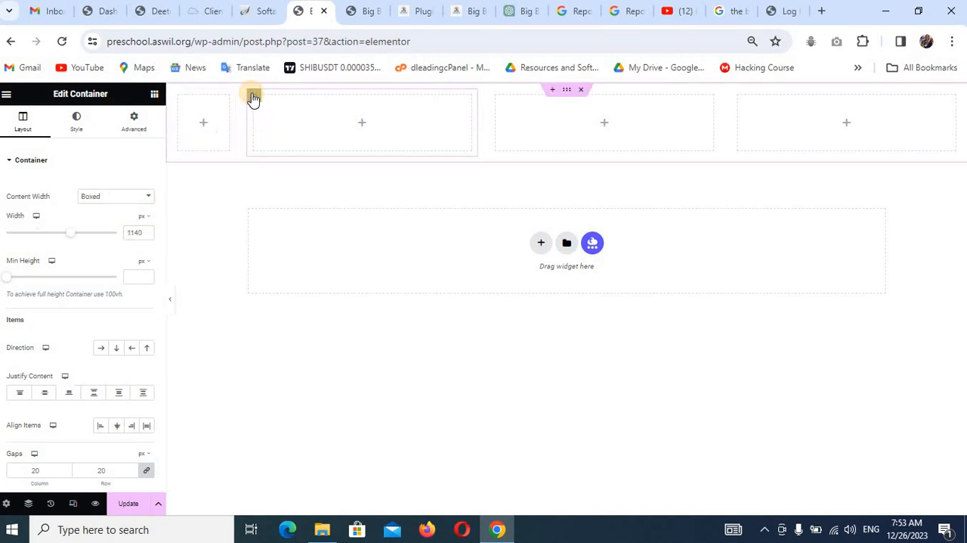
click(121, 198)
click(122, 220)
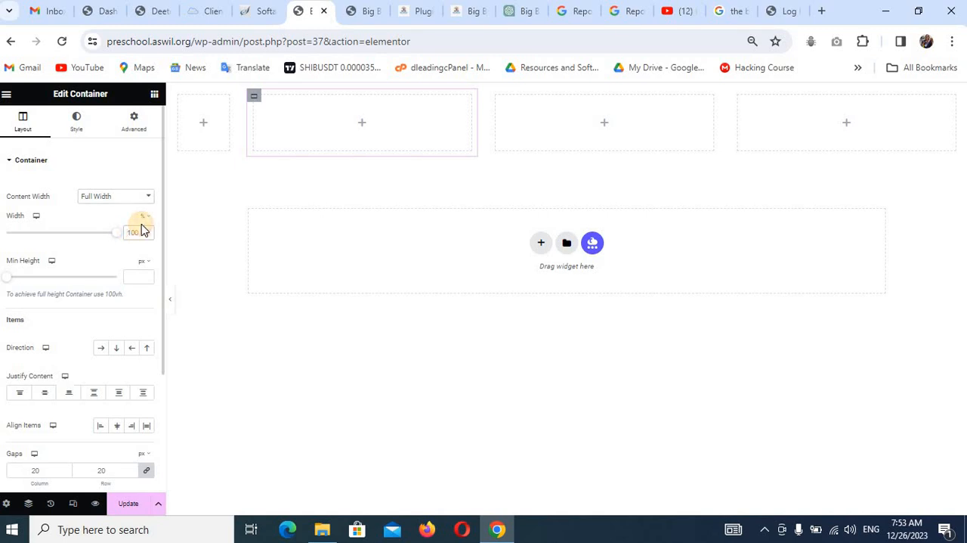
text(55)
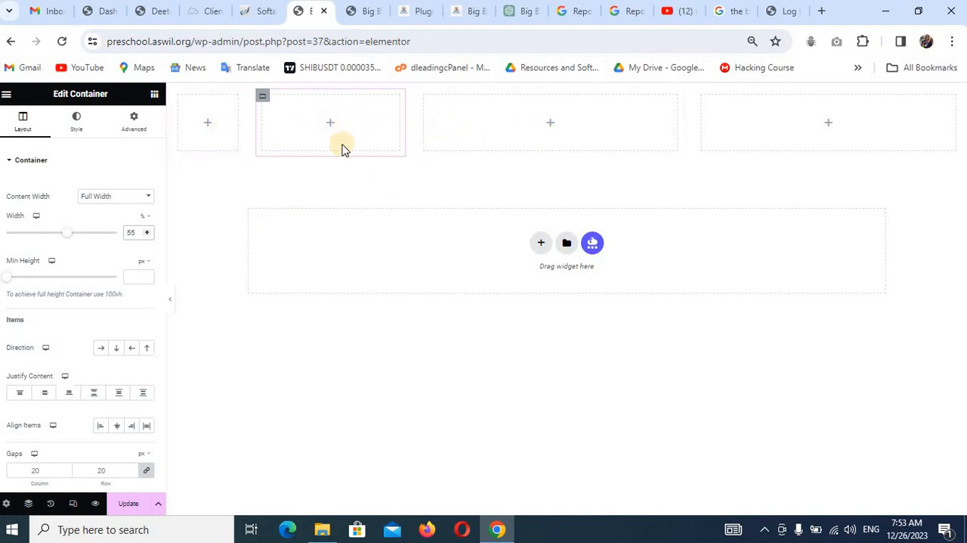
Give the third and fourth inner containers Full Width content and set each one's width to 10%.
click(425, 98)
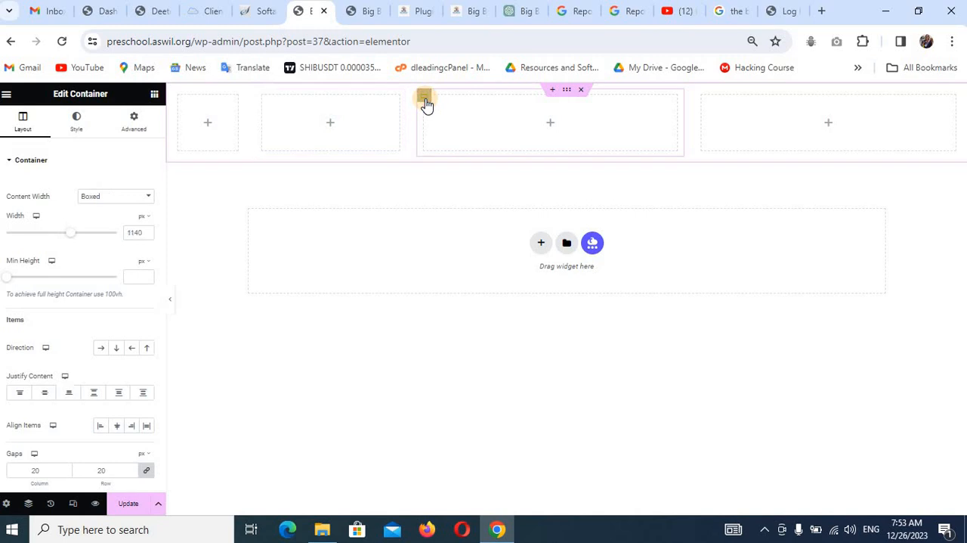
click(130, 201)
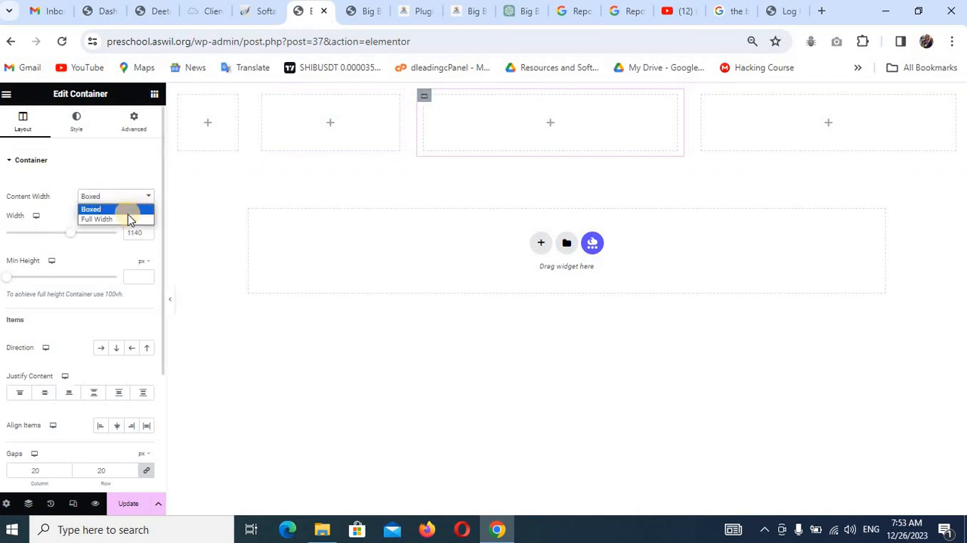
click(129, 220)
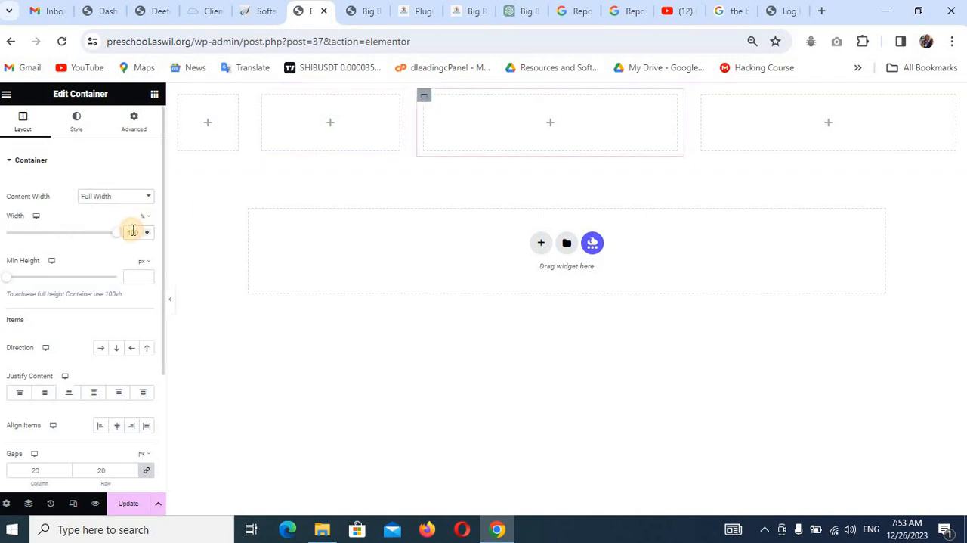
text(10)
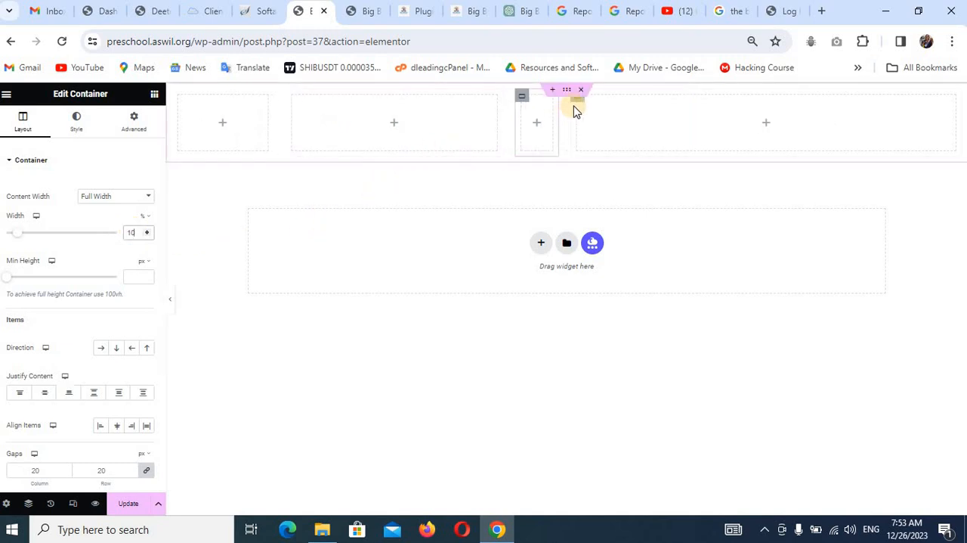
click(576, 106)
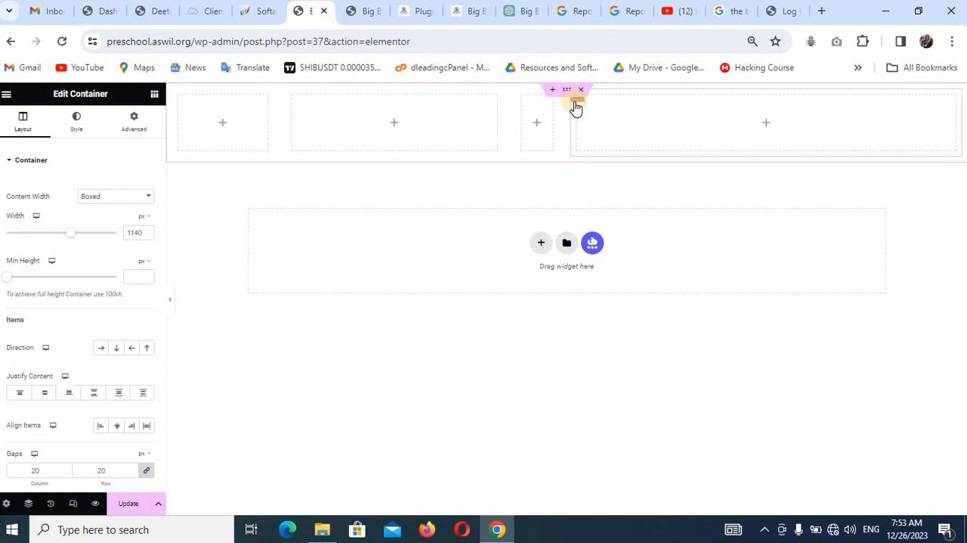
click(122, 198)
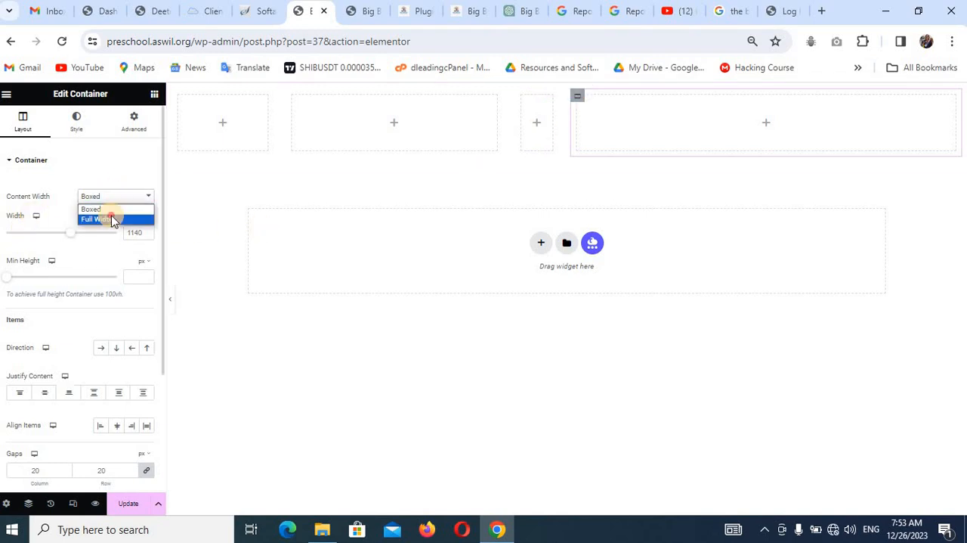
click(108, 215)
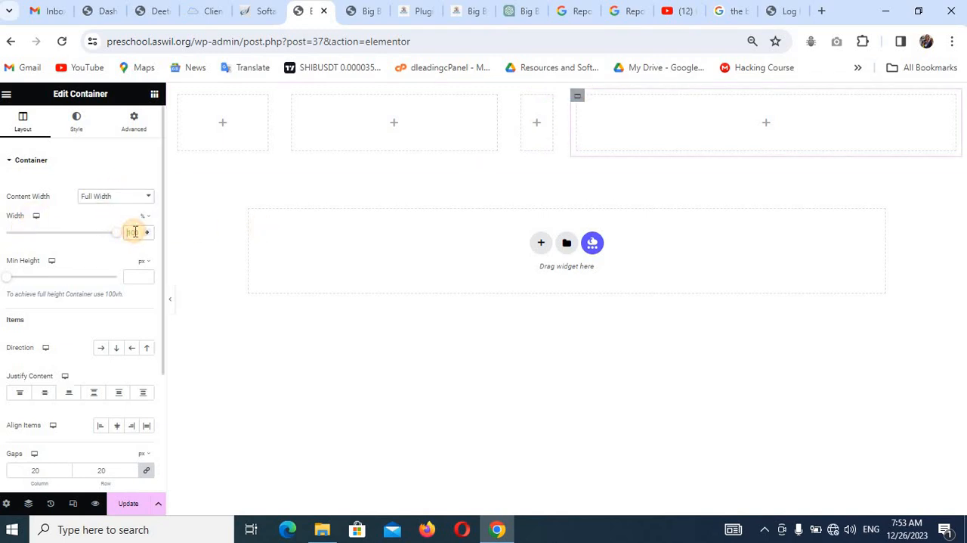
text(10)
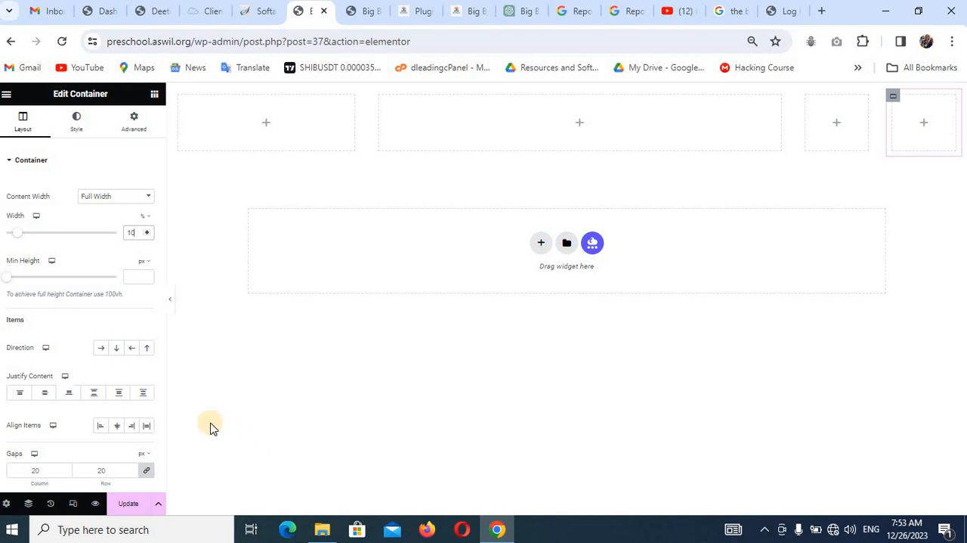
Check the container layout against the header of the finished Big Brain site, then save the header template.
click(466, 12)
scroll(348, 210, up, 10)
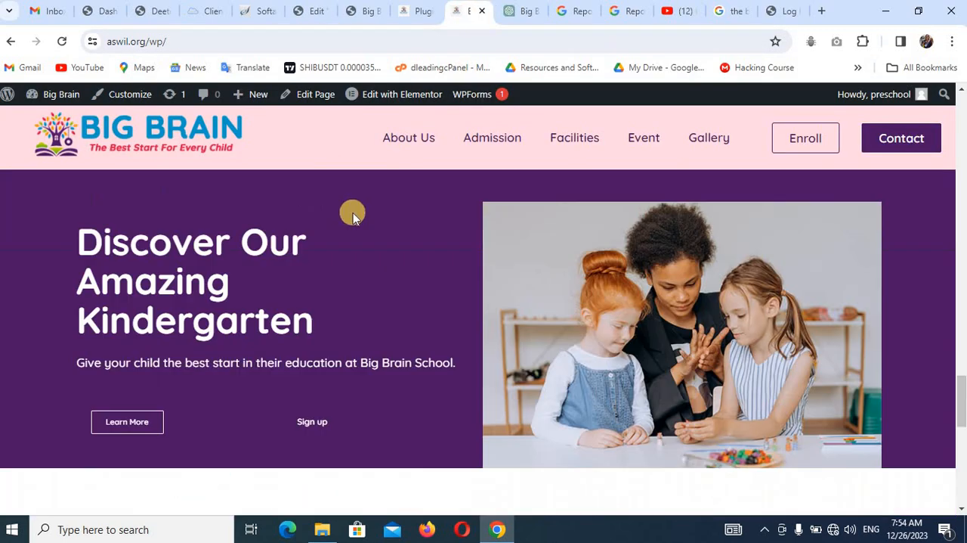
scroll(353, 211, up, 10)
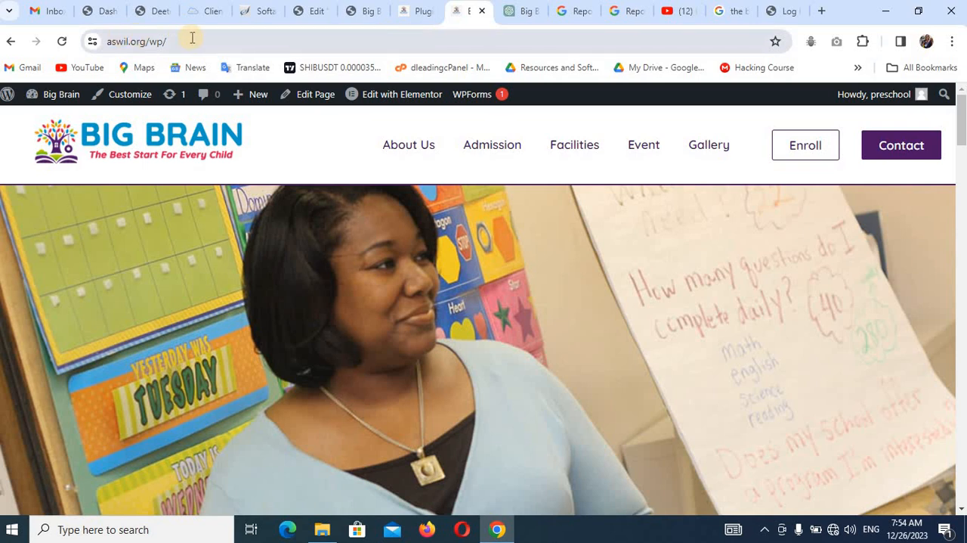
click(312, 12)
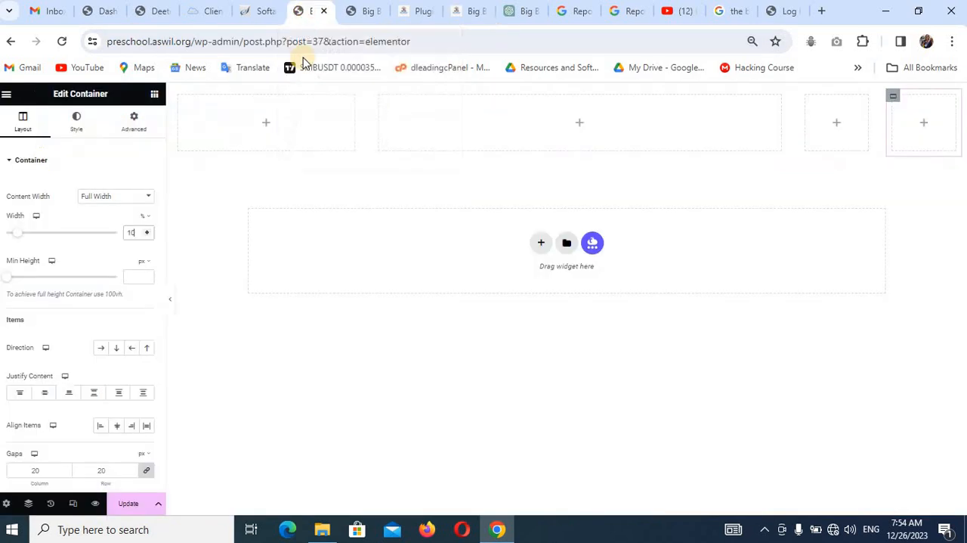
click(128, 505)
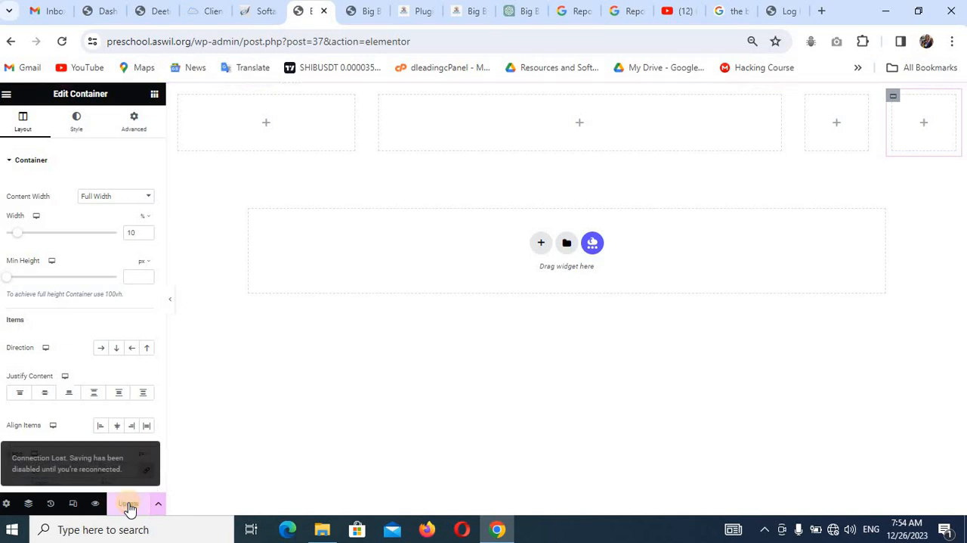
click(316, 443)
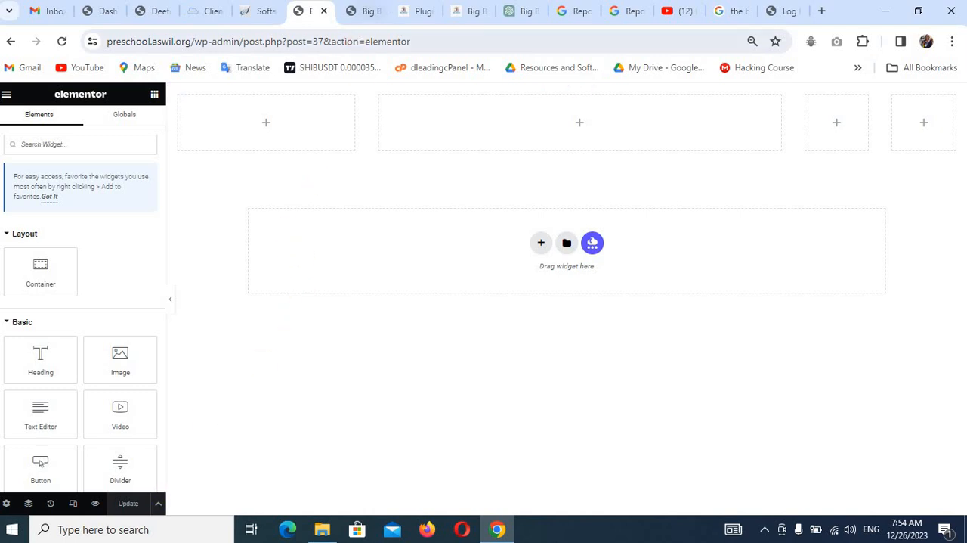
Go from the preschool site to its WordPress dashboard and open the theme Customizer in a new browser tab.
click(358, 11)
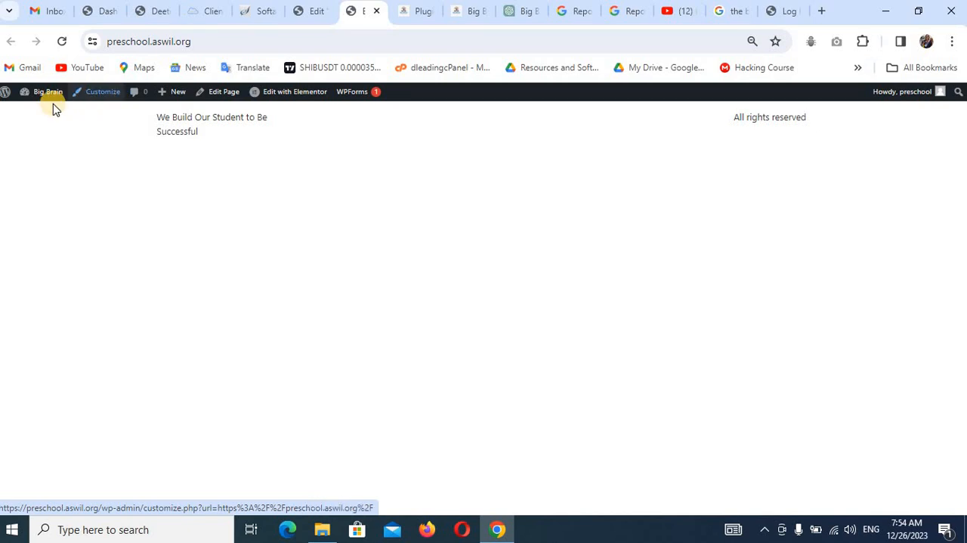
mouse_move(40, 98)
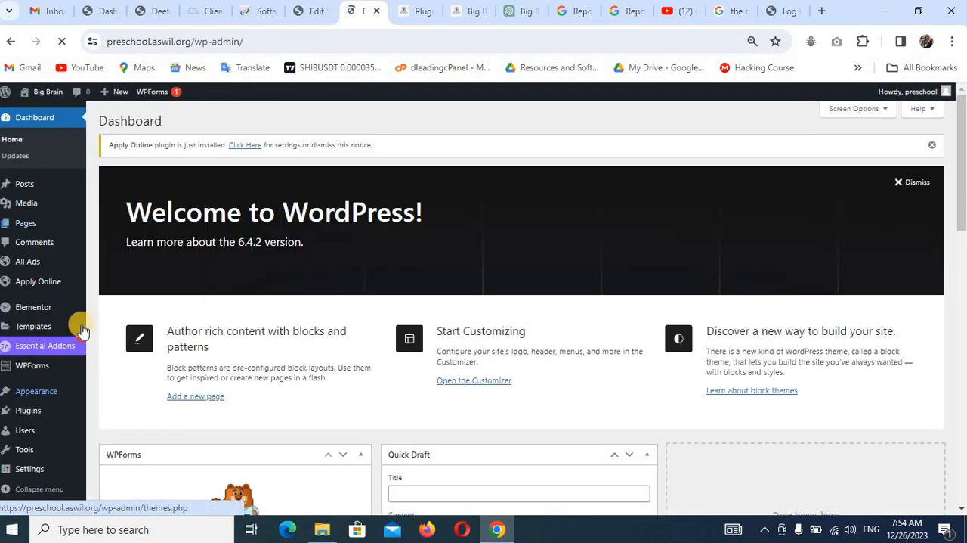
mouse_move(48, 398)
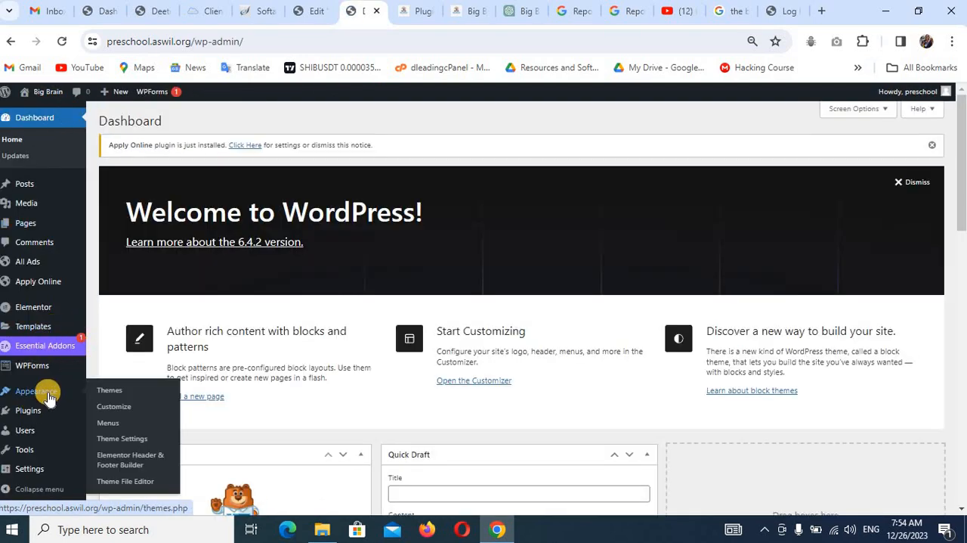
right_click(110, 407)
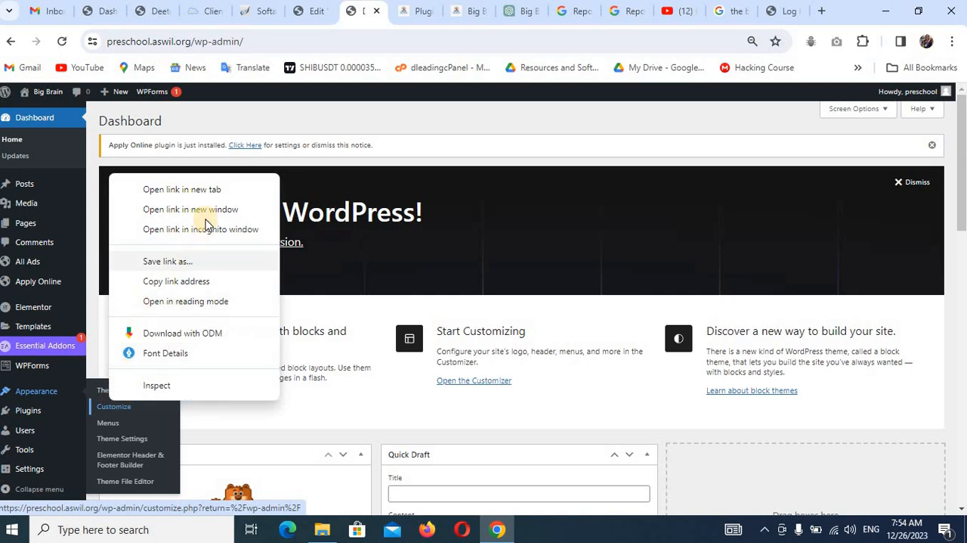
click(204, 190)
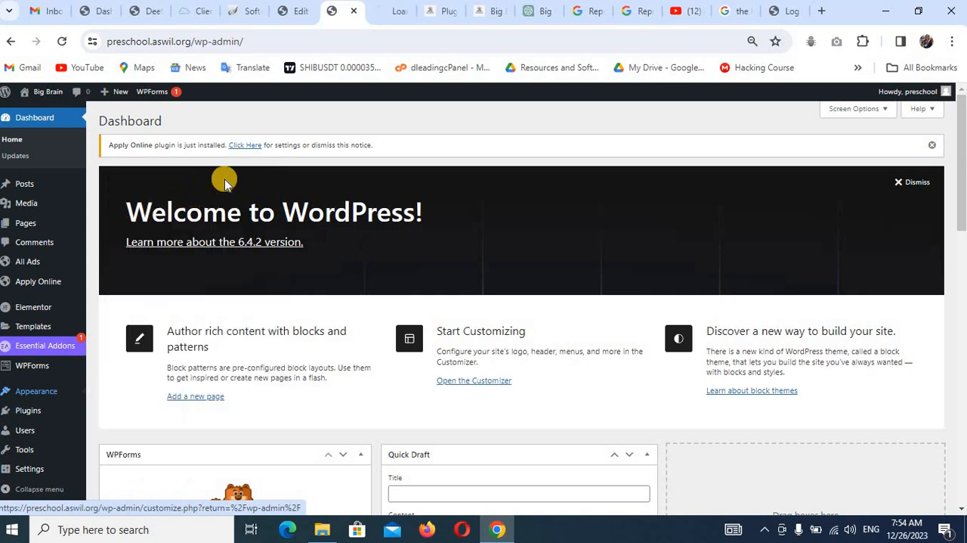
click(394, 9)
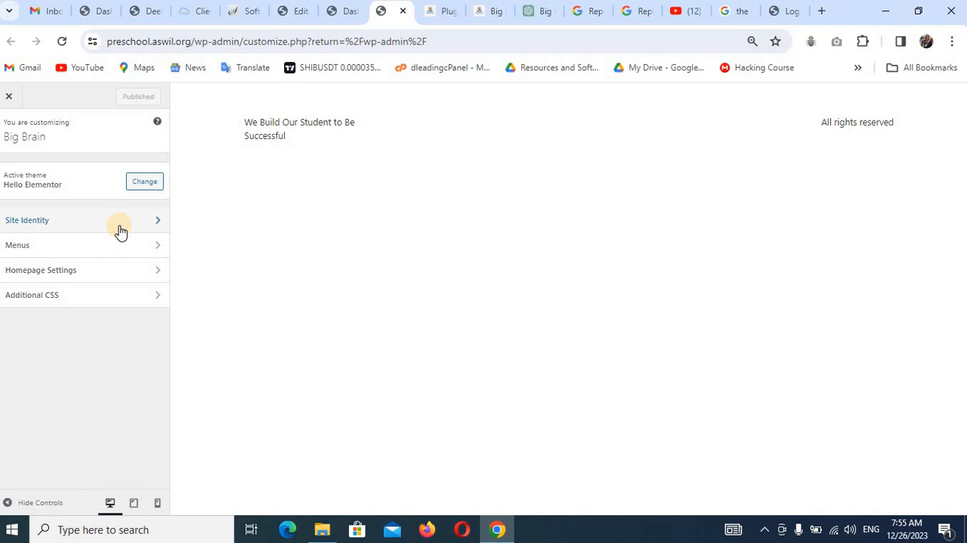
From the Site Identity logo setting, upload all images in the Preschool-Images/Images folder to the media library.
click(119, 227)
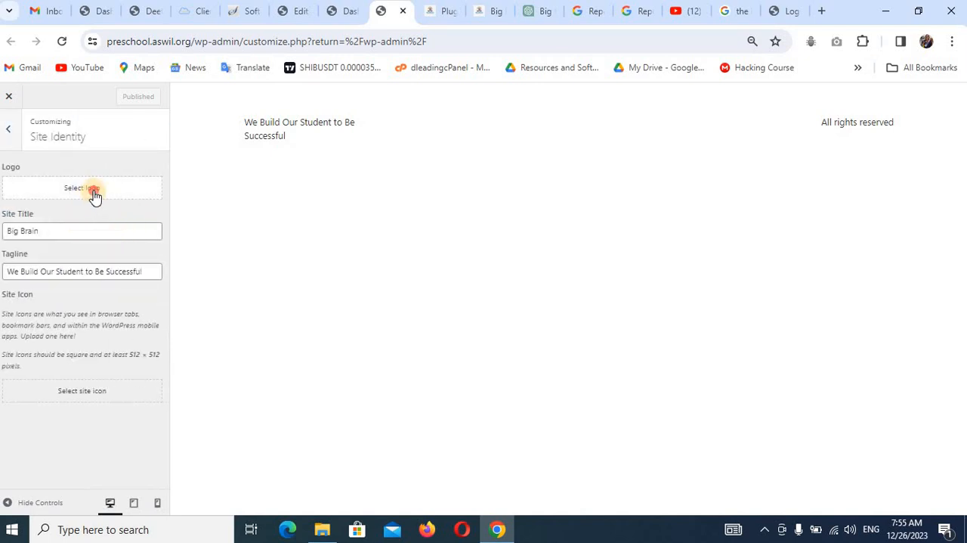
click(91, 191)
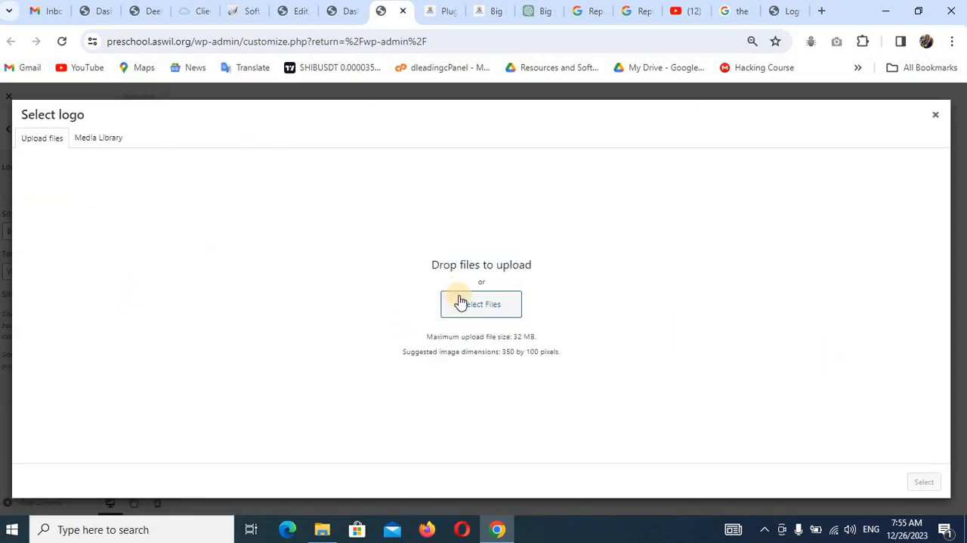
click(485, 305)
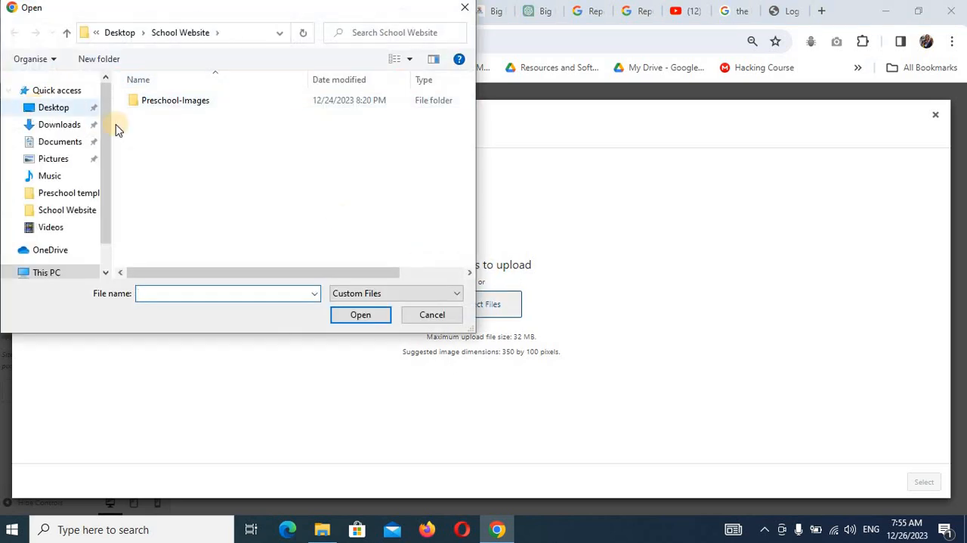
double_click(176, 101)
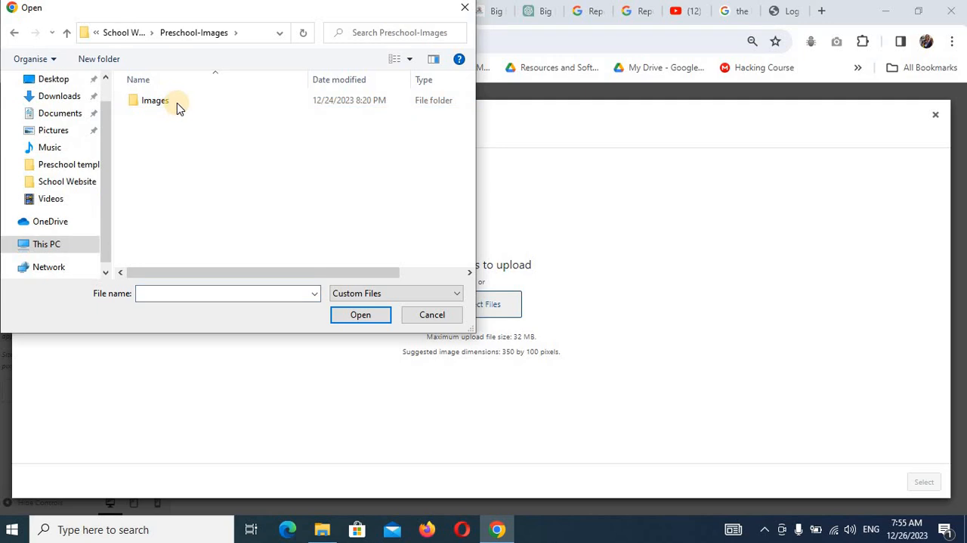
double_click(177, 103)
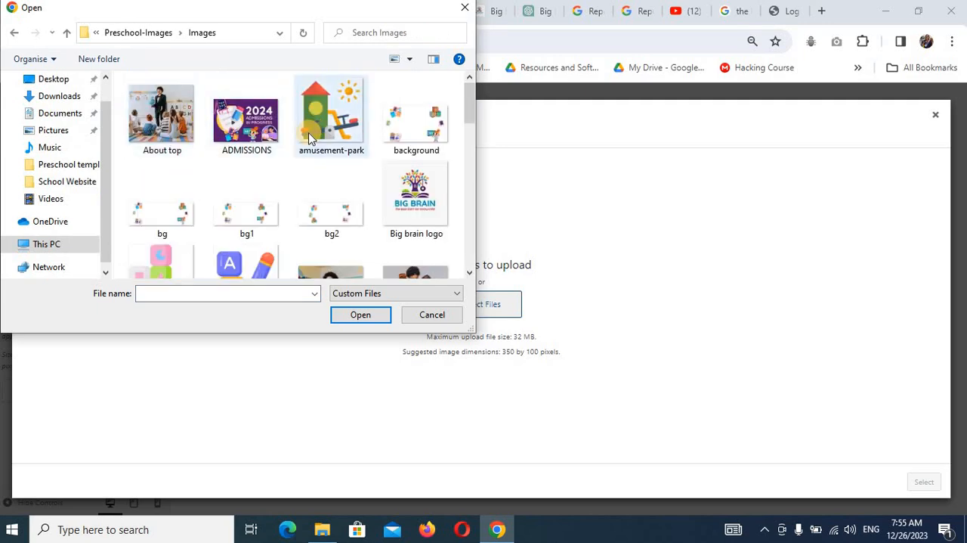
key(ctrl+a)
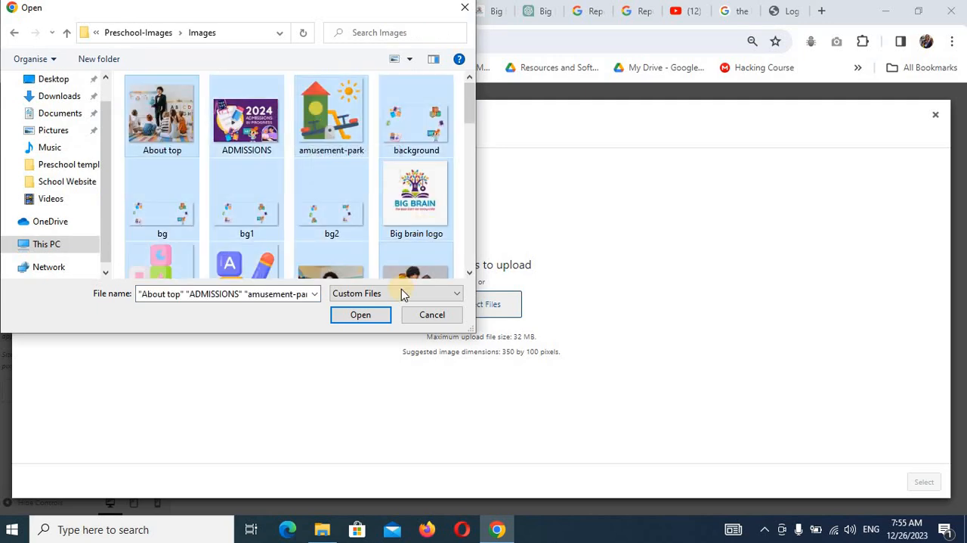
click(368, 319)
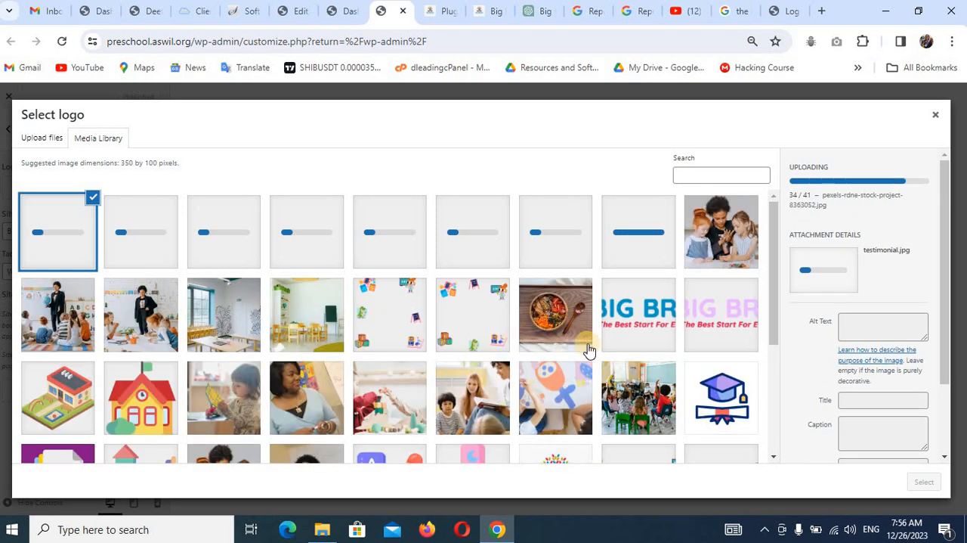
Use the uploaded logo.png with the blue BIG BRAIN lettering as the site logo, without cropping it.
click(641, 314)
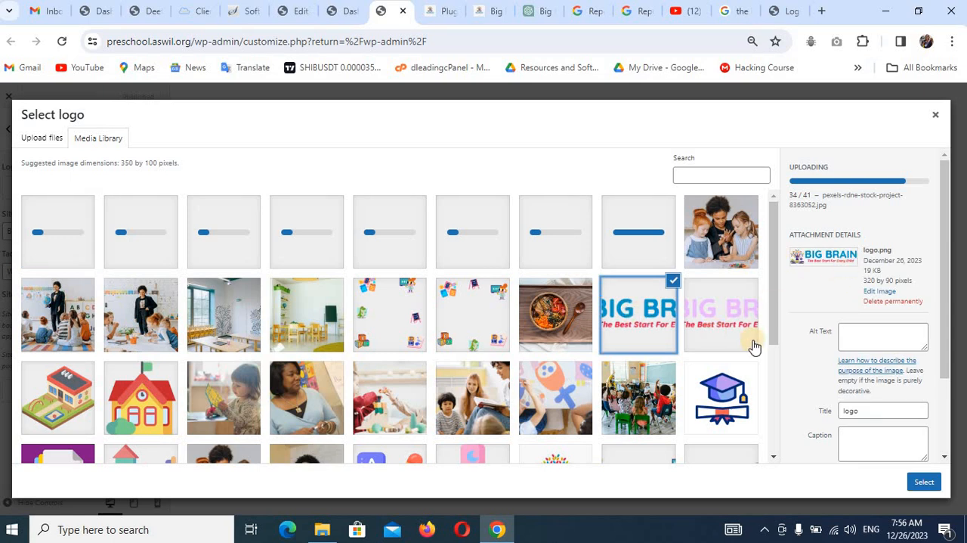
click(925, 484)
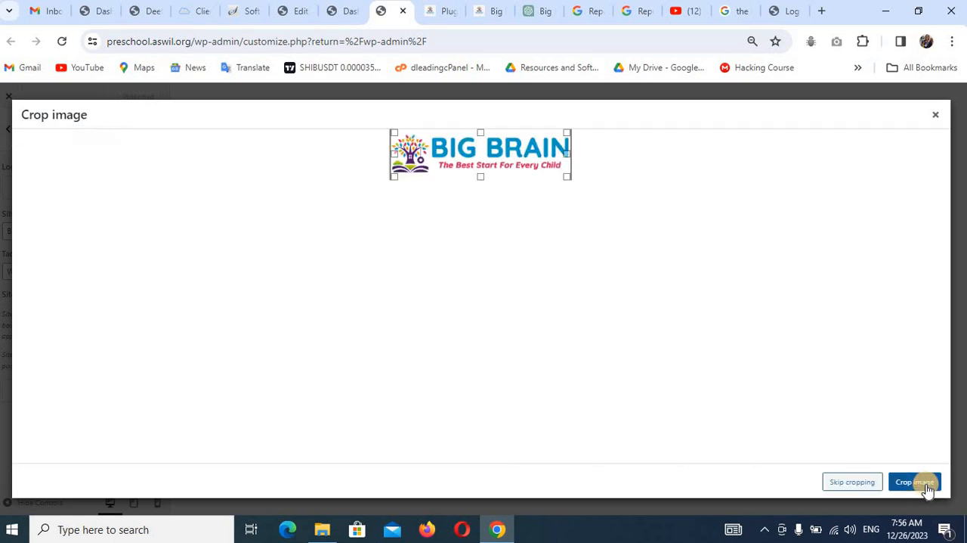
click(866, 482)
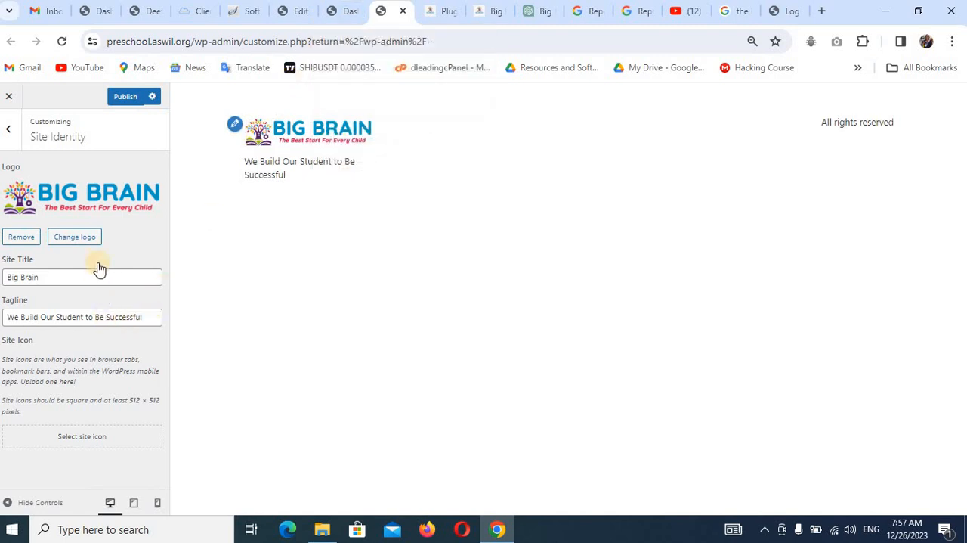
Set the square BIG BRAIN tree logo from the media library as the site icon with the full crop area, and publish the site identity changes.
click(86, 438)
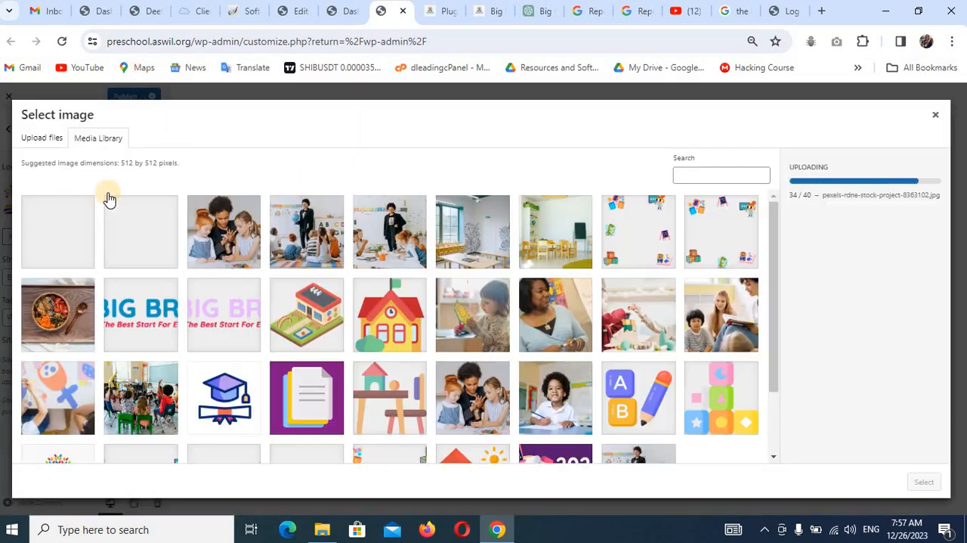
scroll(335, 289, down, 1)
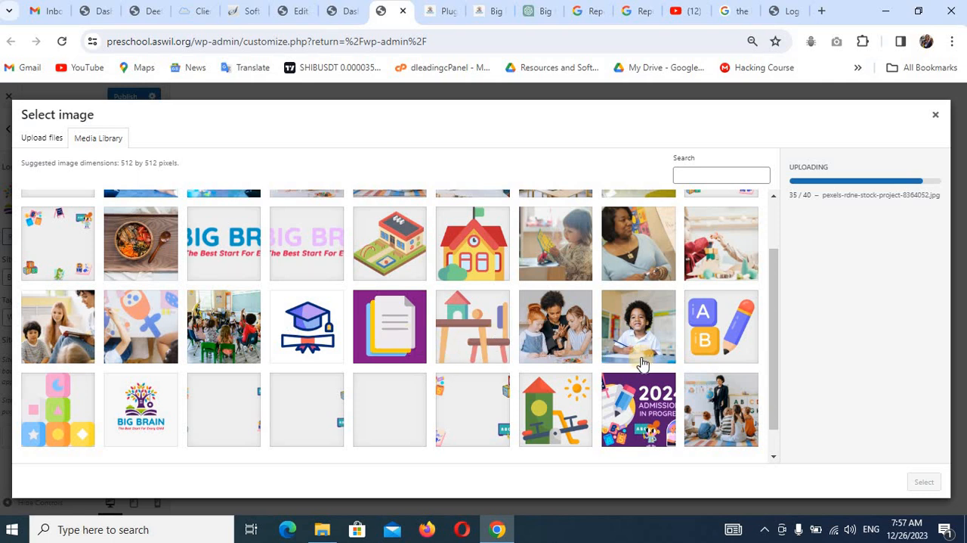
scroll(641, 364, down, 1)
scroll(641, 363, up, 2)
scroll(641, 363, up, 1)
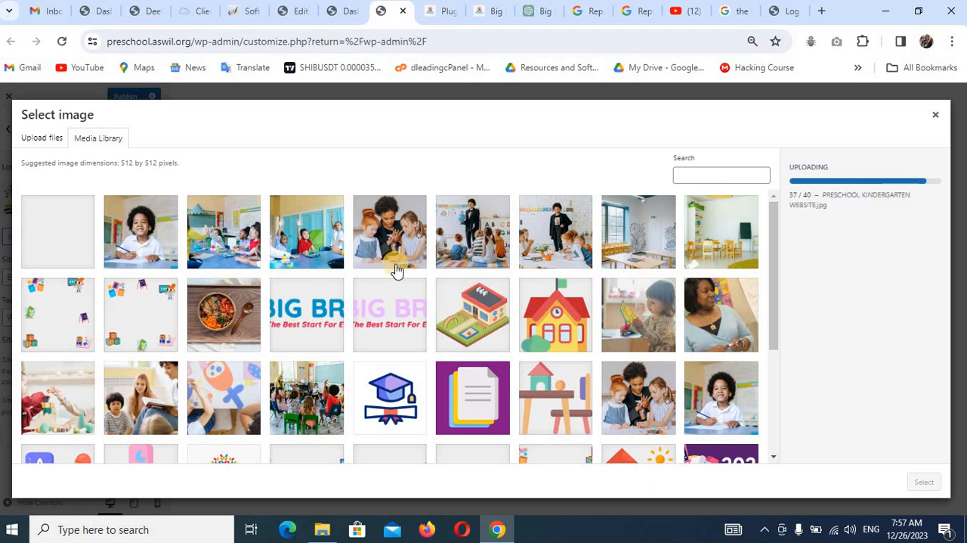
scroll(342, 276, down, 1)
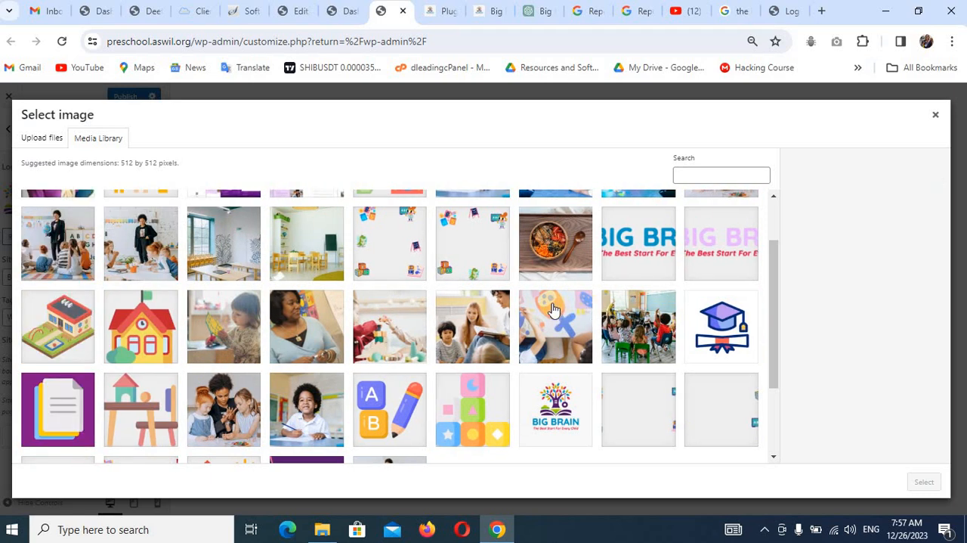
scroll(424, 321, down, 1)
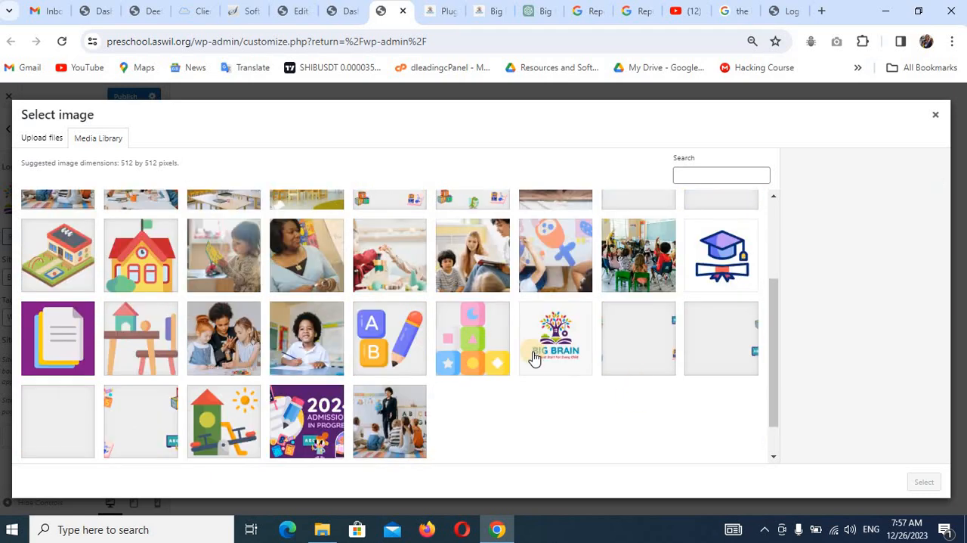
click(553, 337)
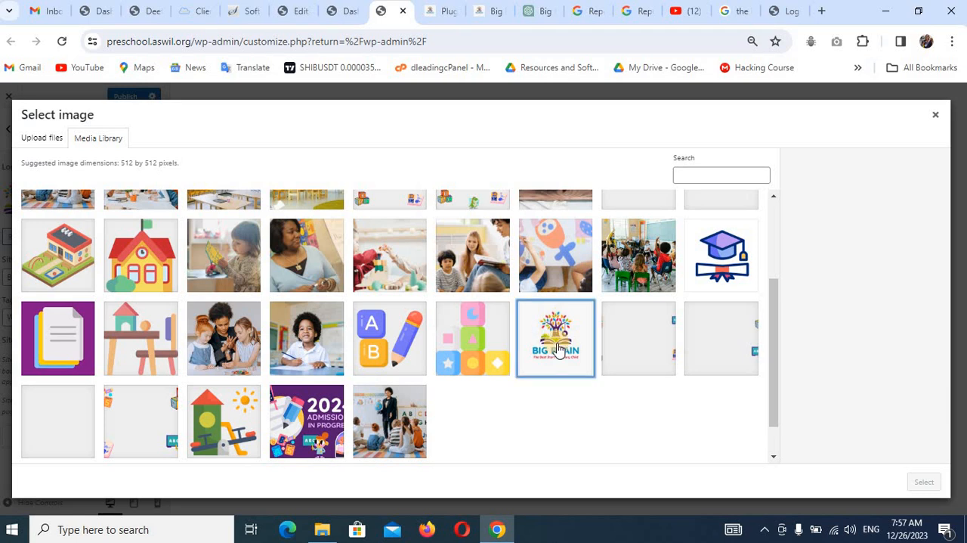
click(925, 482)
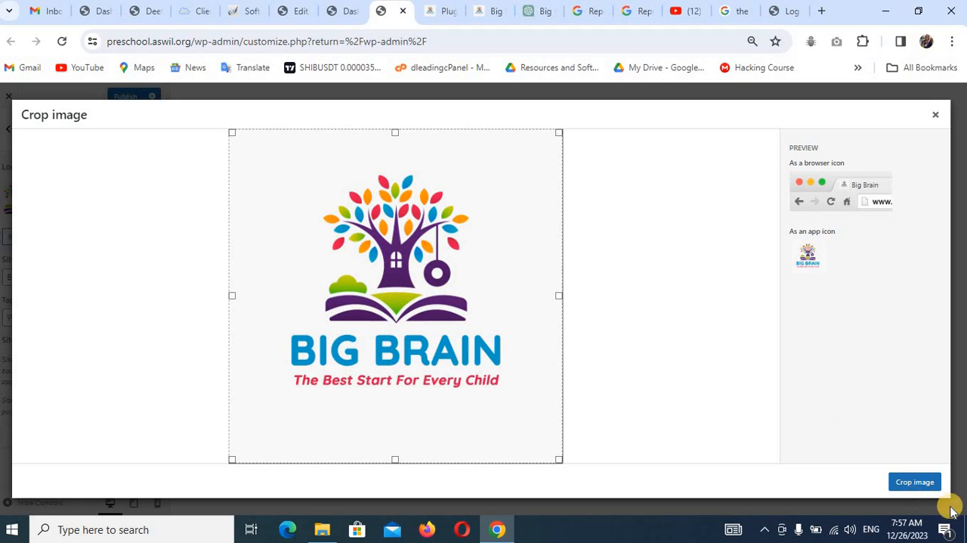
click(907, 482)
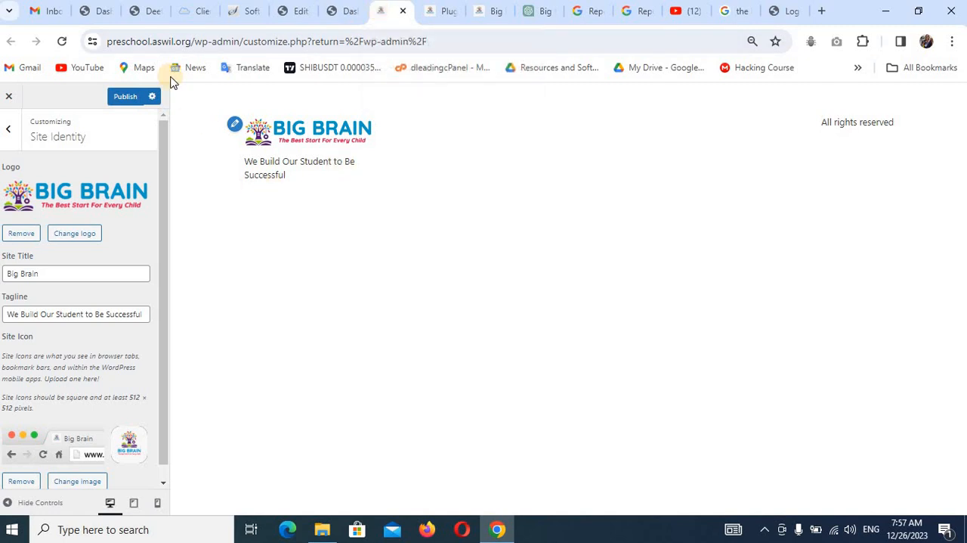
click(127, 97)
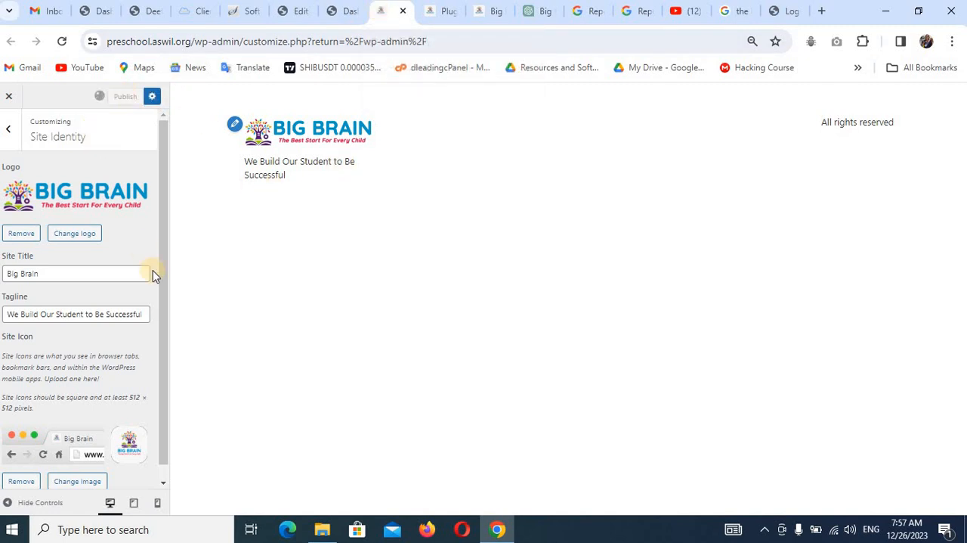
Reload the header template in the Elementor editor and place the unlocked HFB Site Logo widget in the first header container.
click(284, 12)
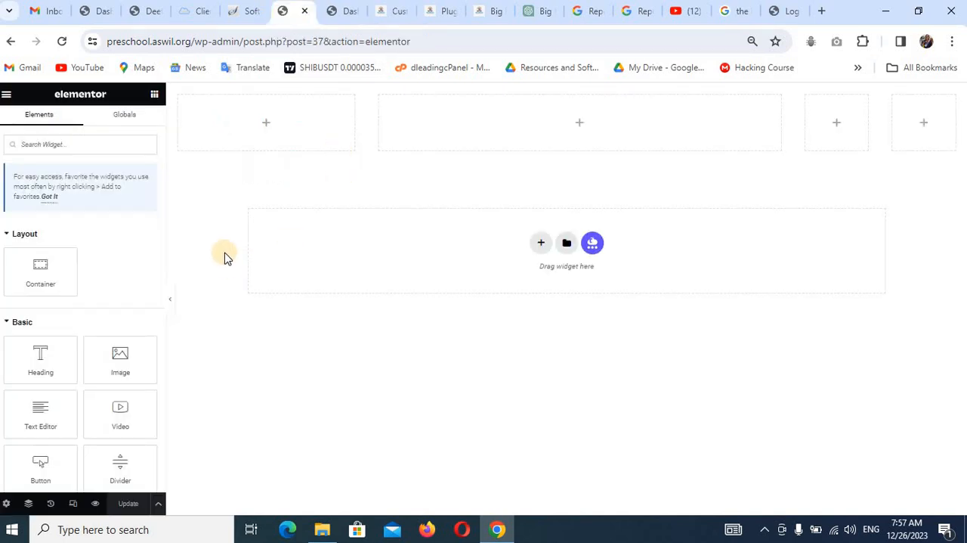
click(59, 42)
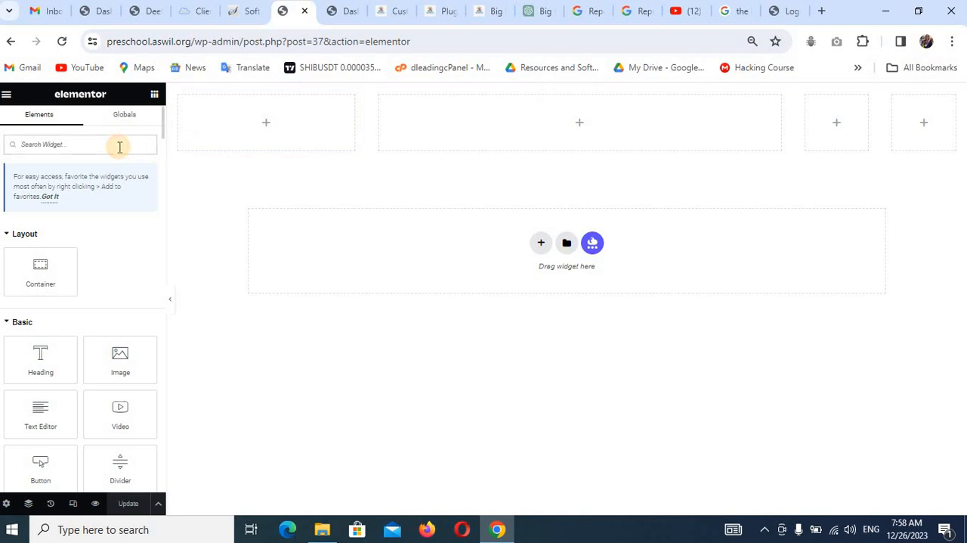
text(logo)
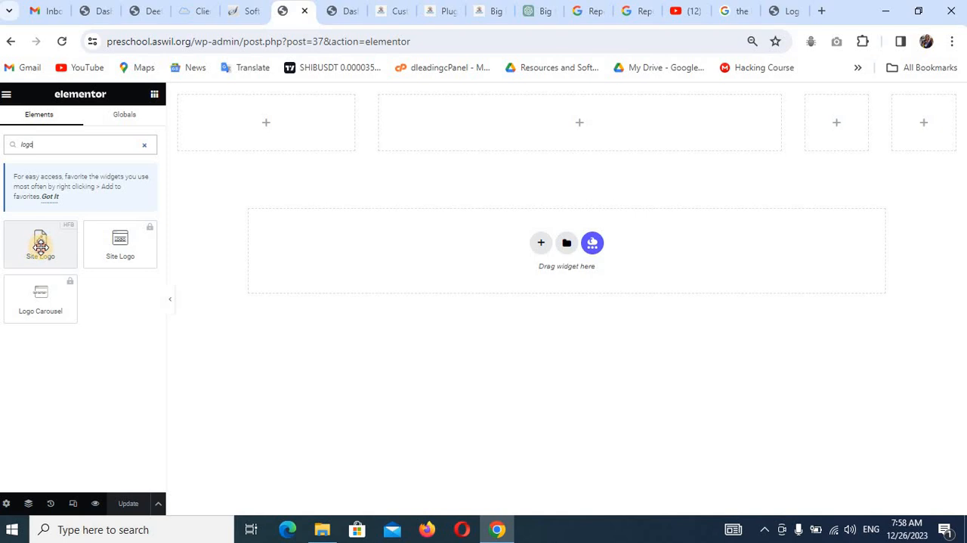
drag(41, 246, 230, 127)
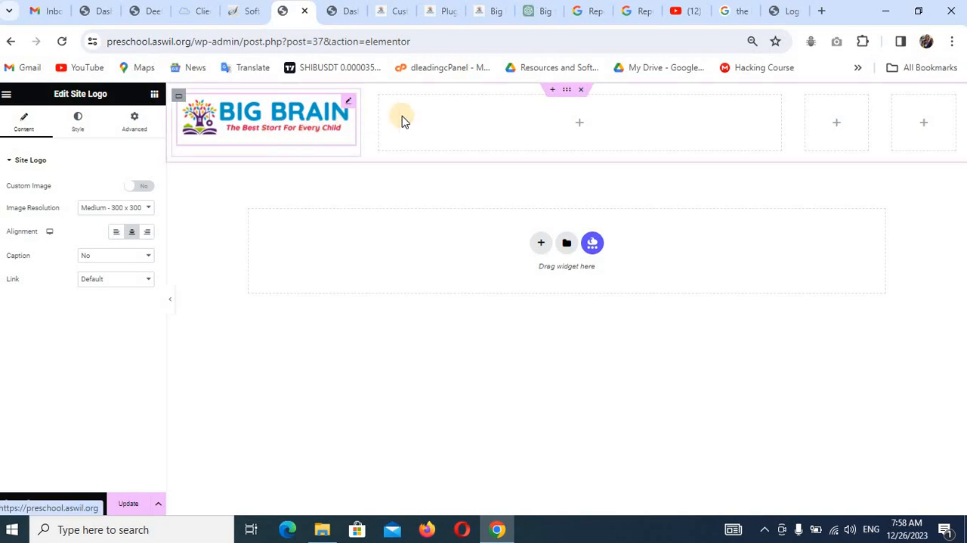
Find the navigation widgets with "nav" and place the Simple Menu widget in the wide container beside the logo.
click(515, 124)
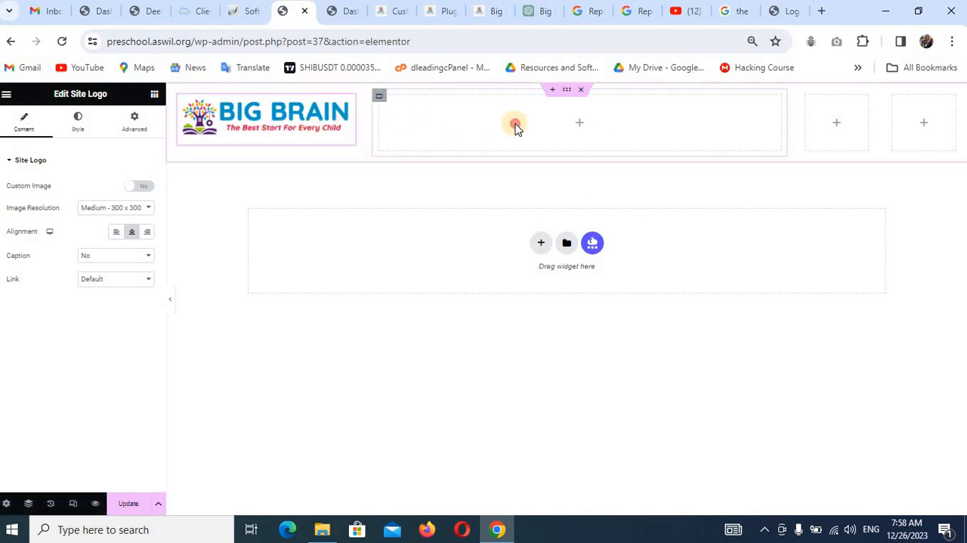
click(576, 125)
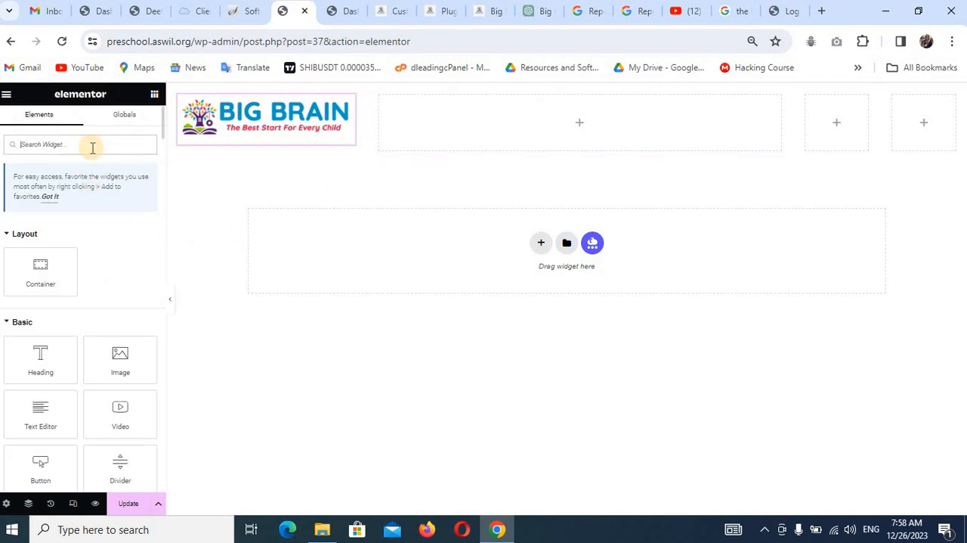
text(nav)
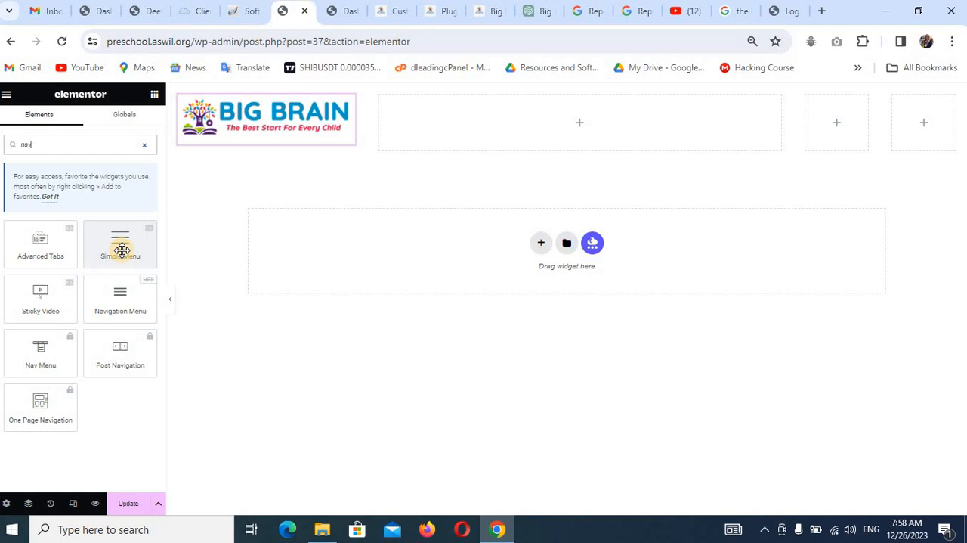
drag(121, 252, 446, 124)
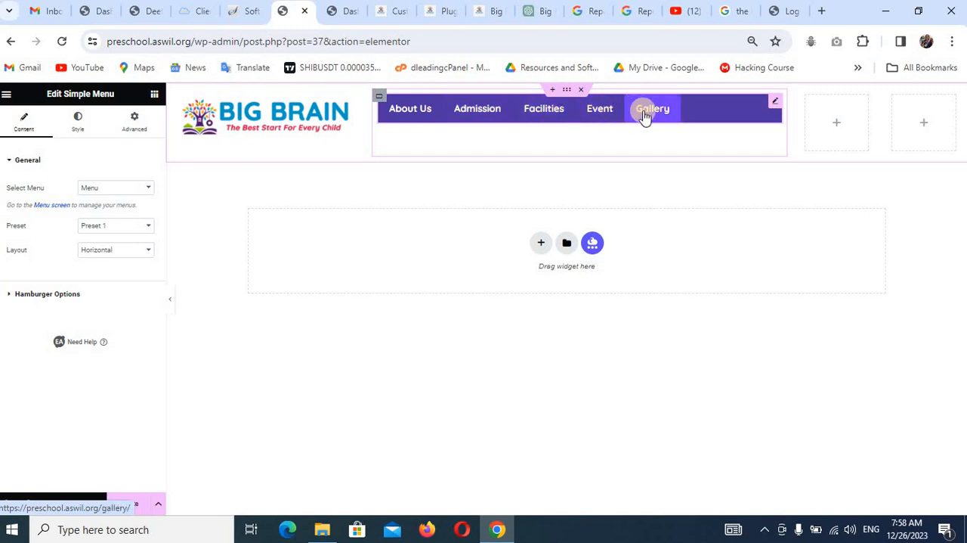
Apply Preset 3 to the Simple Menu widget and use the menu named Menu as its source.
click(122, 227)
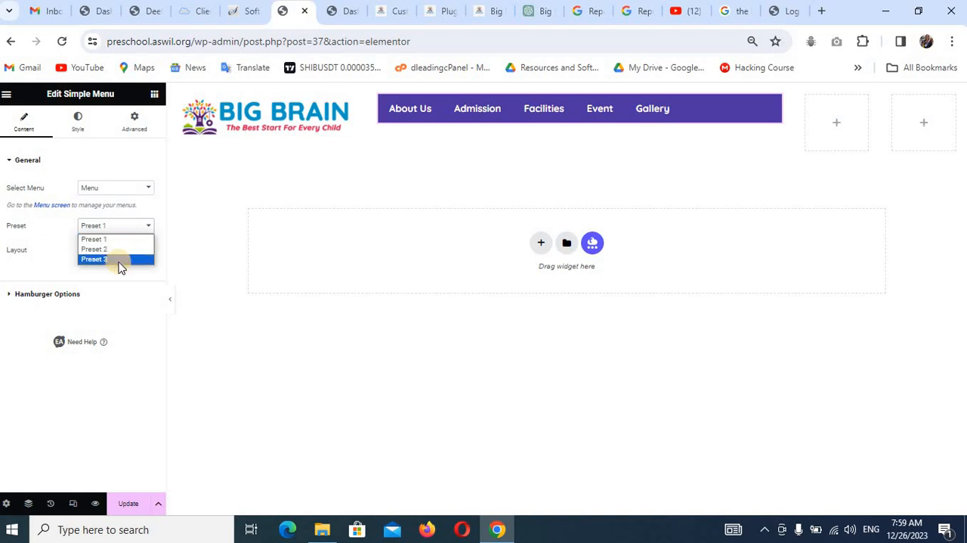
click(95, 258)
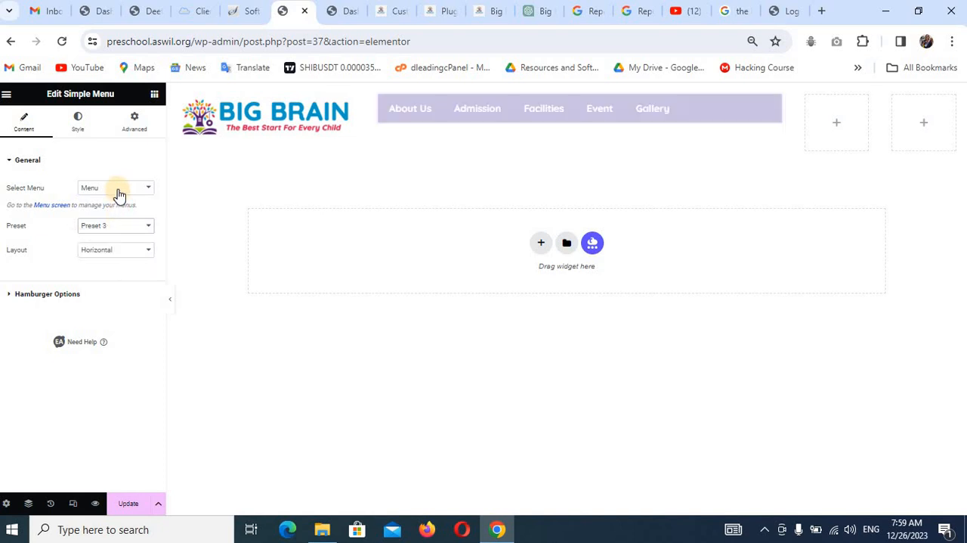
click(118, 192)
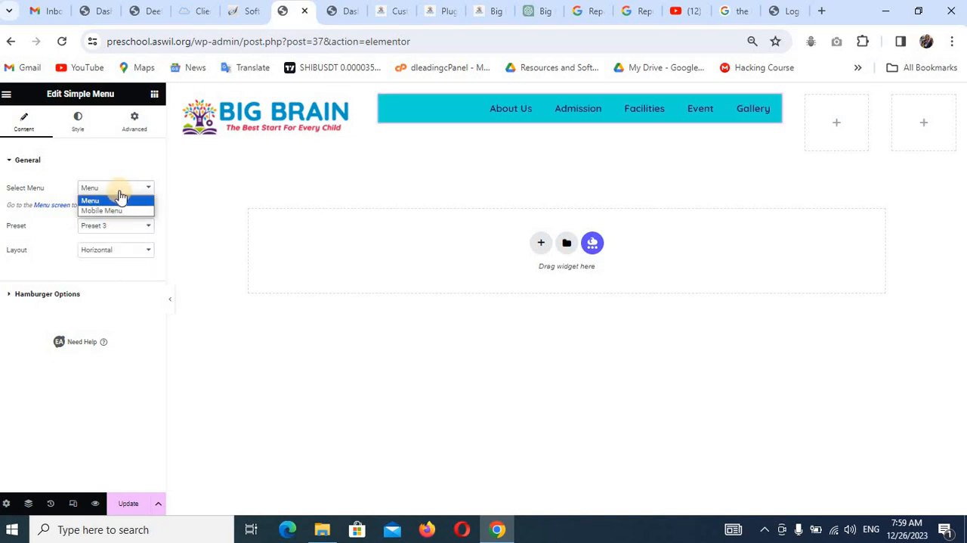
click(121, 198)
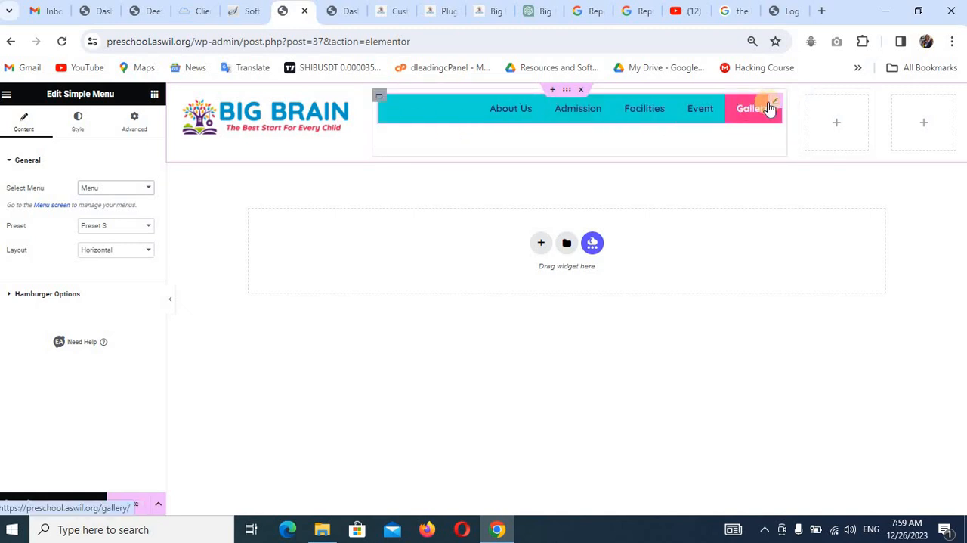
Check the menu styling on the finished Big Brain site, then set the main menu's background color to white, #FFFFFF.
click(83, 129)
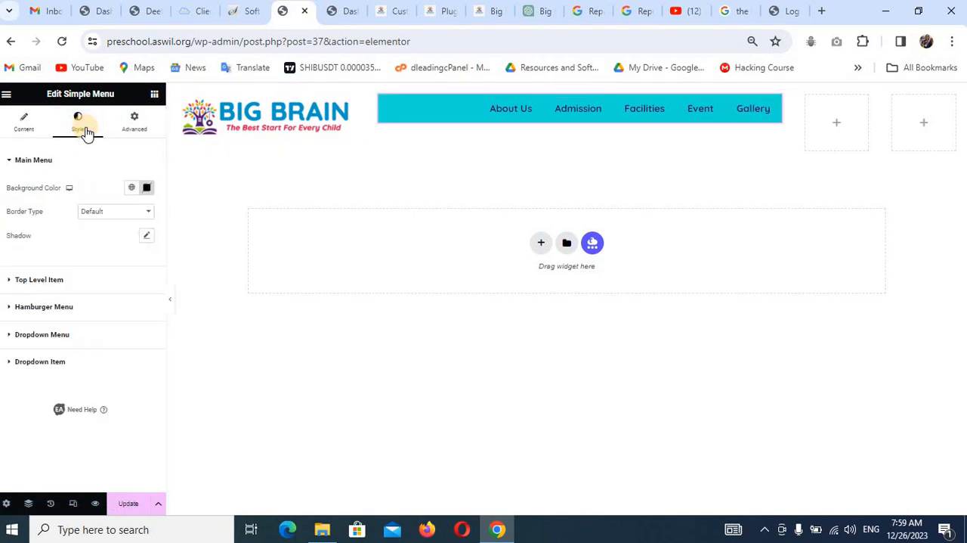
click(132, 188)
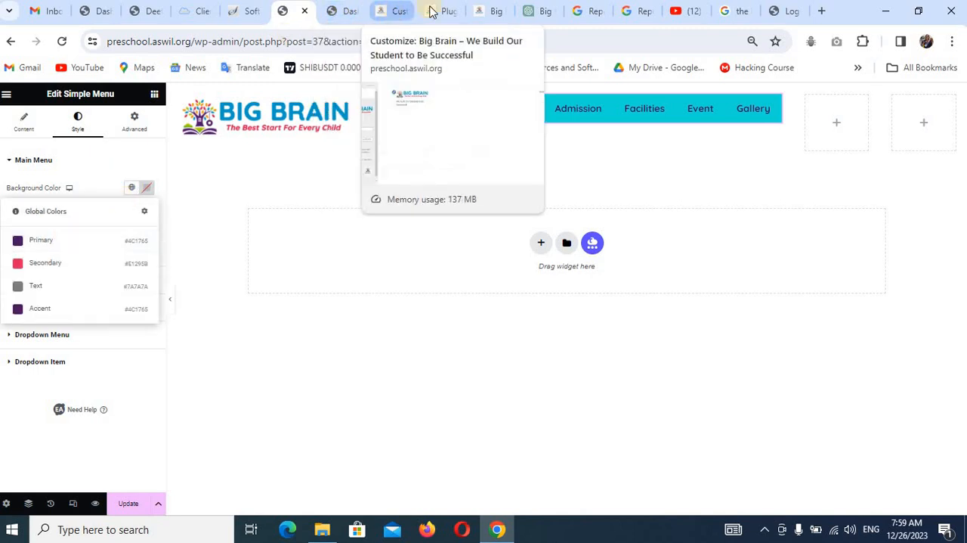
click(486, 14)
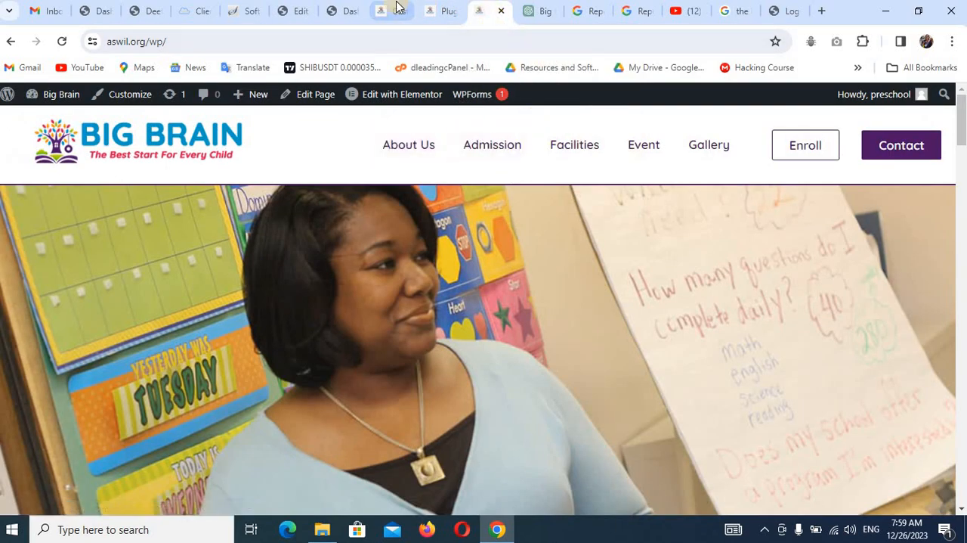
click(288, 12)
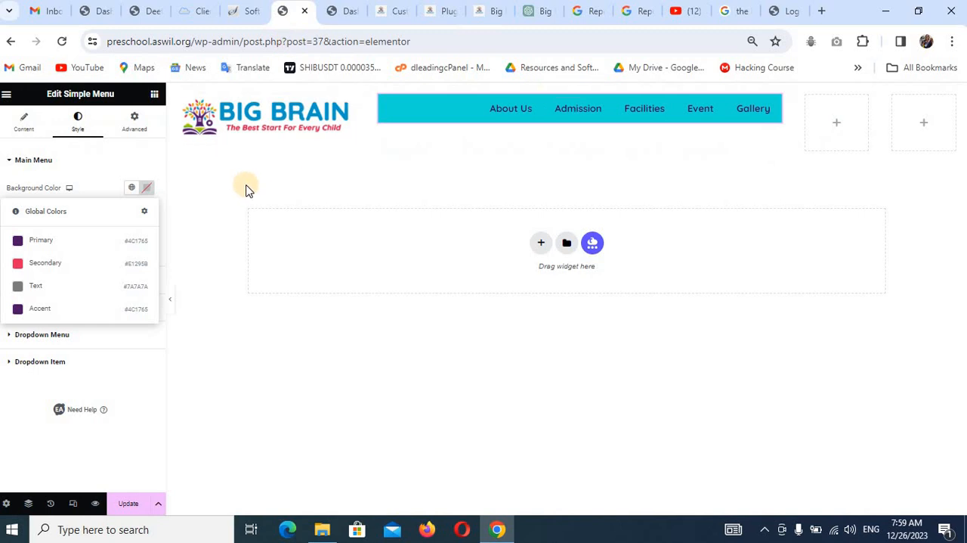
click(146, 189)
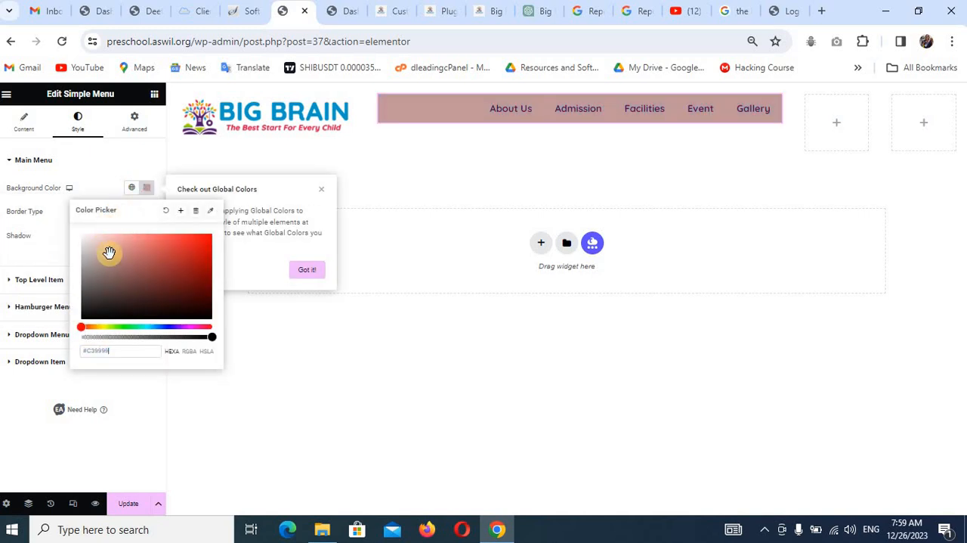
drag(106, 243, 62, 232)
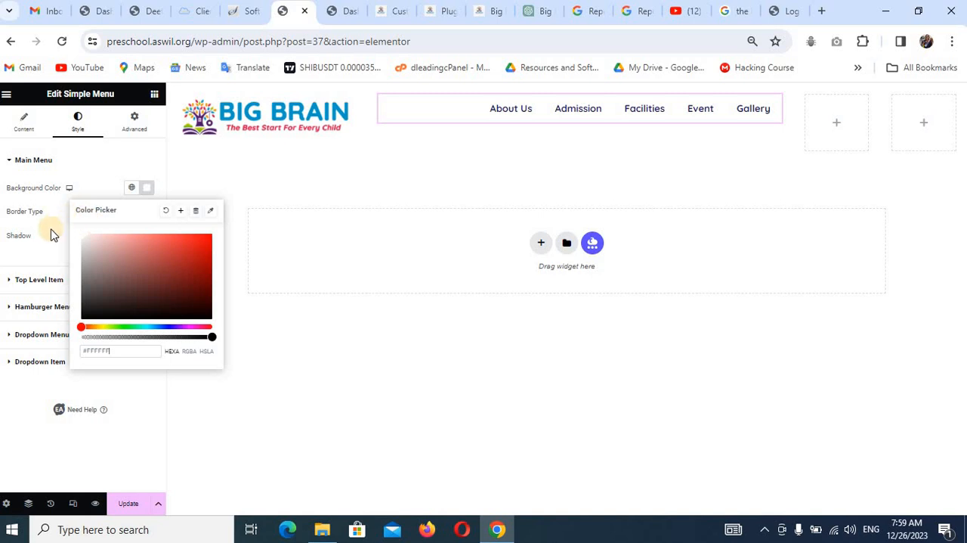
click(53, 238)
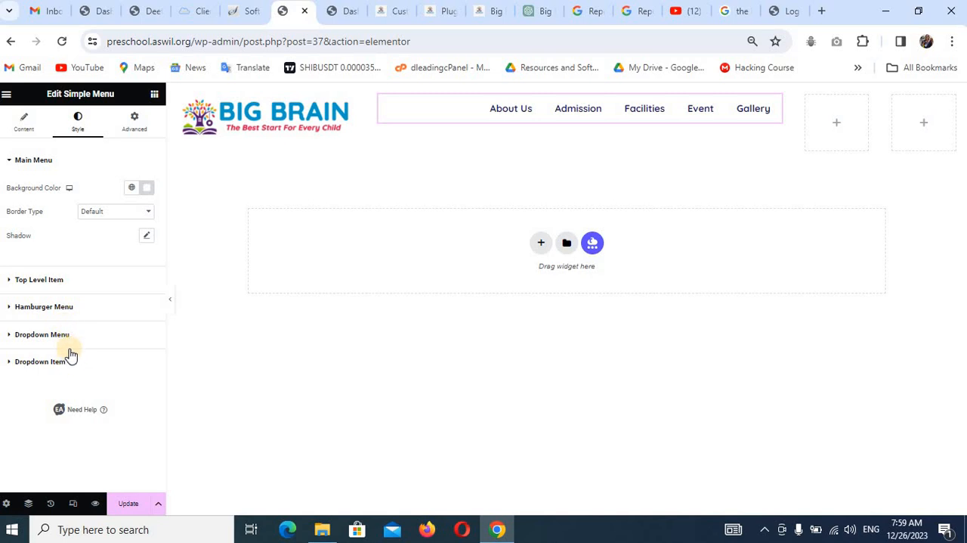
Set the default text color of the hamburger menu items to the Primary global color.
click(79, 310)
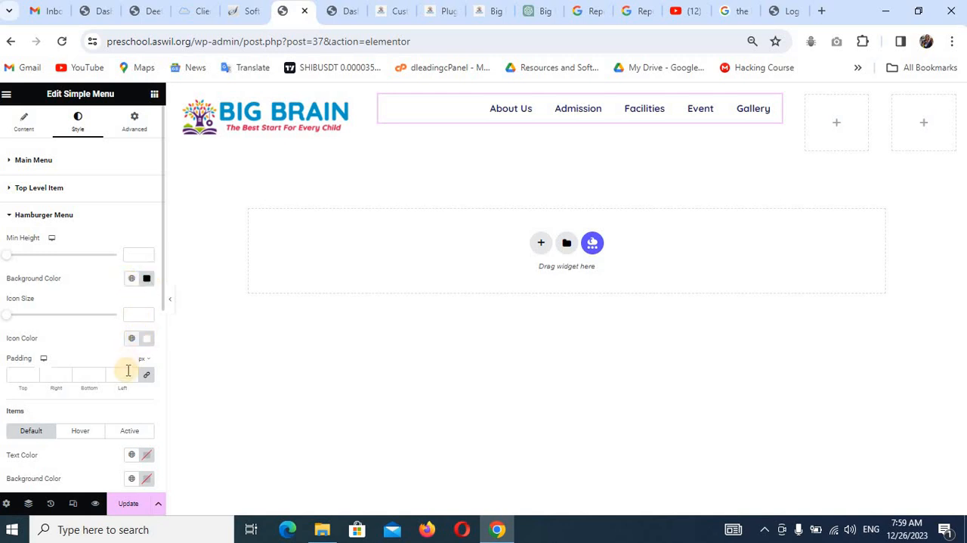
scroll(127, 393, down, 1)
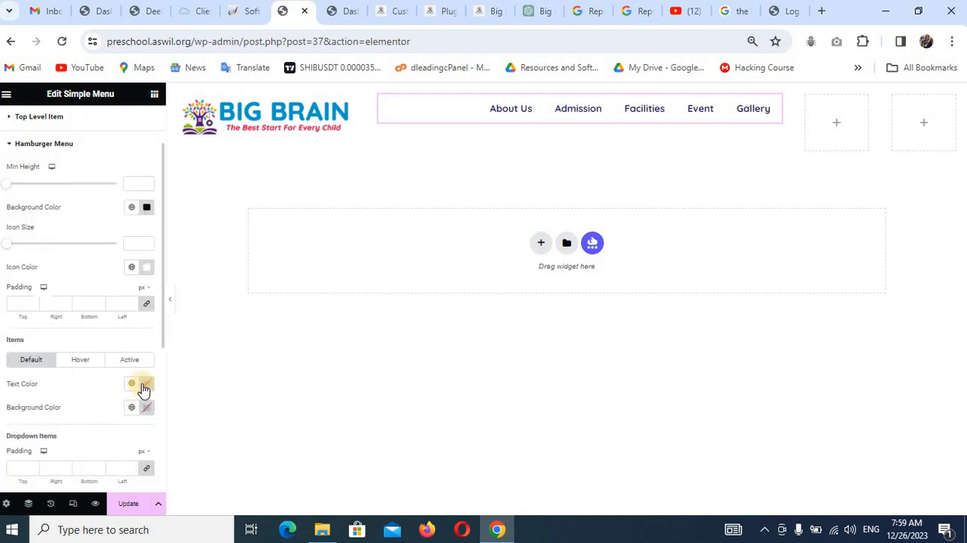
click(132, 384)
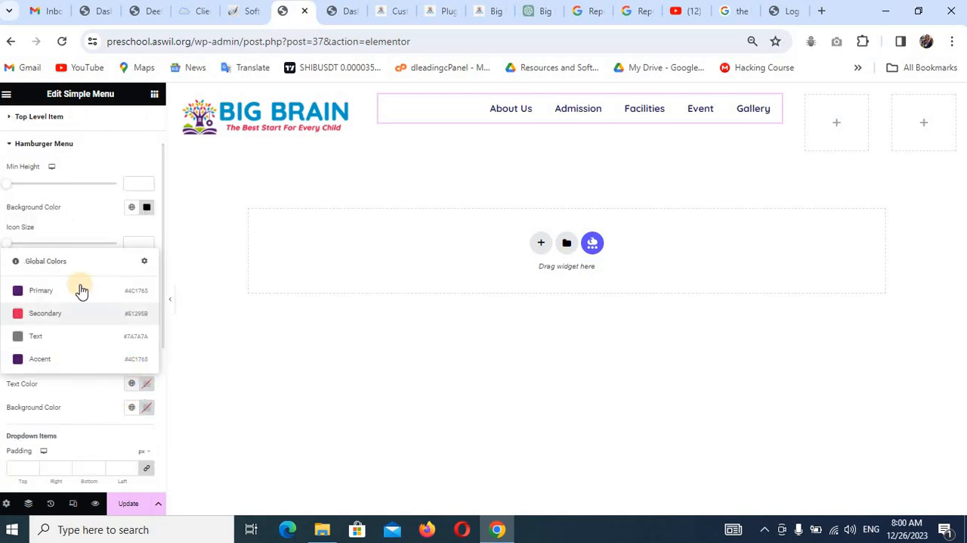
click(80, 290)
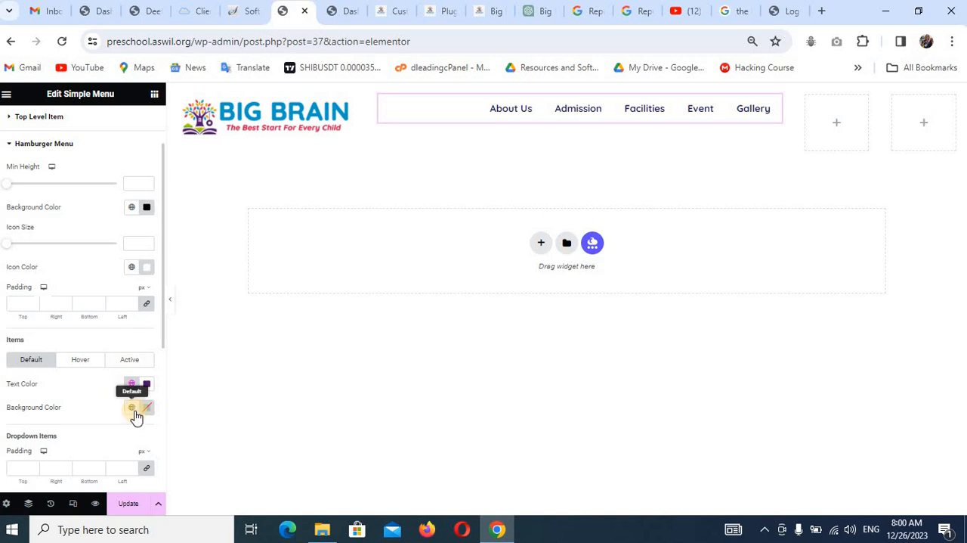
Set the default text color of the menu's dropdown items to the Primary global color.
scroll(134, 389, down, 4)
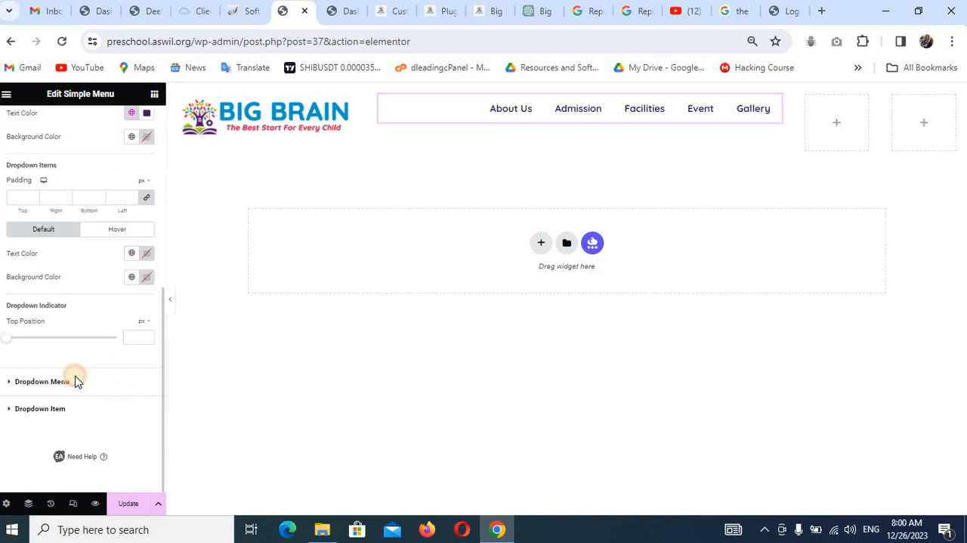
click(75, 381)
scroll(86, 357, down, 1)
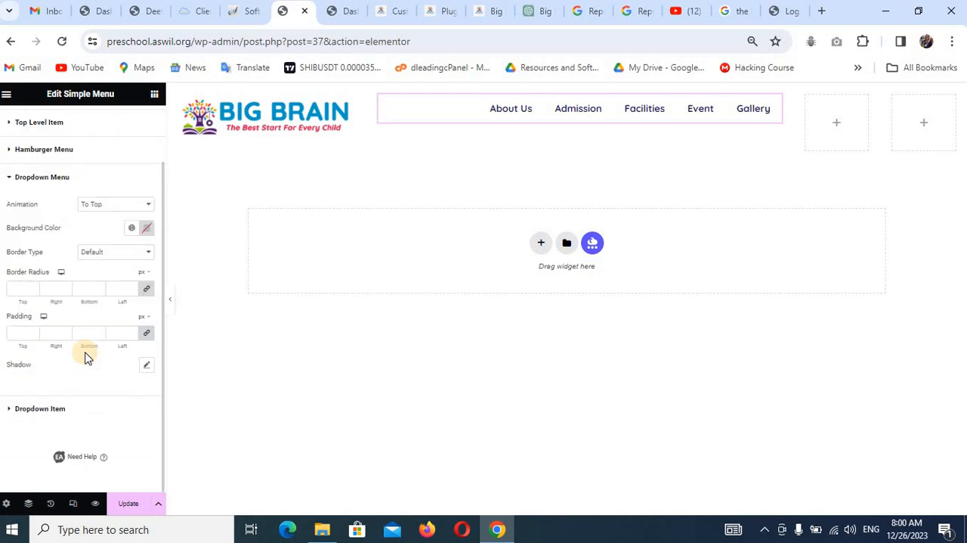
click(40, 408)
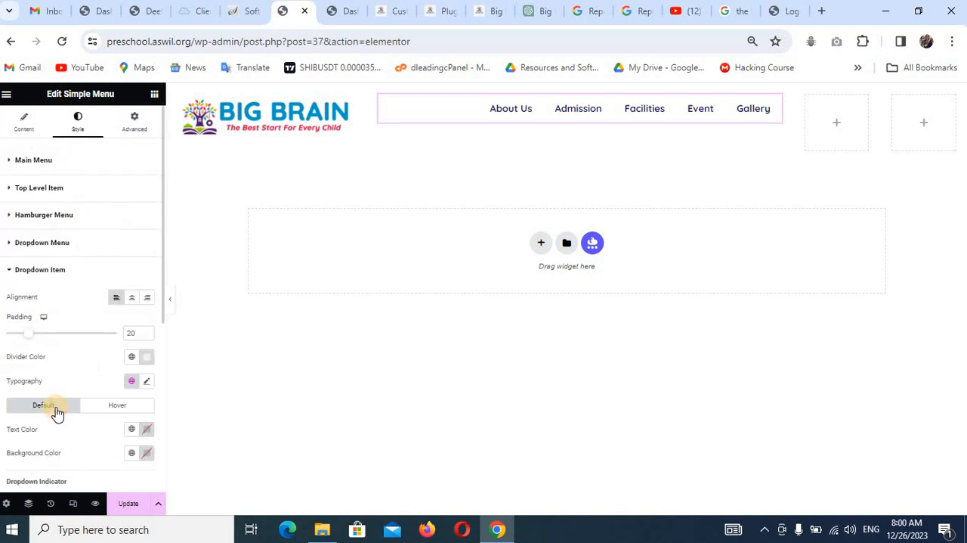
click(144, 431)
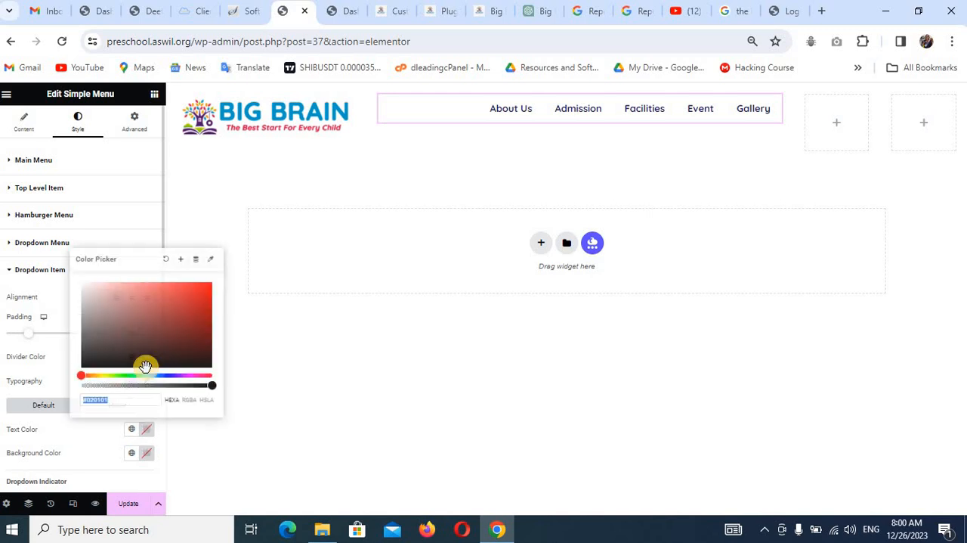
click(133, 430)
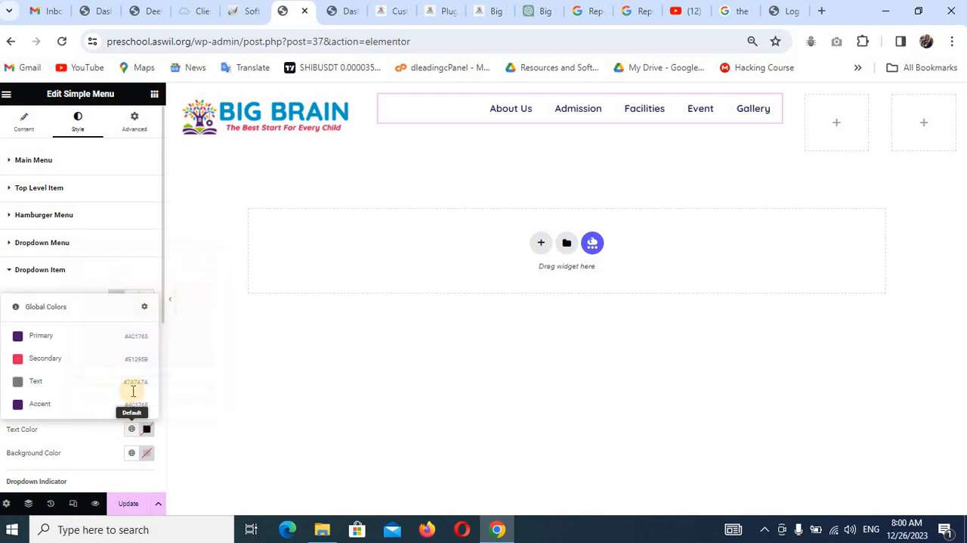
click(71, 344)
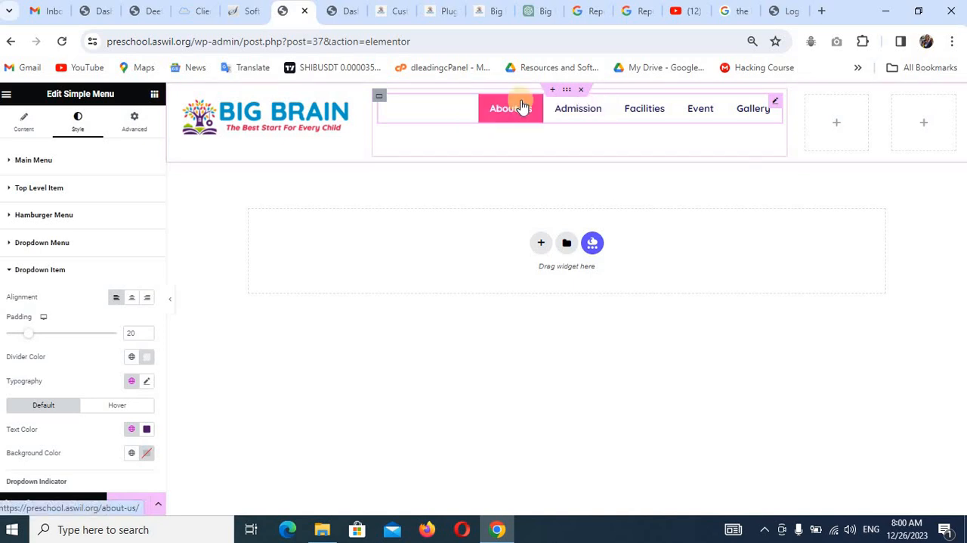
Check the header on the finished Big Brain site, then place a Button widget in the first empty container beside the menu.
click(490, 15)
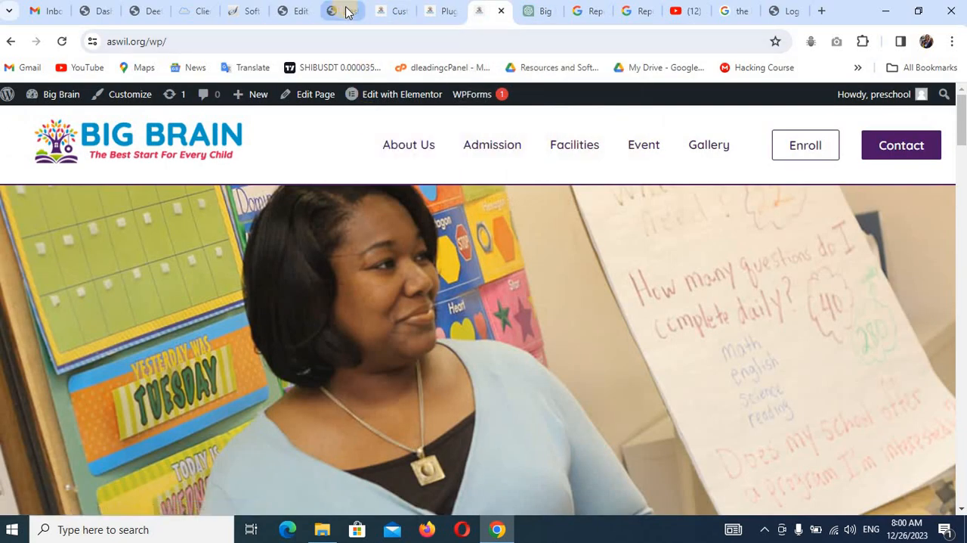
click(306, 15)
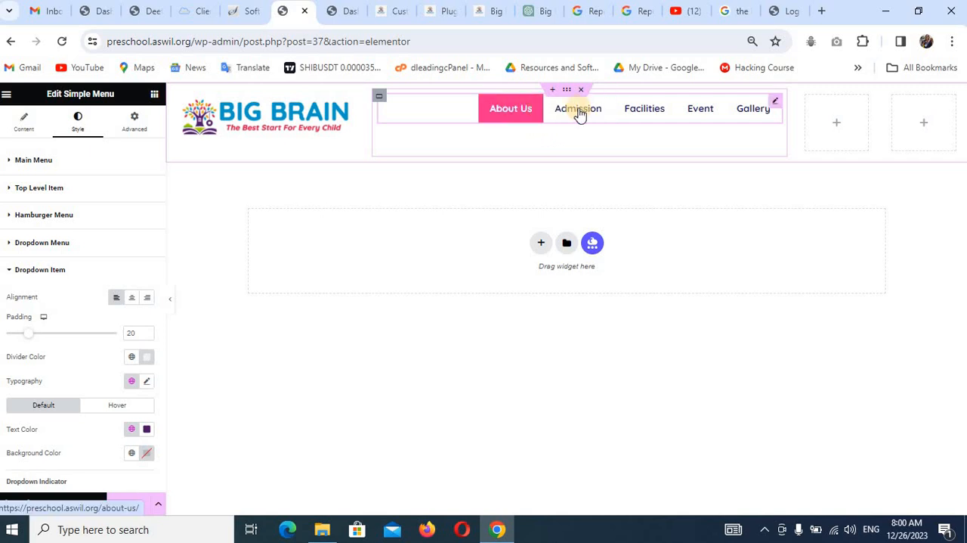
click(839, 133)
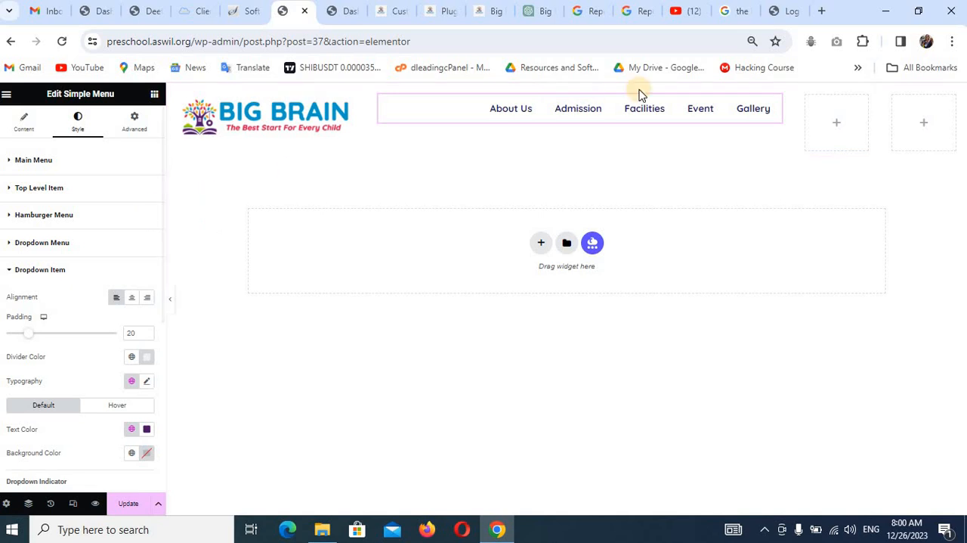
click(830, 123)
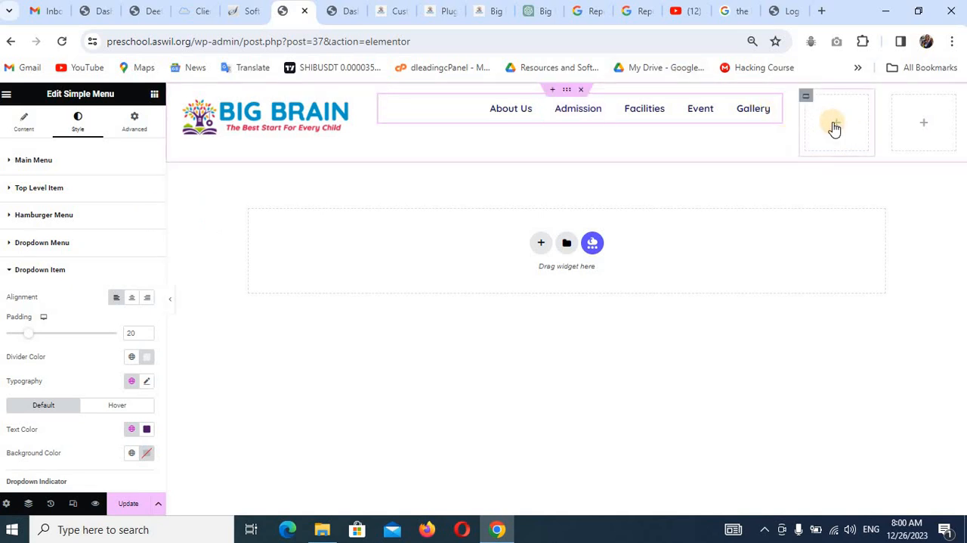
click(834, 126)
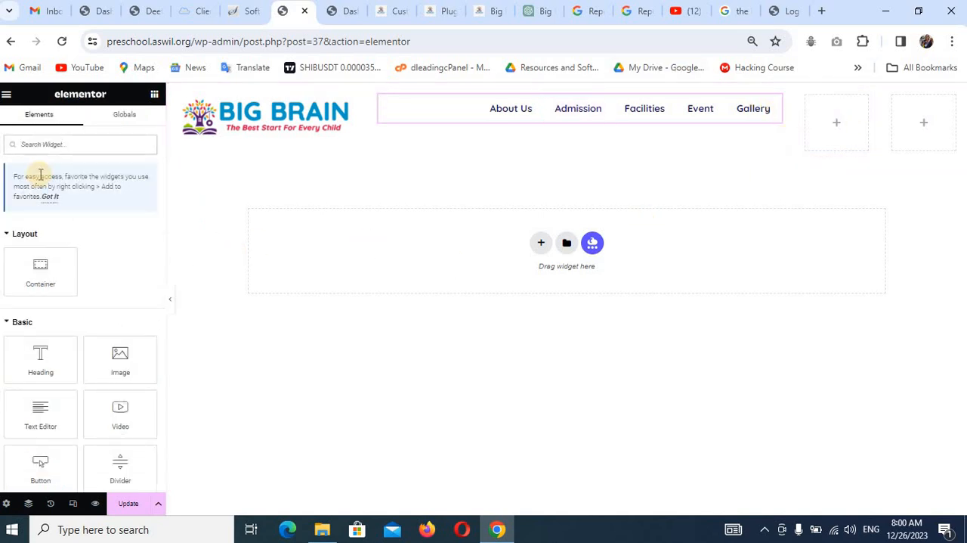
click(66, 143)
text(bo)
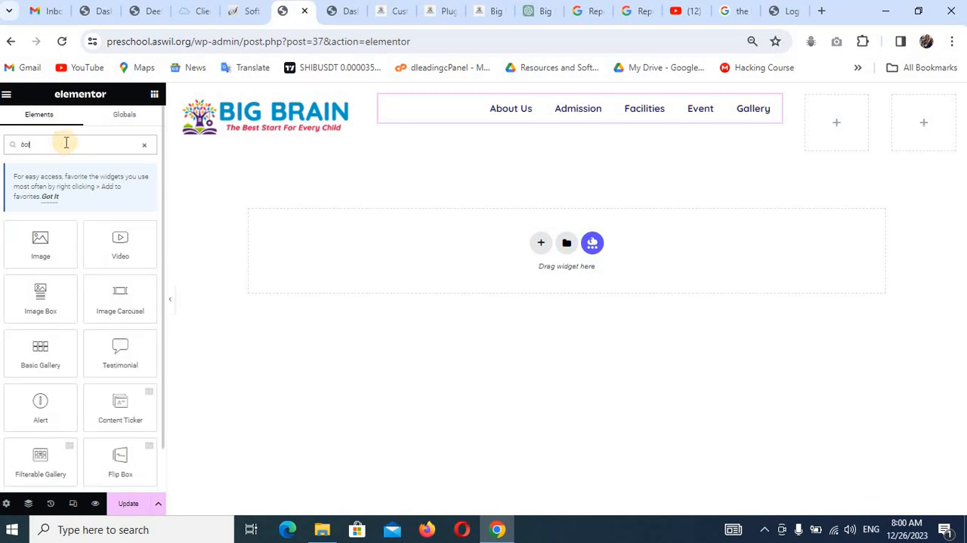
text(t)
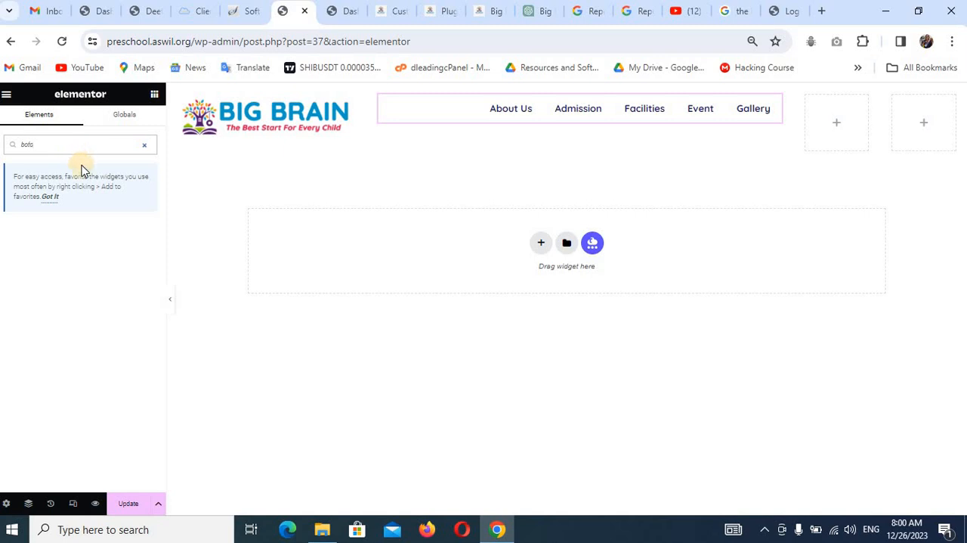
key(BackSpace)
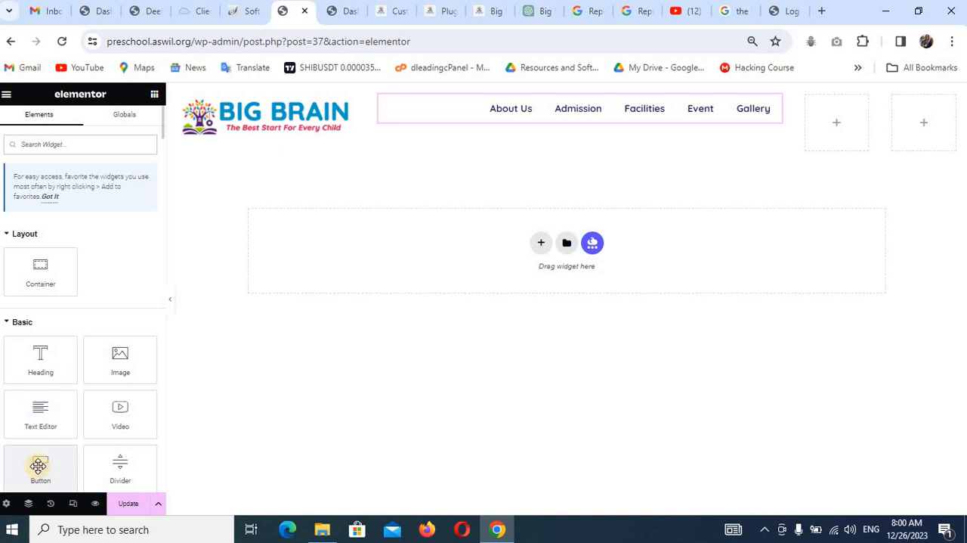
drag(39, 466, 844, 136)
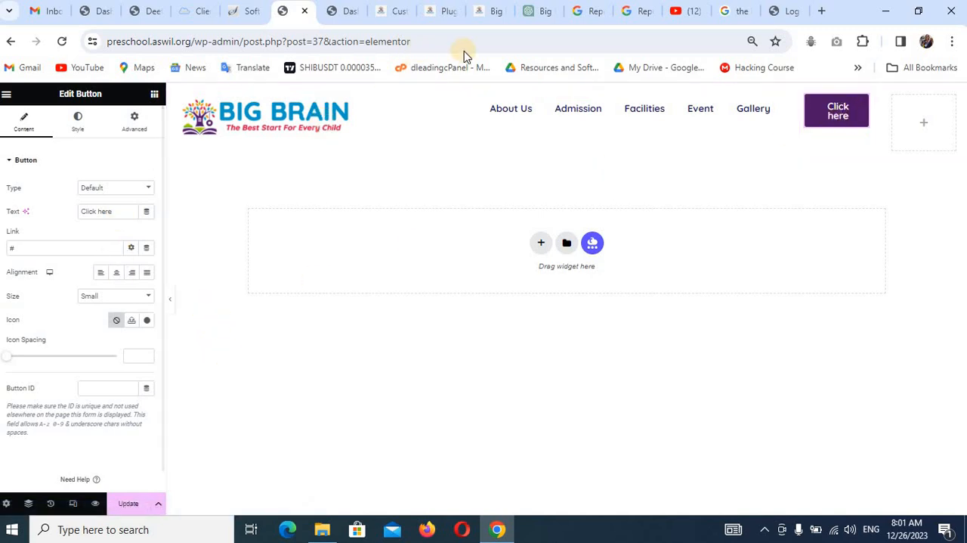
Check the button label on the finished site, then set the new button's text to Enroll and link it to the Admission page.
click(485, 15)
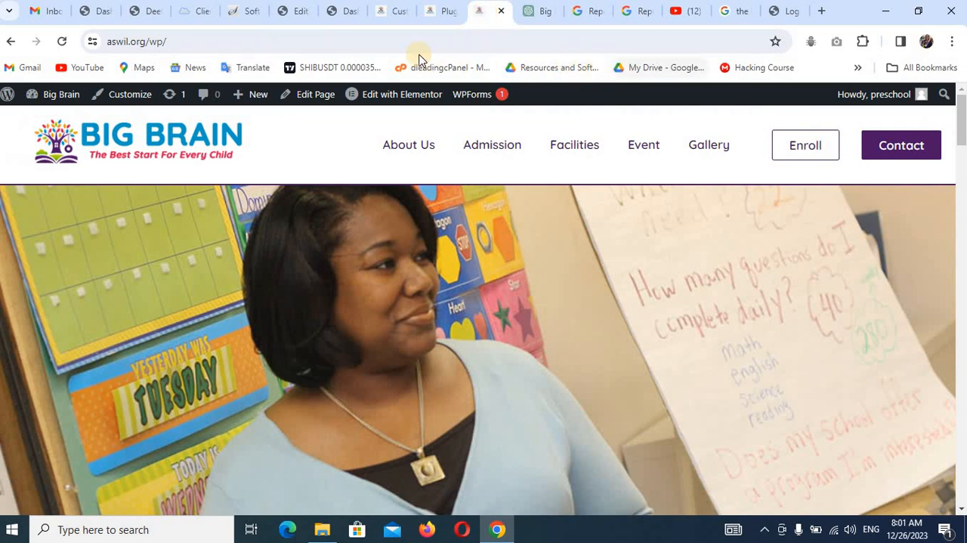
click(293, 15)
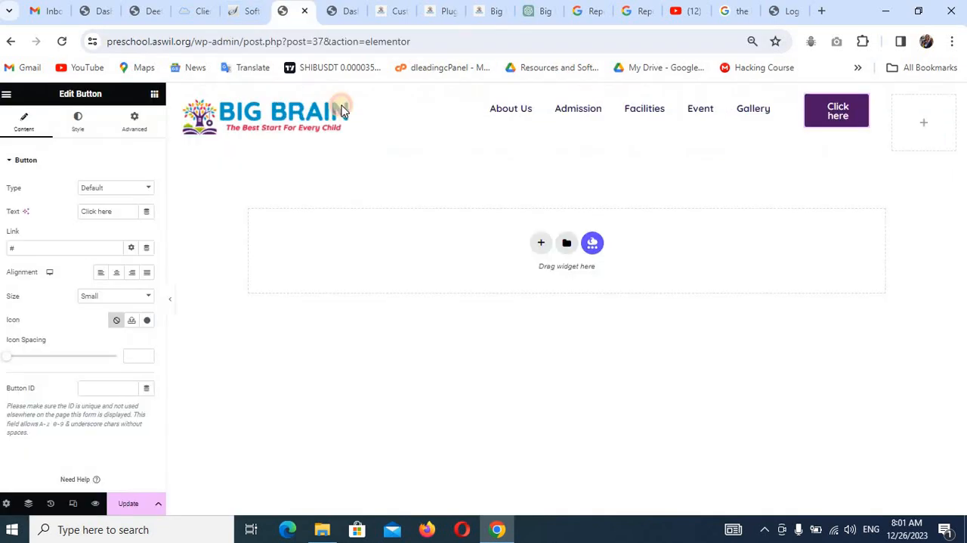
triple_click(104, 213)
text(Enroll)
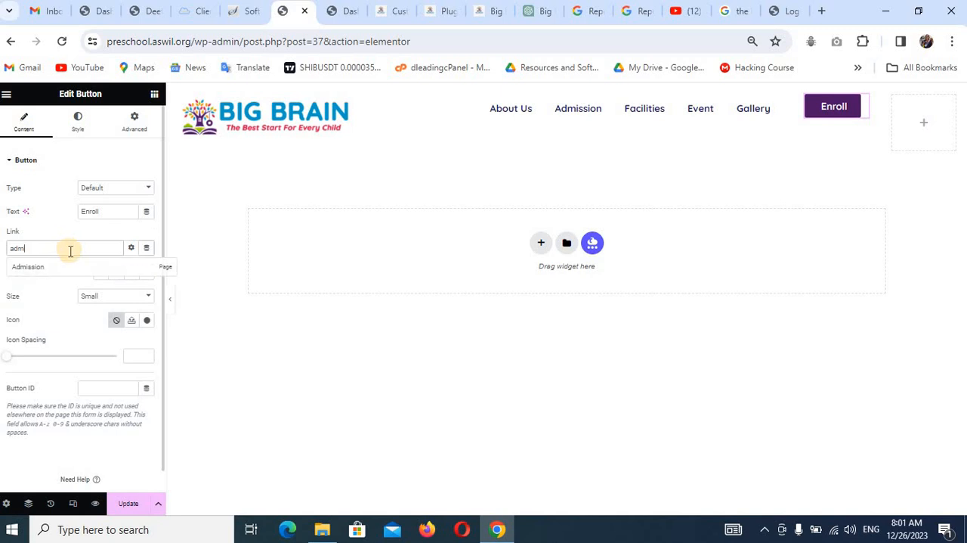
click(63, 267)
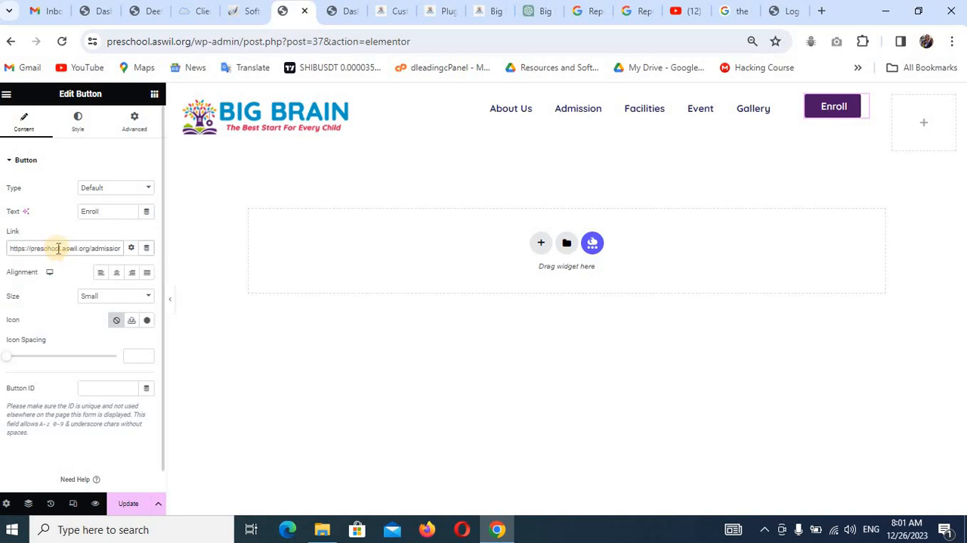
Copy the Enroll button and paste it into the remaining empty header container.
right_click(861, 105)
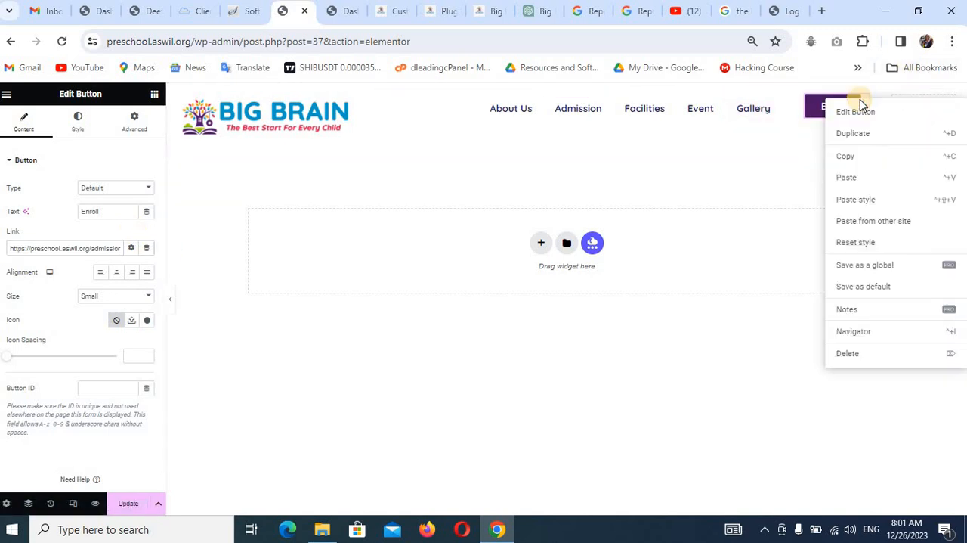
click(859, 157)
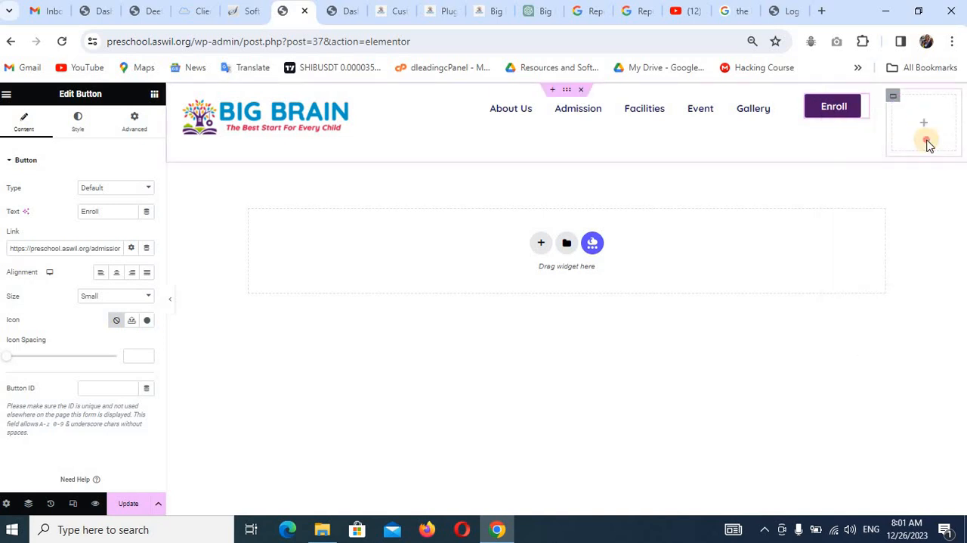
click(920, 130)
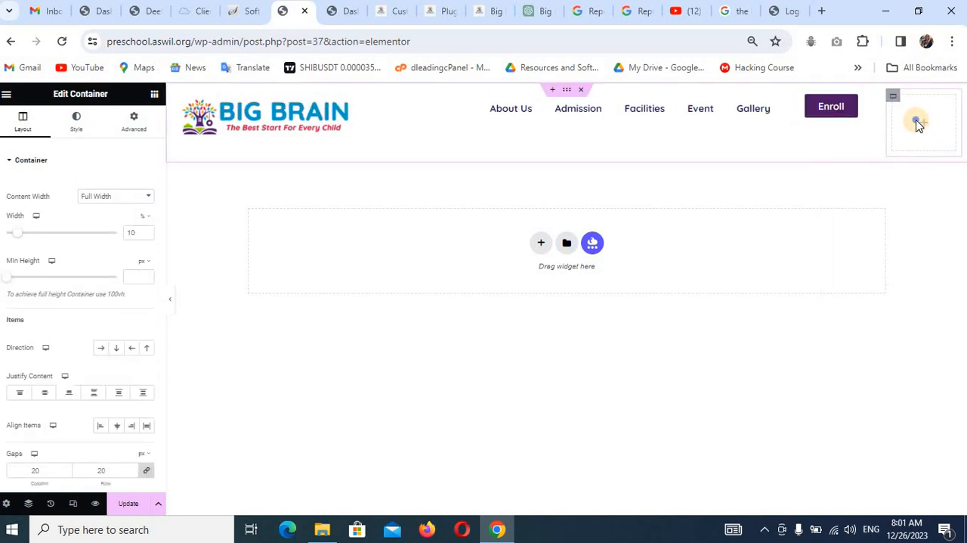
right_click(917, 124)
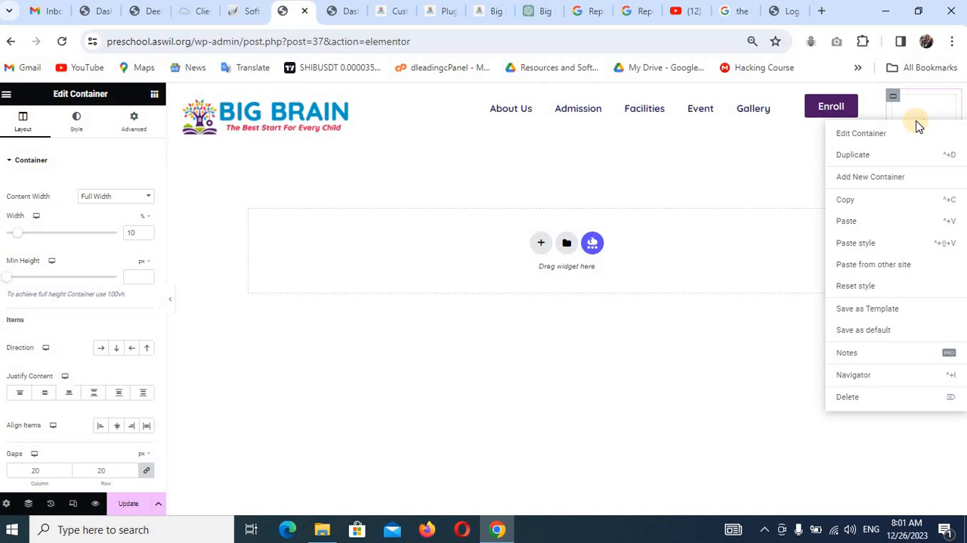
click(882, 220)
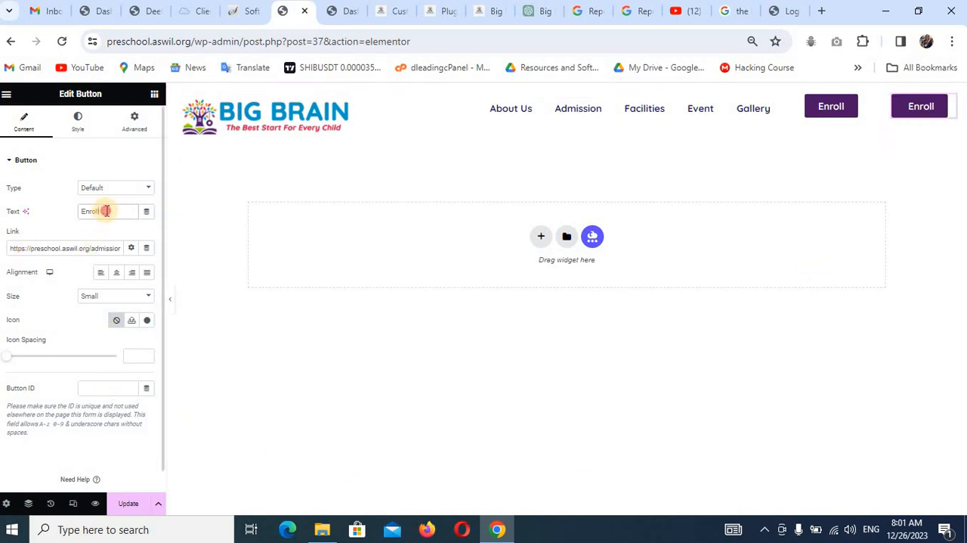
Set the pasted button's text to Contact and link it to the Contact page.
text(Contact)
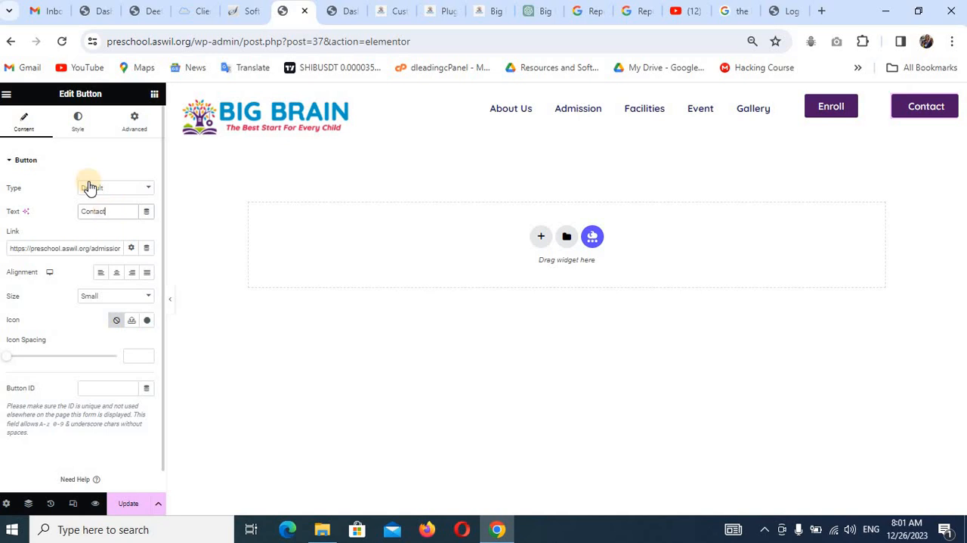
triple_click(64, 247)
key(BackSpace)
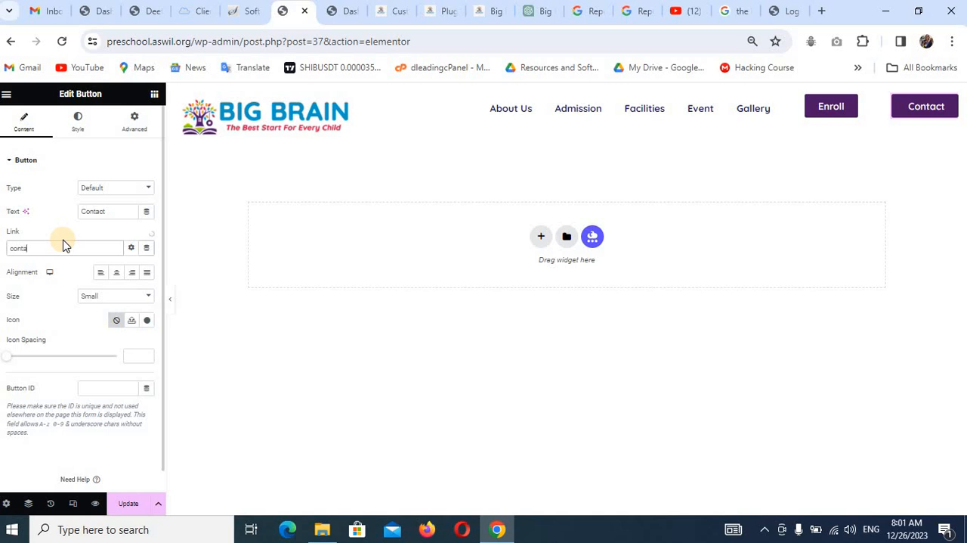
text(contact)
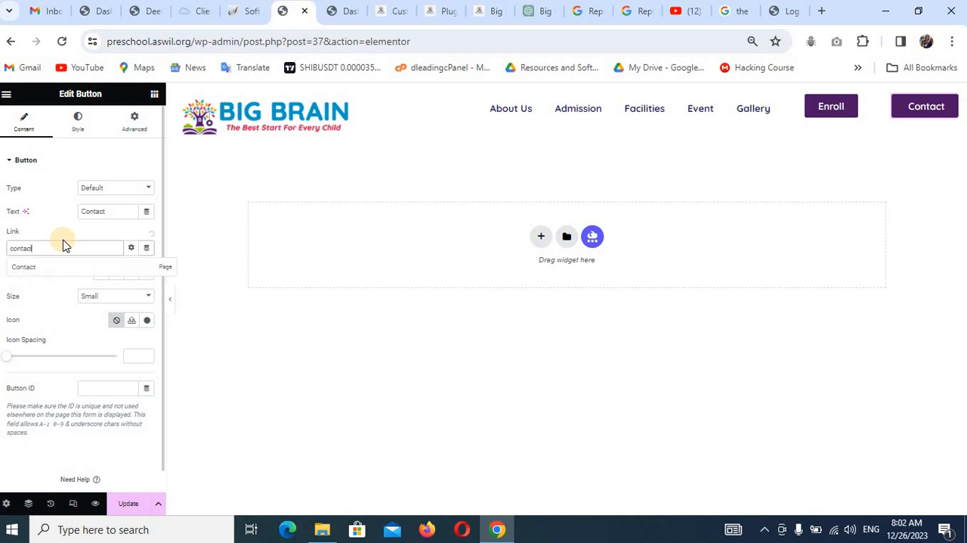
click(22, 267)
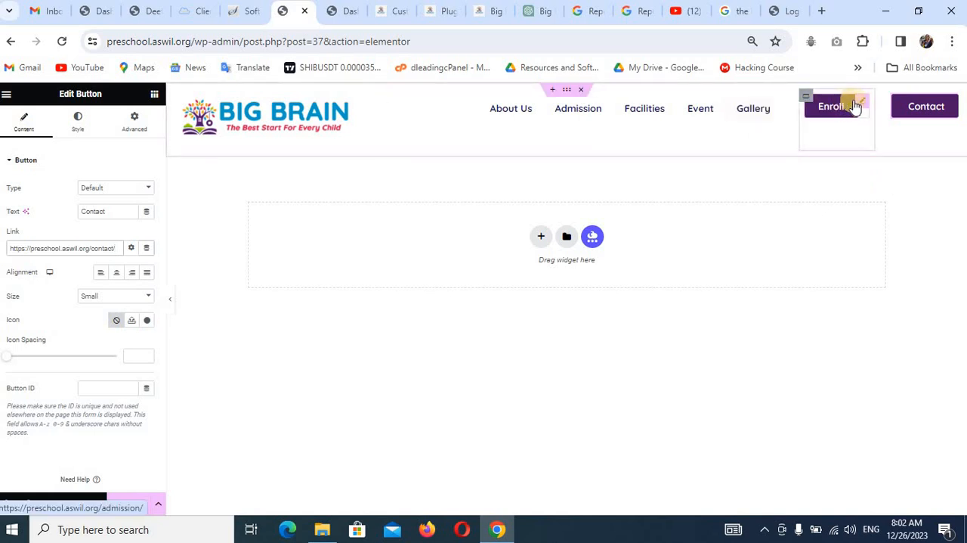
Align the Enroll button to the right and the Contact button to the left within their containers.
click(860, 102)
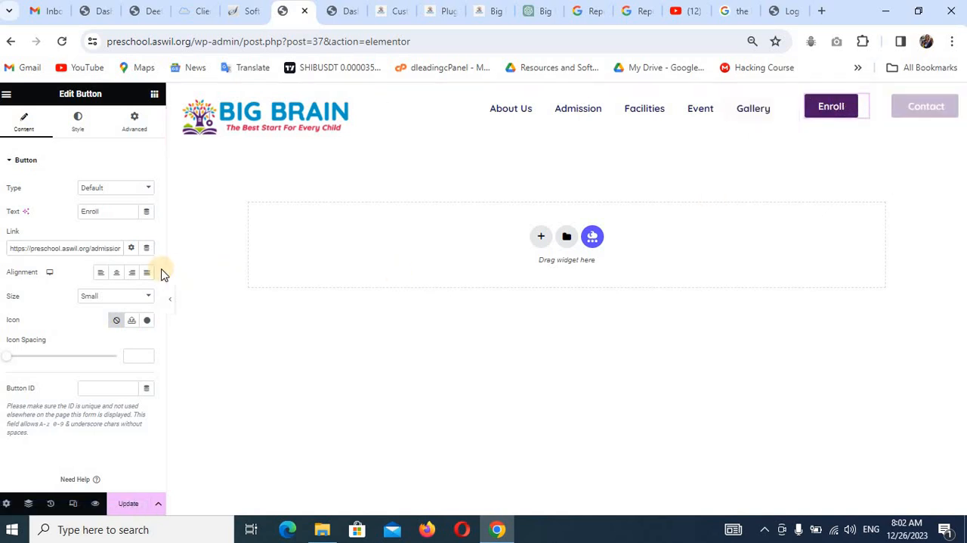
click(135, 273)
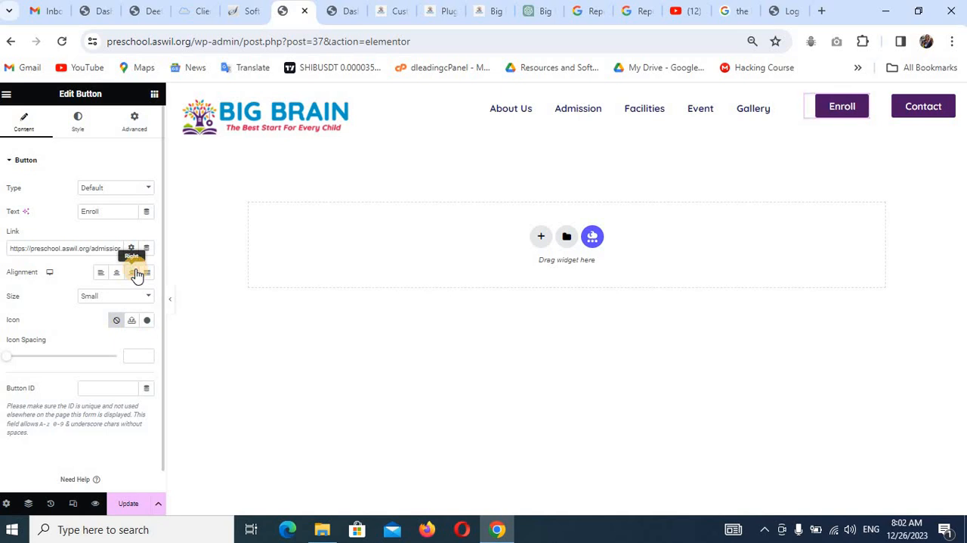
click(946, 106)
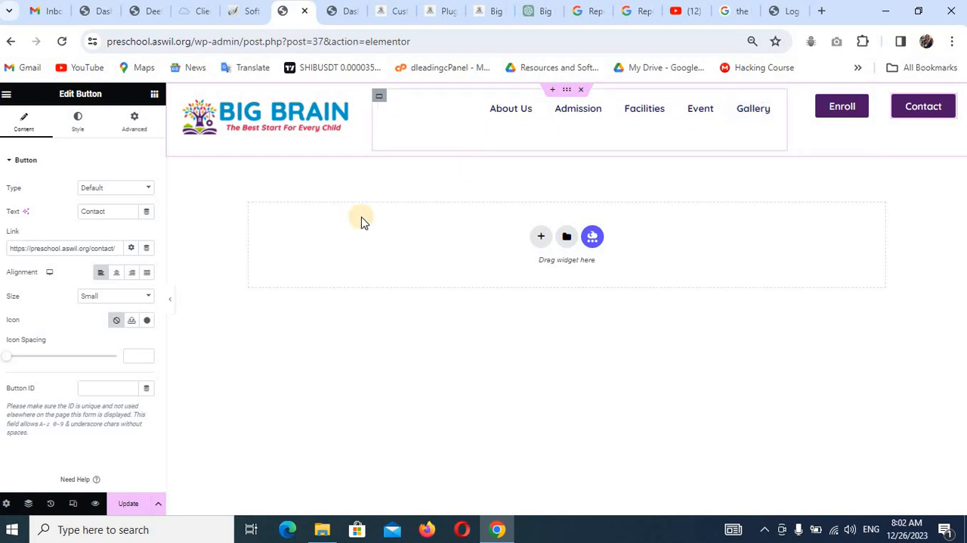
Set both Justify Content and Align Items of the outer header container to Center.
click(567, 89)
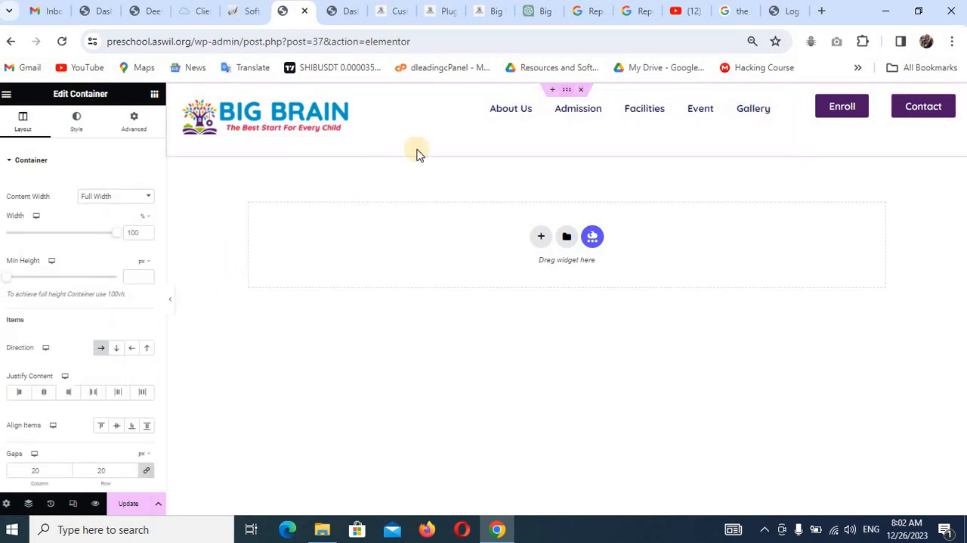
scroll(115, 336, down, 1)
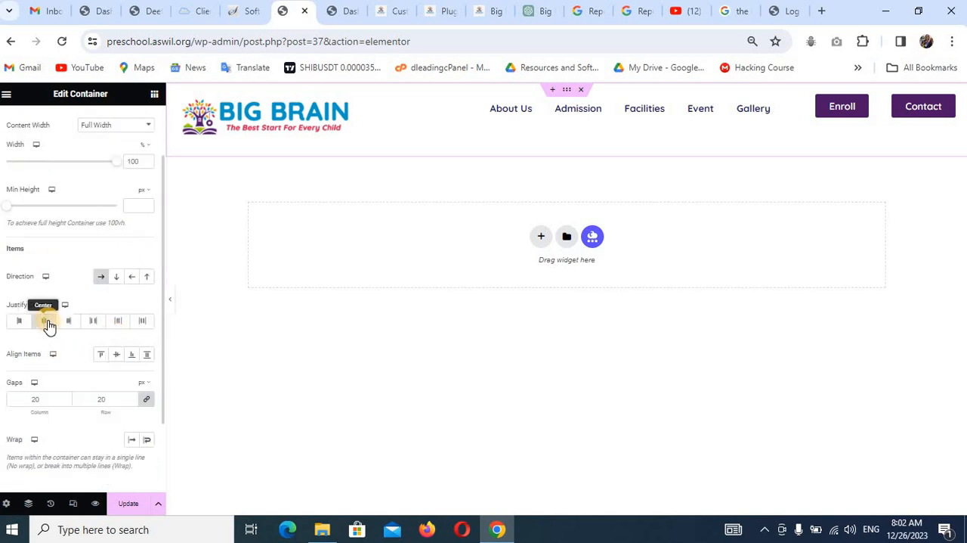
click(117, 355)
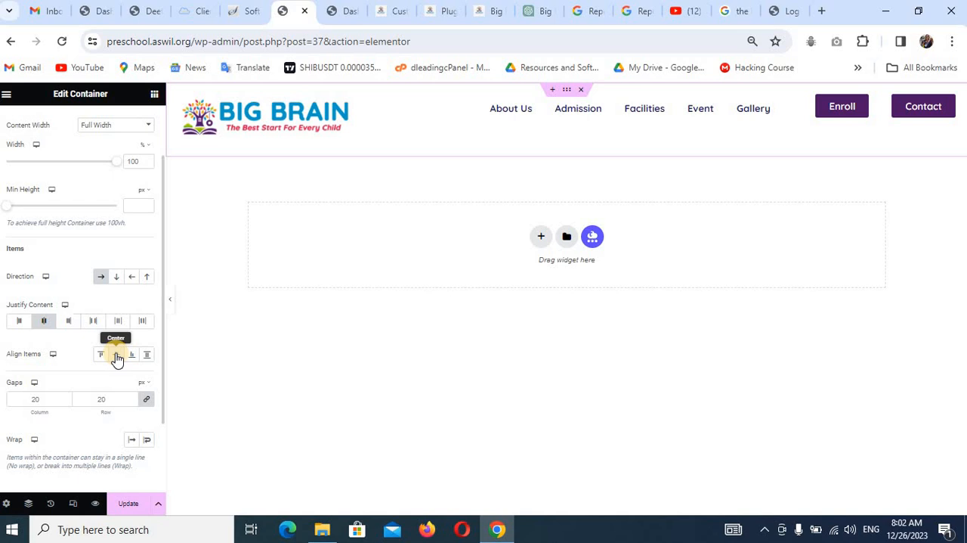
click(117, 356)
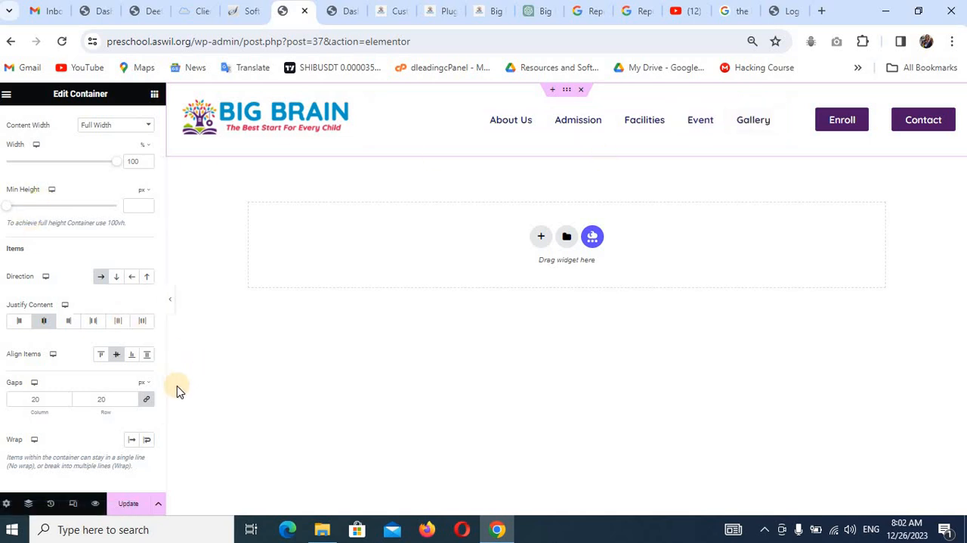
Try Boxed as the outer header container's content width, preview the header without the editing panel, and restore Full Width.
click(169, 302)
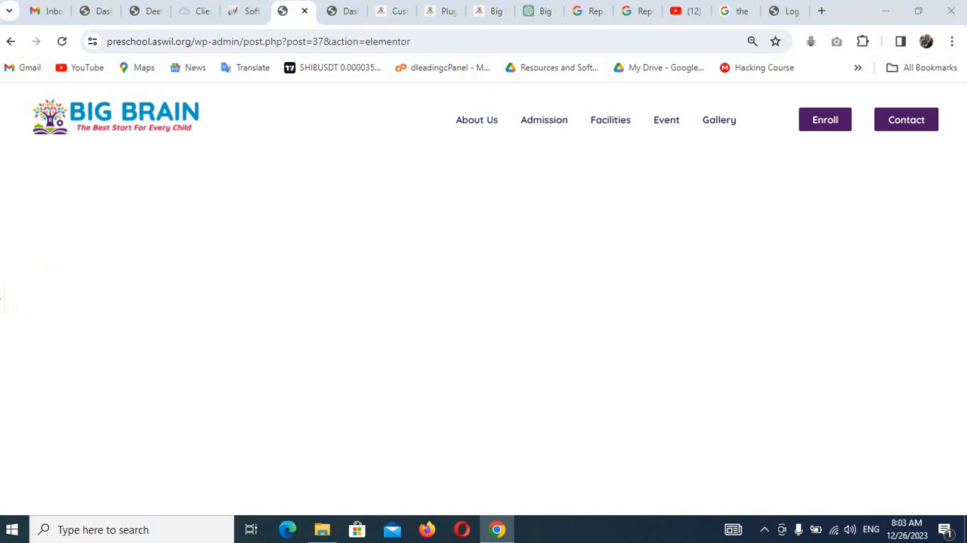
click(2, 300)
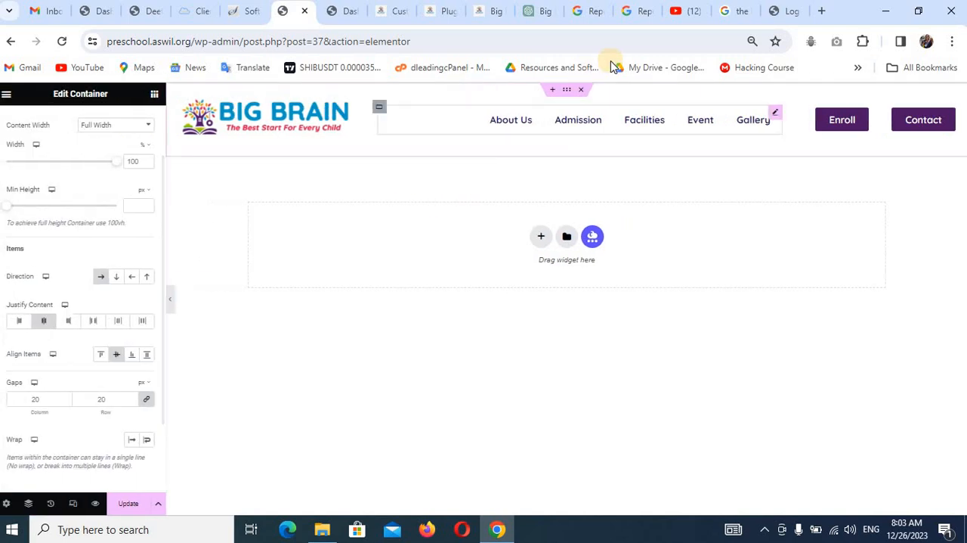
click(111, 126)
click(119, 138)
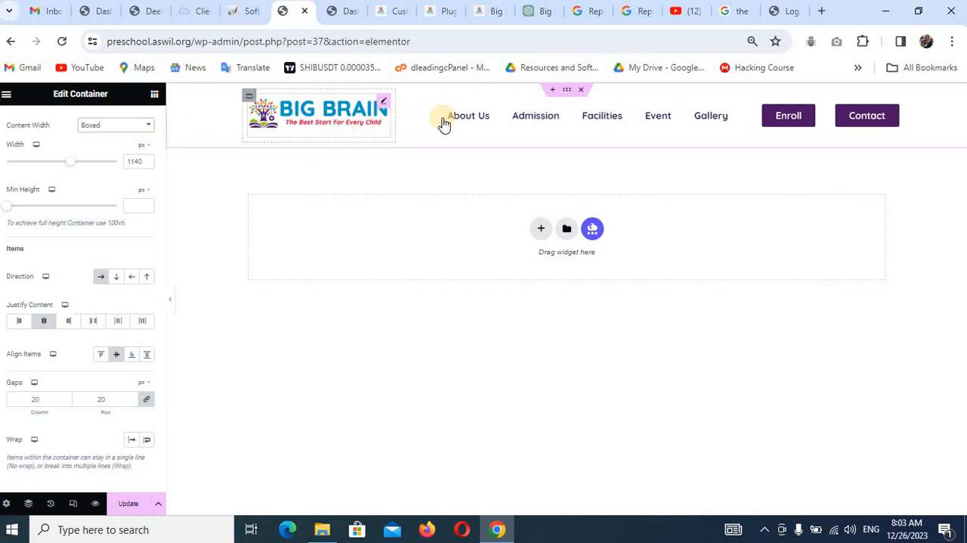
click(171, 299)
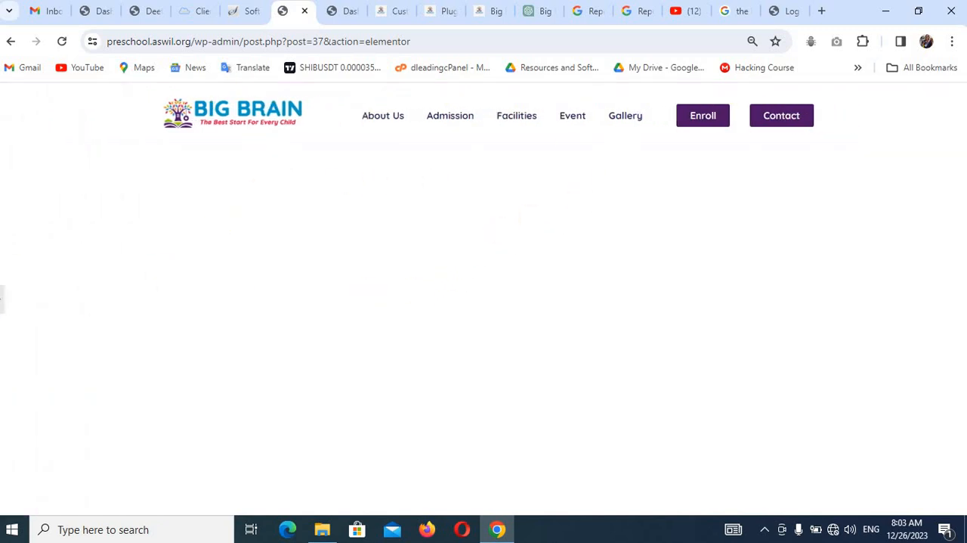
click(6, 306)
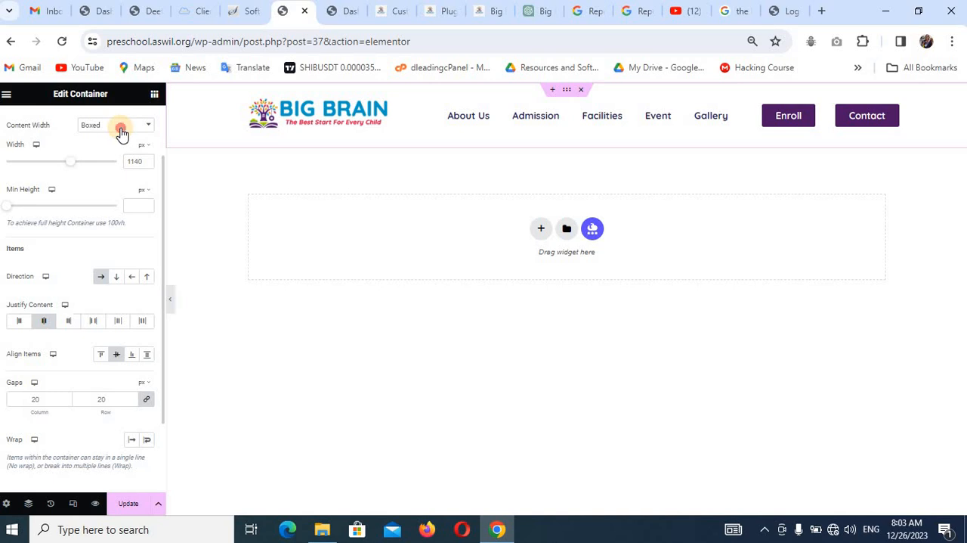
click(122, 133)
click(121, 147)
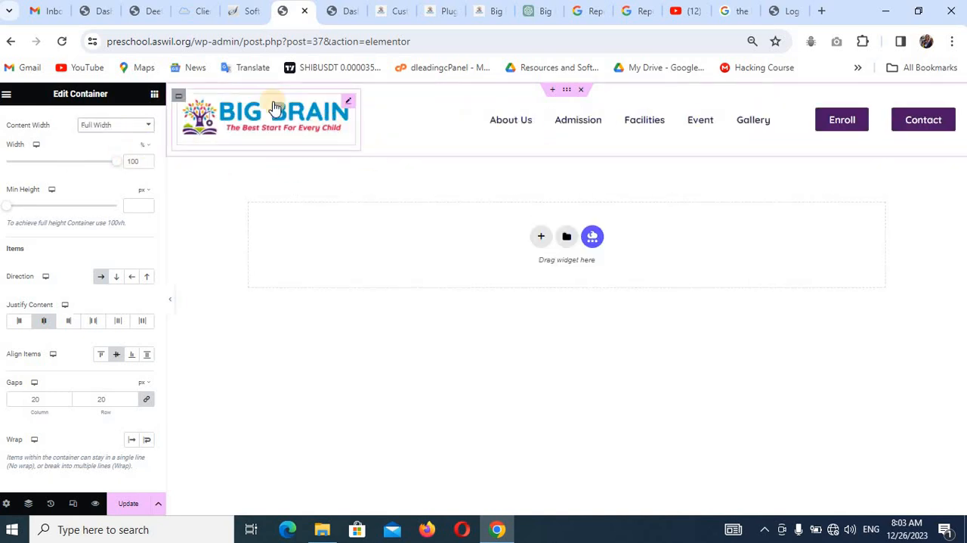
Align the site logo to the right within its header container.
click(348, 102)
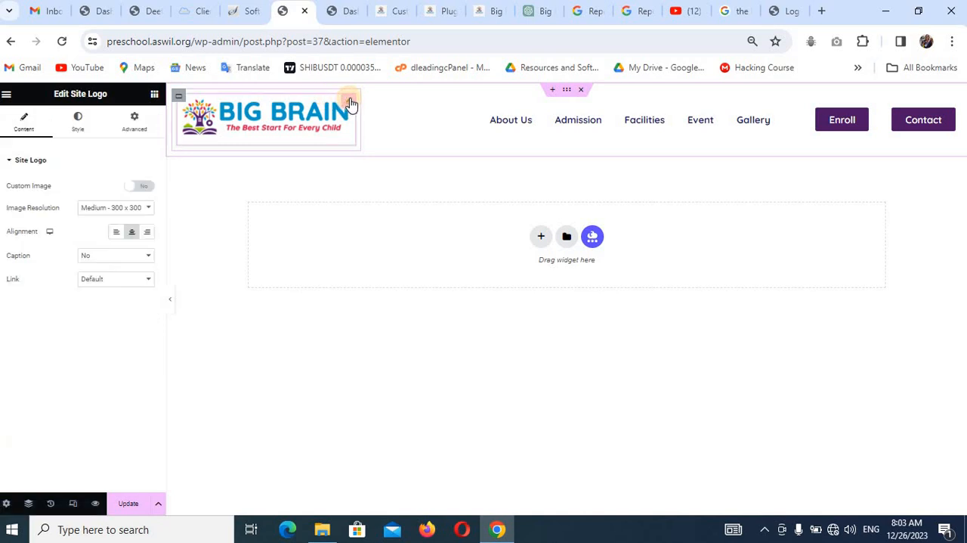
click(149, 233)
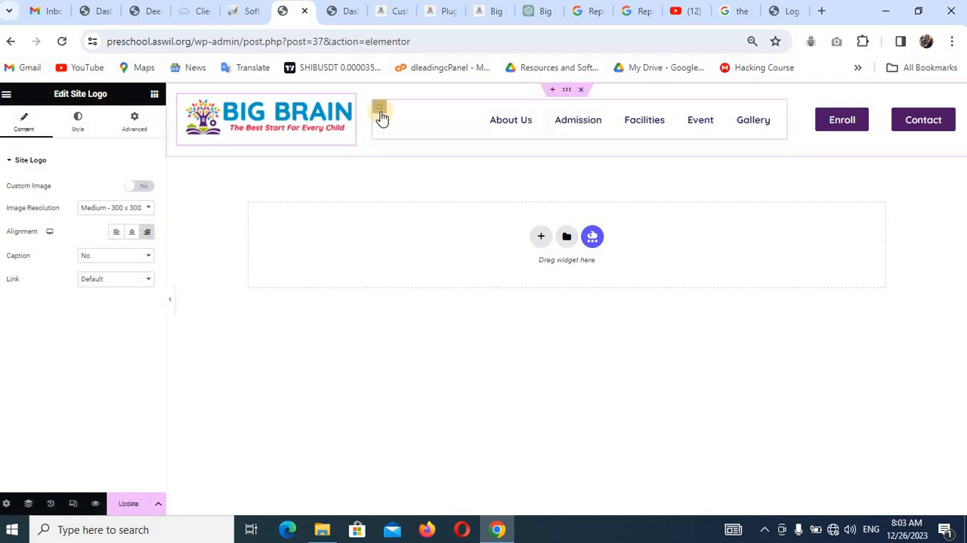
Try a 40 px left margin on the header menu, with the margin values unlinked and the other sides at 0.
click(477, 125)
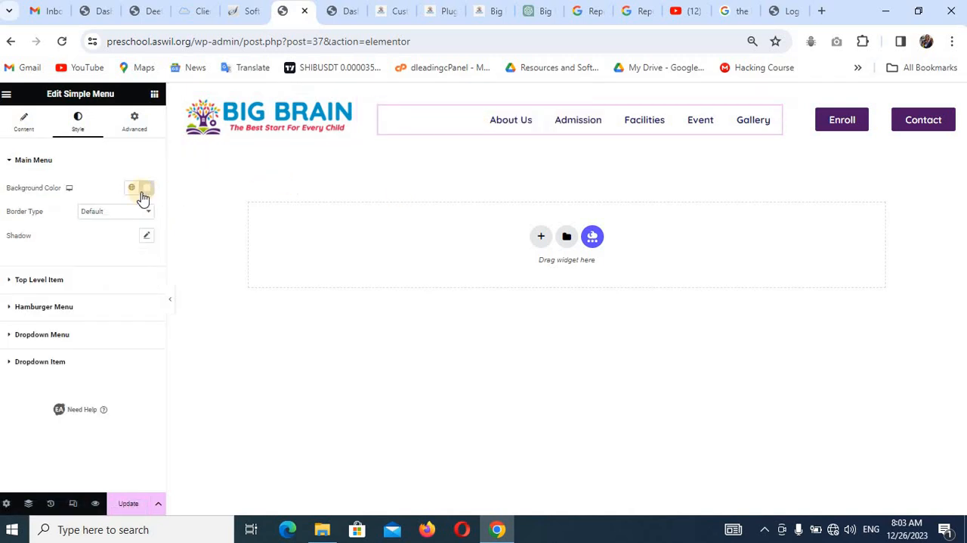
click(25, 127)
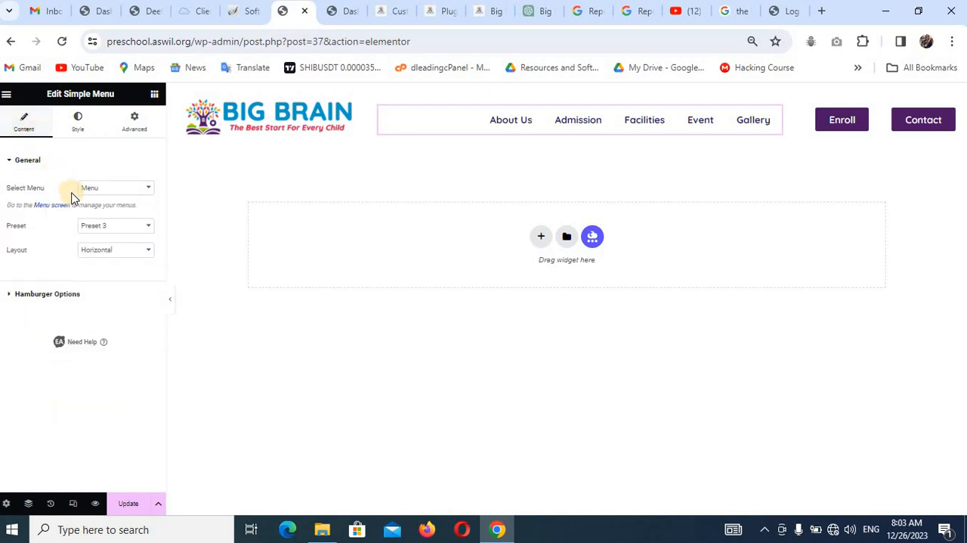
click(79, 122)
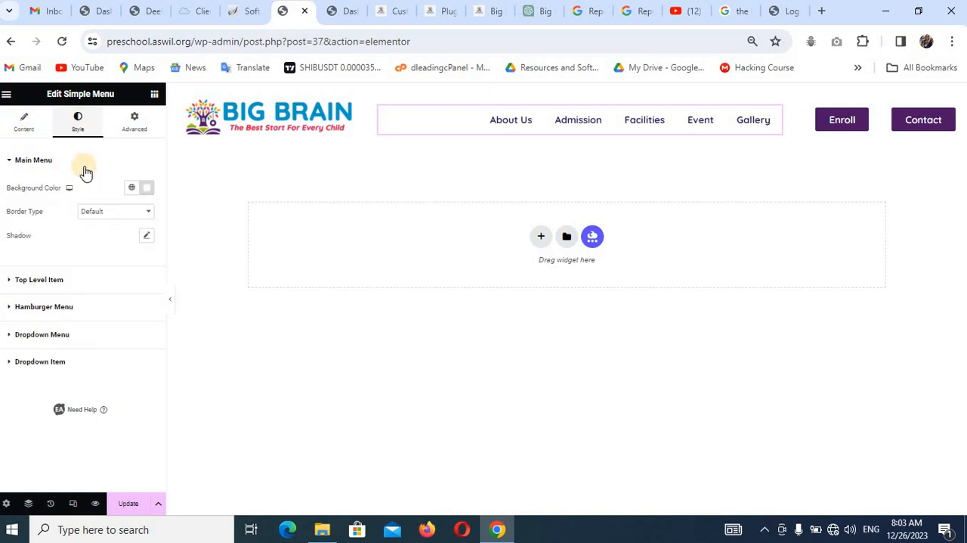
click(134, 122)
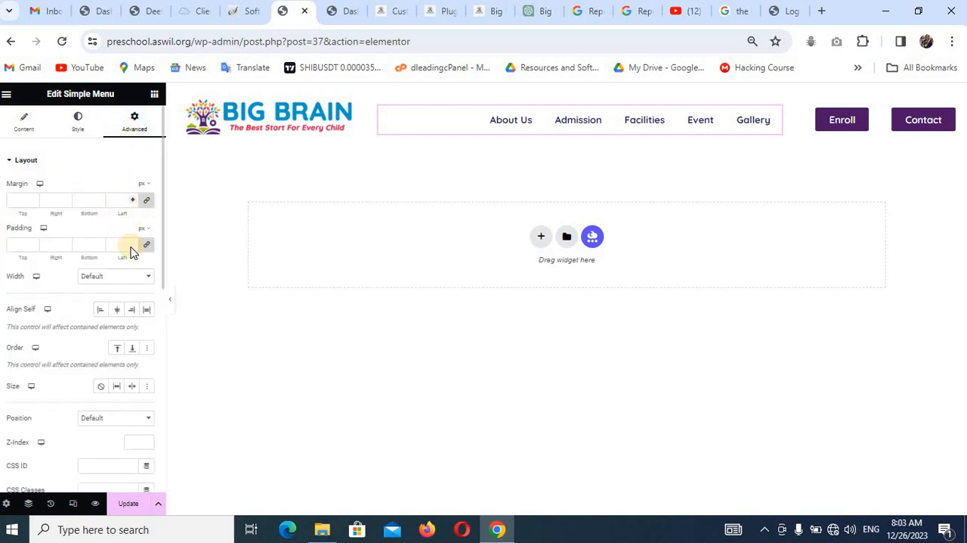
click(121, 200)
text(4)
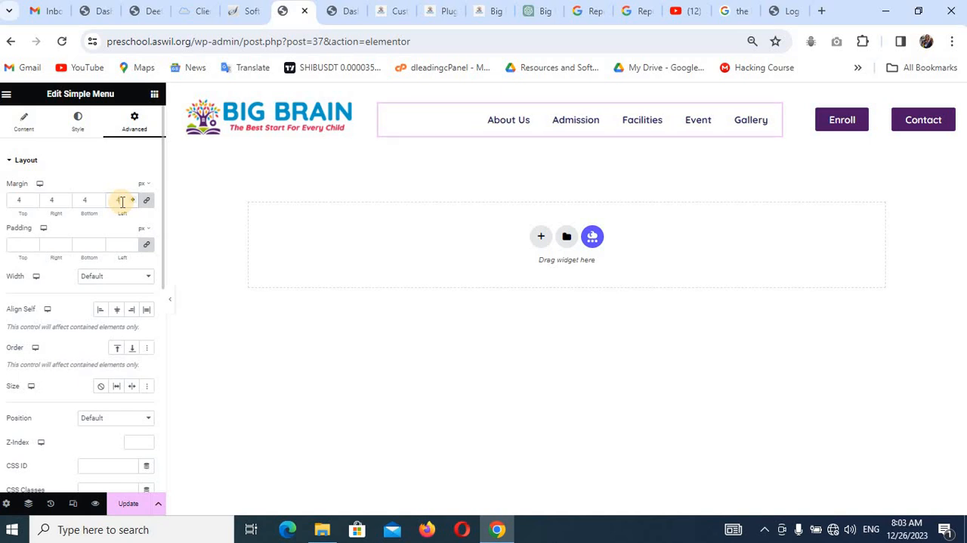
key(BackSpace)
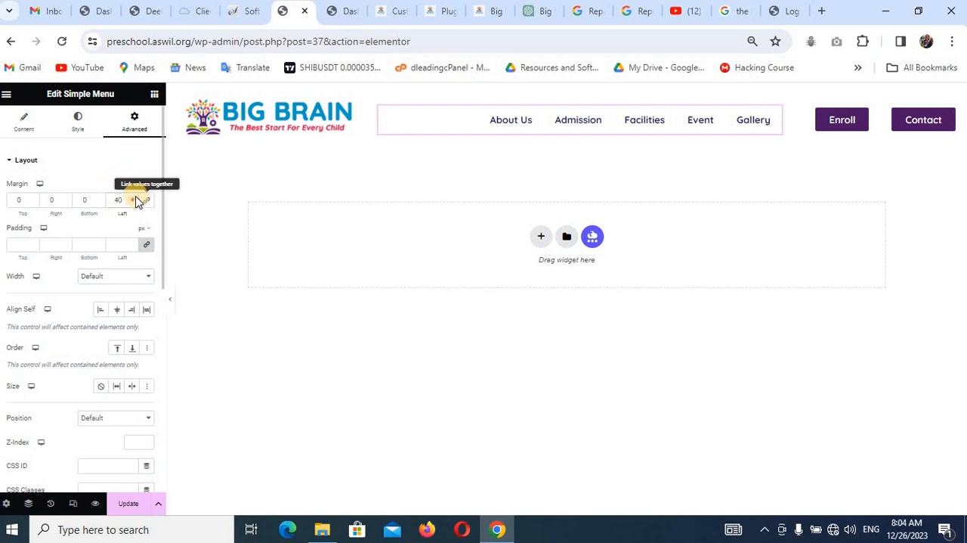
Preview the header without the editing panel and compare it with the header of the finished Big Brain reference site.
click(171, 301)
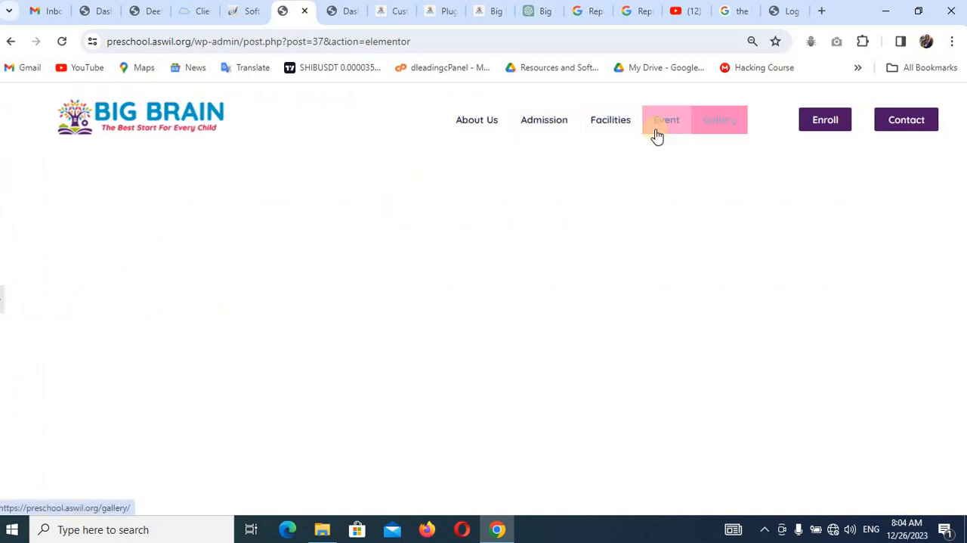
click(492, 12)
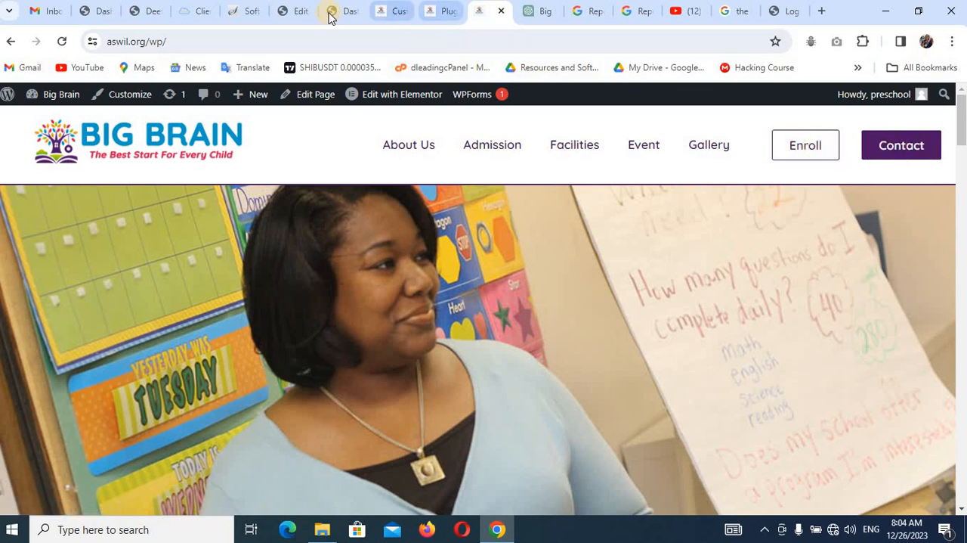
click(298, 11)
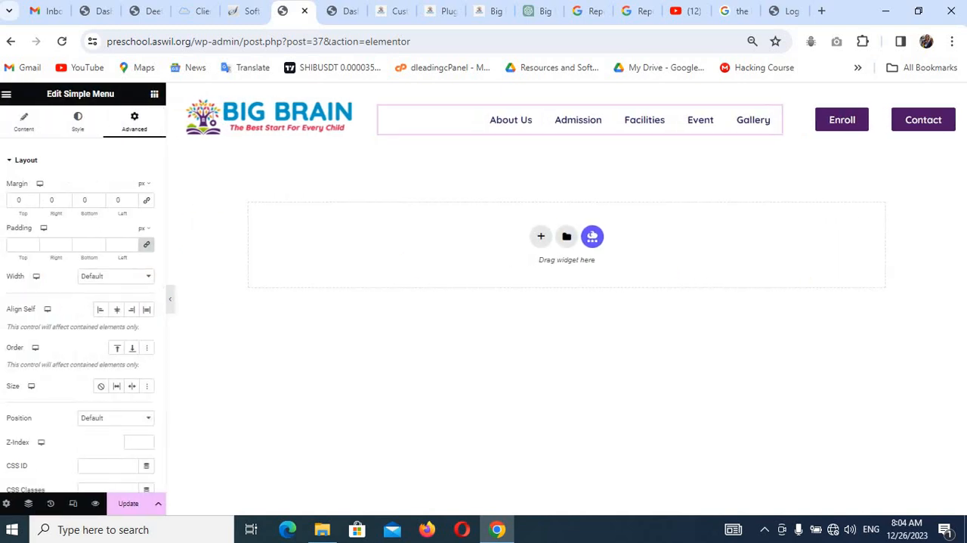
Set the Enroll button's text color to the global Primary color and make its background fully transparent (#4C176500).
click(864, 121)
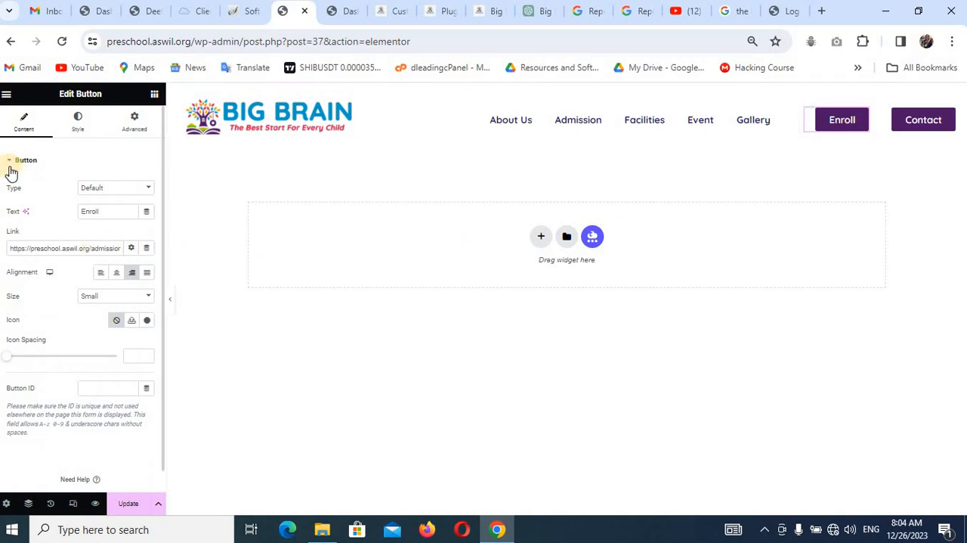
click(84, 127)
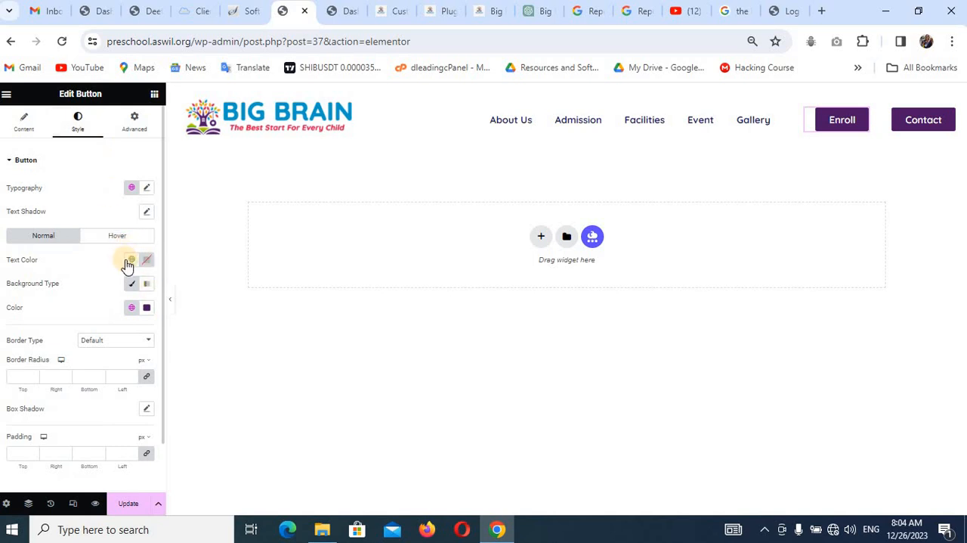
click(130, 260)
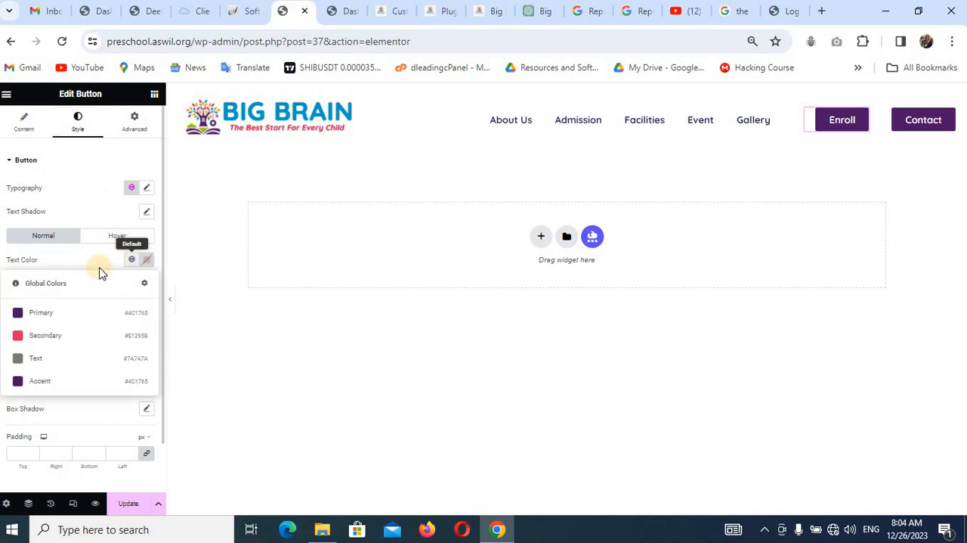
click(88, 310)
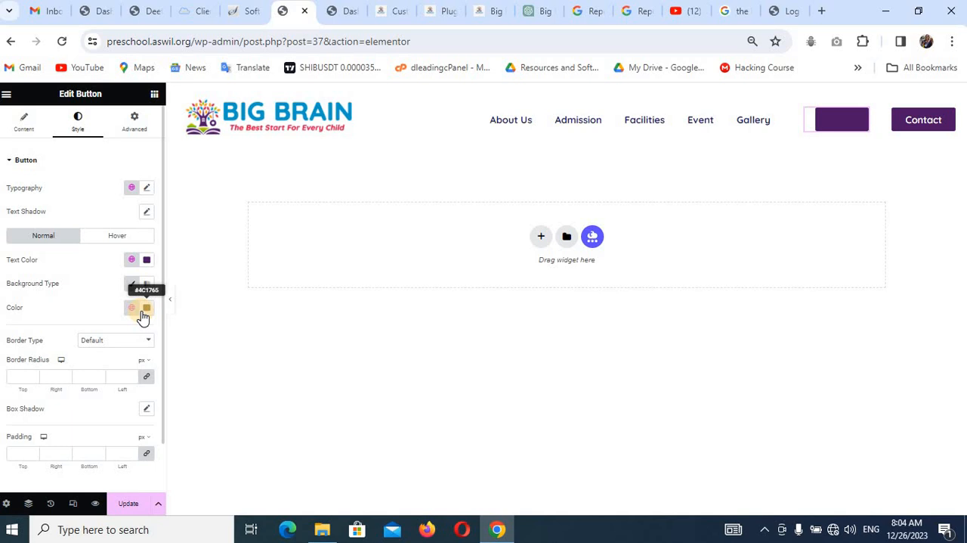
click(146, 309)
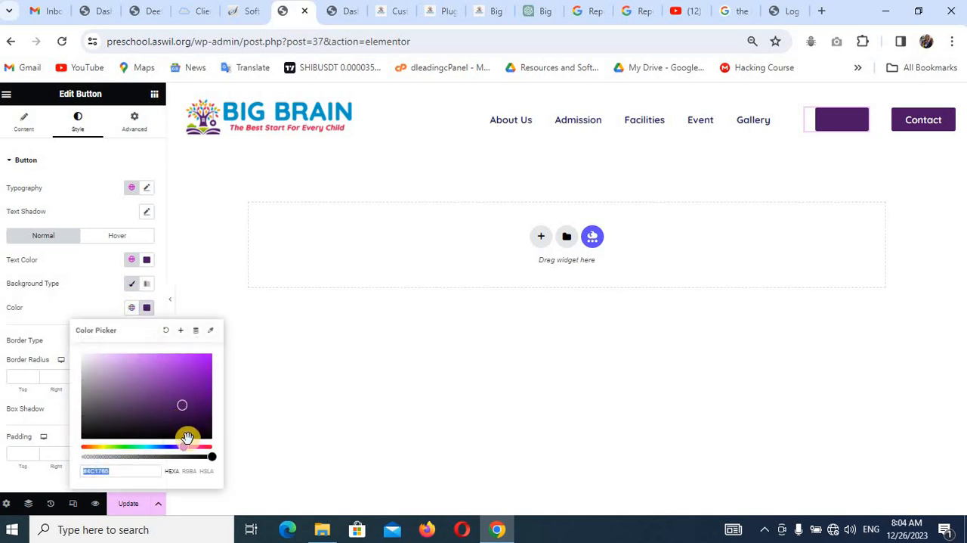
drag(205, 456, 81, 457)
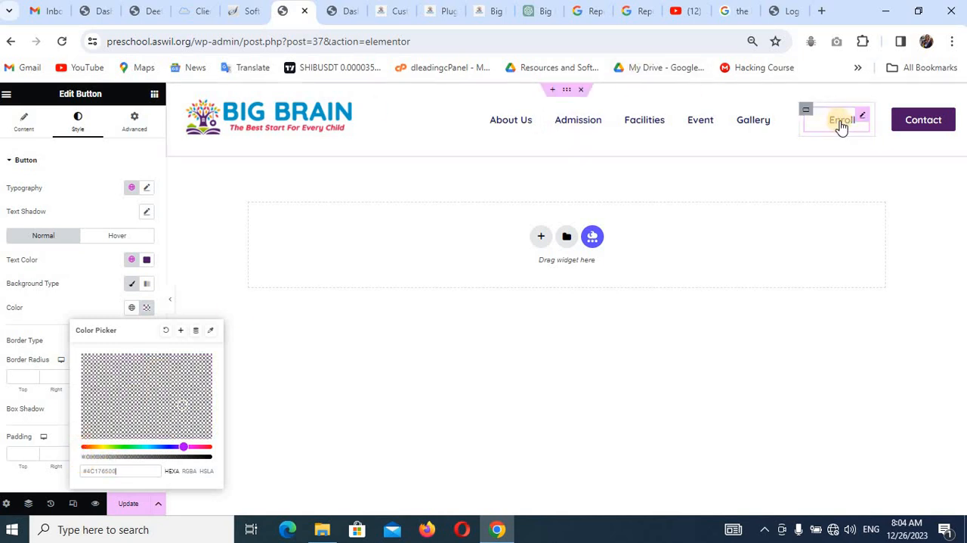
click(67, 221)
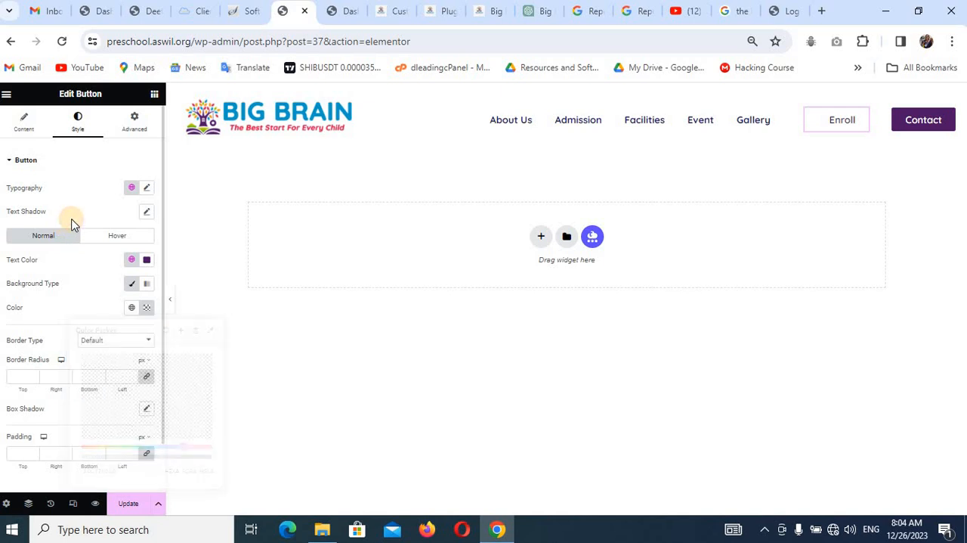
Give the Enroll button a solid 1 px border on all sides in the global Primary color.
click(127, 342)
click(122, 372)
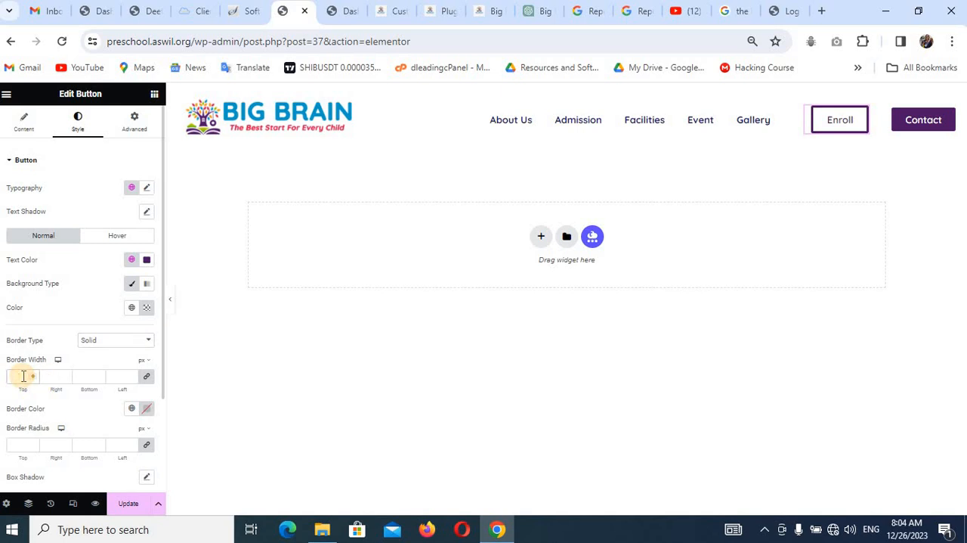
text(1)
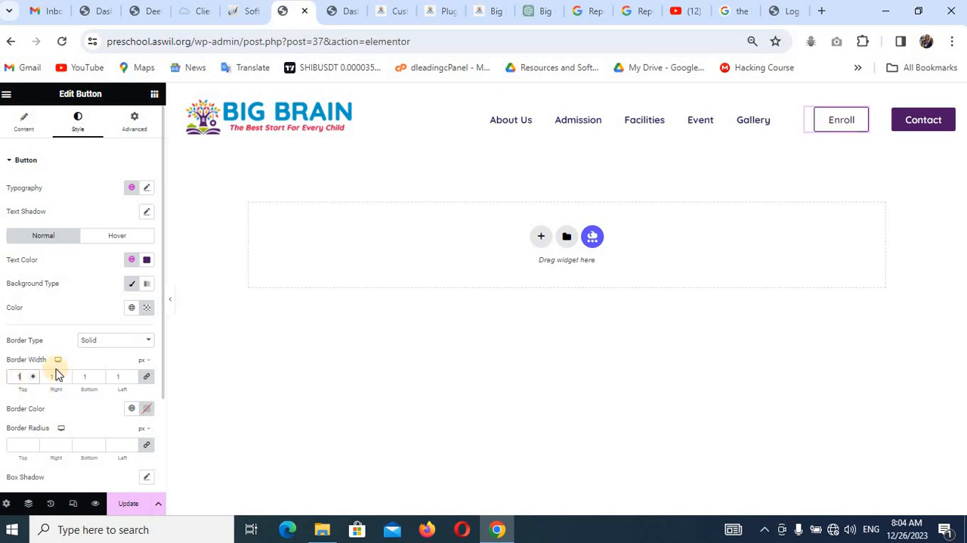
click(130, 412)
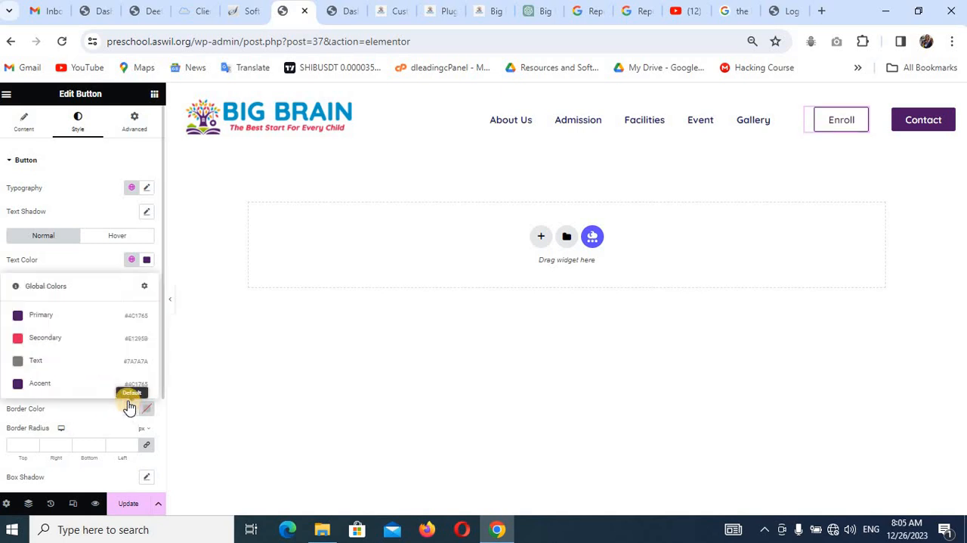
click(86, 316)
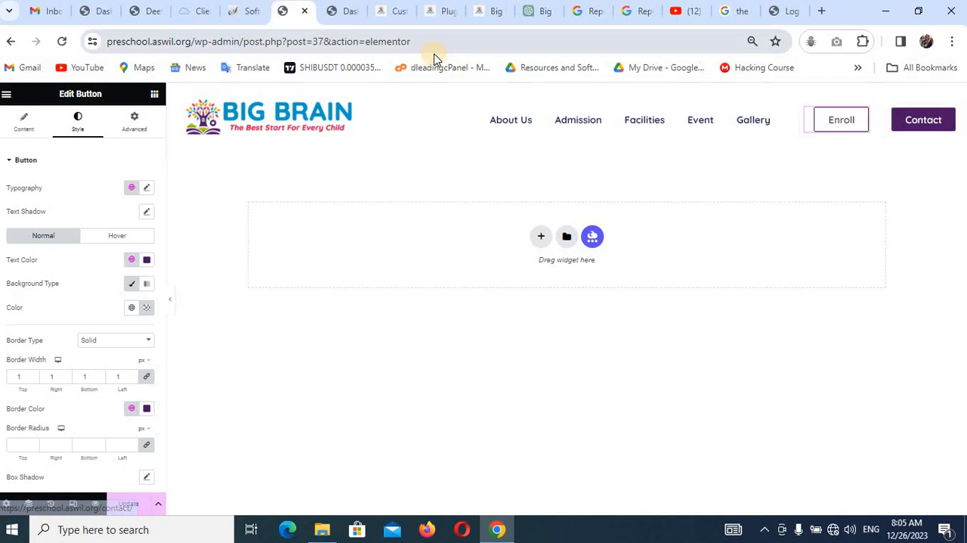
Check the header against the Big Brain reference site and review the menu's Top Level Item and Hamburger Menu style settings.
click(486, 18)
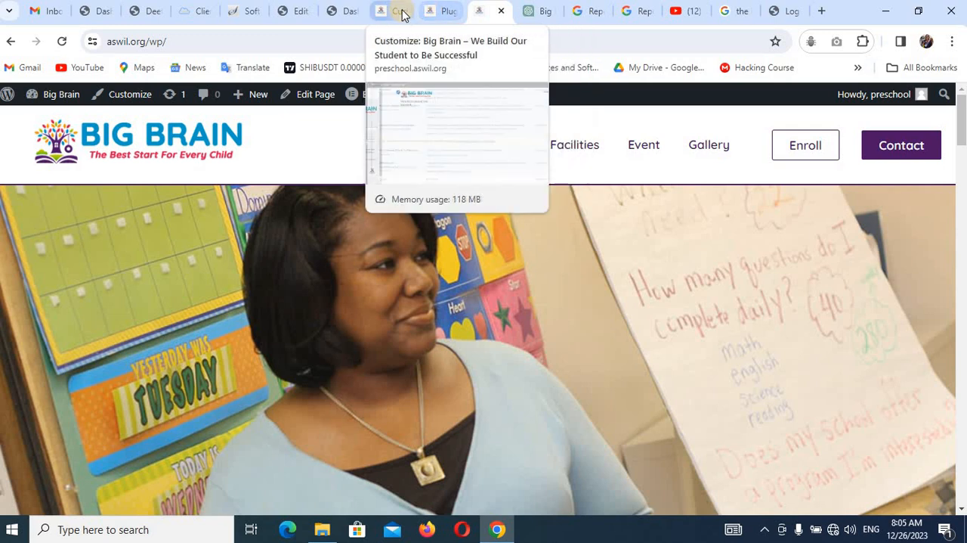
click(301, 12)
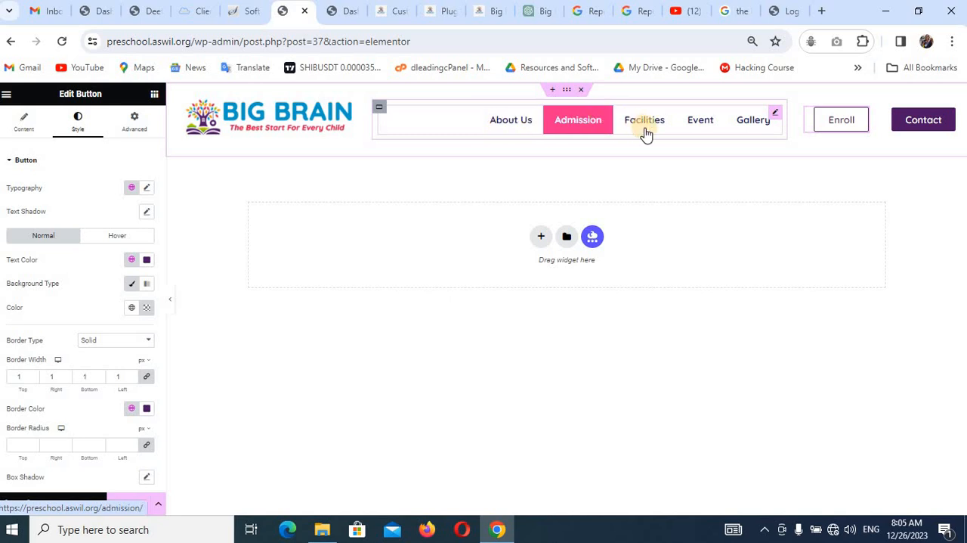
click(772, 115)
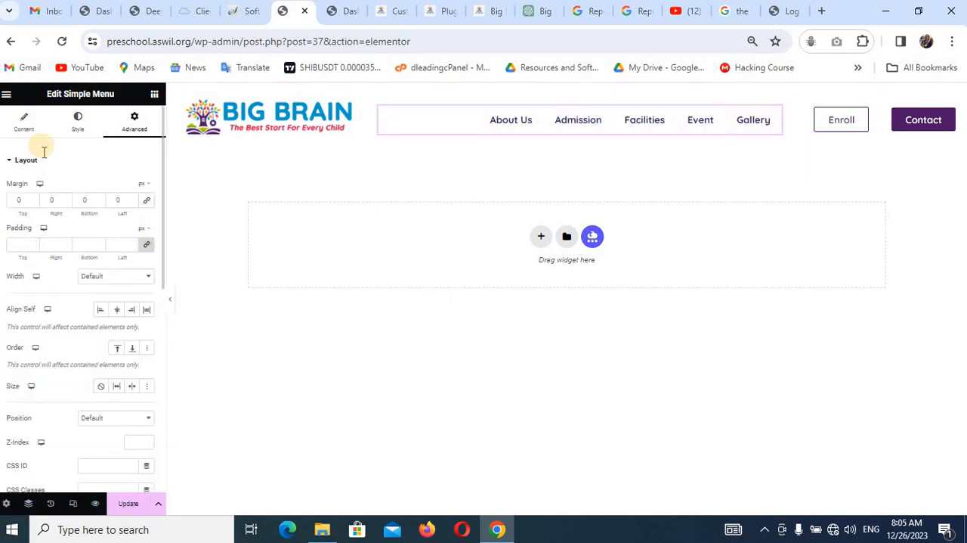
click(78, 126)
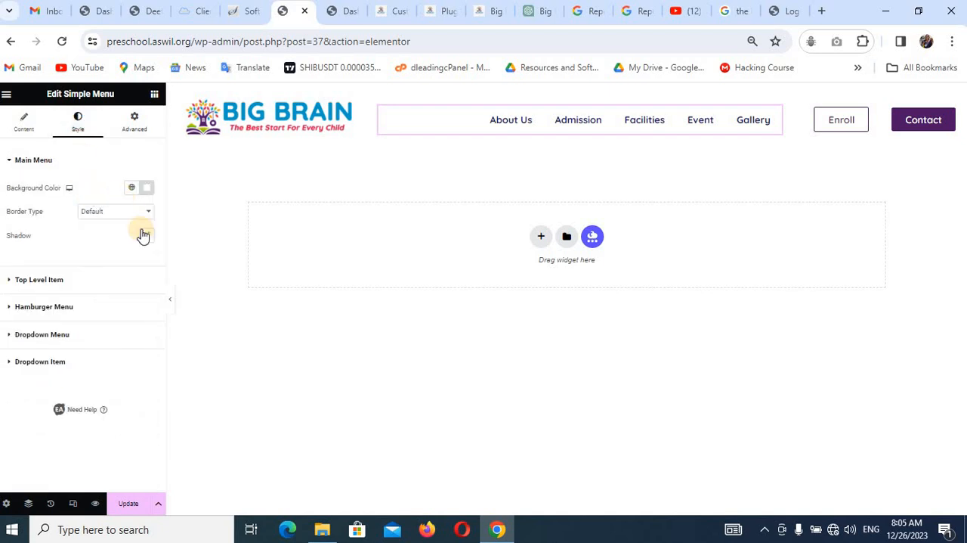
click(58, 278)
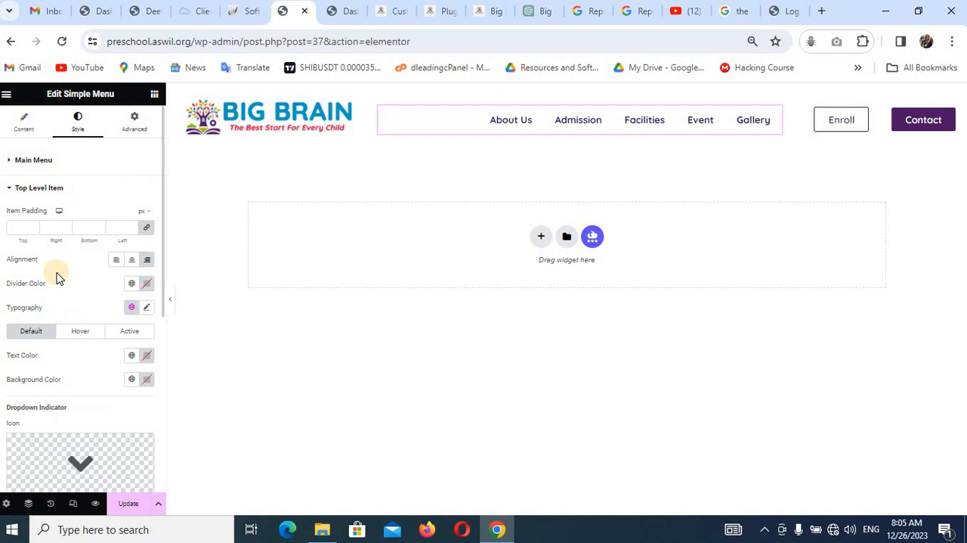
scroll(78, 271, down, 5)
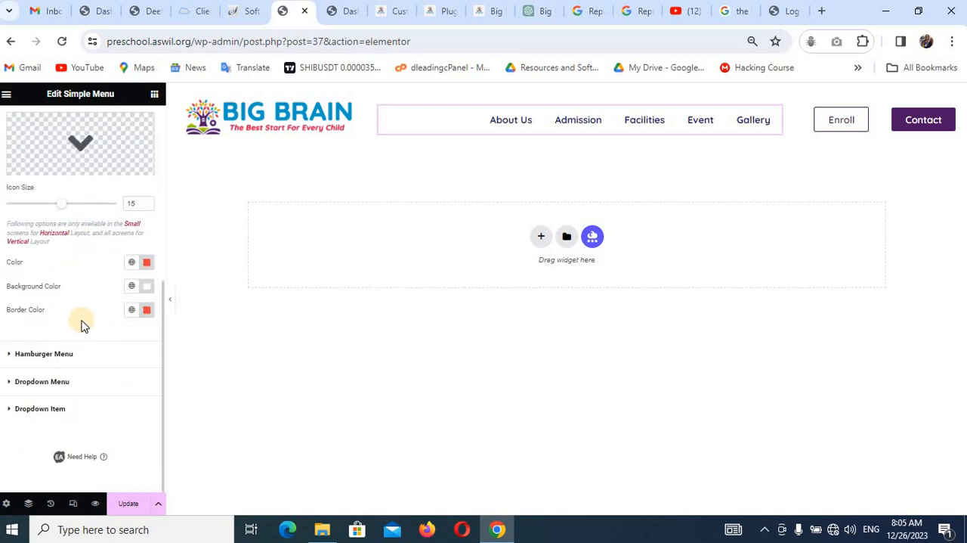
click(67, 353)
scroll(91, 310, down, 5)
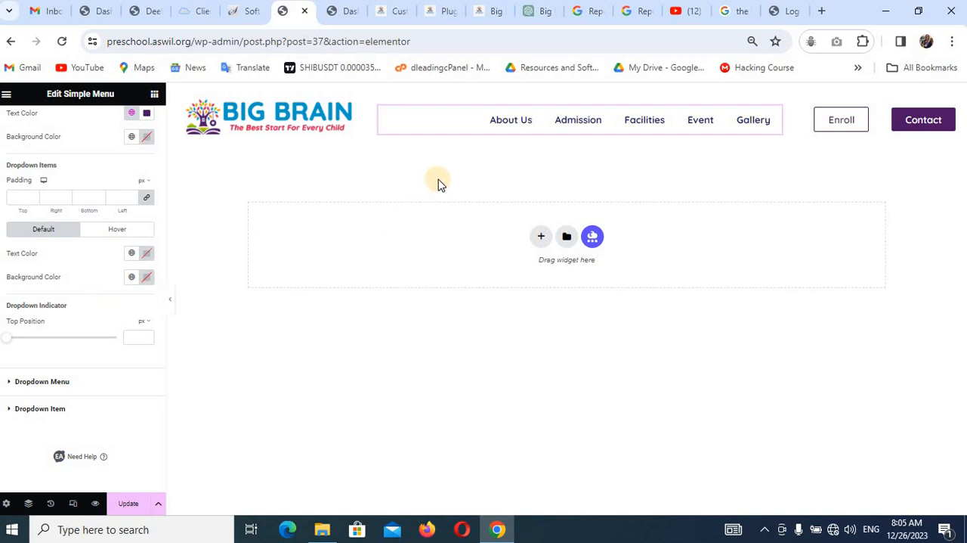
Save the header template with its restyled menu and buttons, and open the site-wide settings.
click(128, 503)
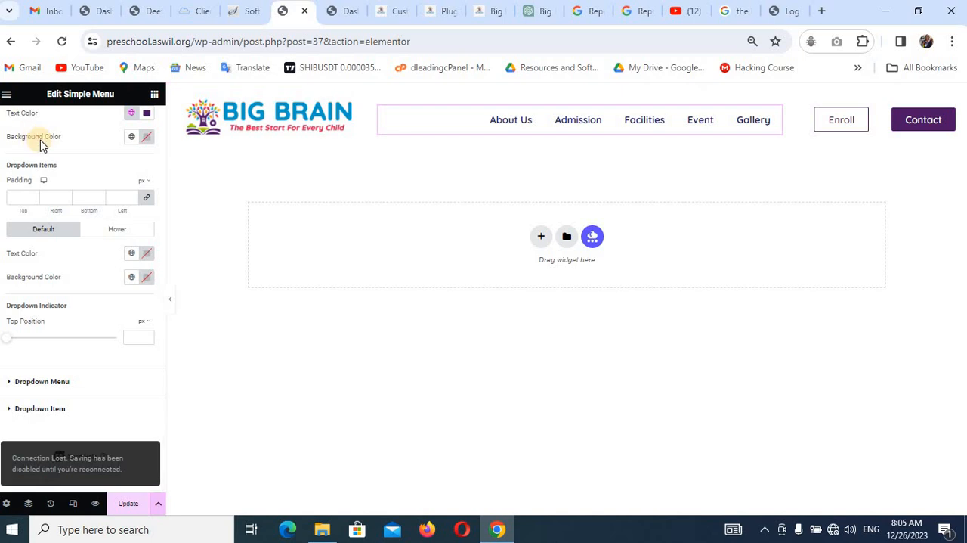
click(7, 95)
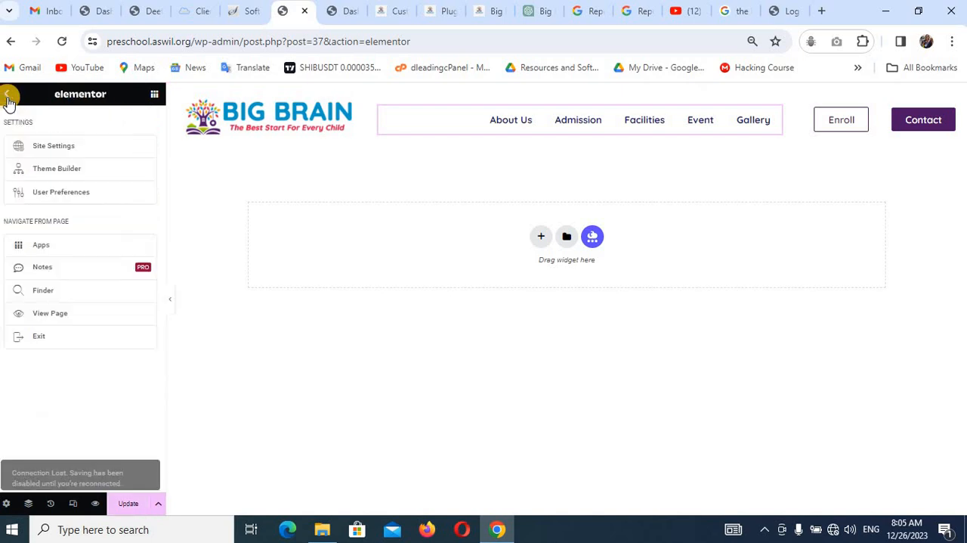
click(40, 143)
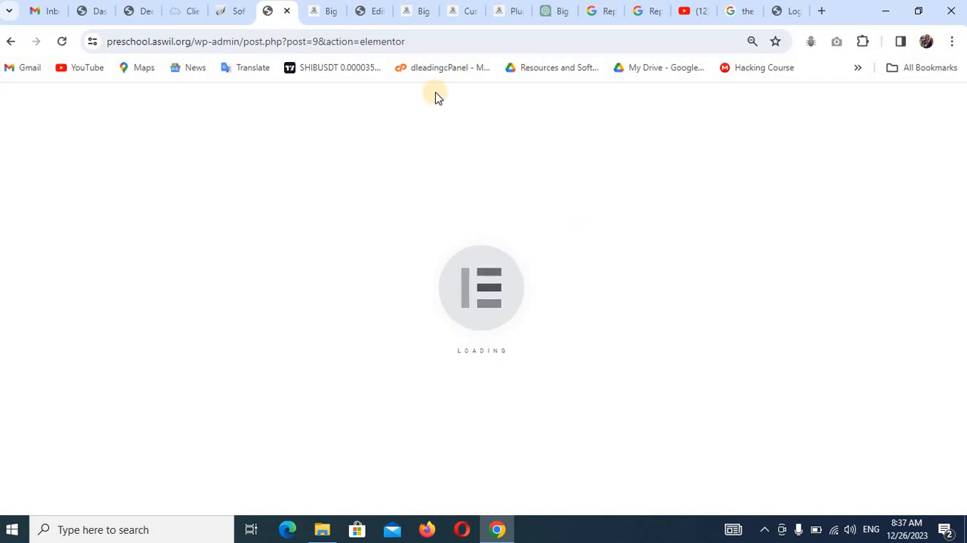
Switch Hide On Desktop off and back on for the header's second container, and save the header template.
click(371, 11)
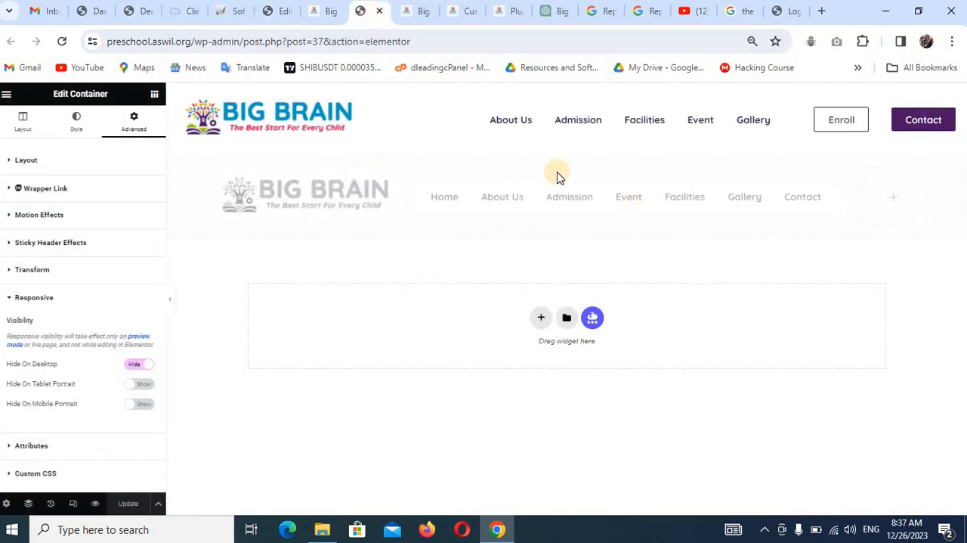
click(135, 366)
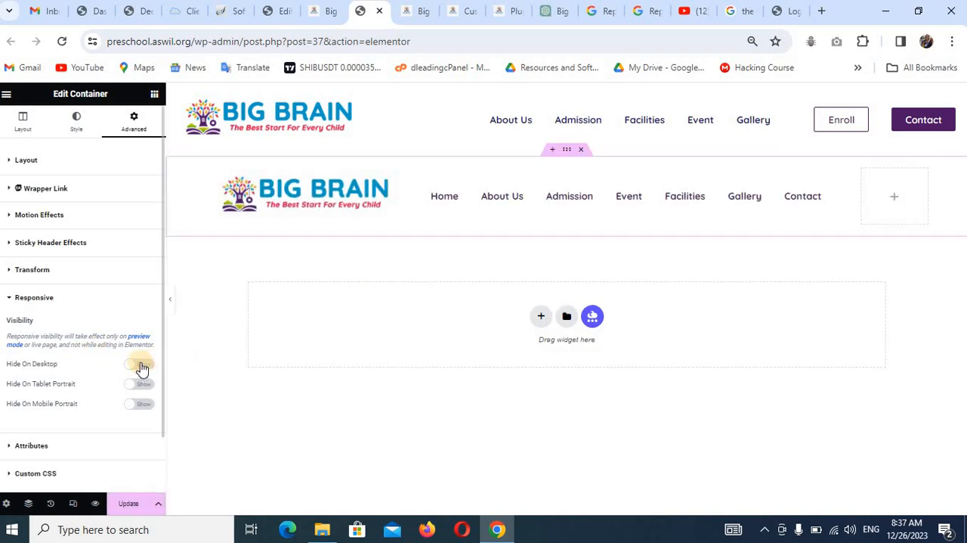
click(142, 365)
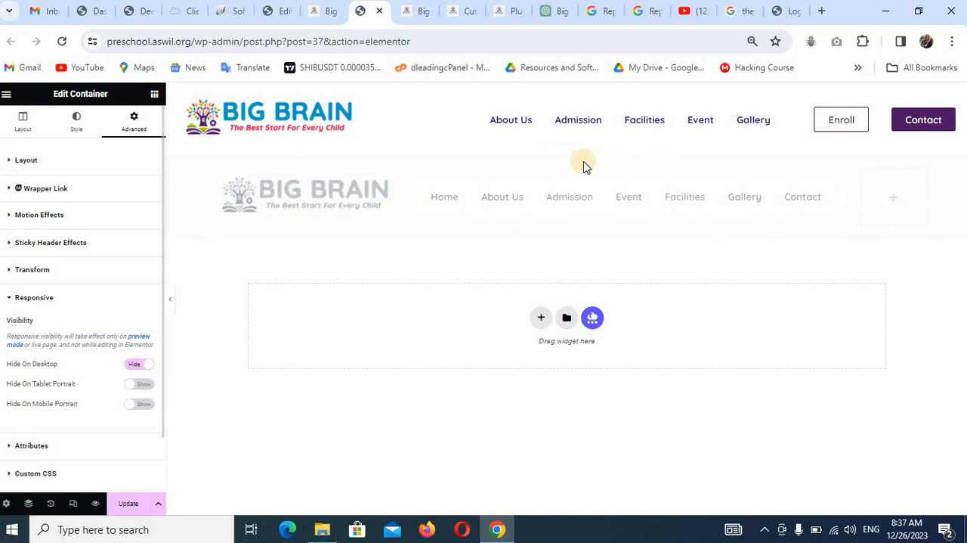
click(132, 502)
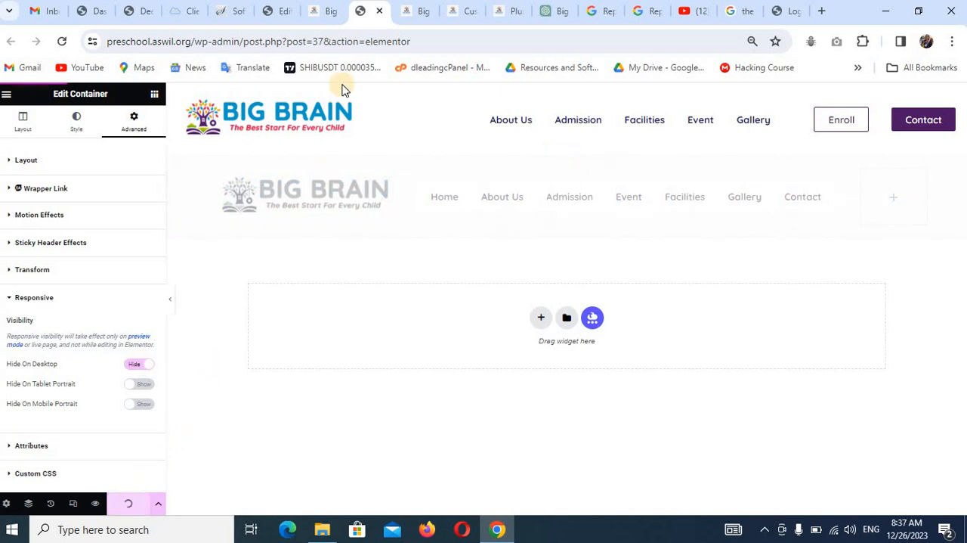
Import elementor-372-2023-12-24.json from the School Website folder into the Home page's template library, enabling unfiltered file uploads.
click(284, 12)
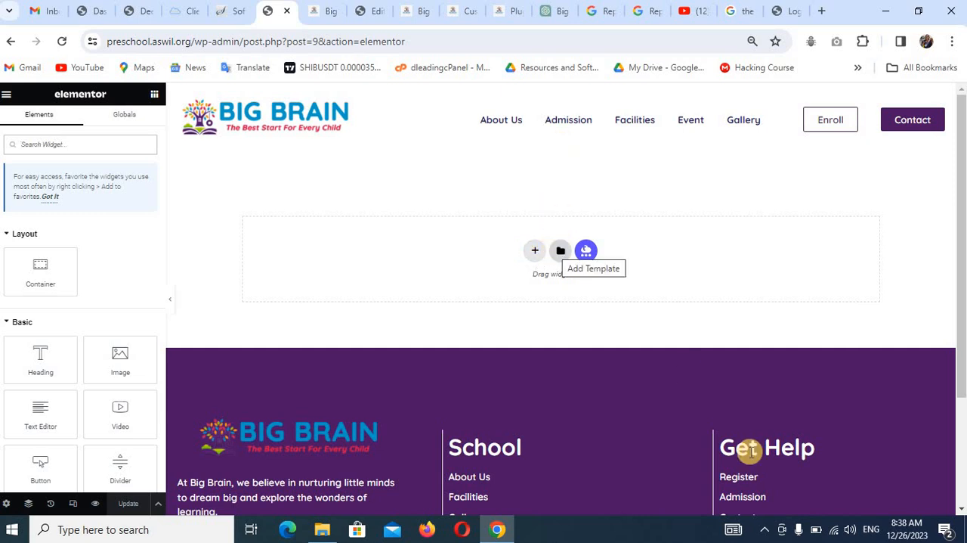
mouse_move(820, 534)
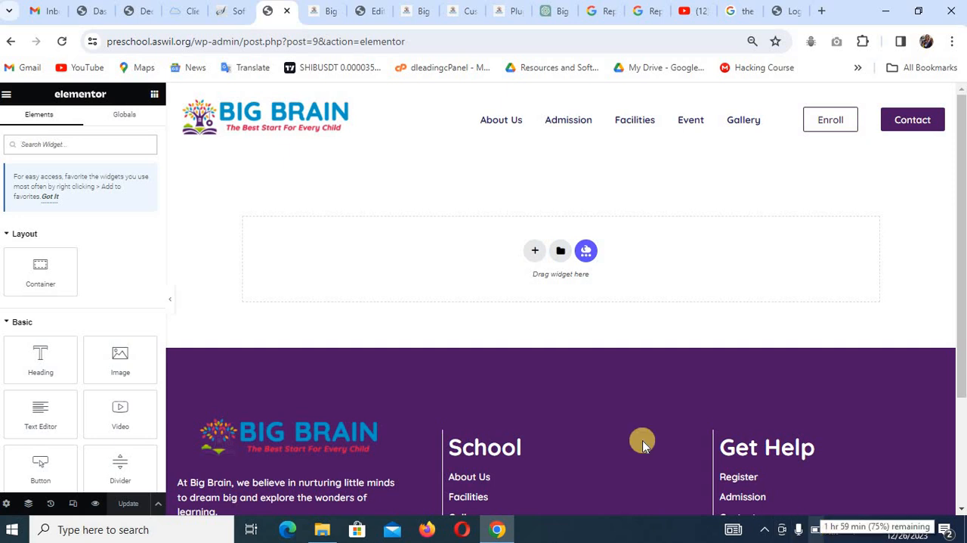
click(558, 253)
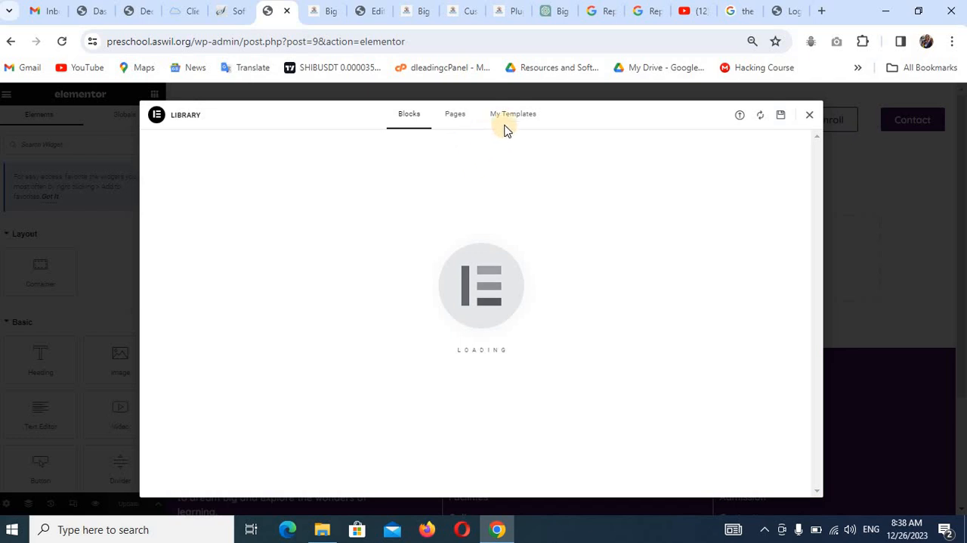
click(505, 119)
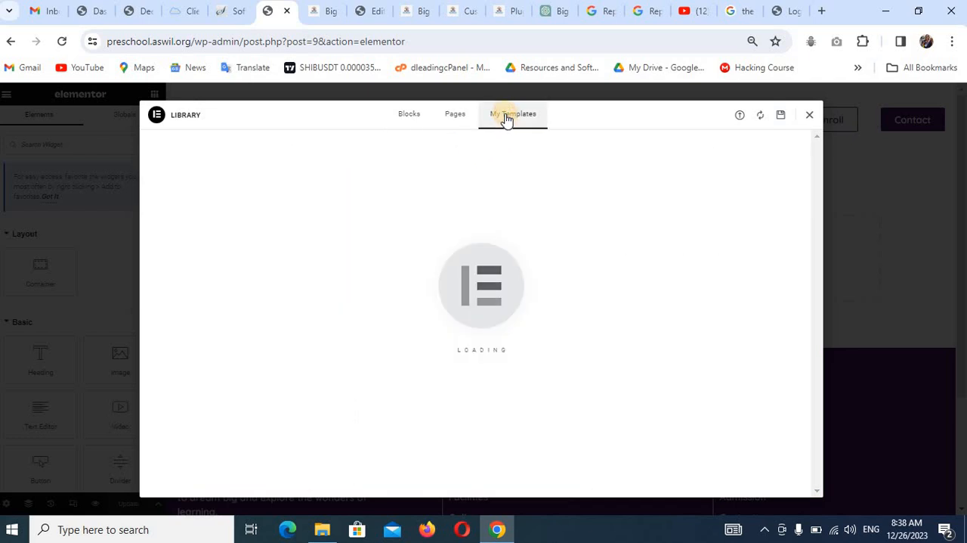
click(741, 115)
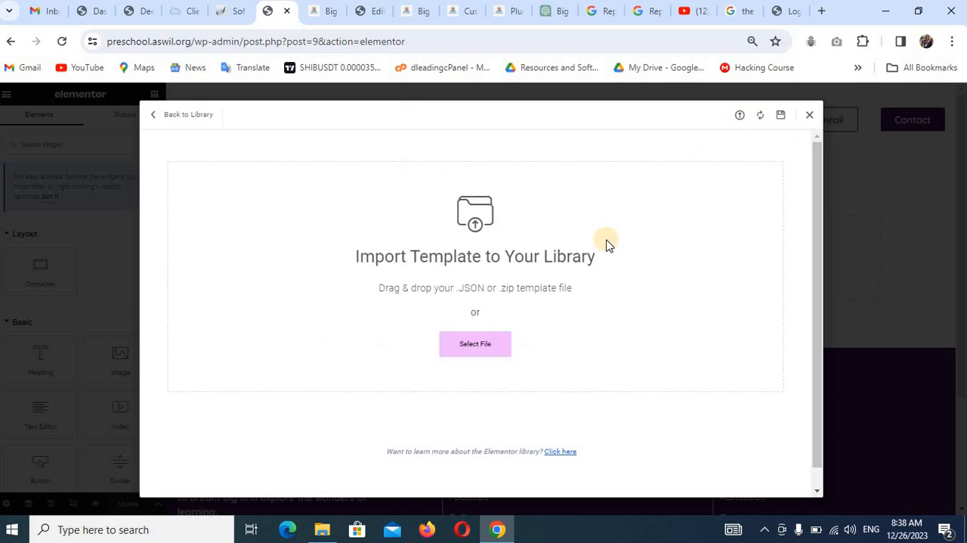
click(475, 346)
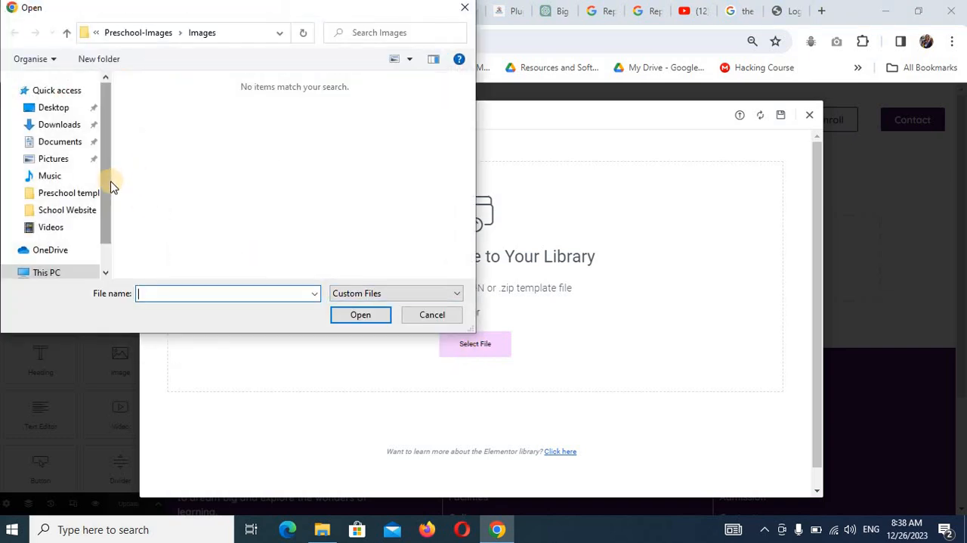
click(86, 212)
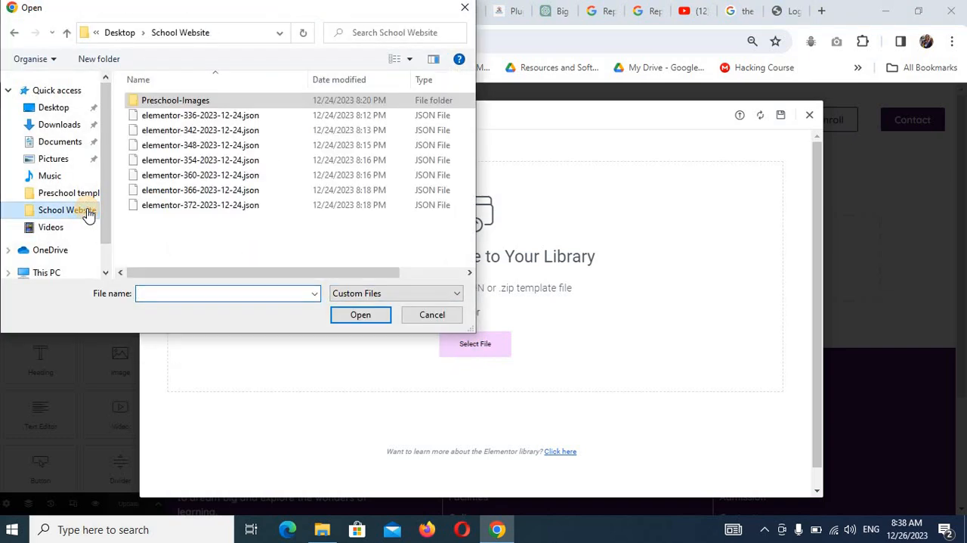
click(216, 205)
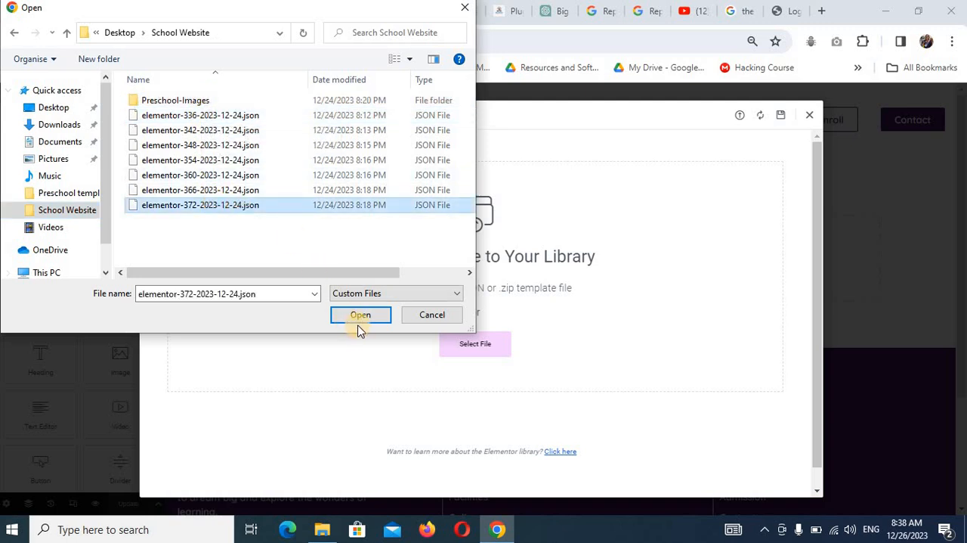
click(359, 315)
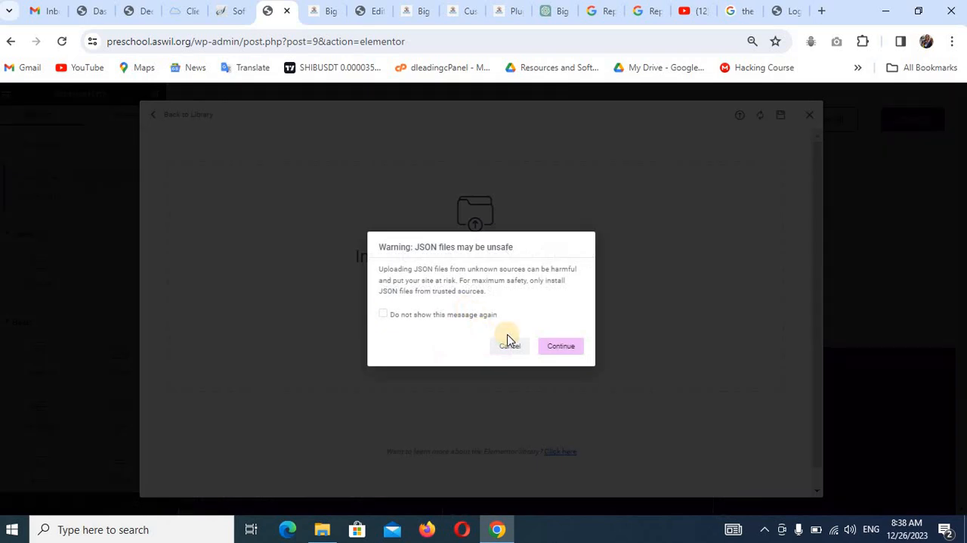
click(554, 345)
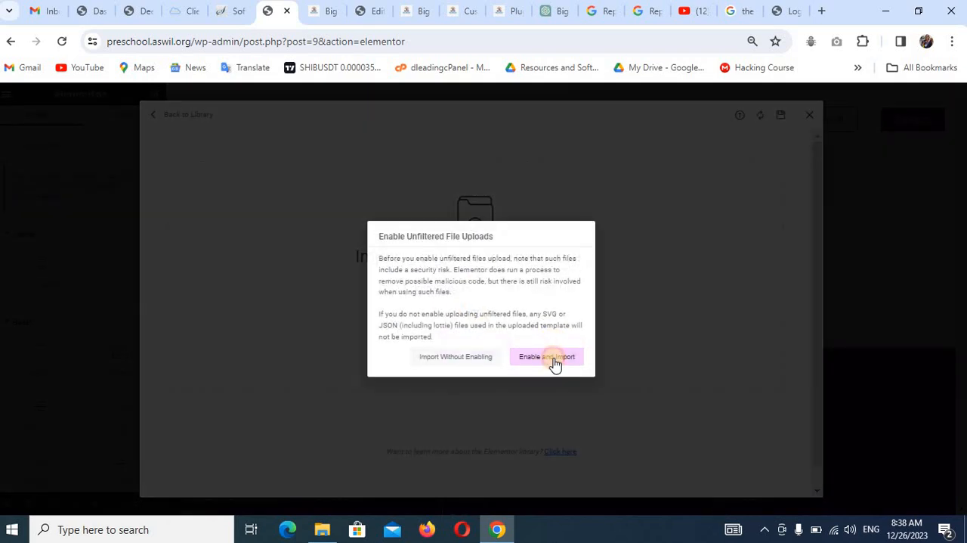
click(554, 360)
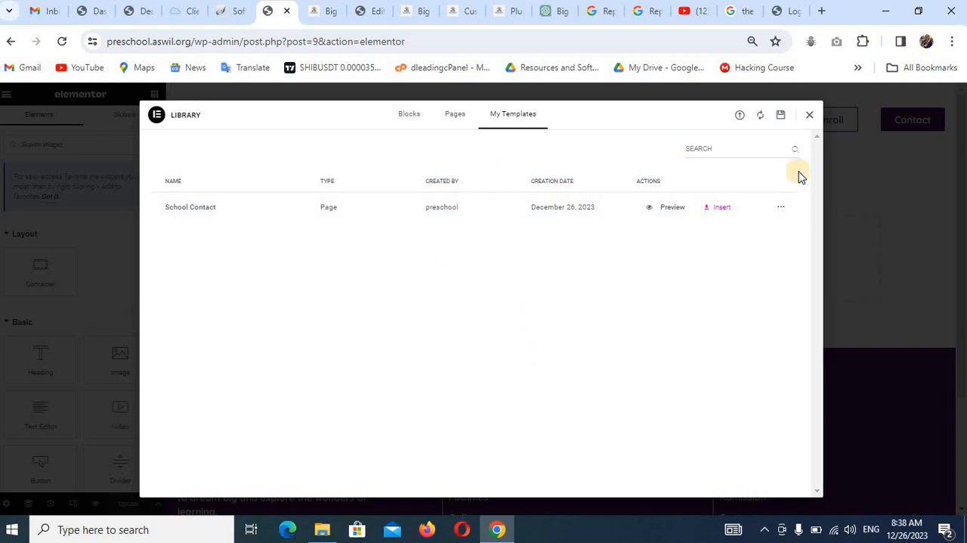
Import elementor-336-2023-12-24.json from the School Website folder into the template library.
click(740, 117)
click(486, 344)
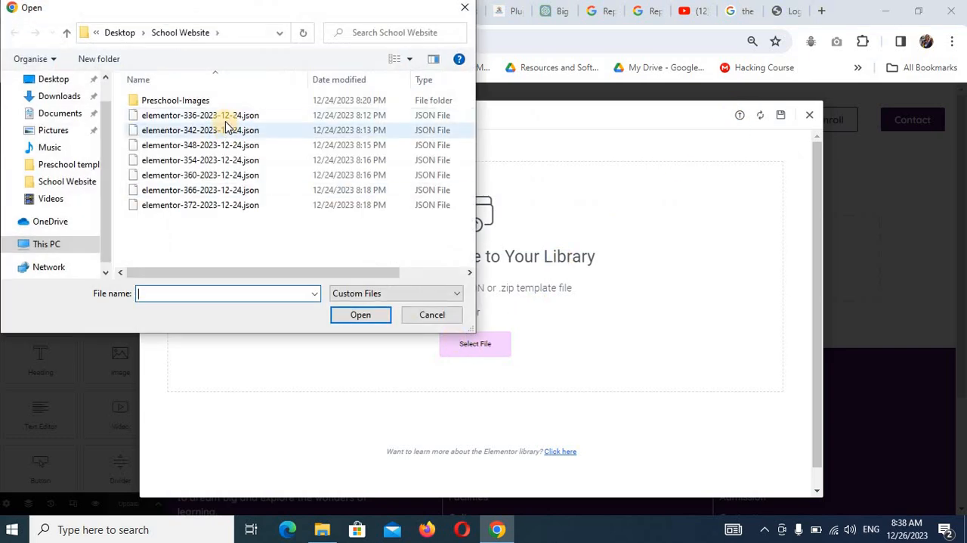
click(226, 121)
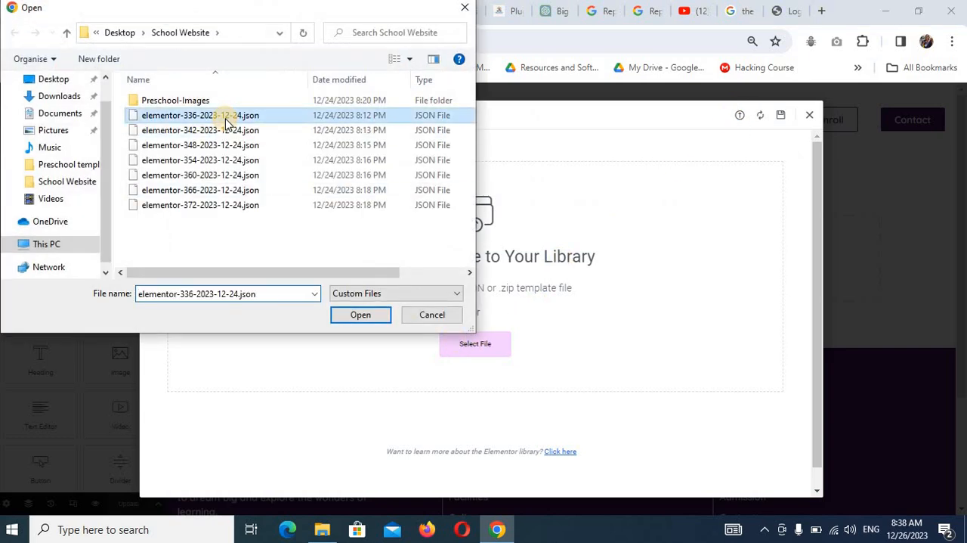
click(363, 316)
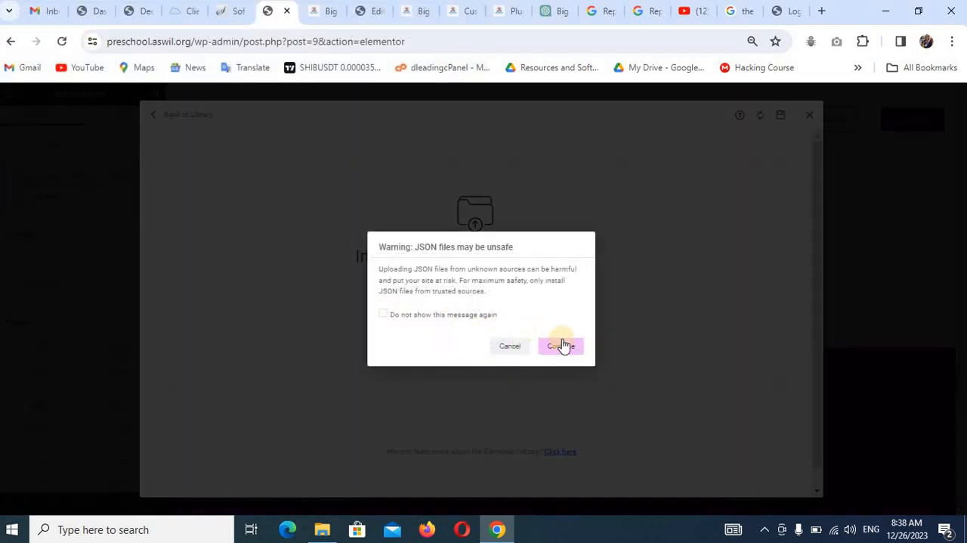
click(563, 346)
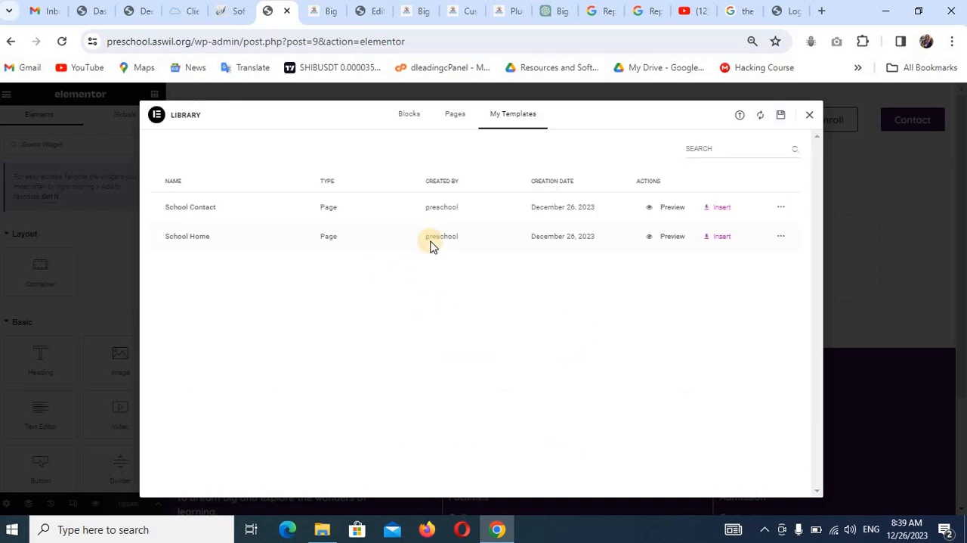
Insert the School Home template into the Home page and look through its sections.
click(720, 239)
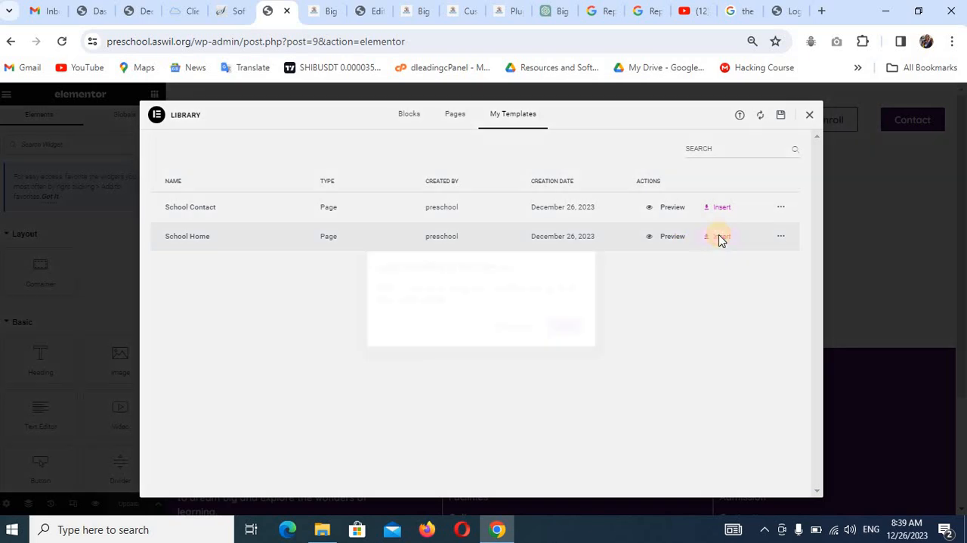
click(568, 326)
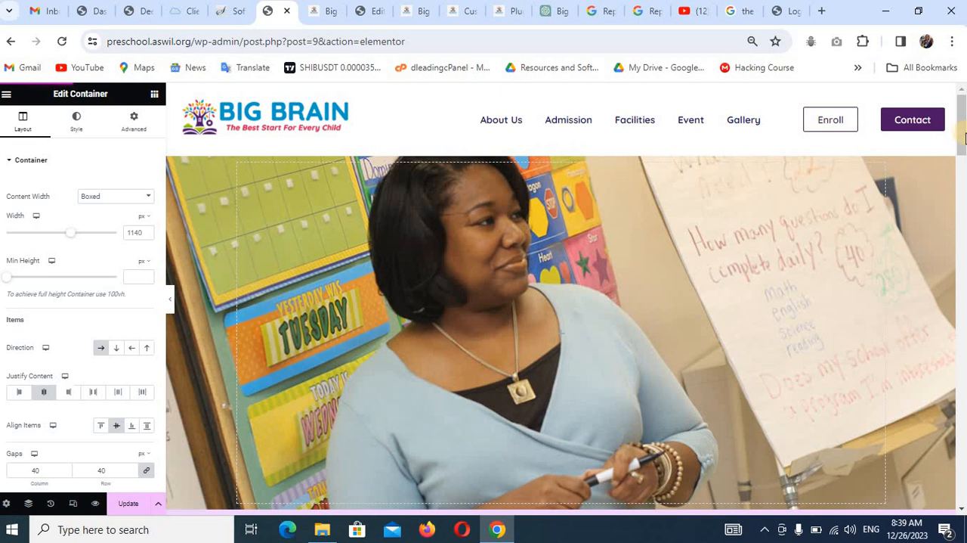
drag(964, 136, 962, 472)
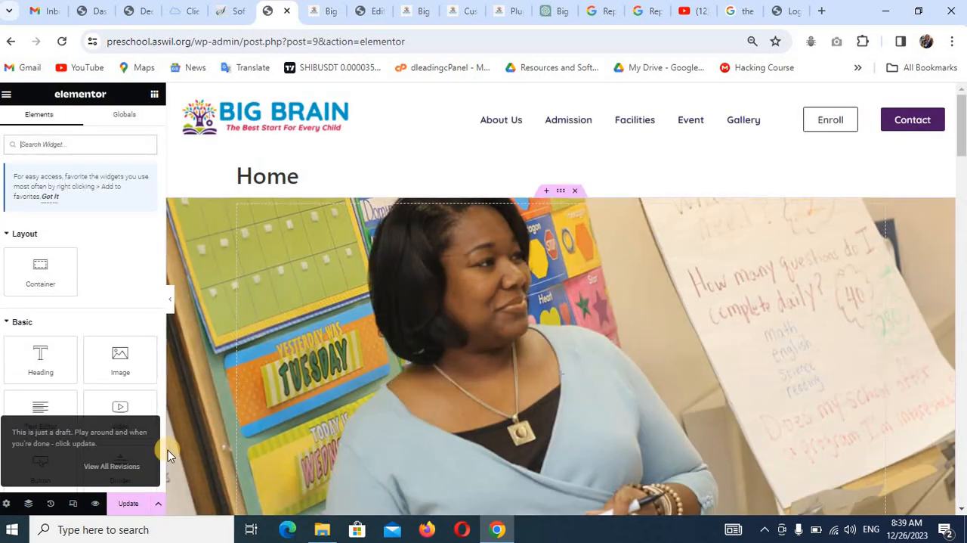
Save the Home page and check the refreshed page on the live site.
click(122, 505)
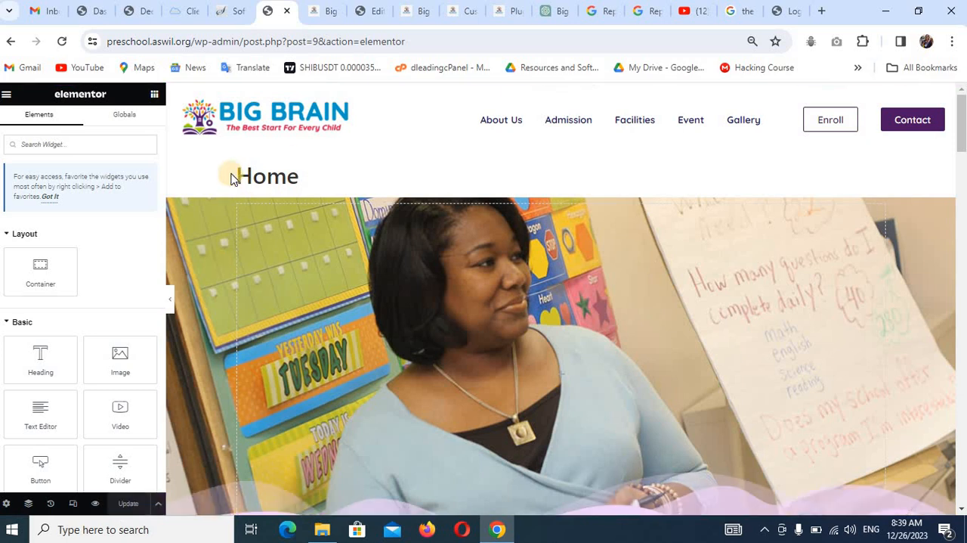
click(316, 15)
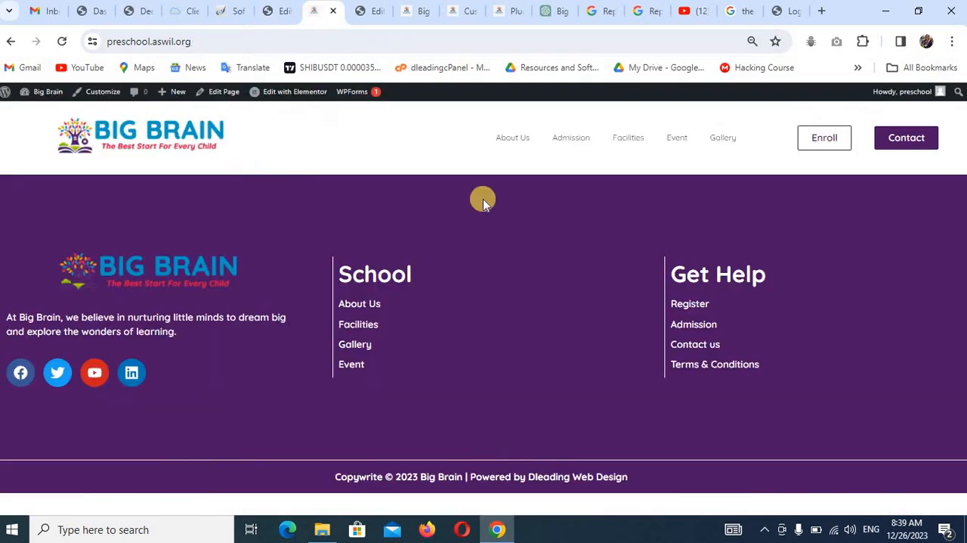
key(F5)
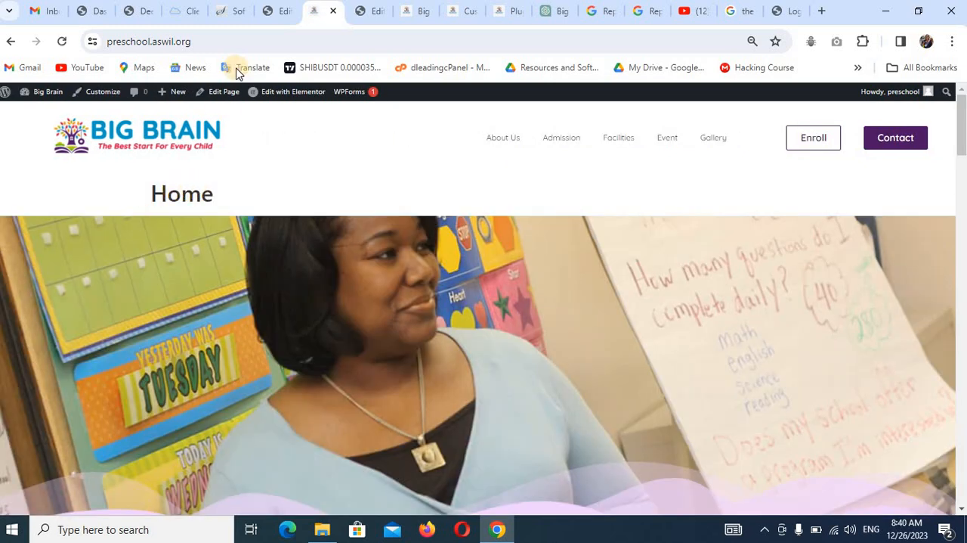
Hide the page title in the Home page's settings and save the page.
click(280, 13)
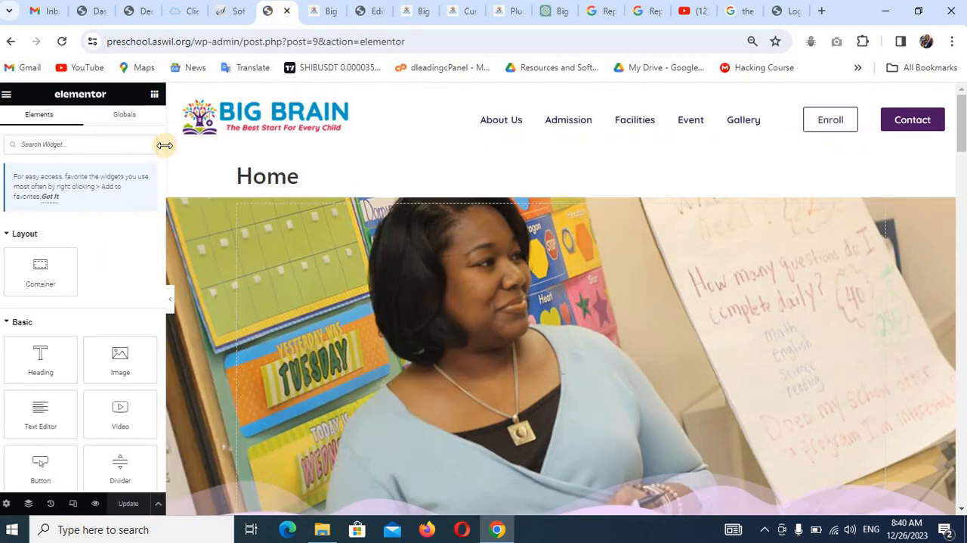
click(6, 504)
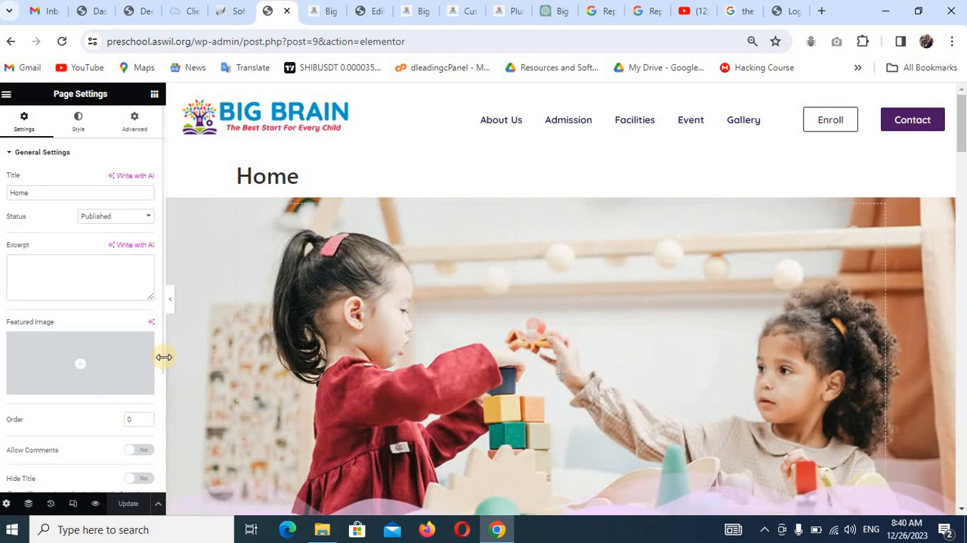
scroll(160, 358, down, 3)
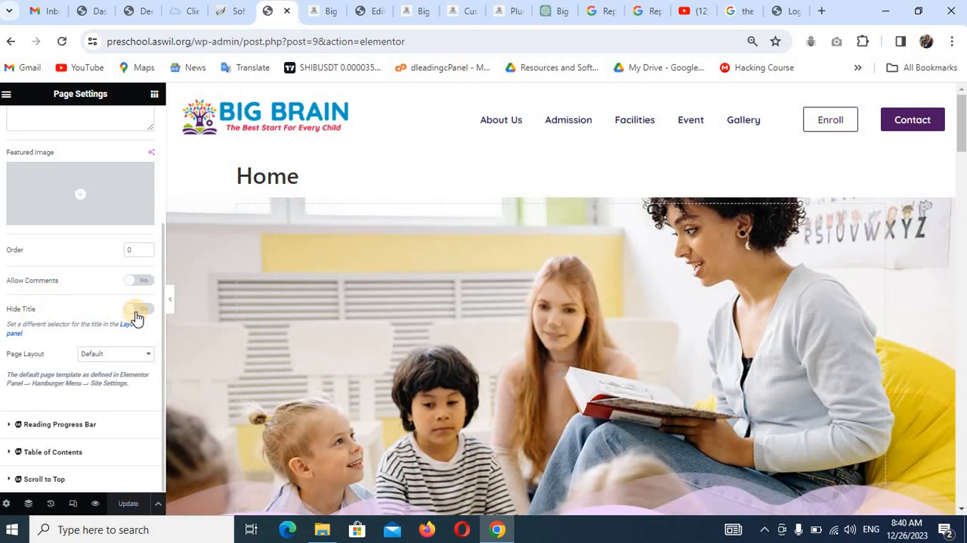
click(138, 310)
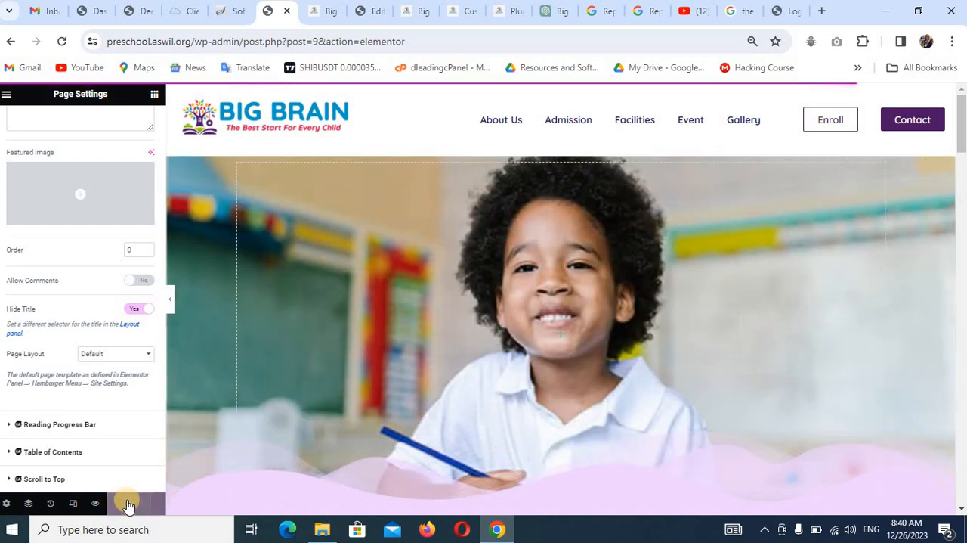
Preview the Home page in the Mobile Portrait layout and examine its header and hero section.
click(73, 505)
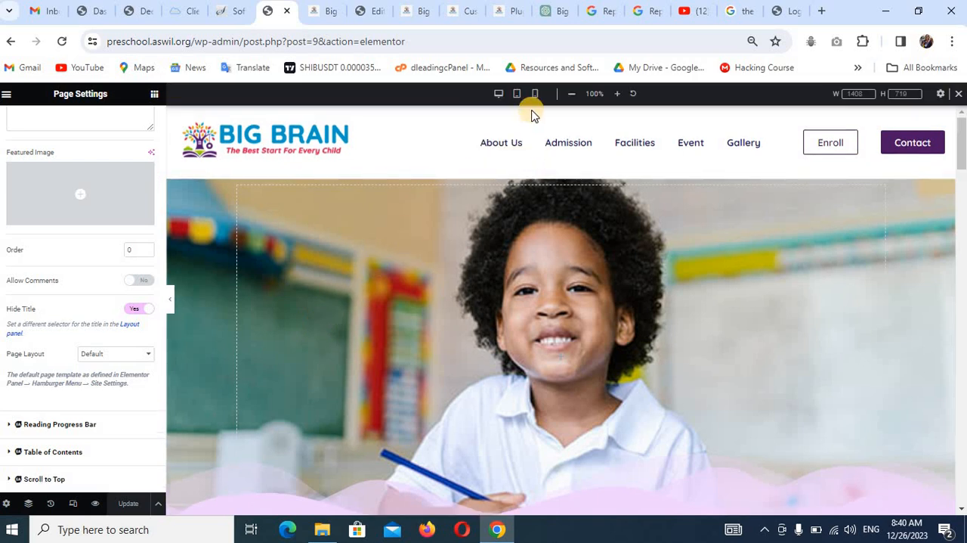
click(533, 95)
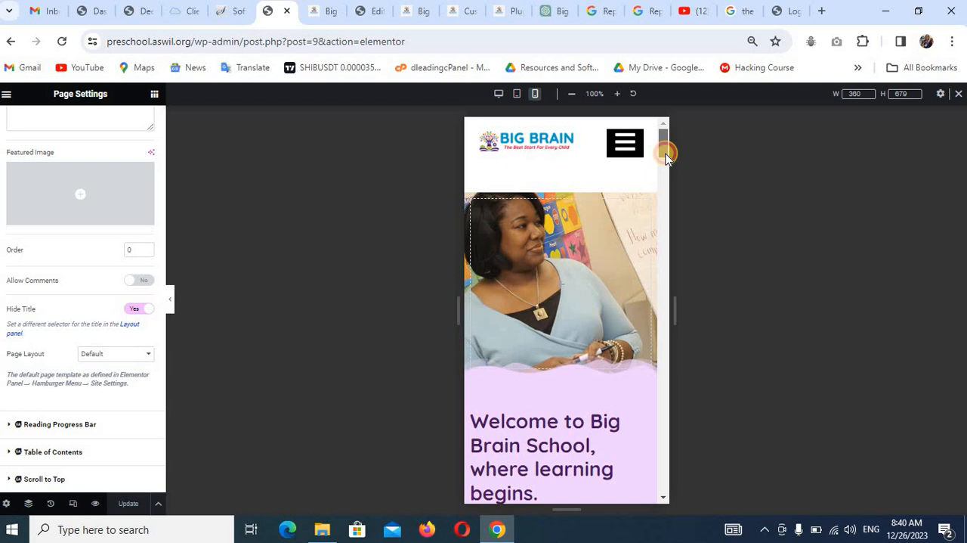
drag(666, 151, 670, 133)
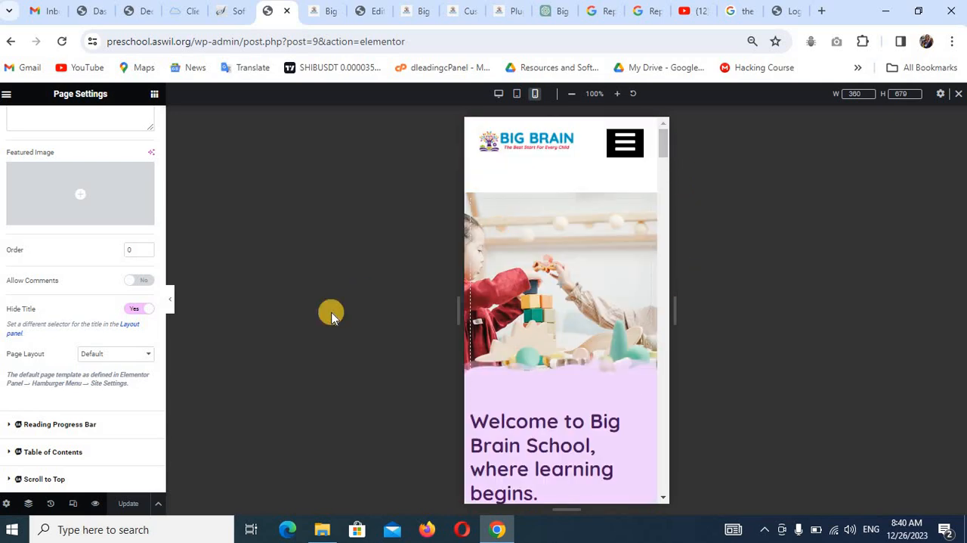
Check the Home page on the live site and return to its editor.
click(321, 20)
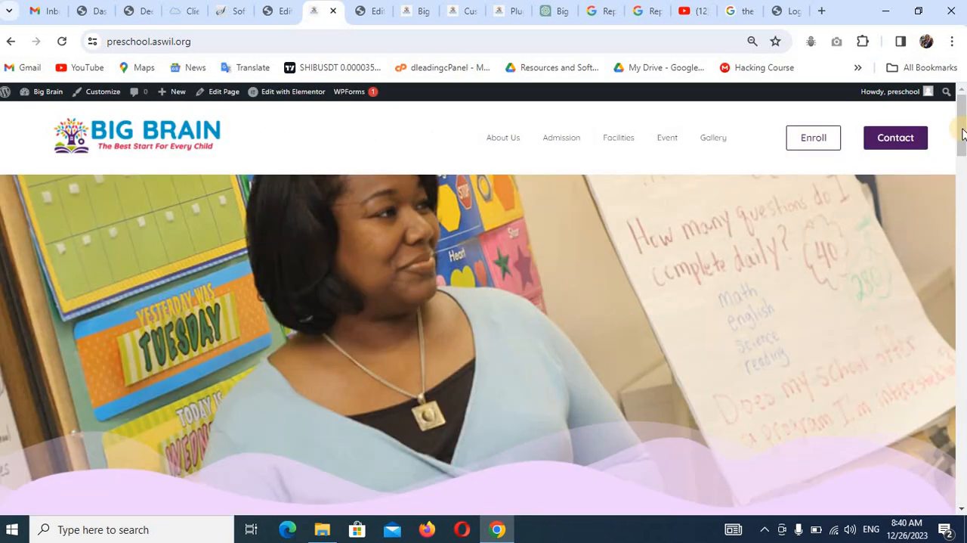
mouse_move(963, 134)
mouse_down()
mouse_move(962, 436)
mouse_move(962, 130)
mouse_up()
click(285, 11)
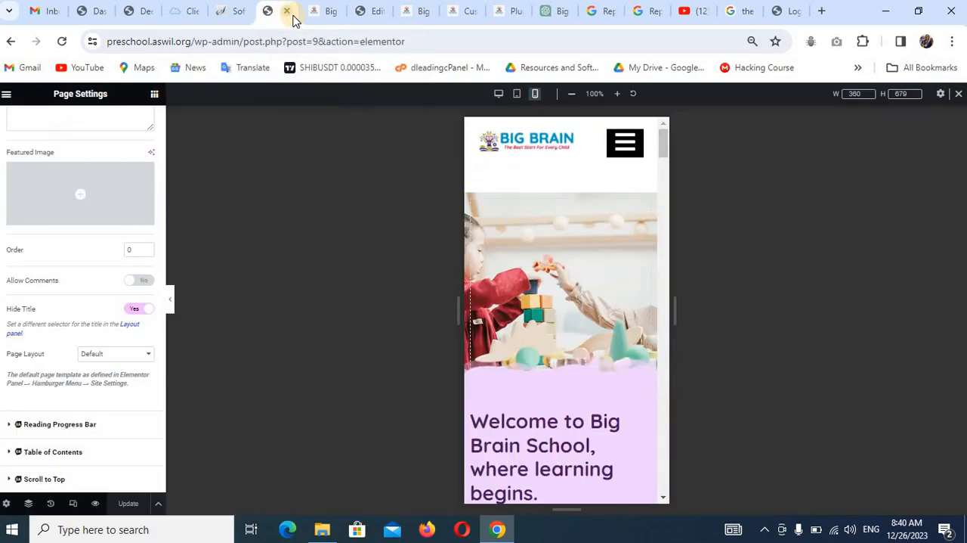
Exit the Home page editor and open the About Us page from the pages list for editing with Elementor.
click(6, 96)
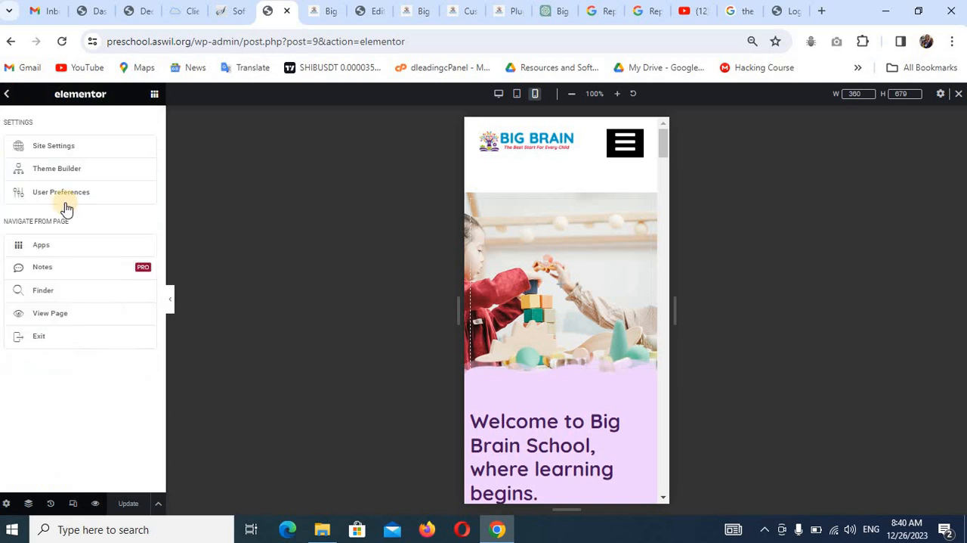
click(55, 335)
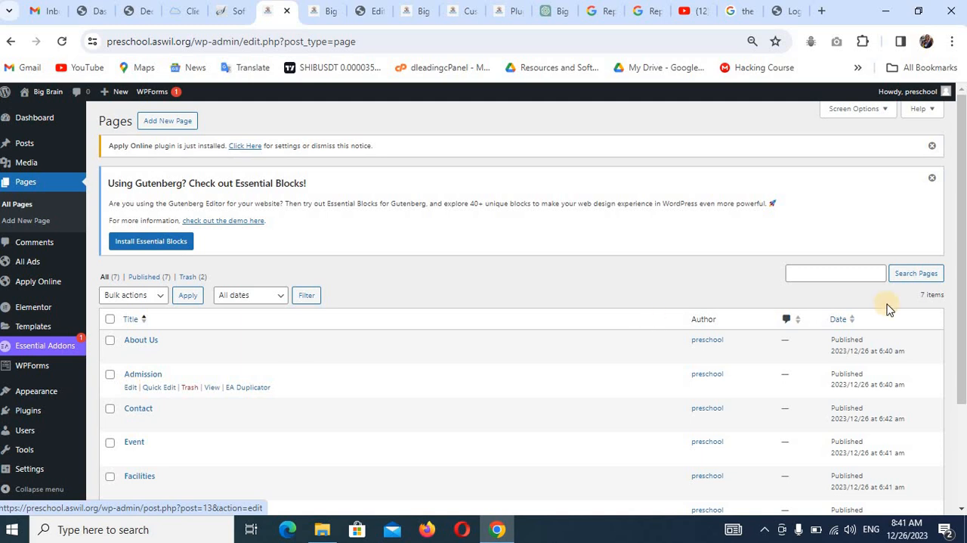
scroll(962, 295, down, 2)
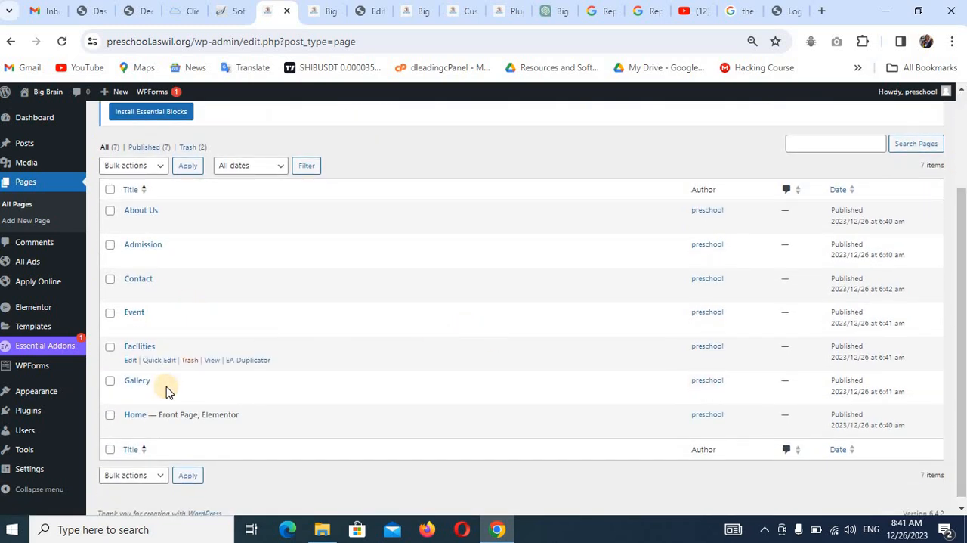
click(133, 225)
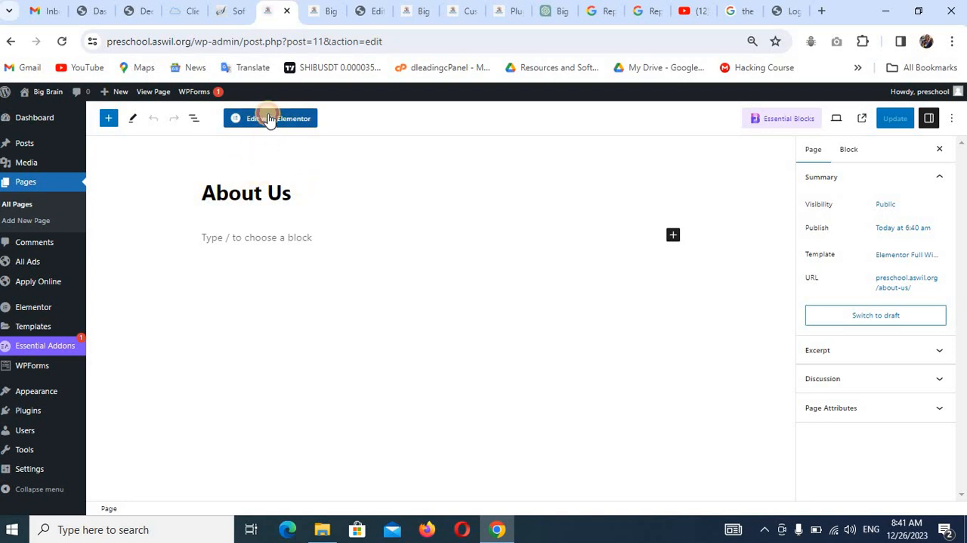
click(270, 120)
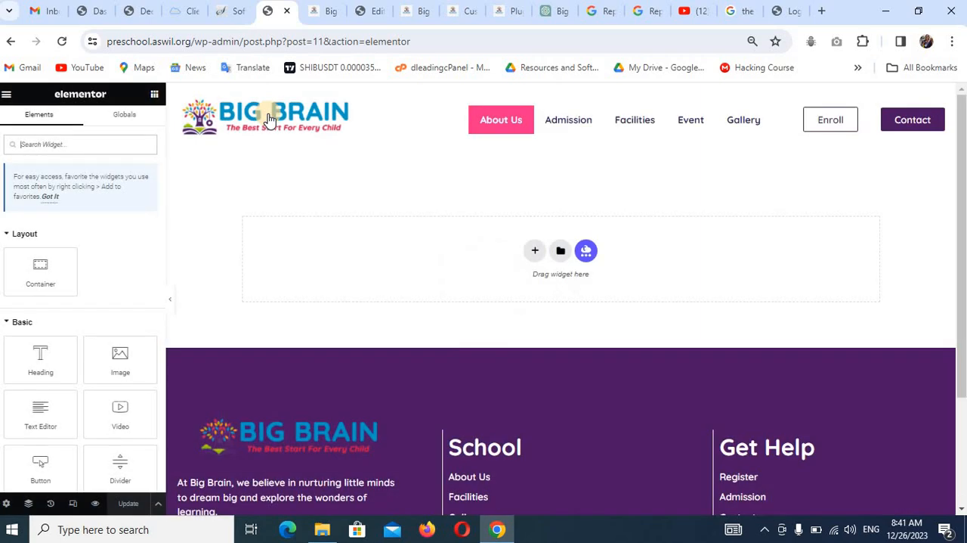
Import the template file elementor-342-2023-12-24.json into the saved templates library from the About Us page.
click(560, 252)
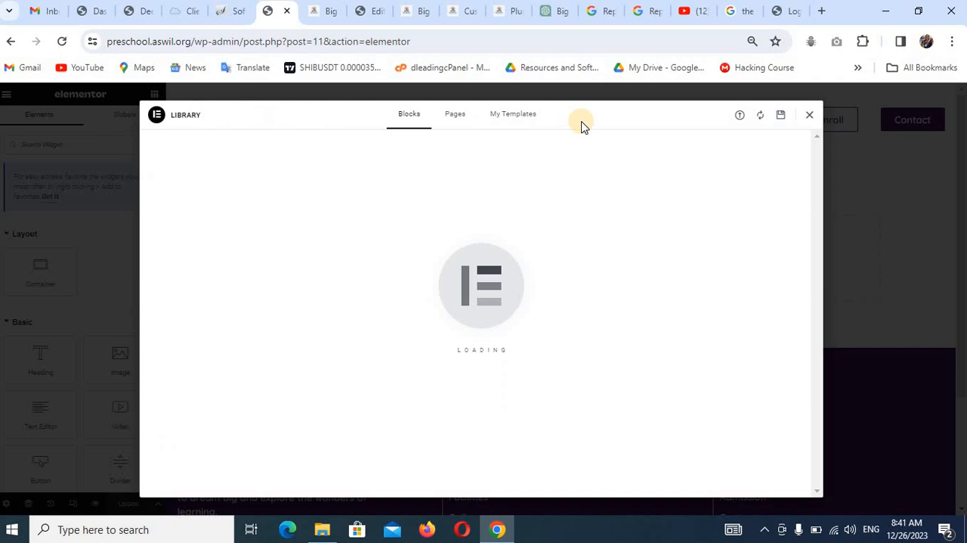
click(522, 114)
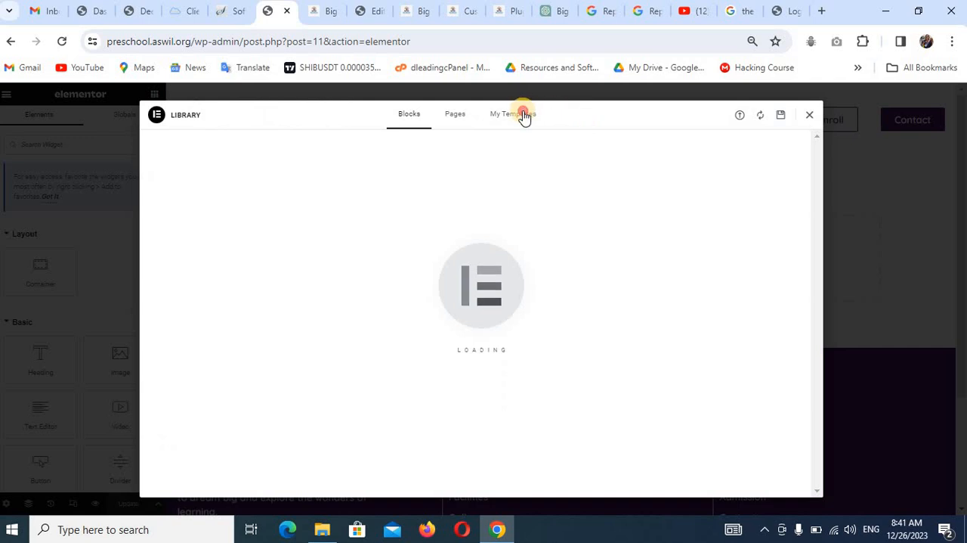
click(740, 117)
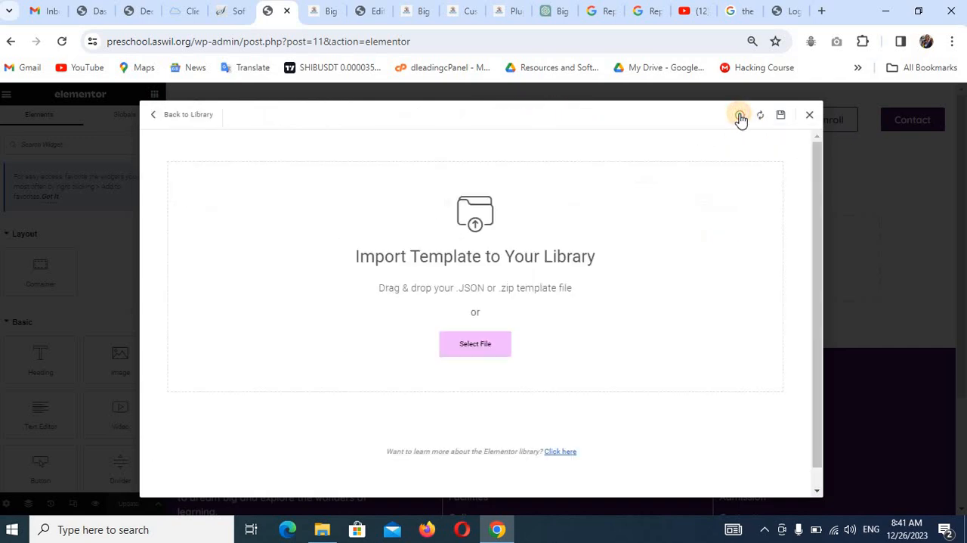
click(490, 344)
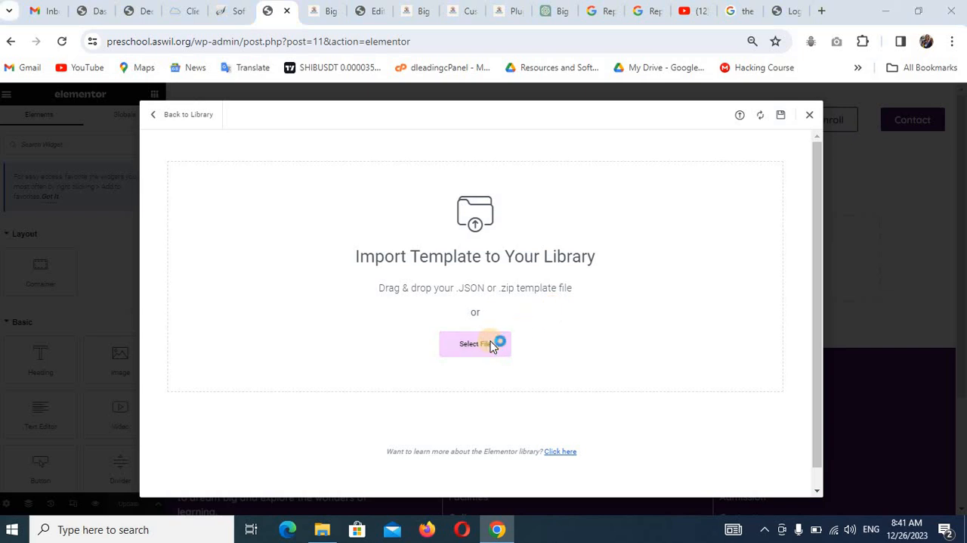
click(206, 130)
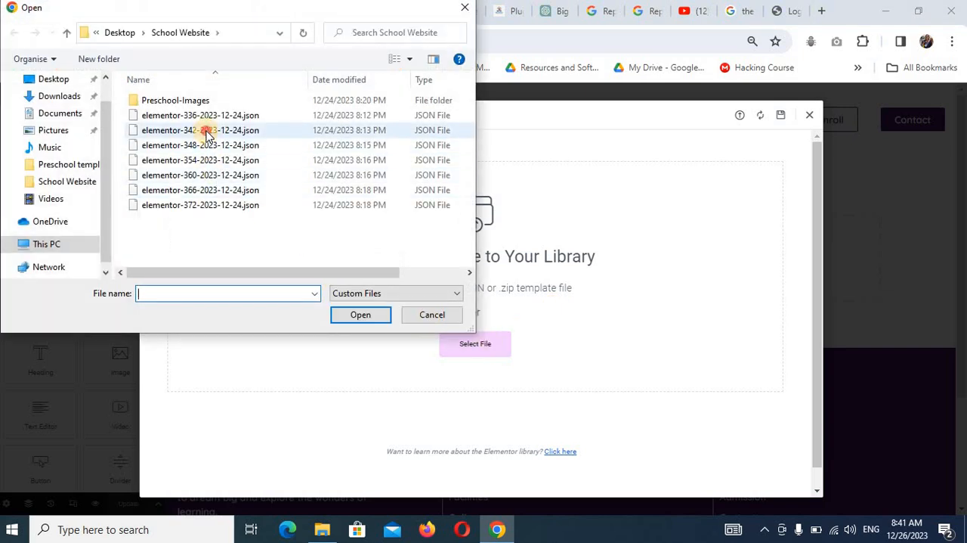
click(360, 314)
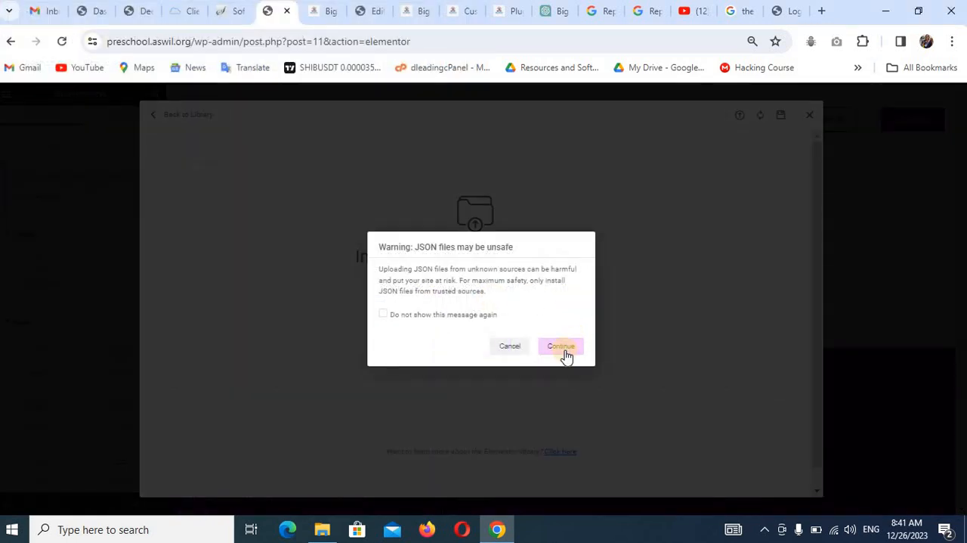
click(566, 351)
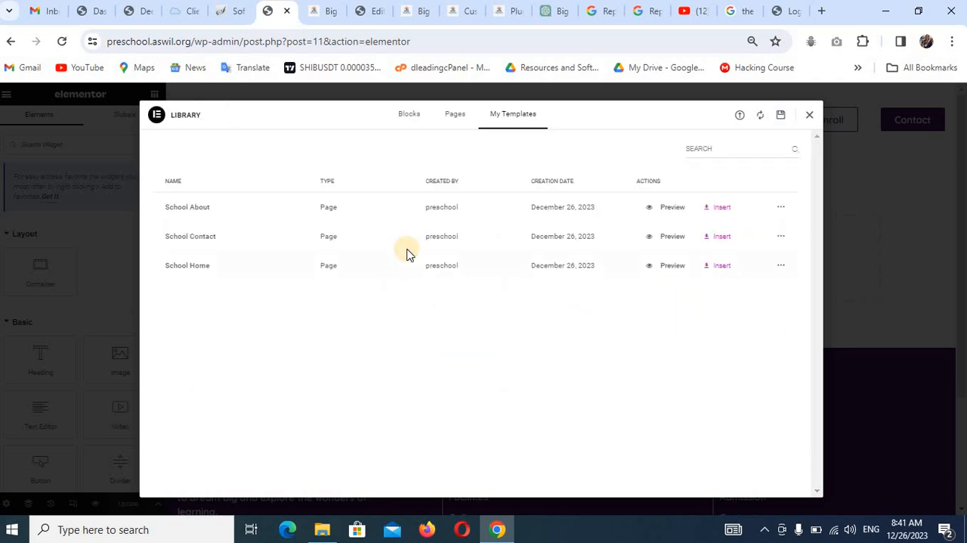
Insert the School About template into the About Us page with its page settings applied, and save the page.
click(719, 207)
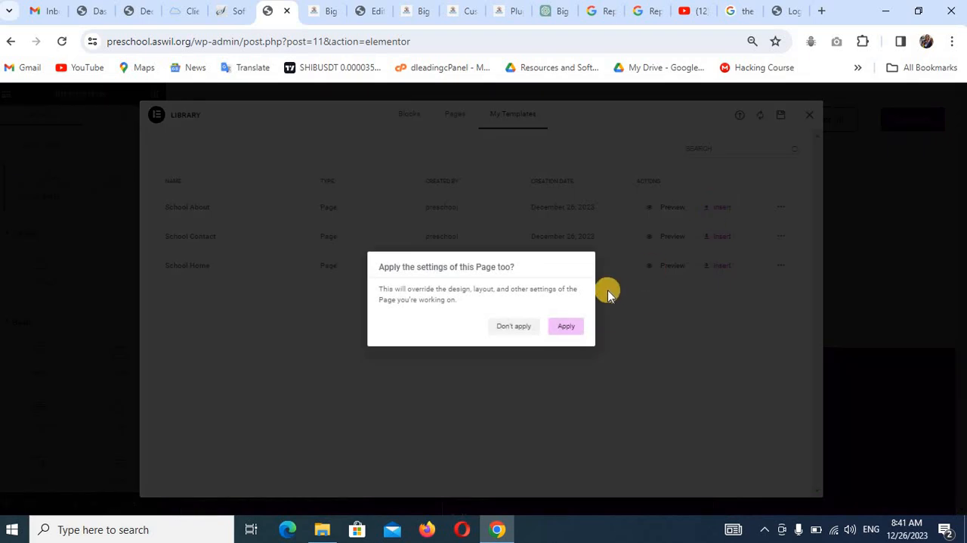
click(570, 326)
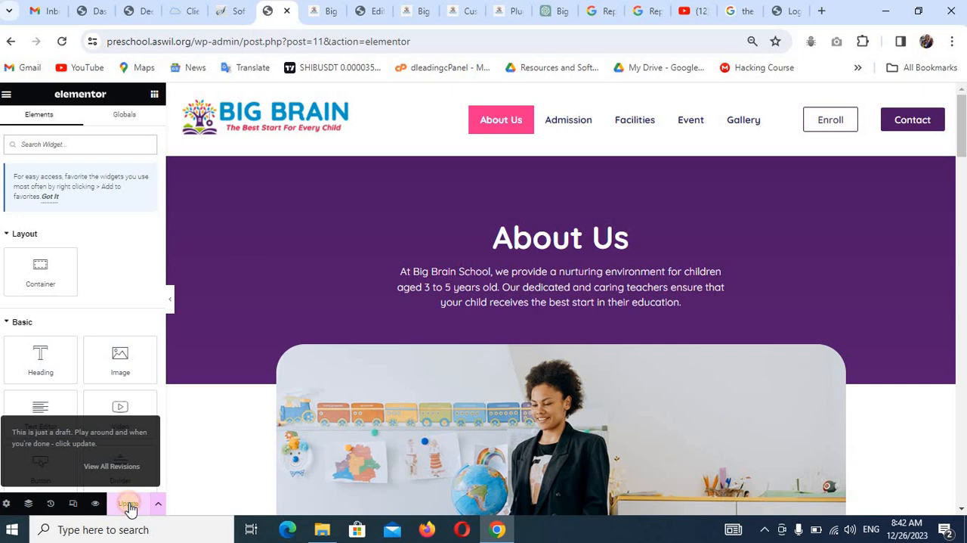
click(128, 505)
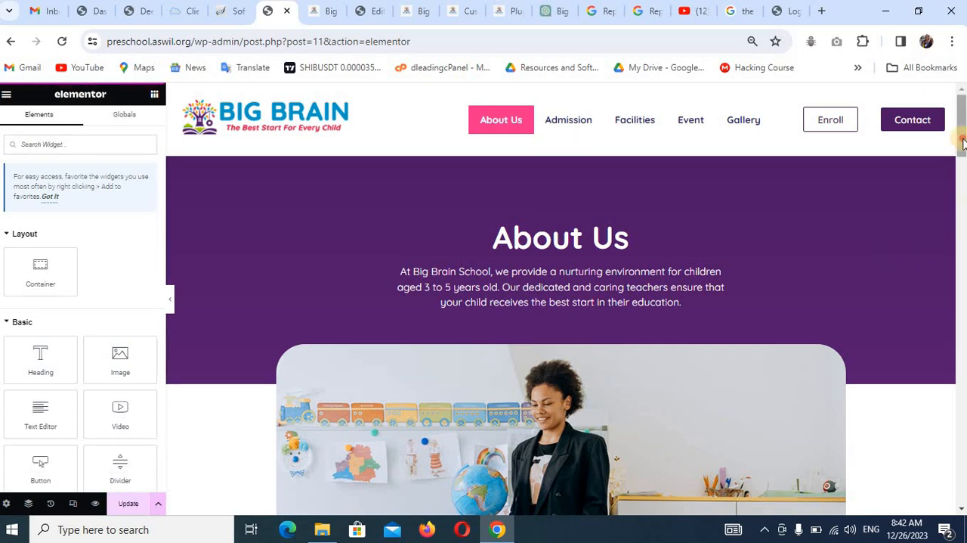
mouse_move(963, 144)
mouse_down()
mouse_move(963, 412)
mouse_move(963, 181)
mouse_up()
Check the About Us and Admission pages on the live site through the header navigation.
click(329, 12)
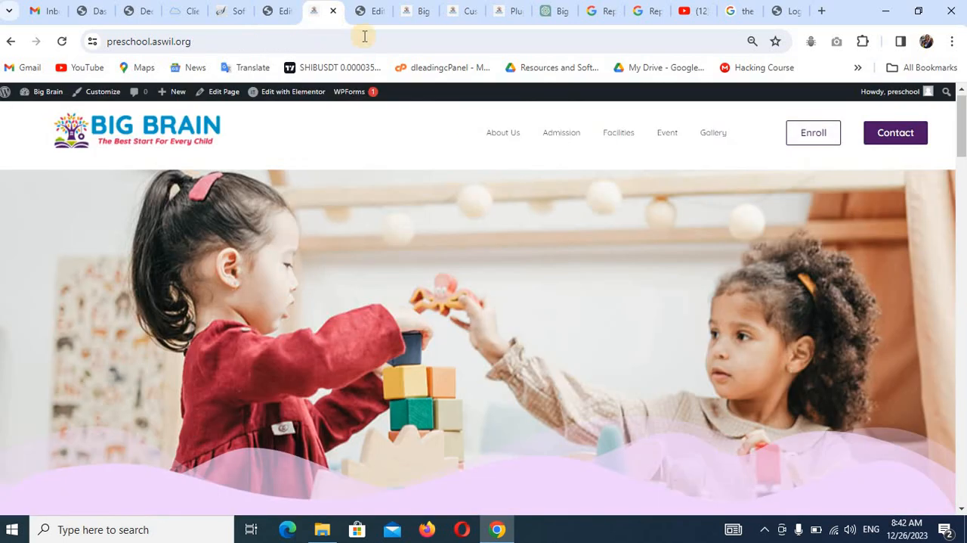
click(505, 137)
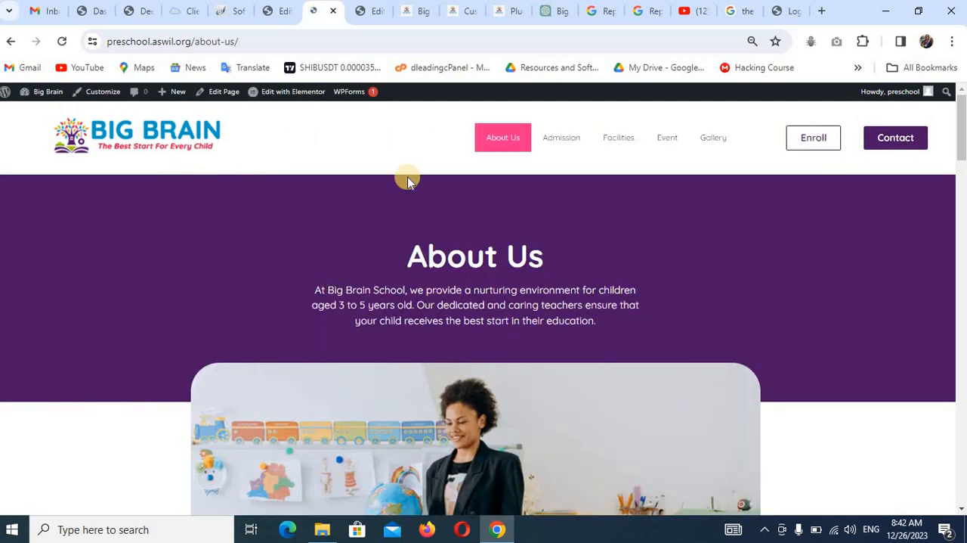
click(562, 144)
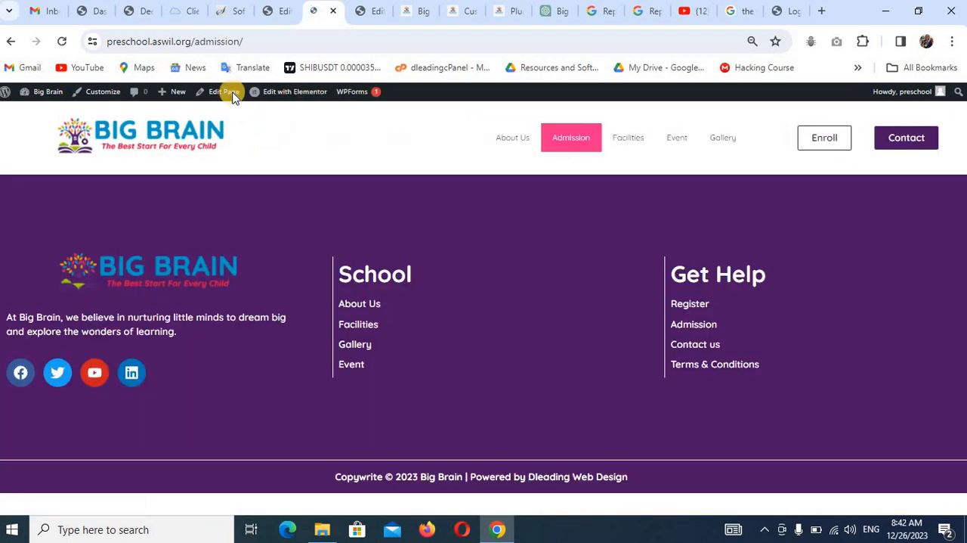
Return to the About Us editor and review the page's general settings and header area.
click(276, 11)
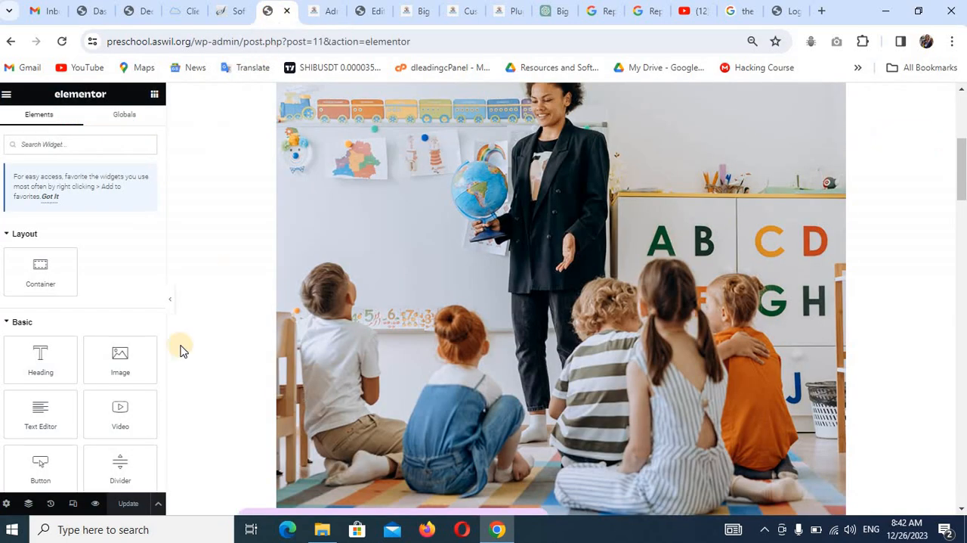
click(7, 504)
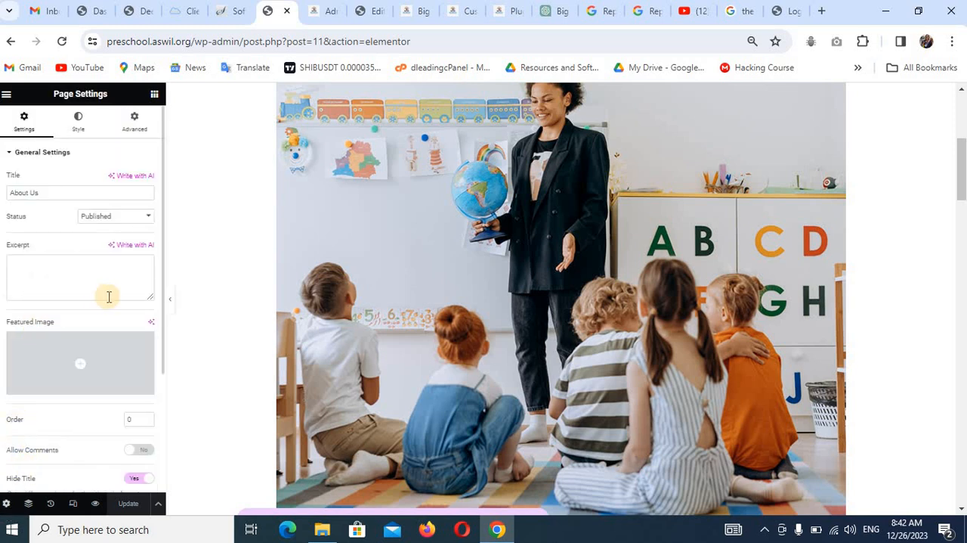
click(5, 93)
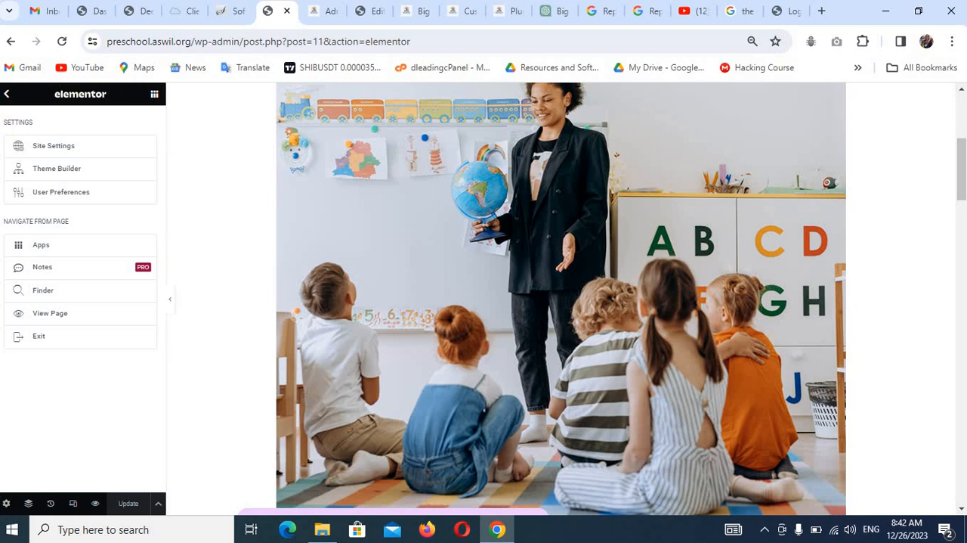
click(6, 97)
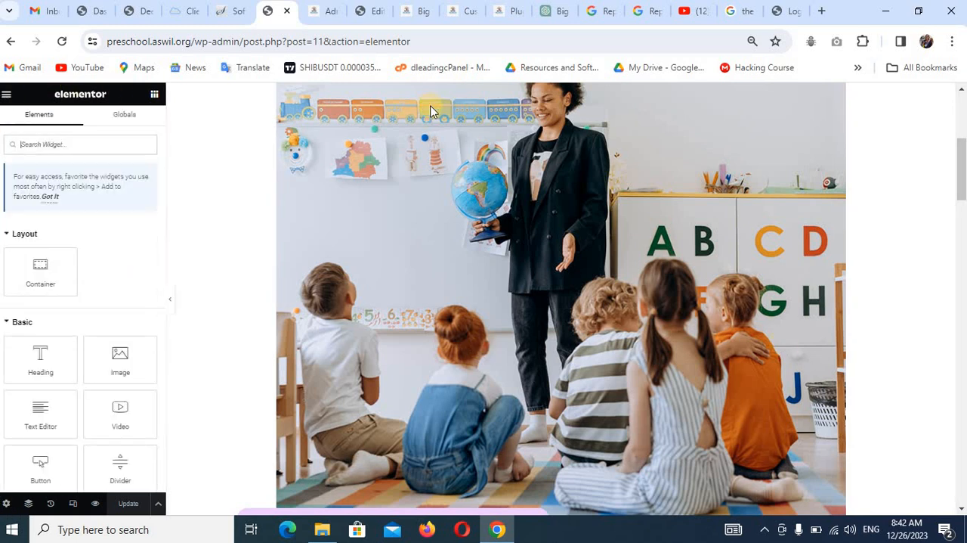
scroll(962, 144, up, 5)
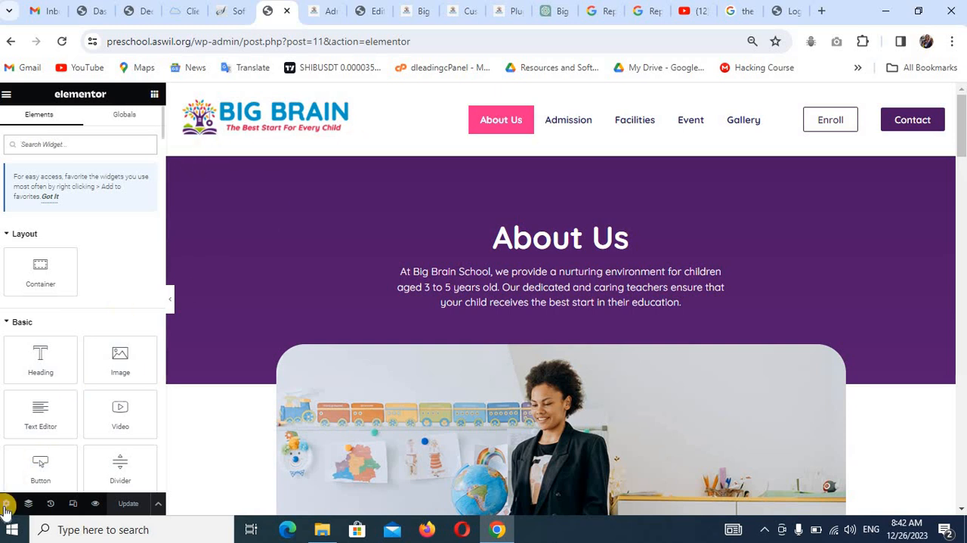
click(8, 504)
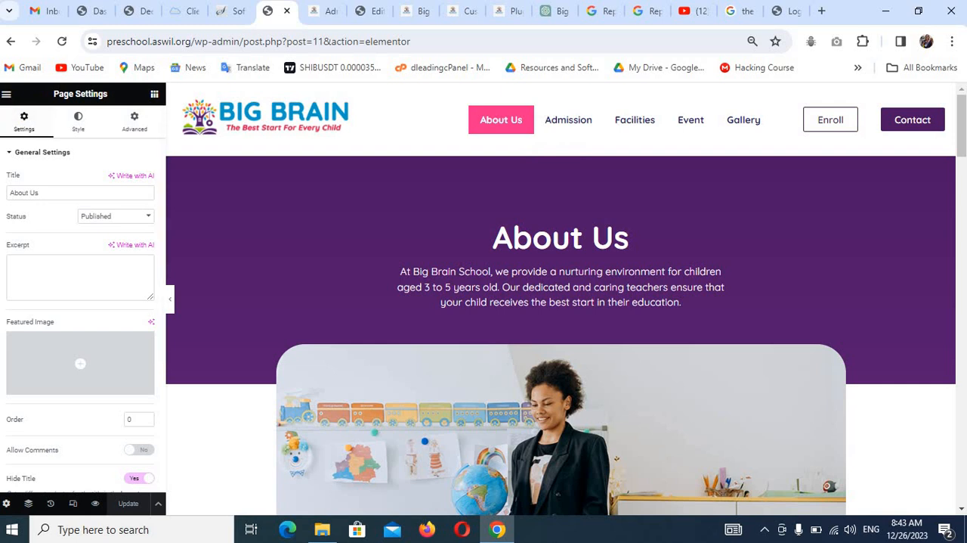
Exit the About Us editor and open the Admission page in a new browser tab for editing with Elementor.
click(6, 95)
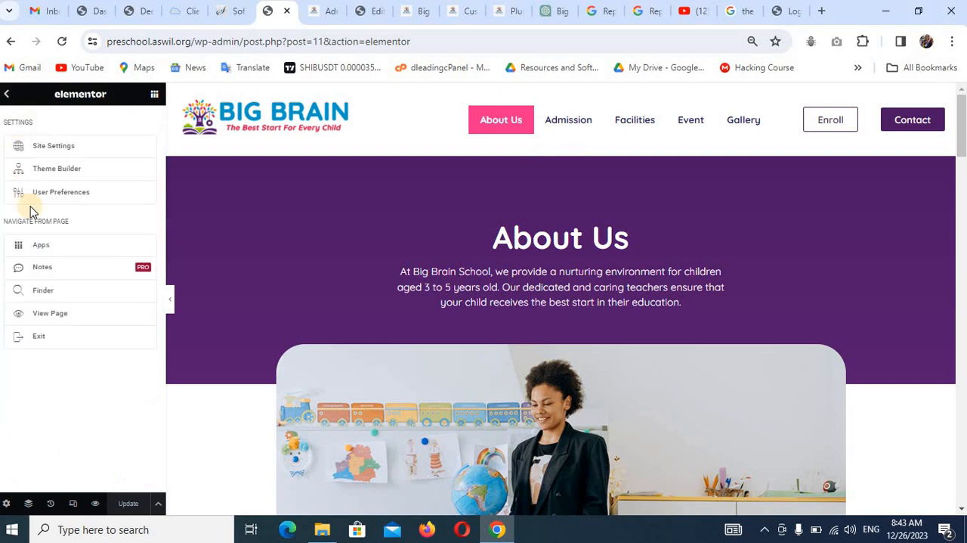
click(40, 337)
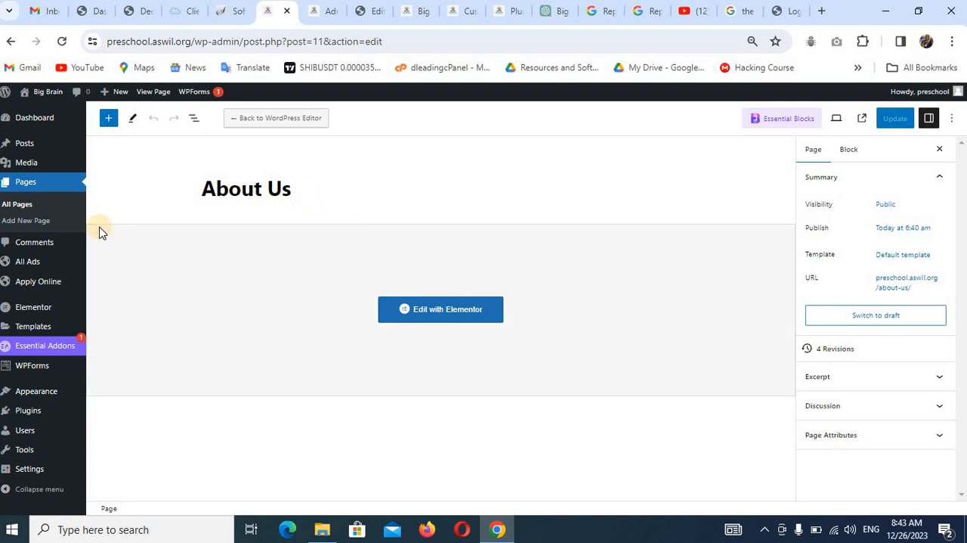
click(29, 206)
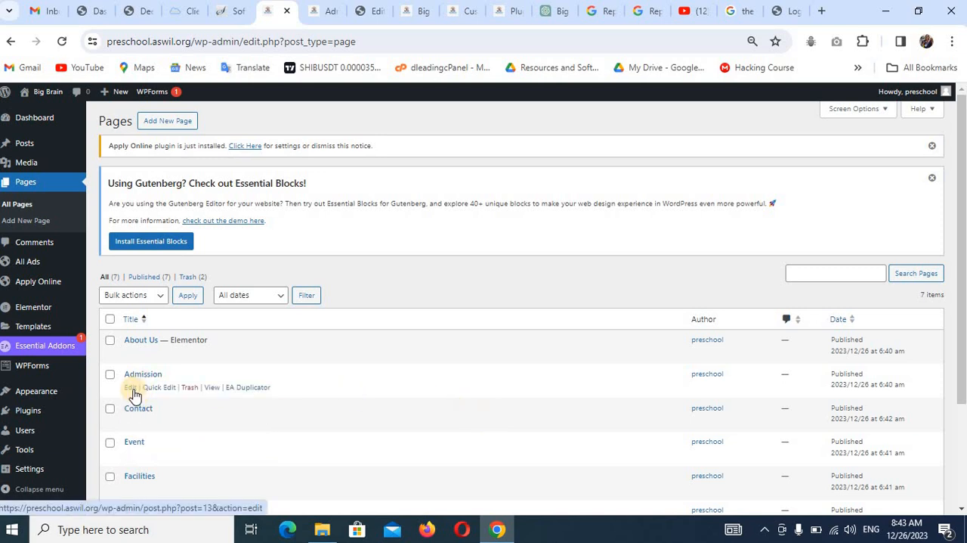
right_click(133, 394)
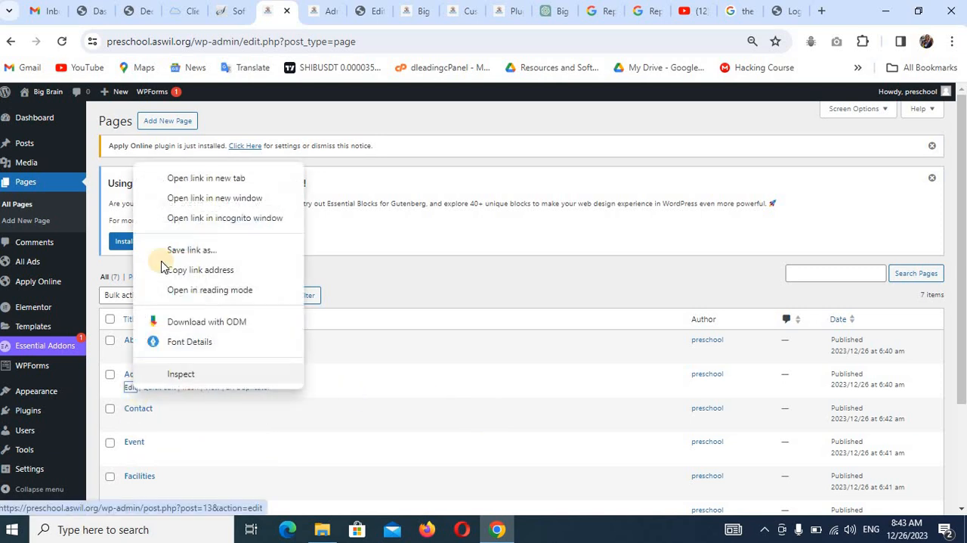
click(179, 179)
click(305, 16)
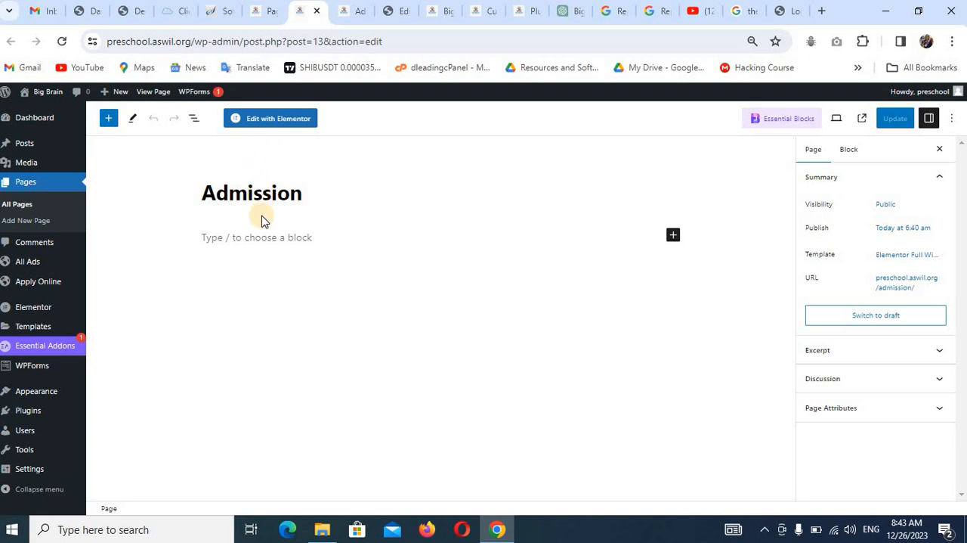
click(260, 121)
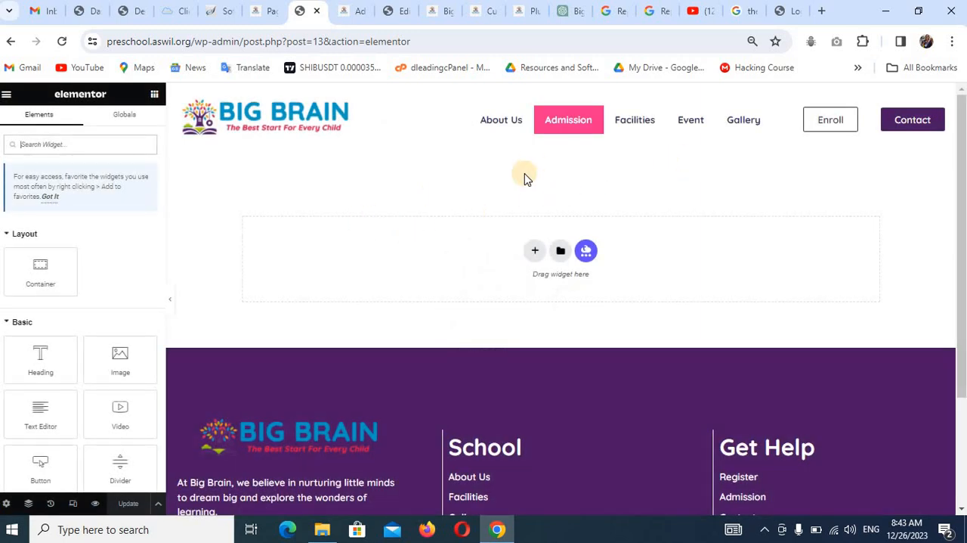
Import the template file elementor-348-2023-12-24.json into the Elementor template library from the School Website folder.
click(560, 253)
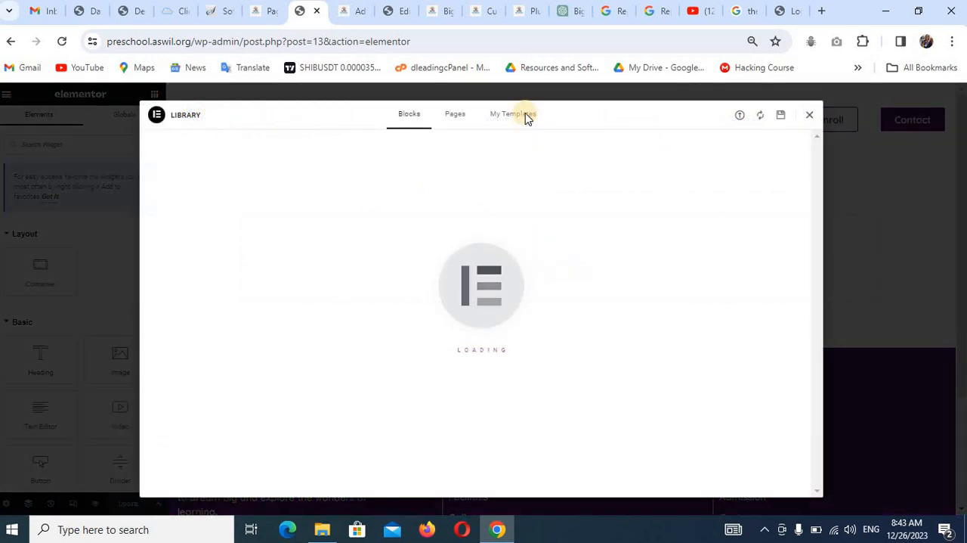
click(522, 115)
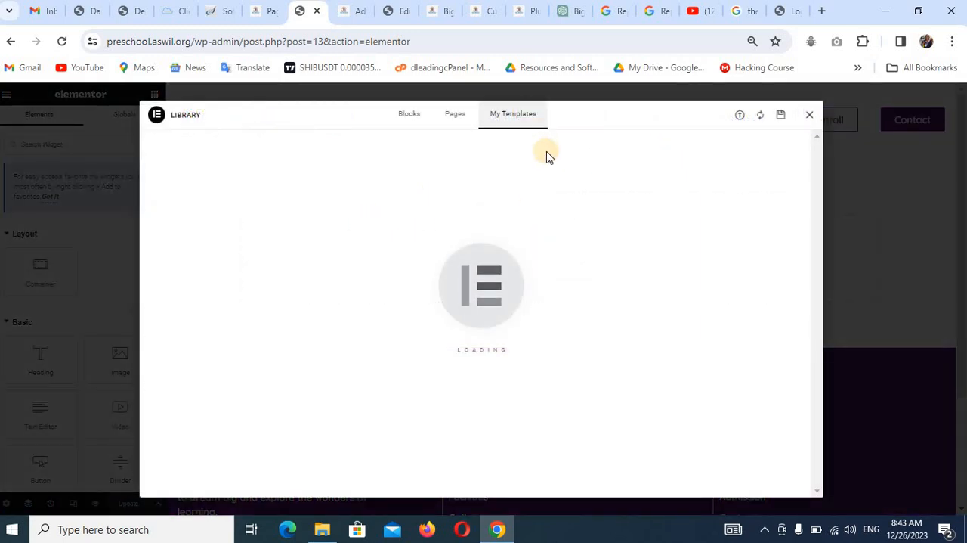
click(737, 117)
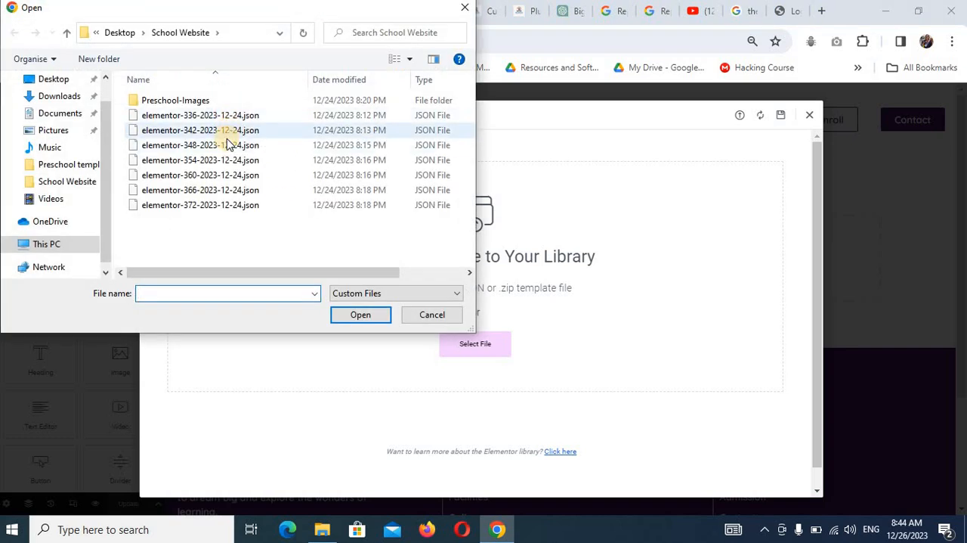
click(228, 143)
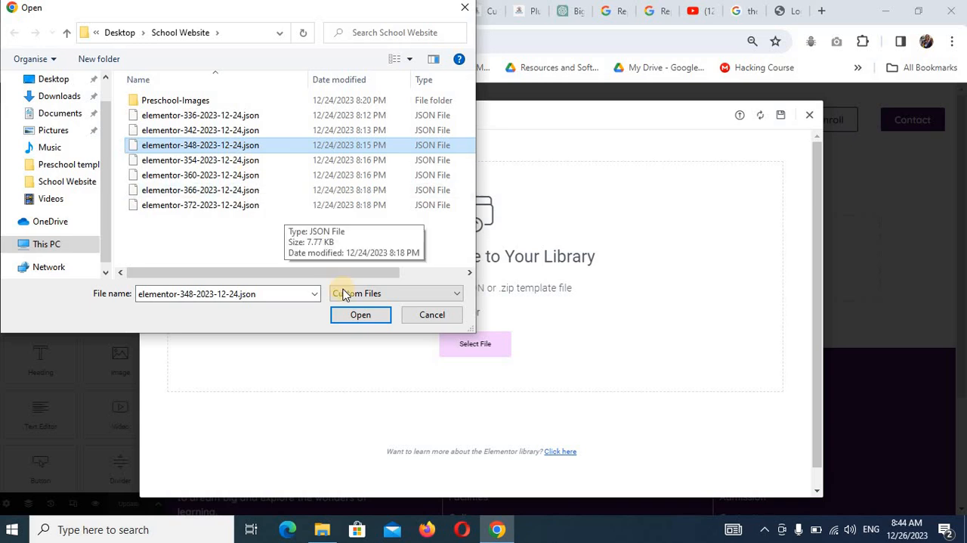
click(355, 316)
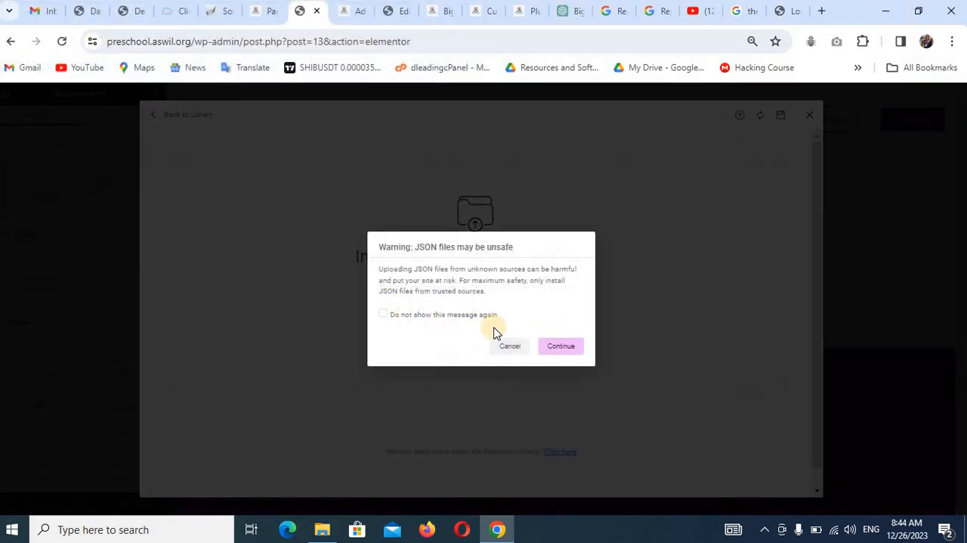
click(558, 347)
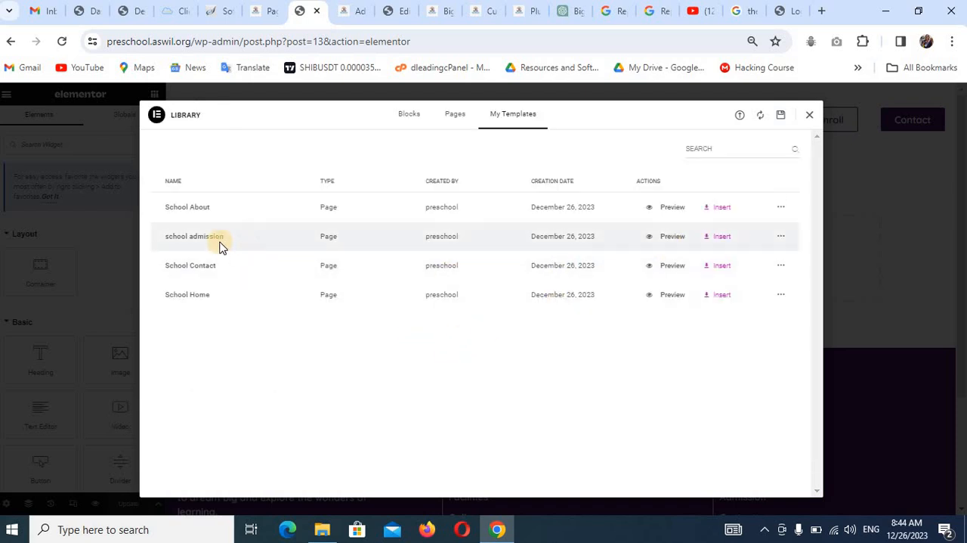
Insert the school admission template into the Admission page with its page settings applied, and update the page.
click(722, 237)
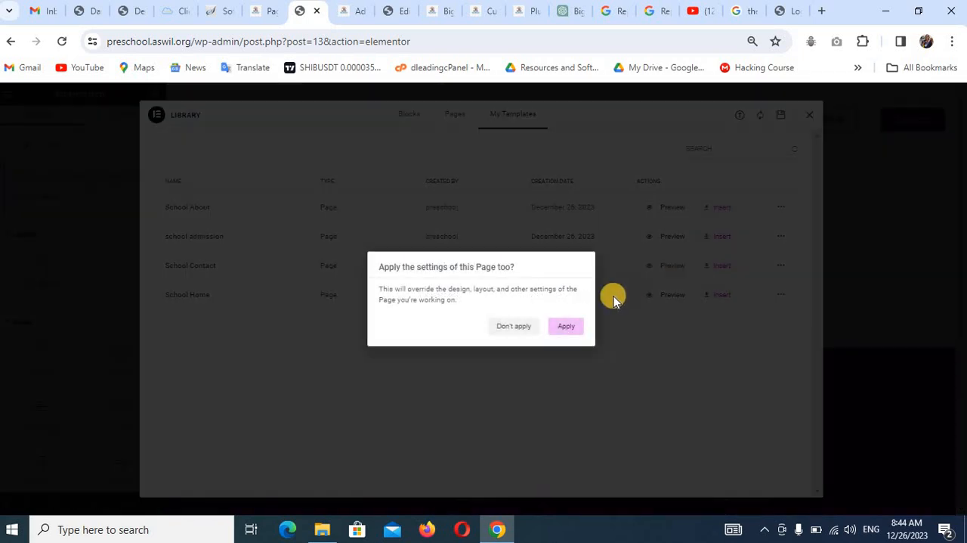
click(567, 327)
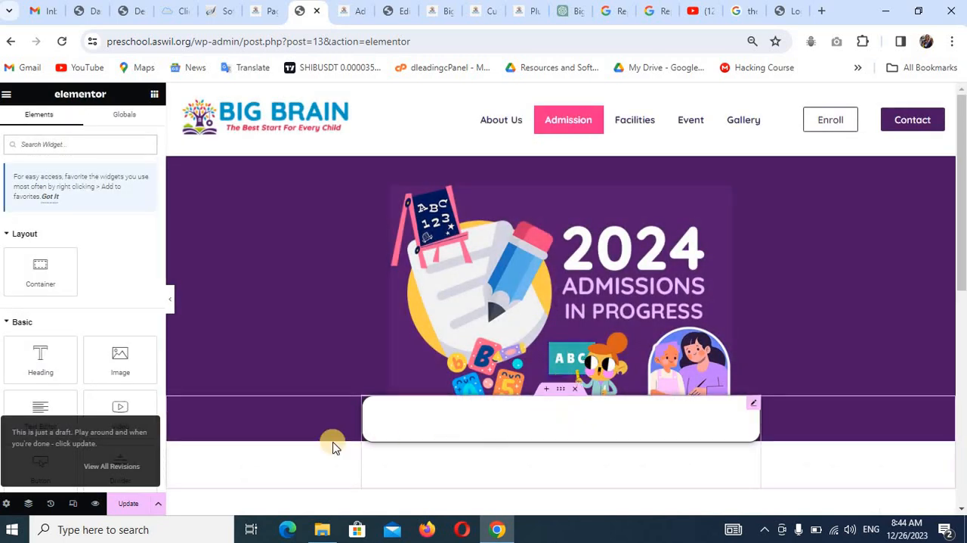
click(111, 504)
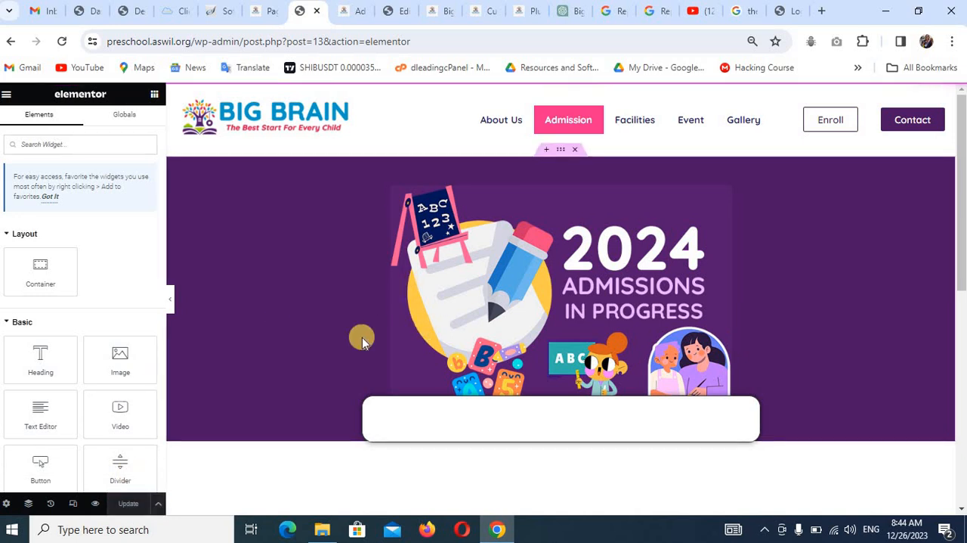
Create a new Apply Online ad in the WordPress dashboard and title it "2024 Admission Form".
click(256, 11)
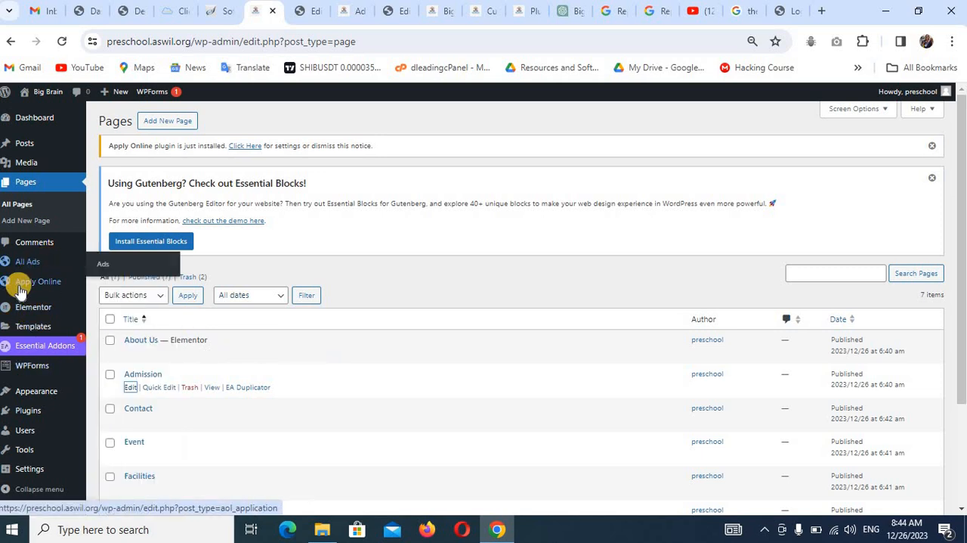
mouse_move(28, 286)
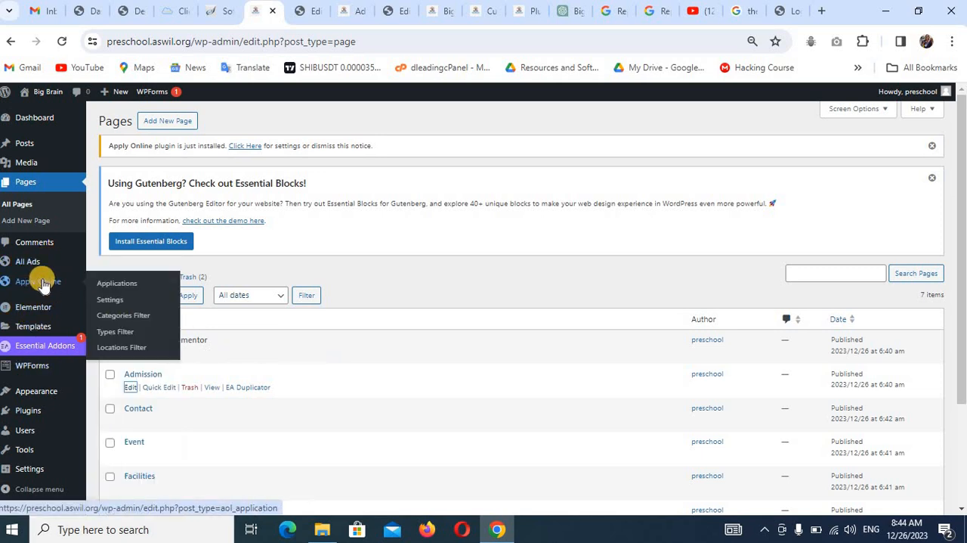
click(112, 301)
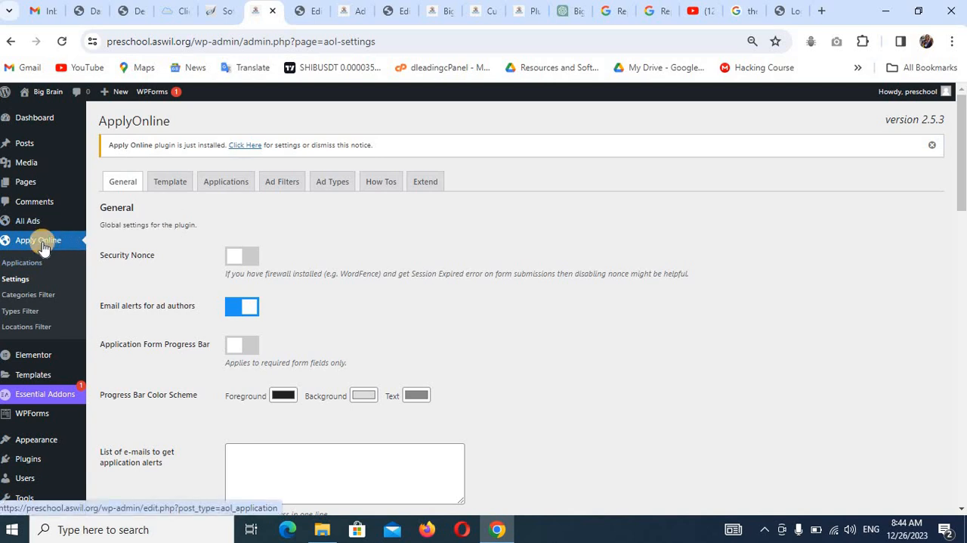
mouse_move(34, 221)
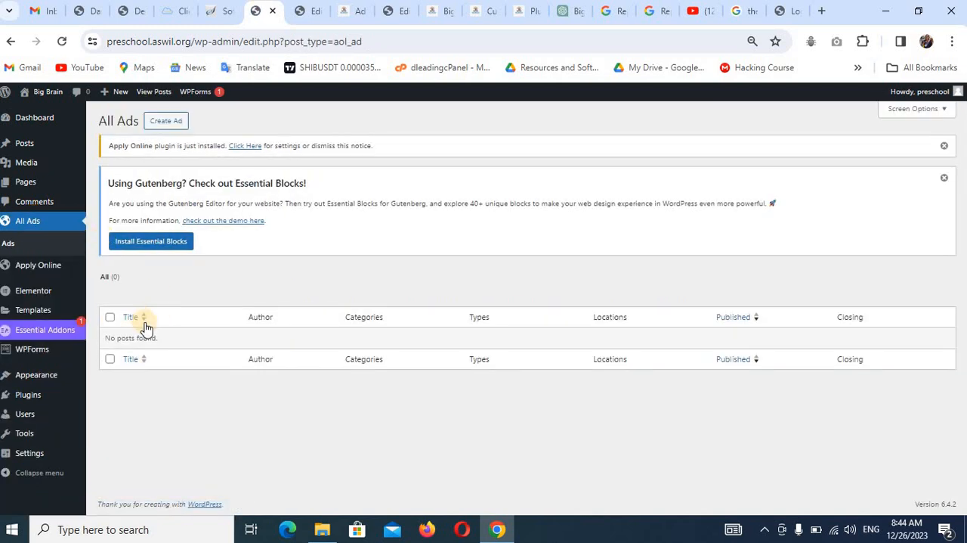
click(168, 123)
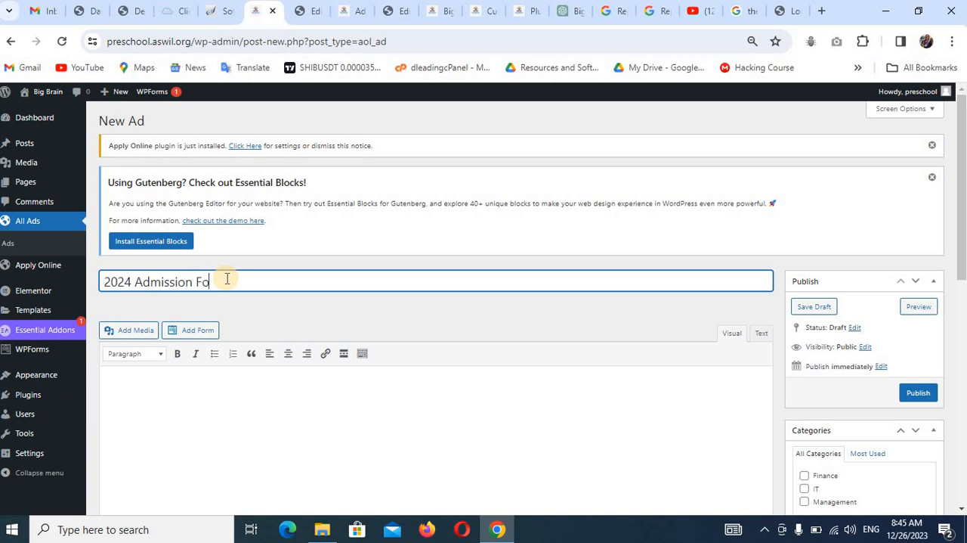
text(m)
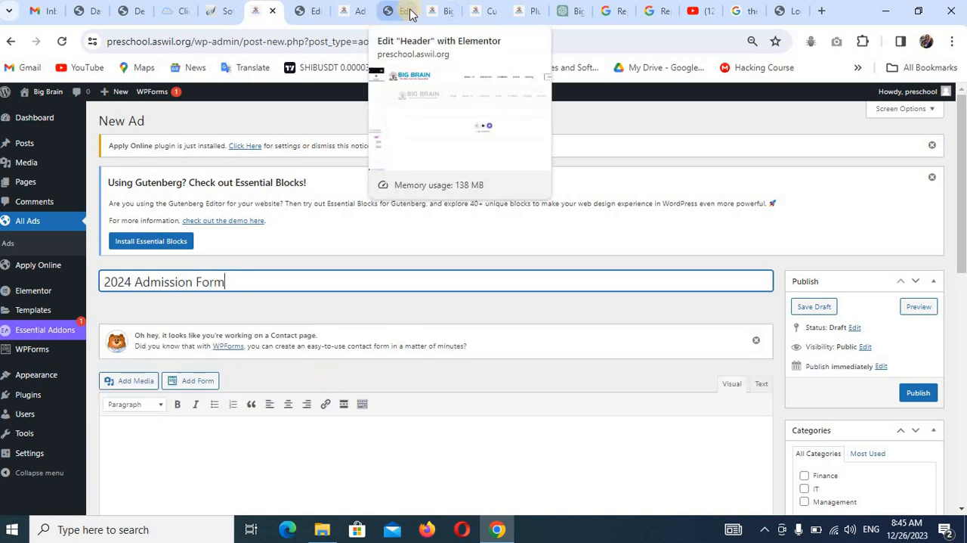
Examine the Apply Online form on the reference site's Admission page and compare it with the Admission page in the editor.
click(446, 23)
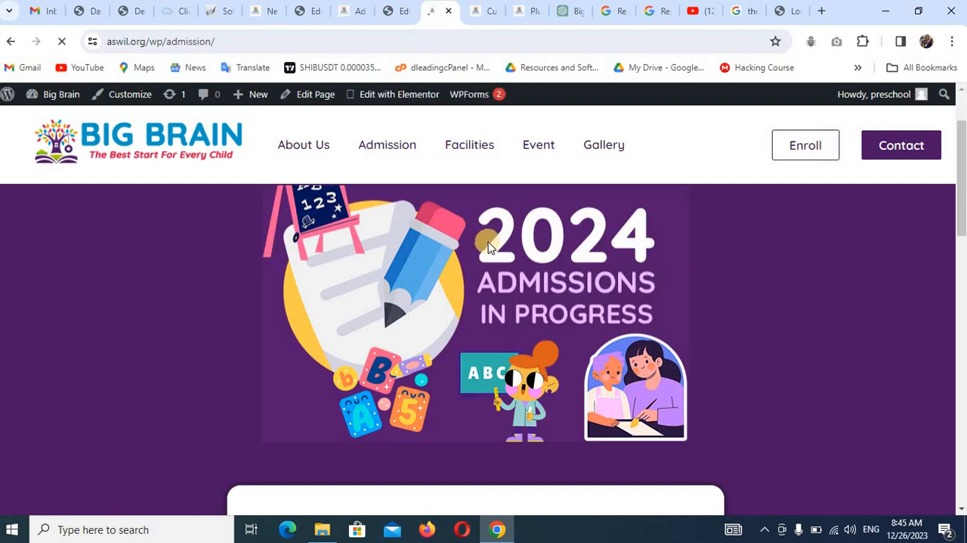
scroll(483, 280, down, 10)
scroll(484, 276, up, 12)
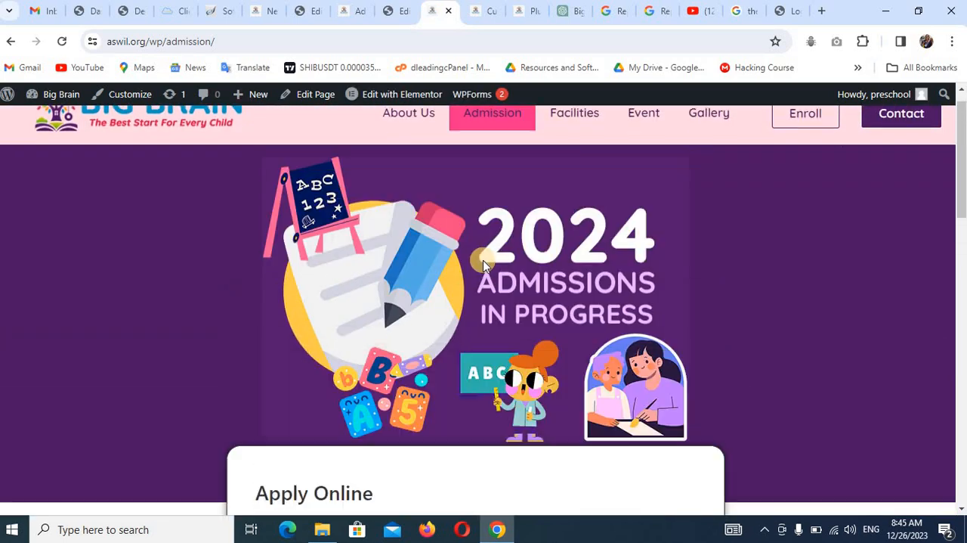
scroll(511, 341, down, 4)
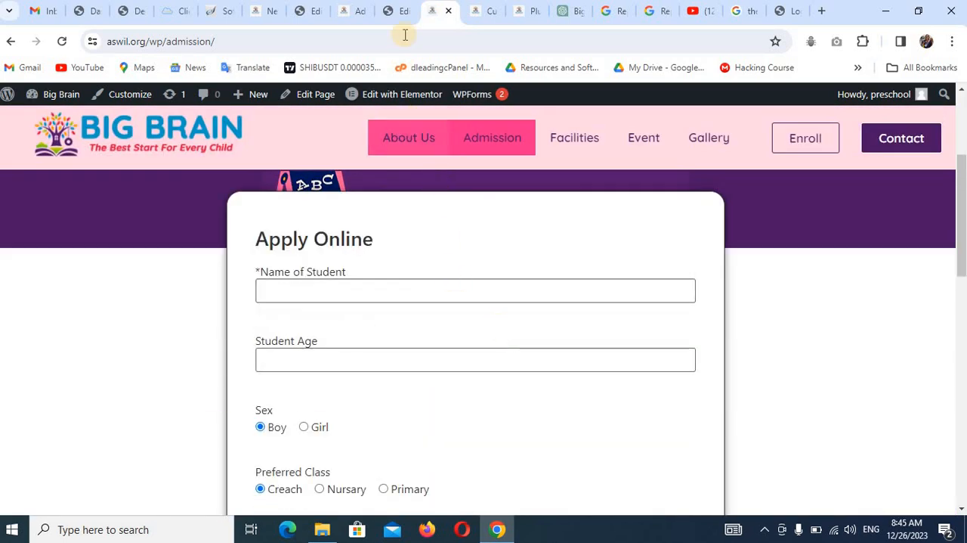
click(305, 11)
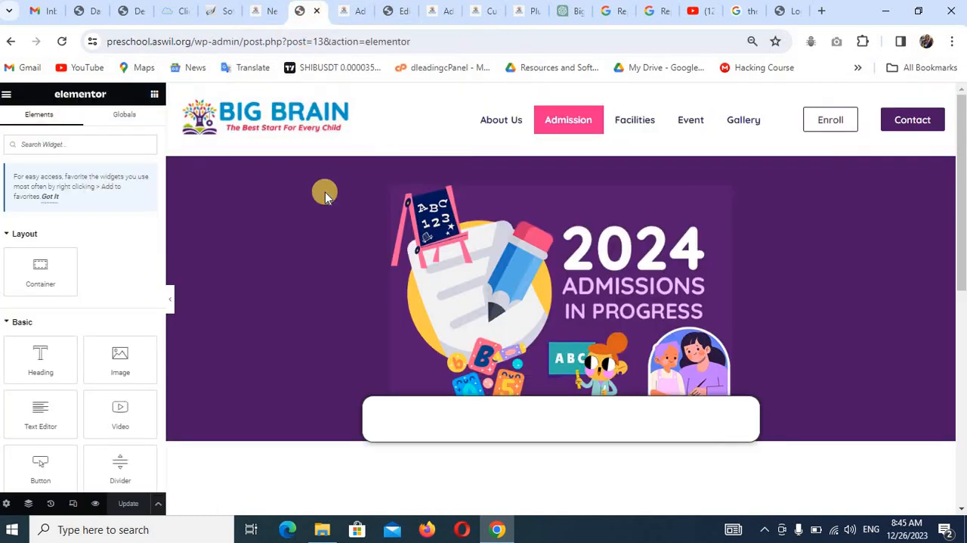
Write "Our admission form is out" as the body text of the 2024 Admission Form ad.
click(259, 10)
scroll(292, 355, down, 2)
click(294, 331)
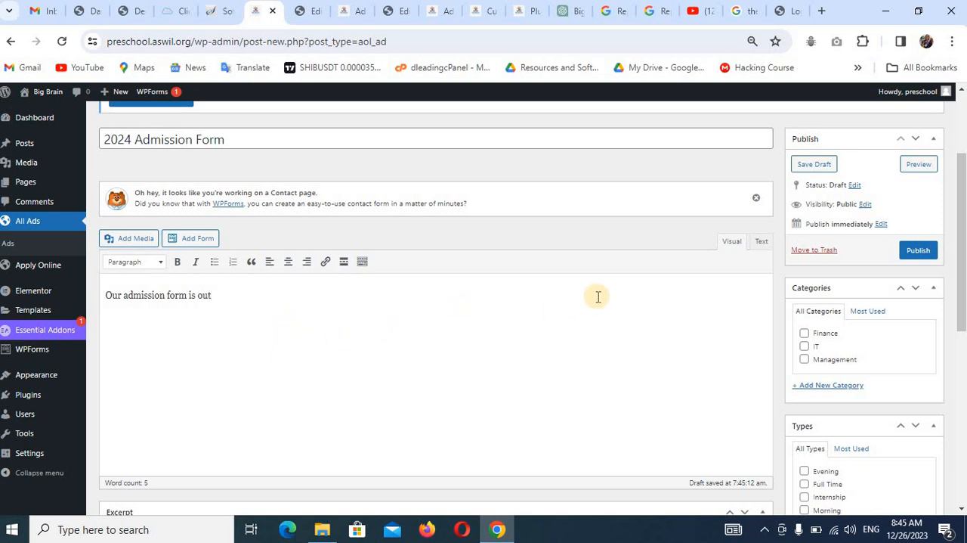
Open the featured image selection for the 2024 Admission Form ad.
scroll(467, 316, down, 5)
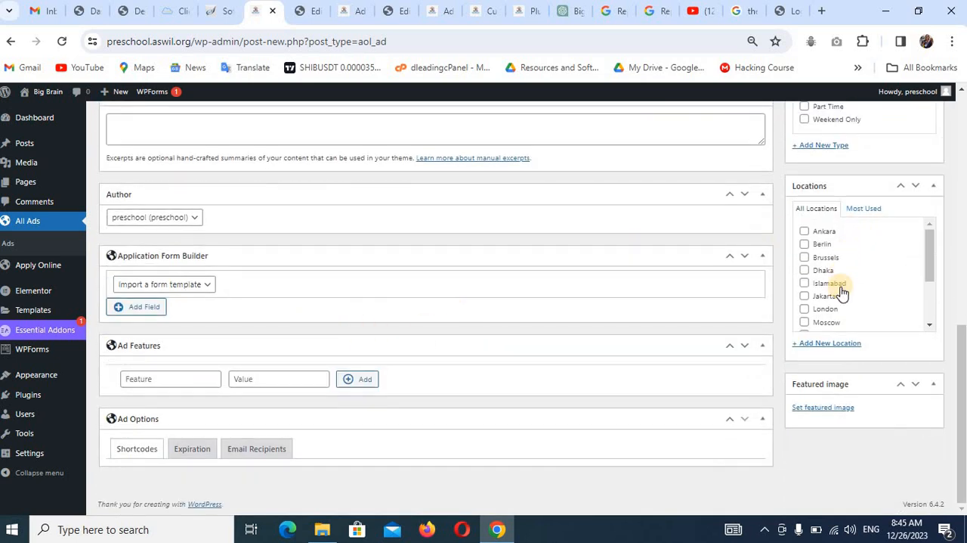
click(824, 409)
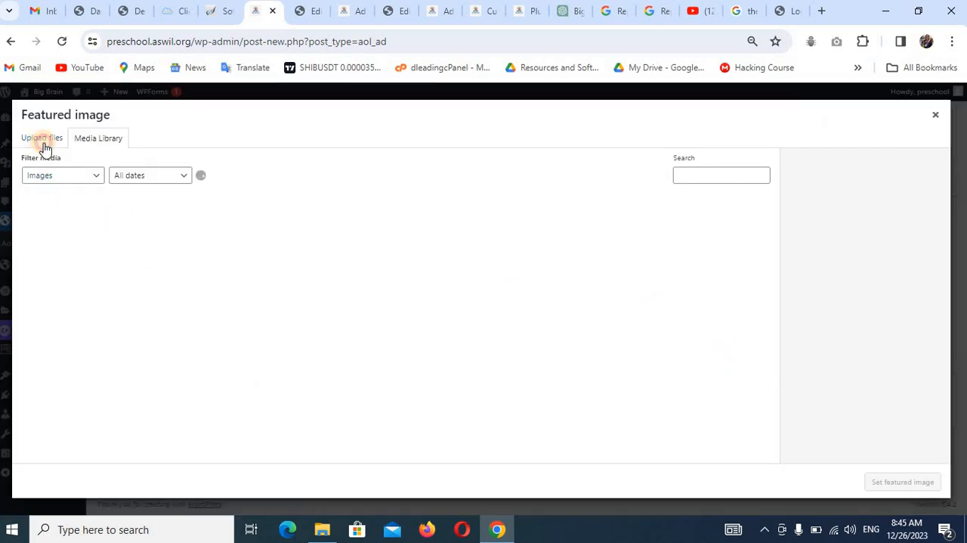
click(44, 139)
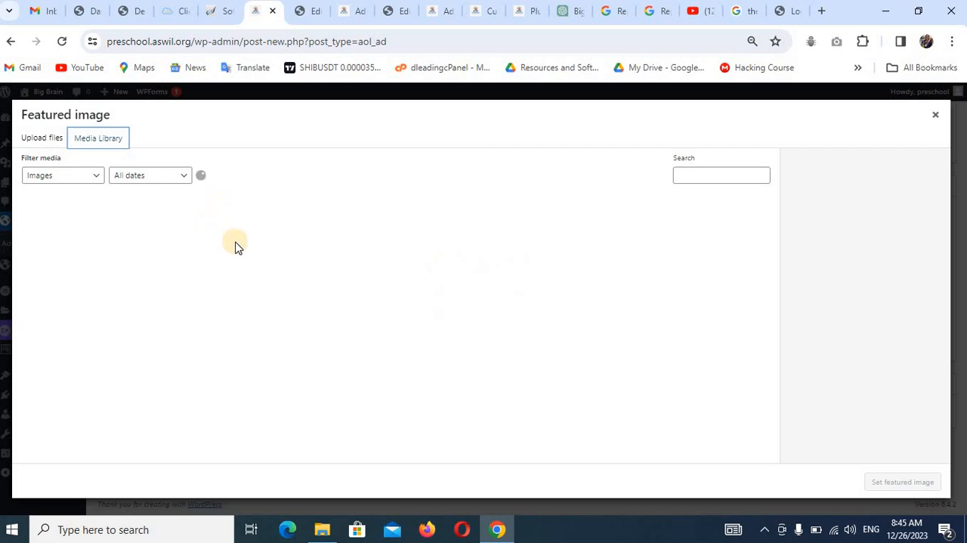
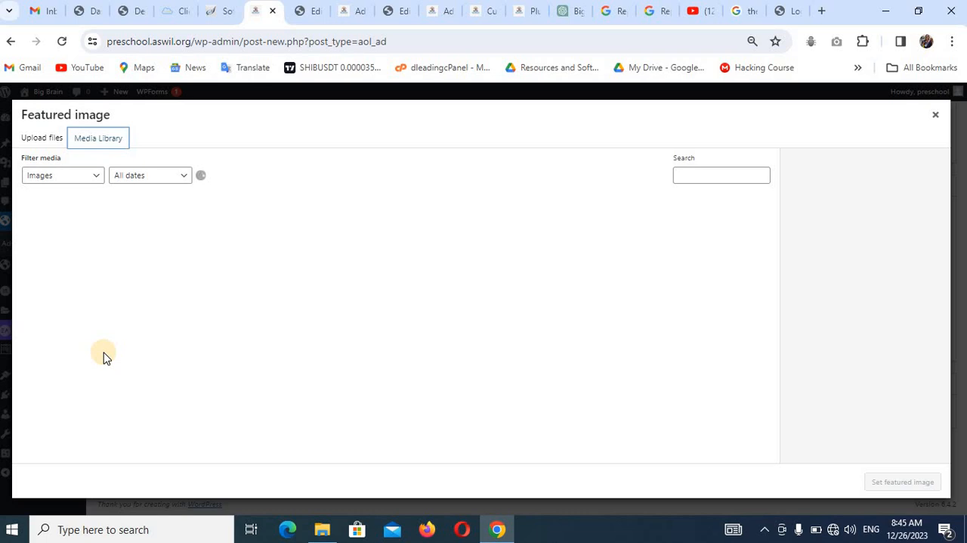
Set ADMISSIONS.jpg from the Media Library as the featured image of the 2024 Admission Form ad.
click(835, 530)
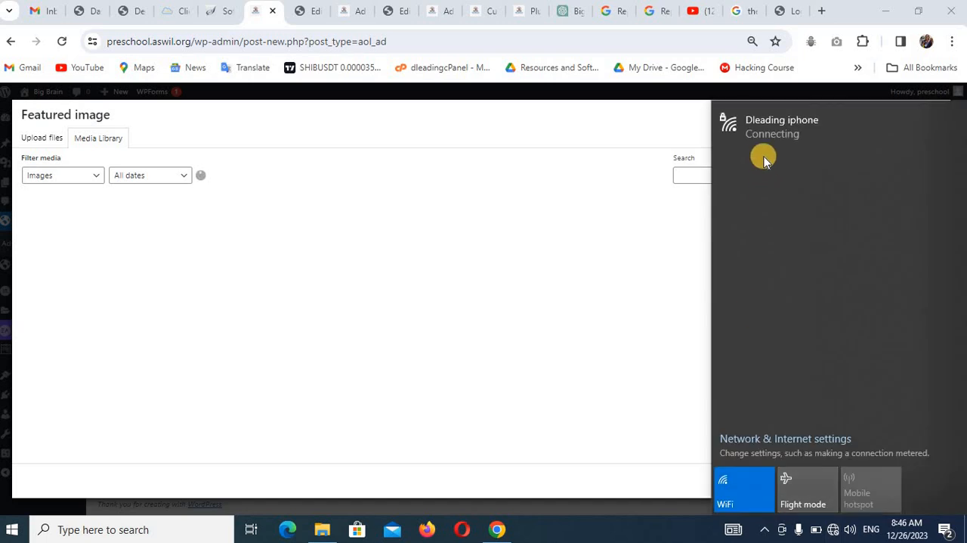
click(577, 294)
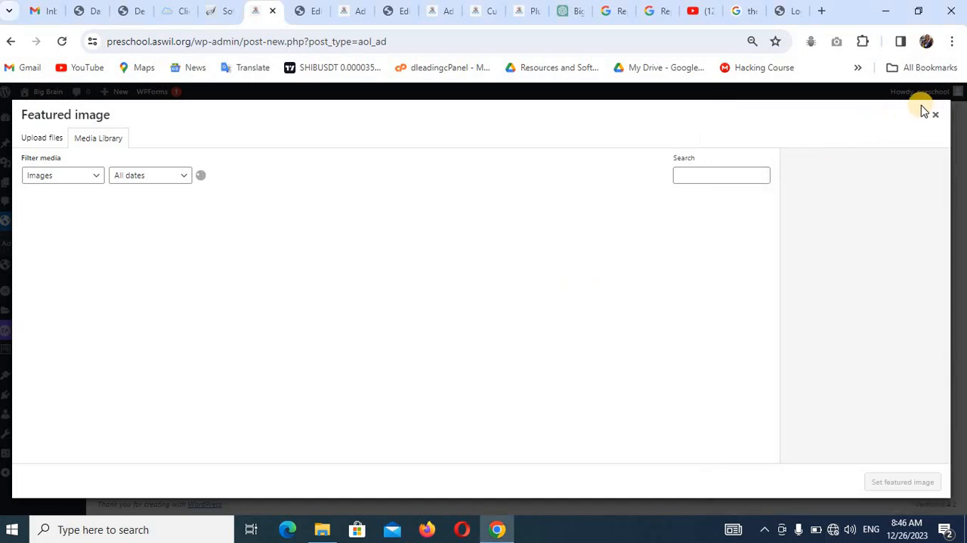
click(939, 115)
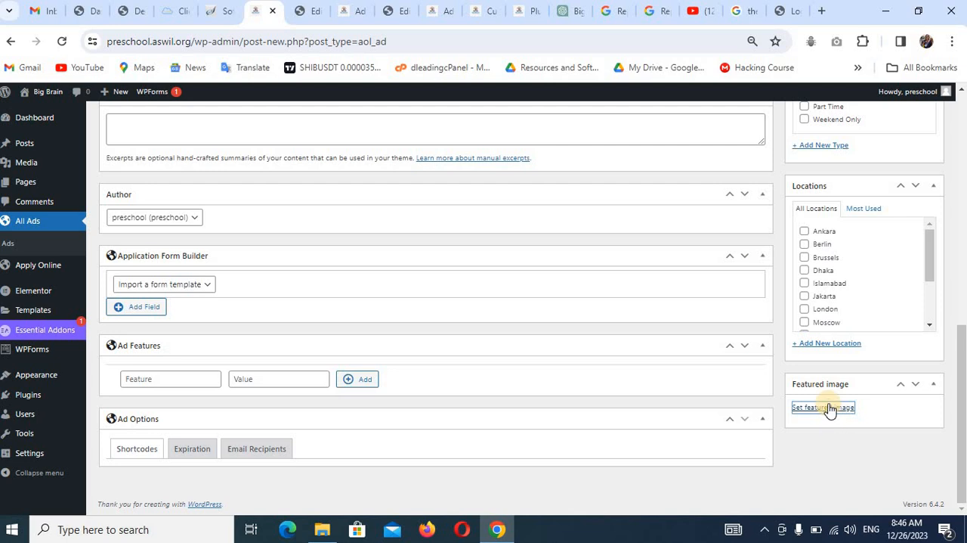
click(829, 408)
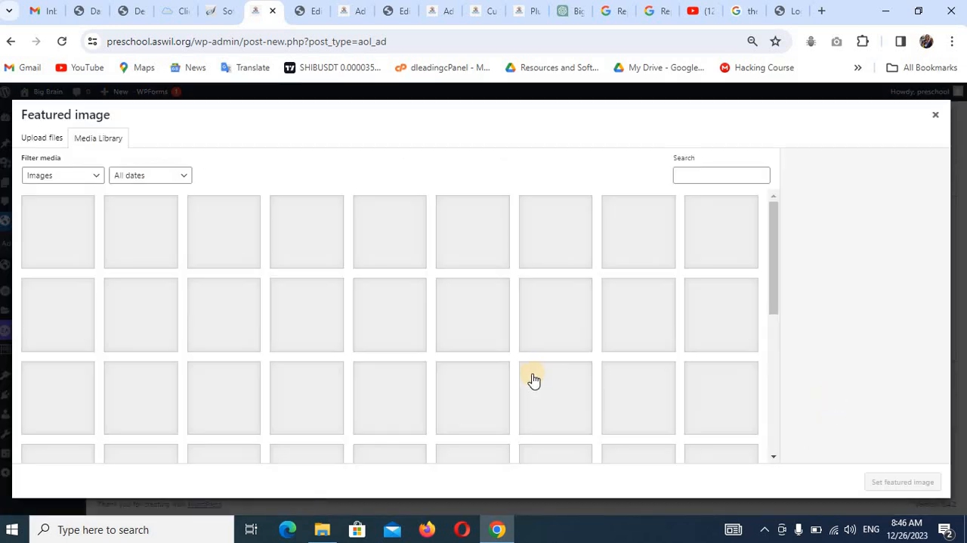
scroll(414, 389, down, 1)
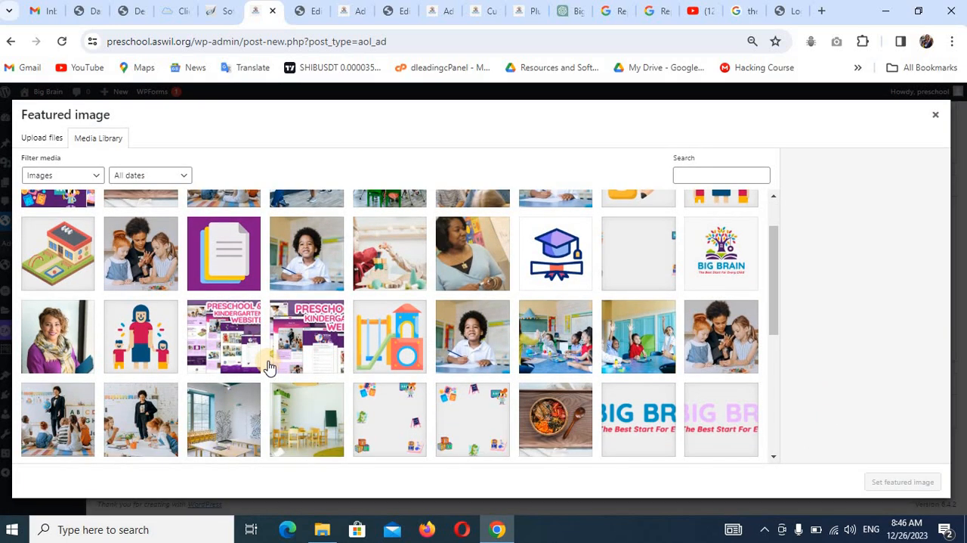
scroll(529, 346, down, 3)
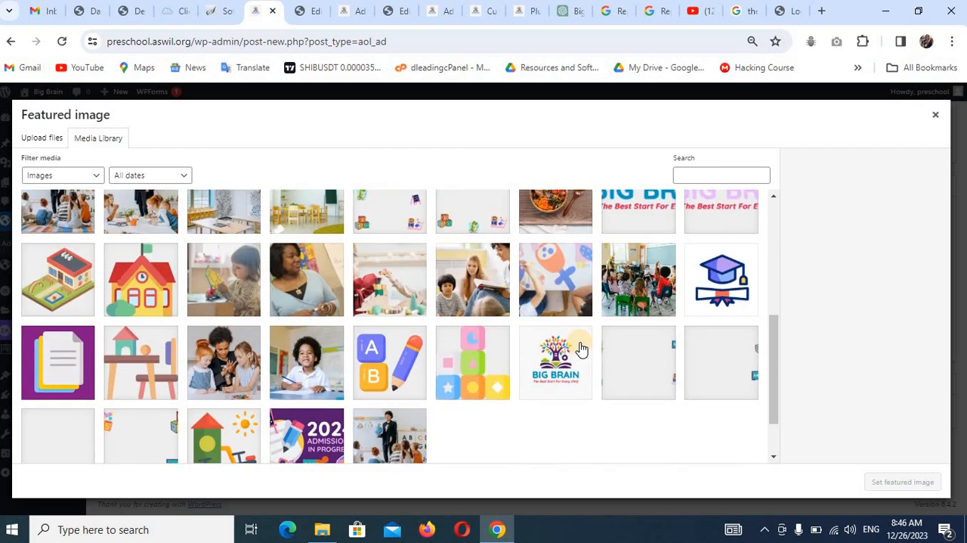
click(288, 439)
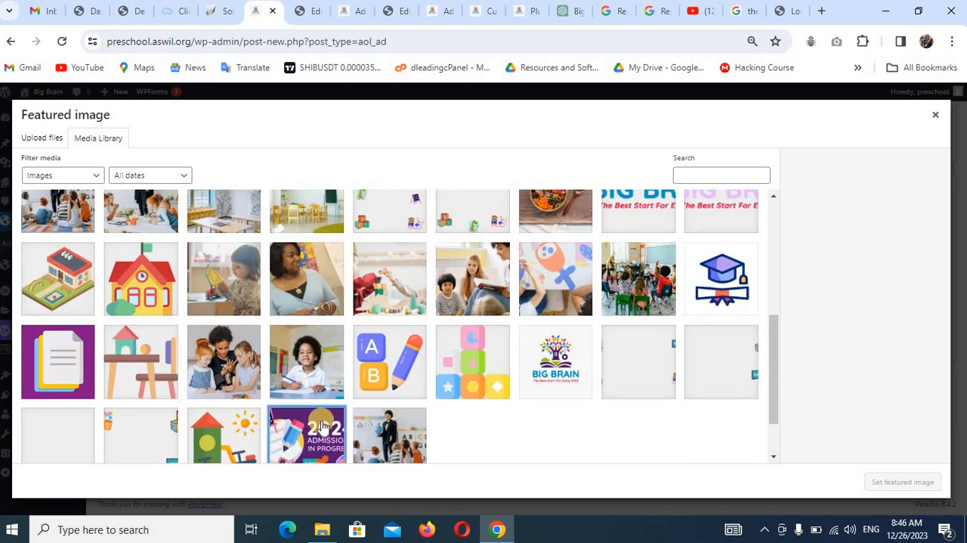
click(900, 481)
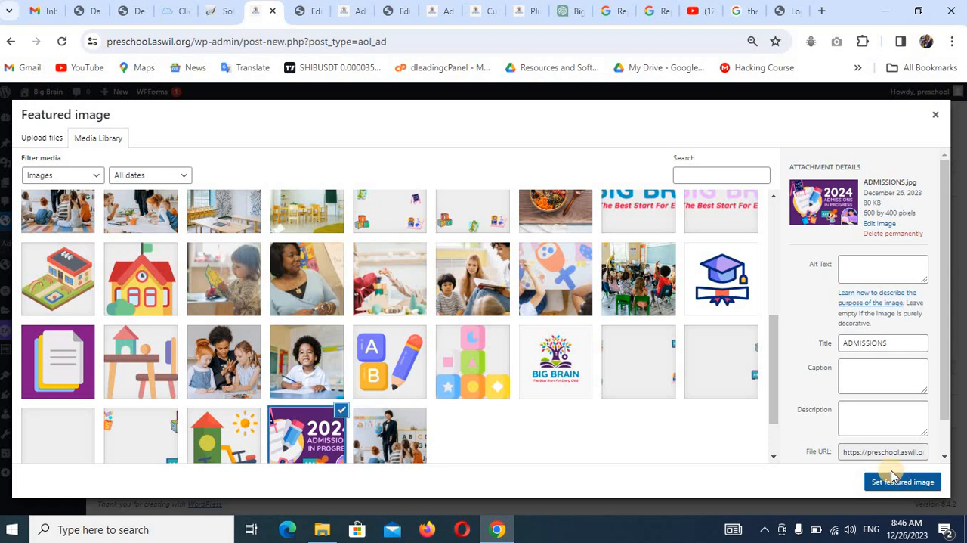
Add a required TextField to the application form, using the reference form's "Name of Student" as both unique ID and label.
scroll(395, 291, down, 2)
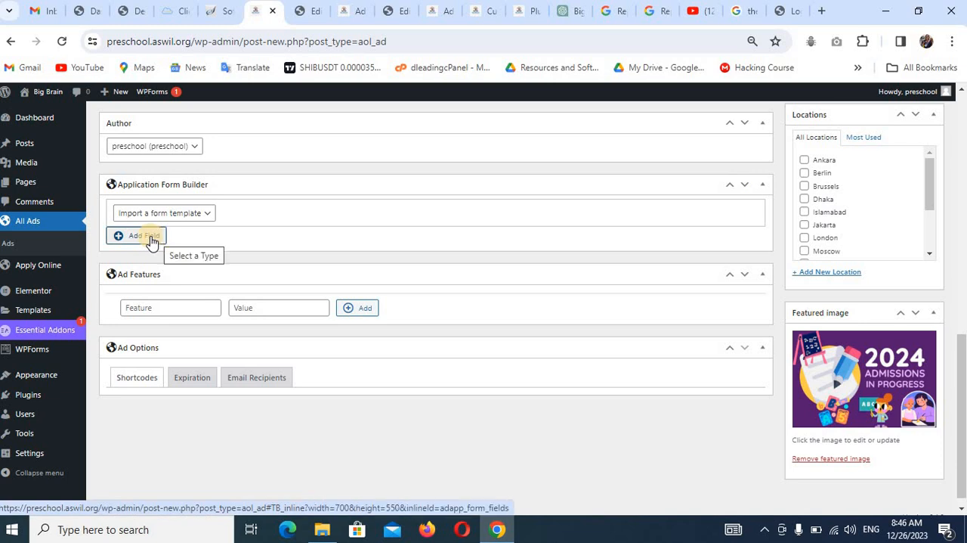
click(151, 239)
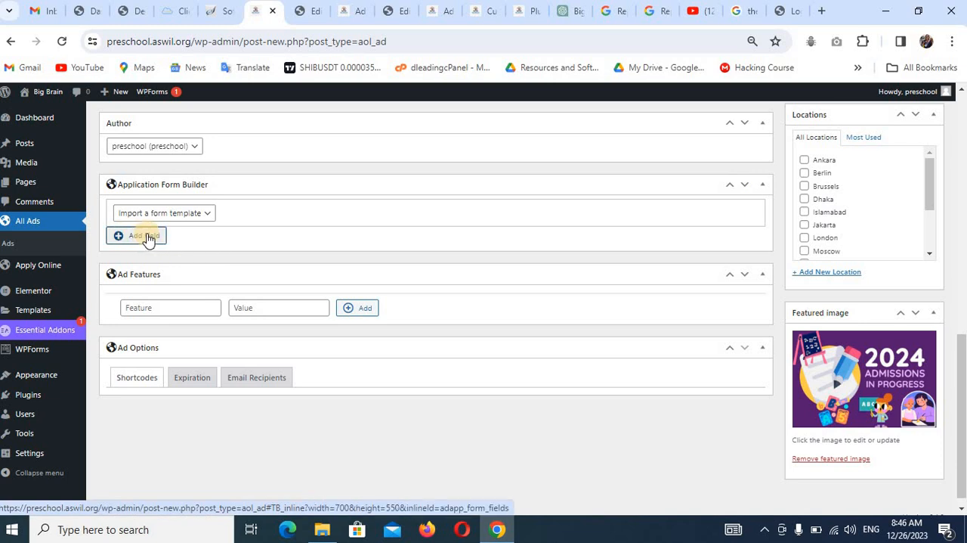
click(147, 236)
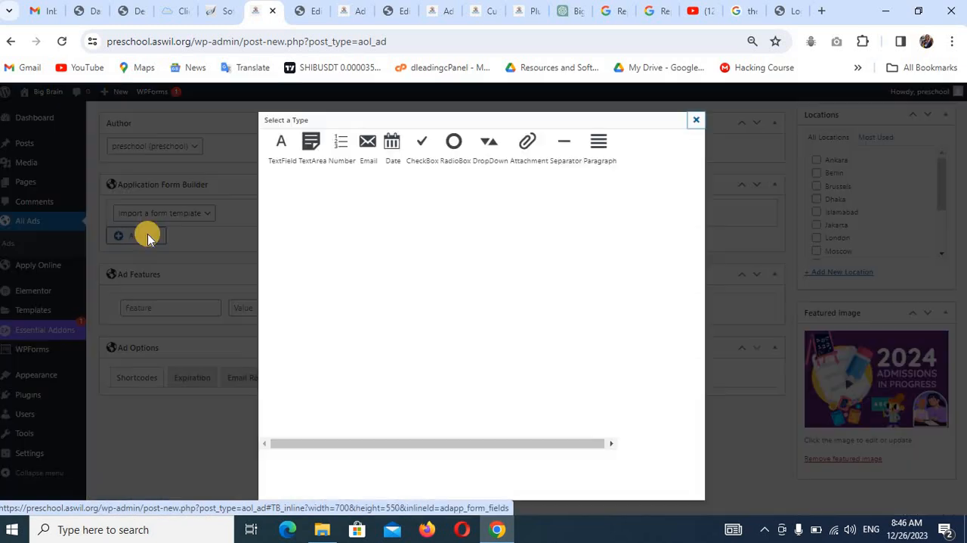
click(285, 145)
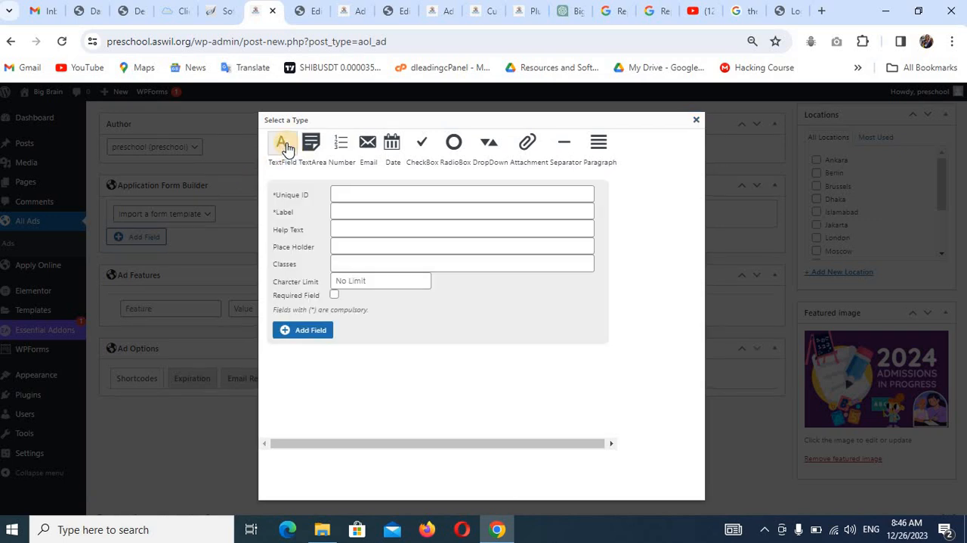
click(351, 194)
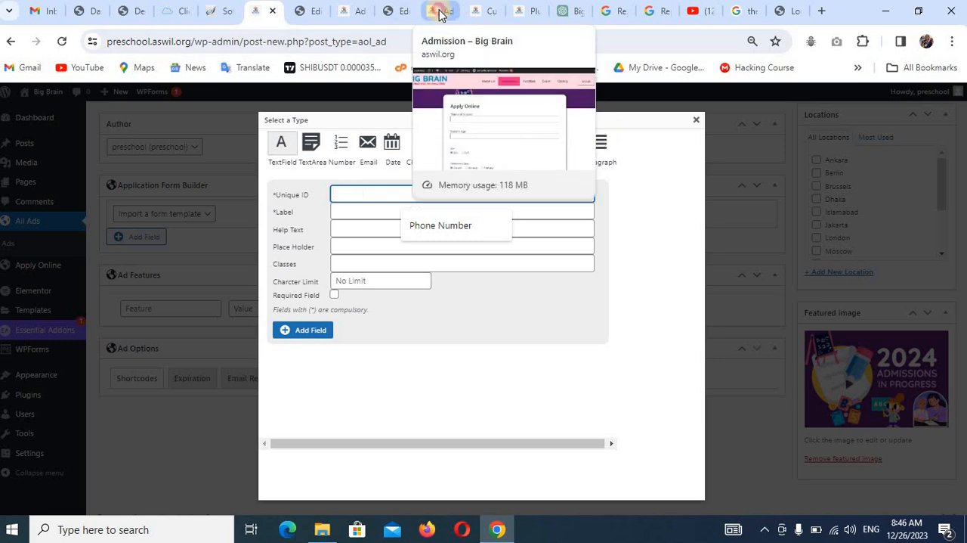
drag(441, 12, 319, 11)
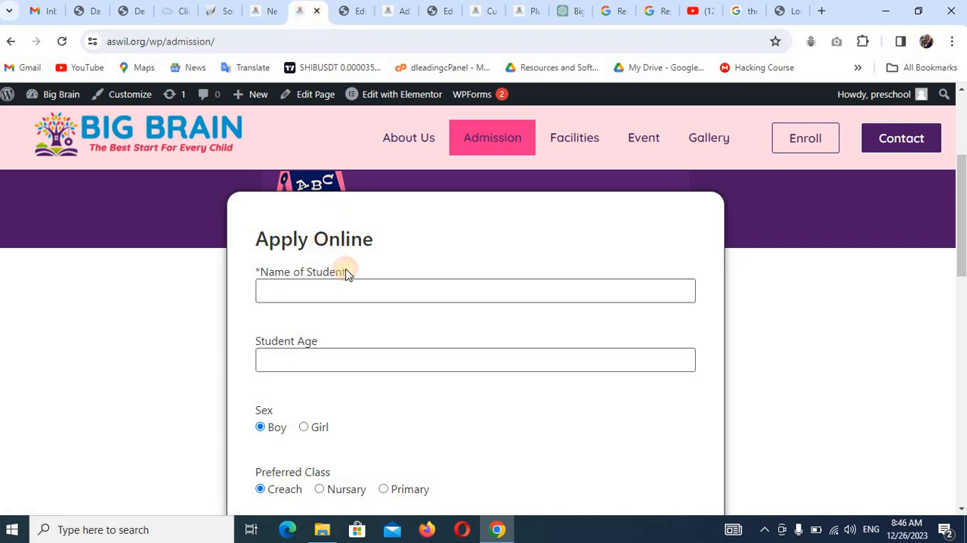
drag(346, 274, 261, 272)
key(ctrl+c)
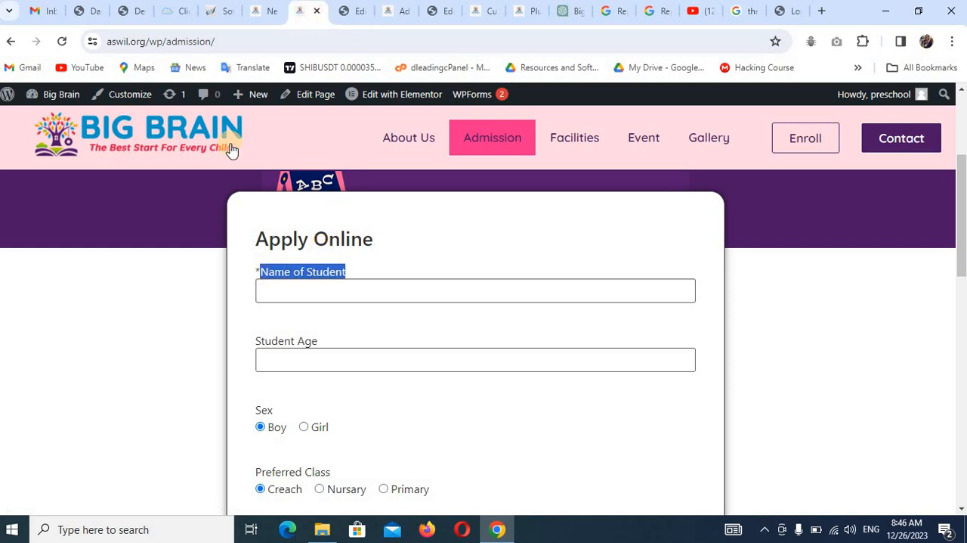
click(261, 10)
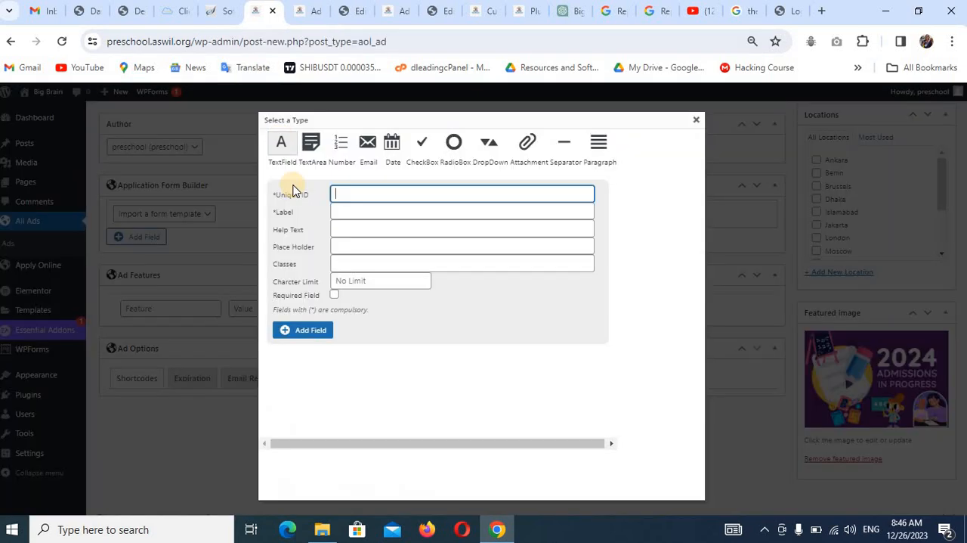
click(336, 190)
key(ctrl+v)
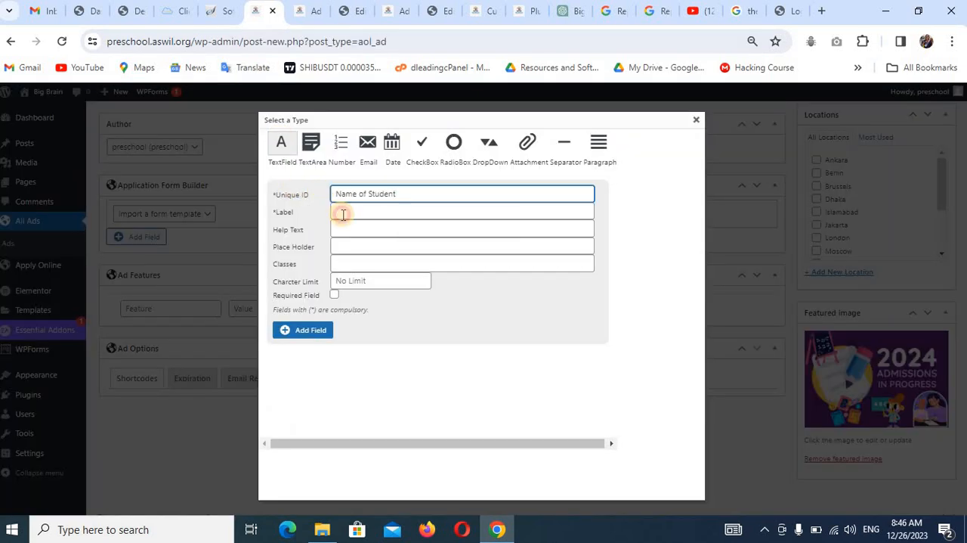
click(342, 214)
key(ctrl+v)
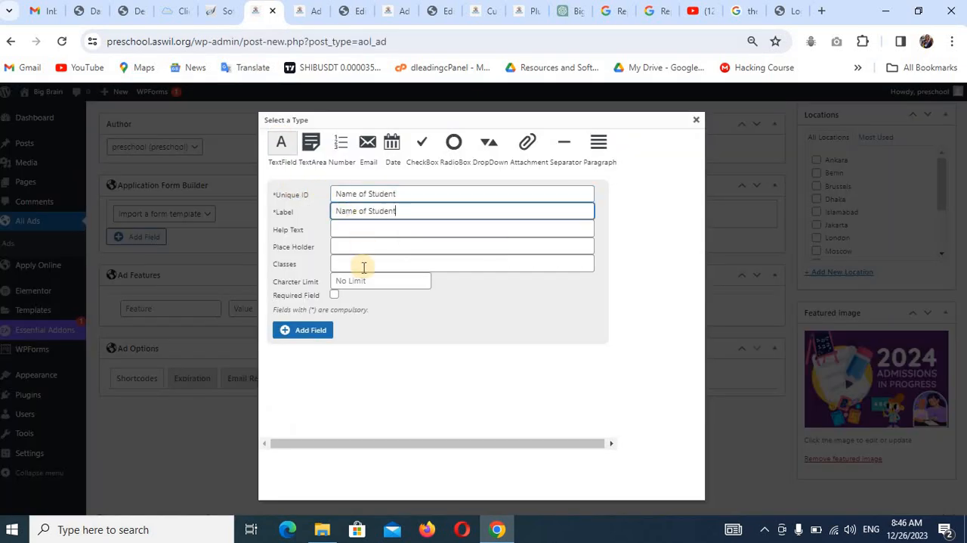
click(335, 295)
click(312, 329)
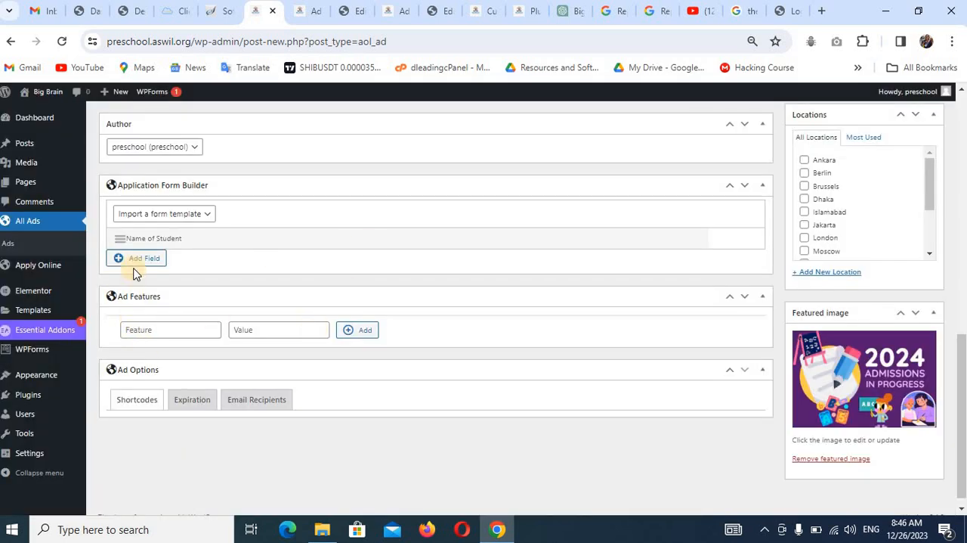
Add a required TextField with "Student Age" from the reference form as both unique ID and label.
click(133, 261)
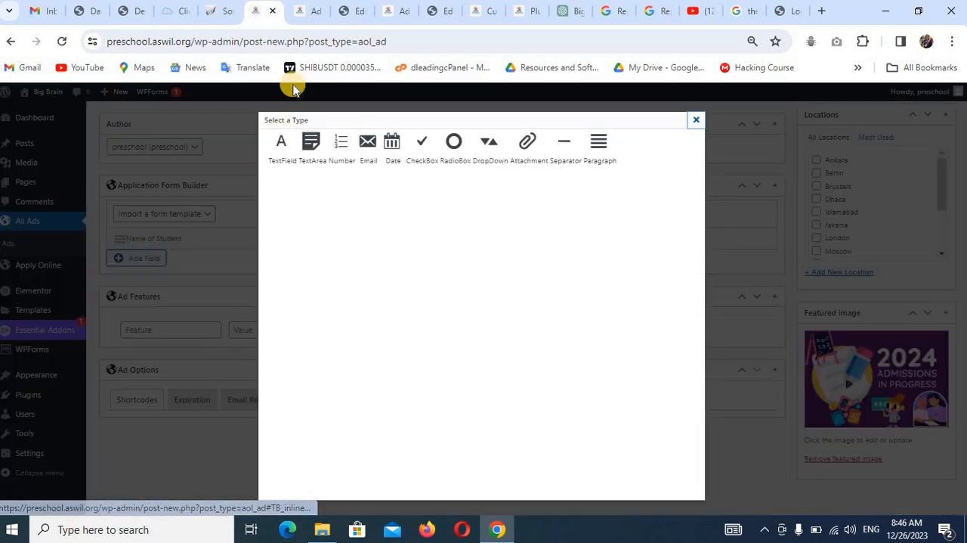
click(318, 10)
click(296, 344)
drag(296, 344, 255, 344)
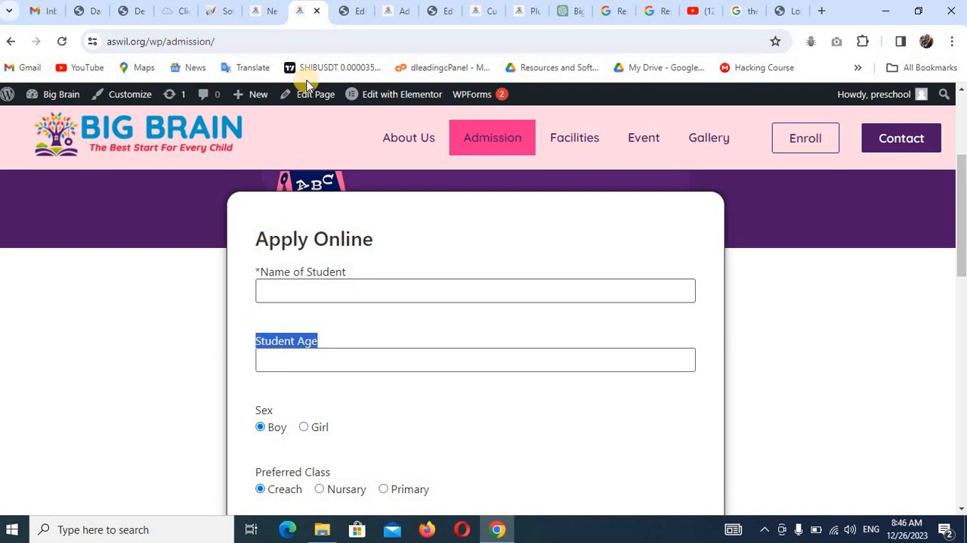
click(255, 18)
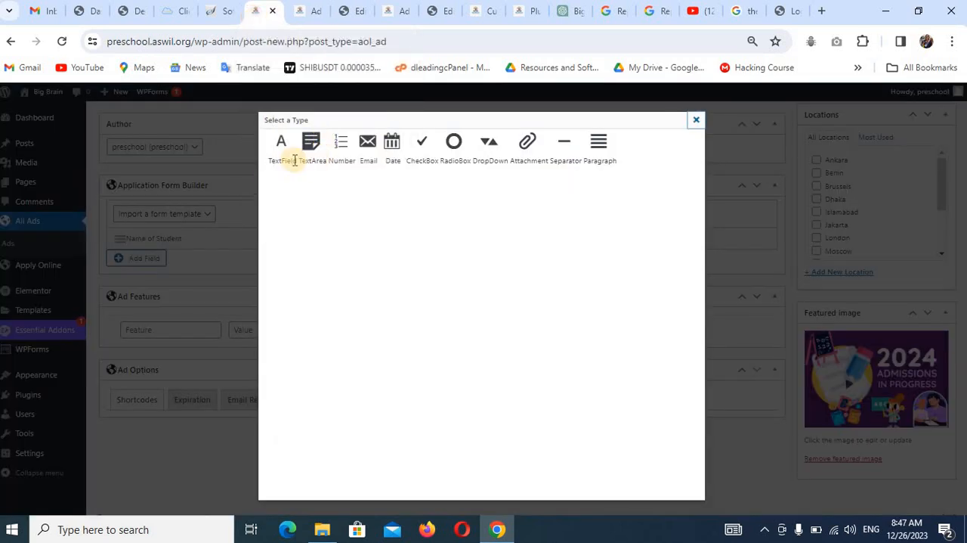
click(282, 144)
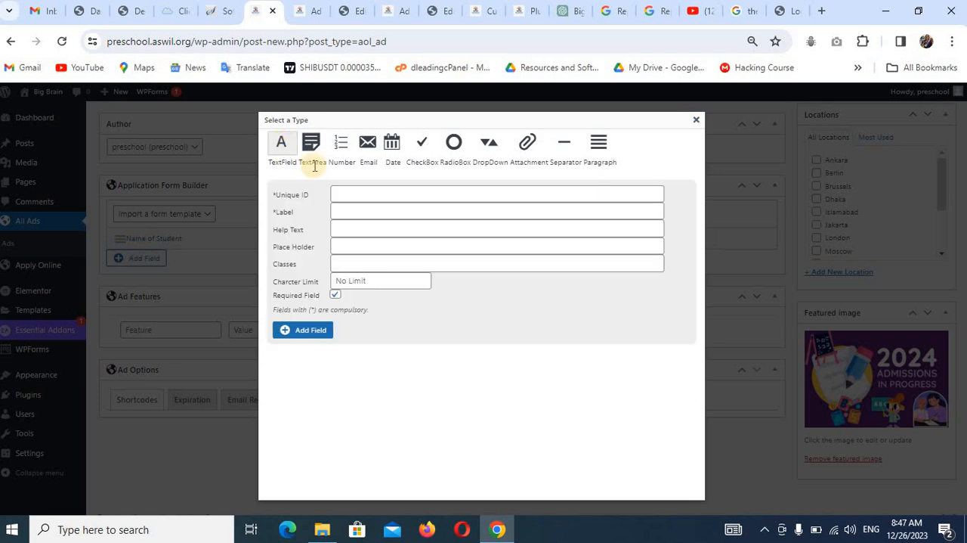
click(365, 199)
text(Student Age)
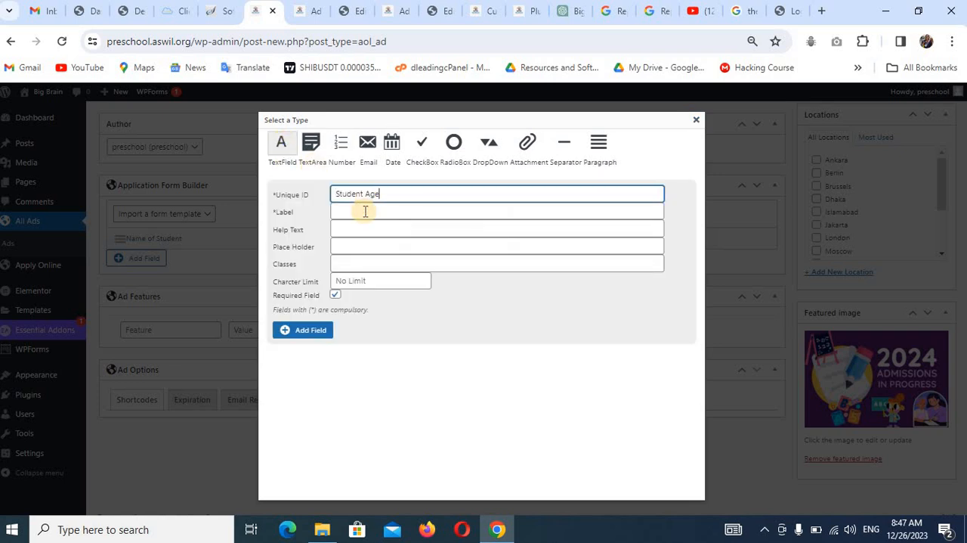
click(365, 211)
text(Student Age)
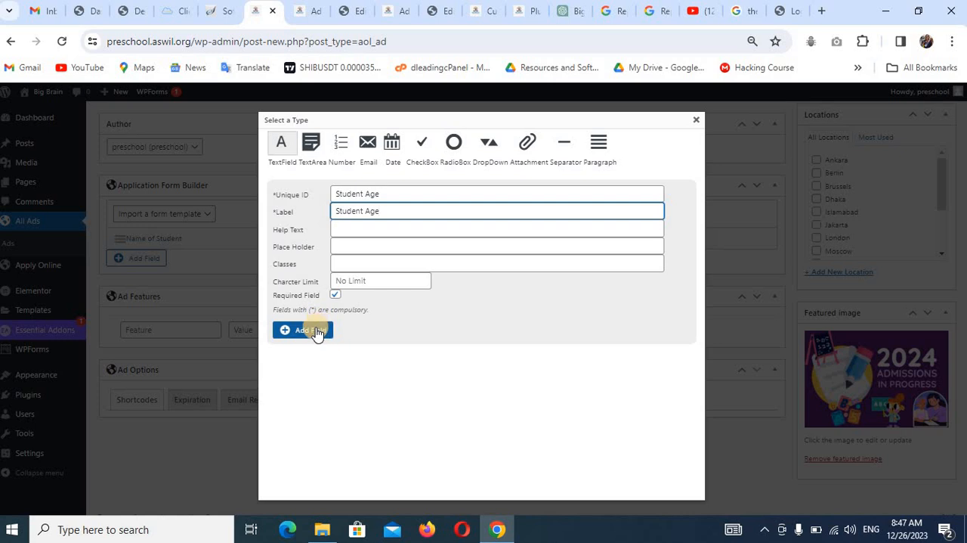
click(316, 331)
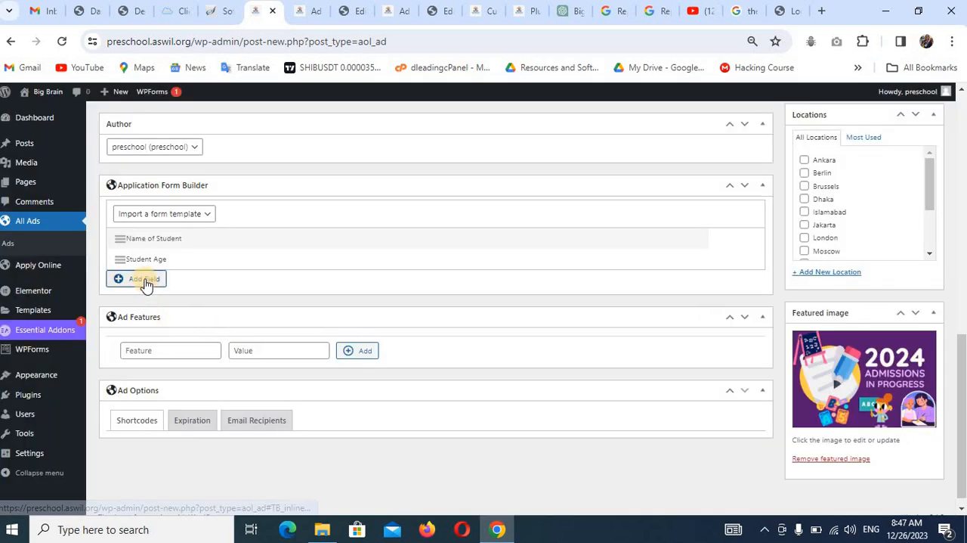
Add a required RadioBox field with unique ID and label "Sex", matching the reference form's Boy and Girl options.
click(143, 278)
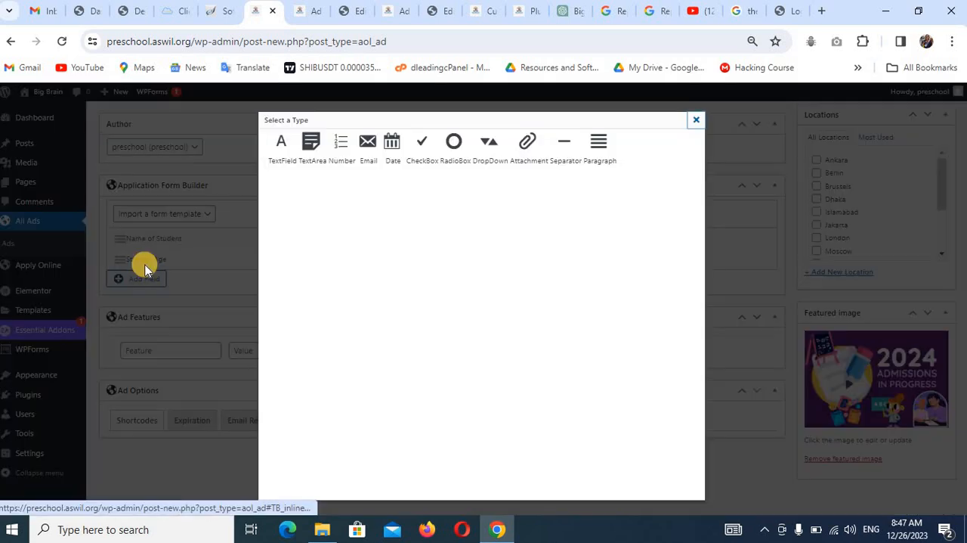
click(298, 9)
drag(276, 412, 257, 414)
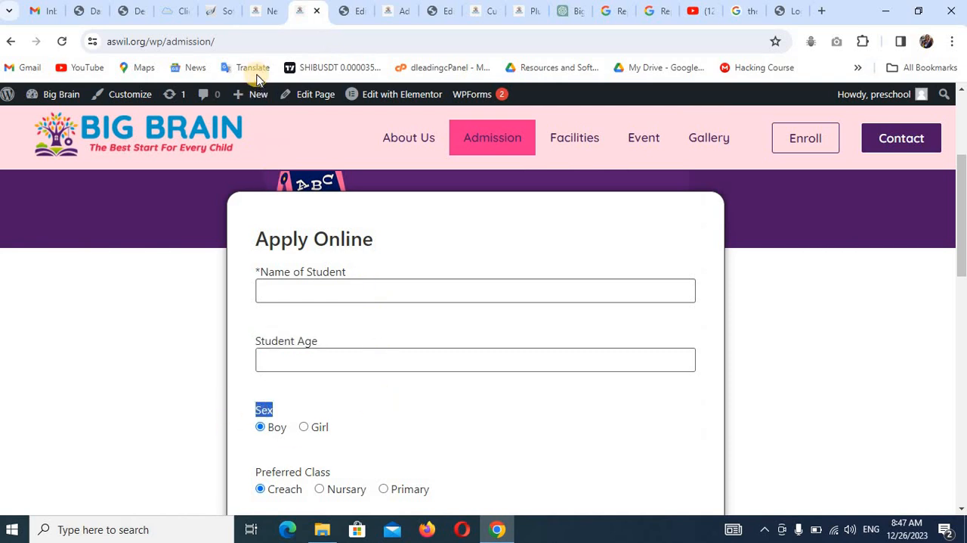
click(261, 11)
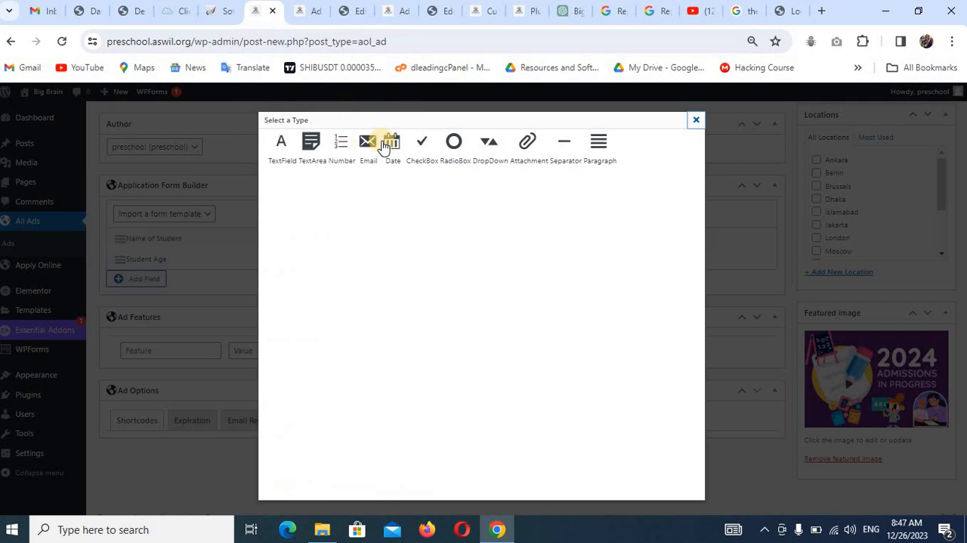
click(455, 143)
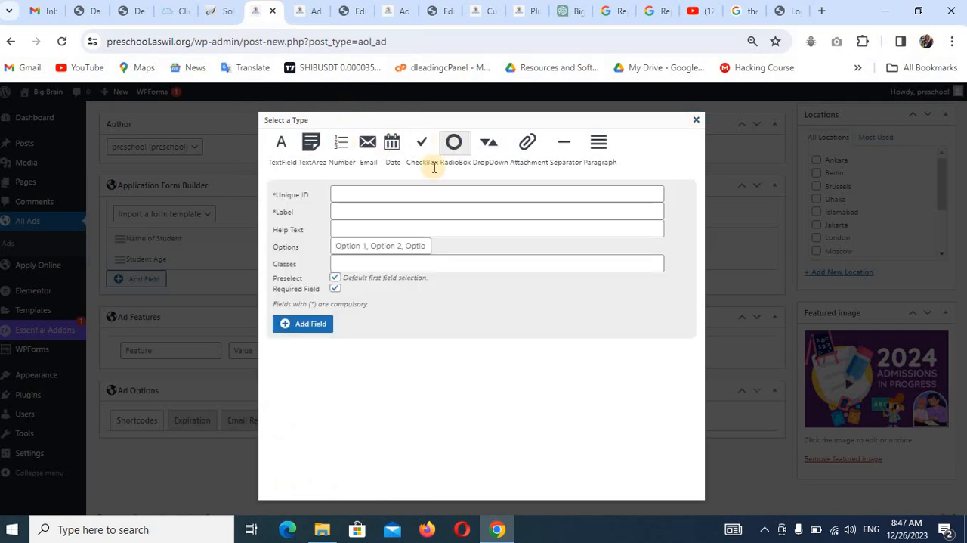
click(412, 194)
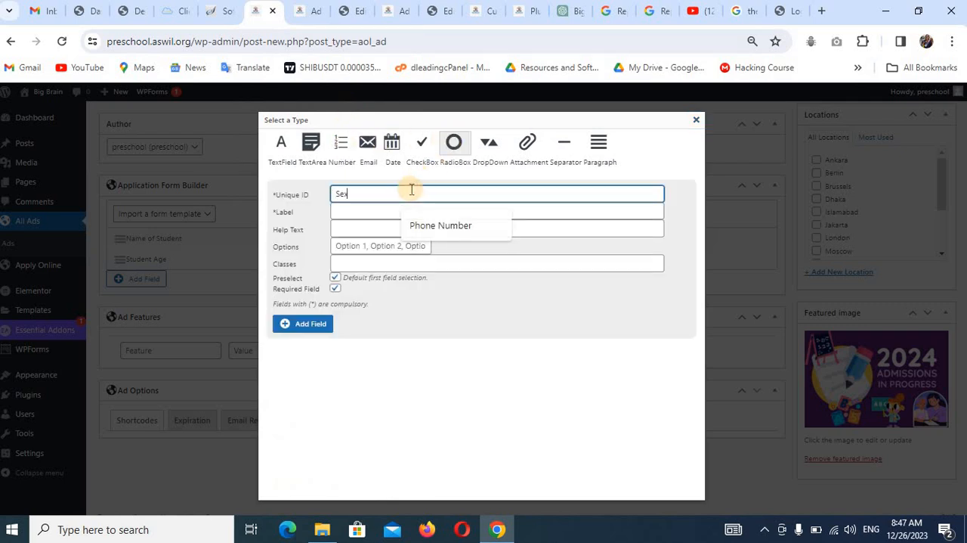
click(402, 211)
text(Sex)
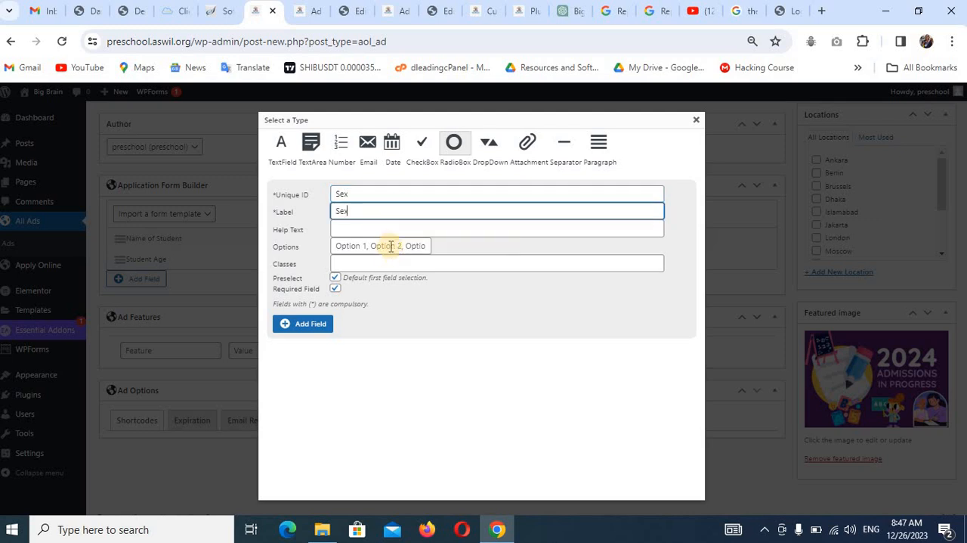
click(353, 249)
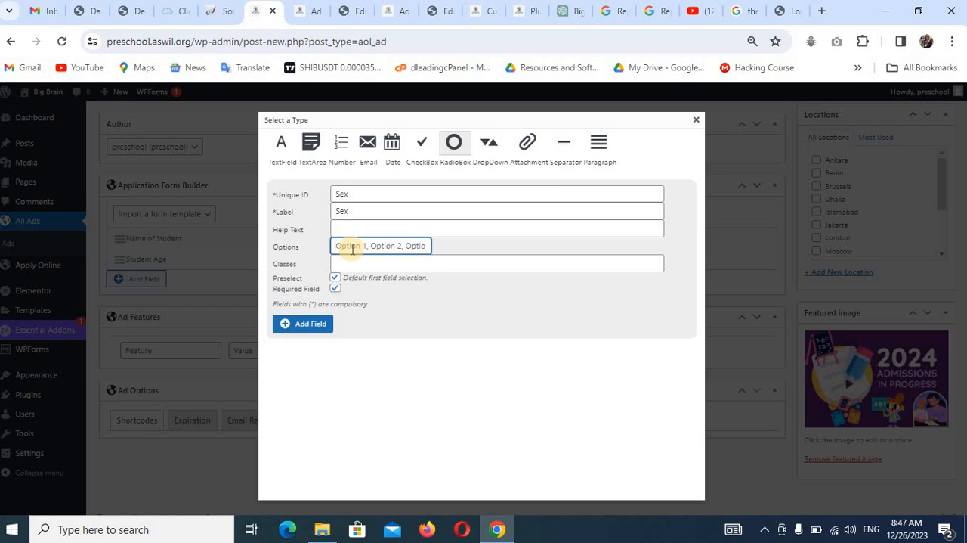
text(Boy, Girl)
click(312, 325)
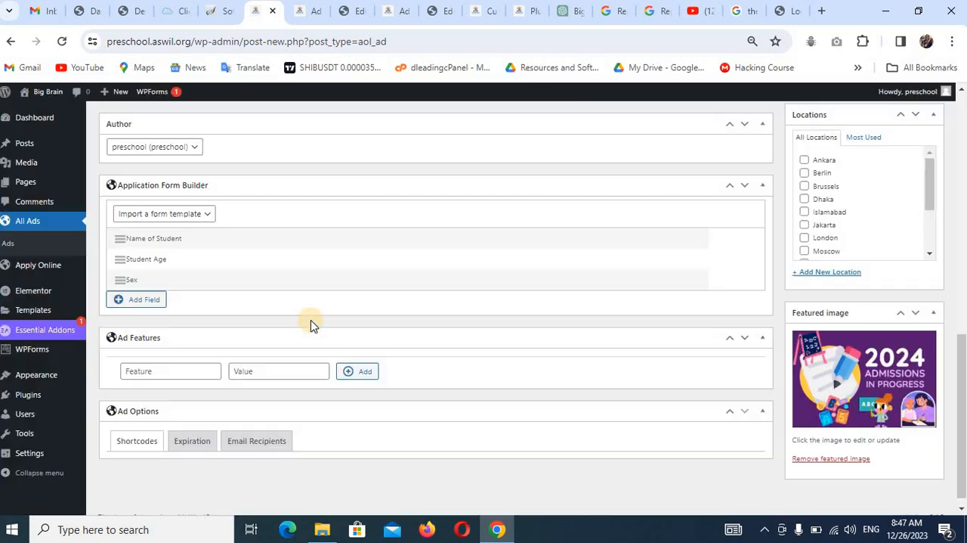
Start a RadioBox field in the application form, using the reference form's "Preferred Class" as both unique ID and label.
click(147, 301)
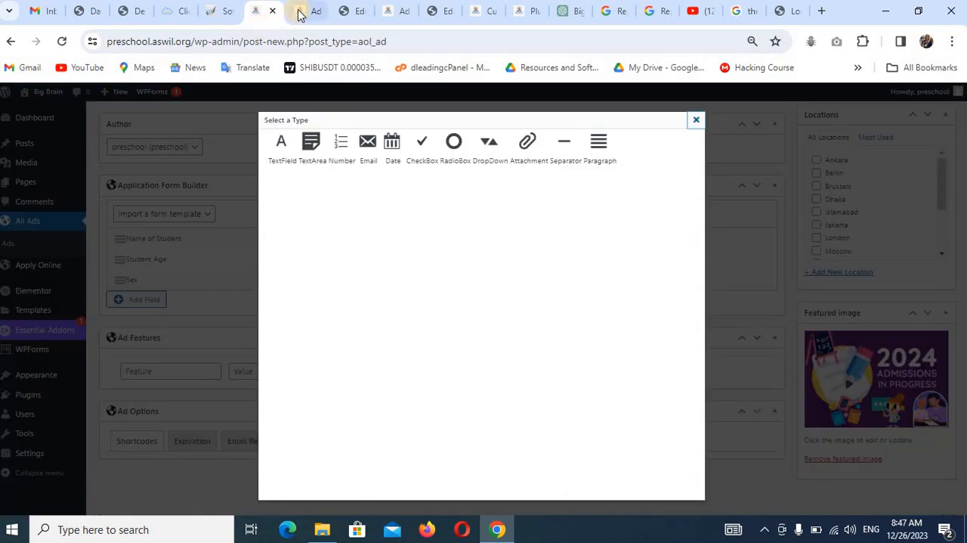
click(306, 12)
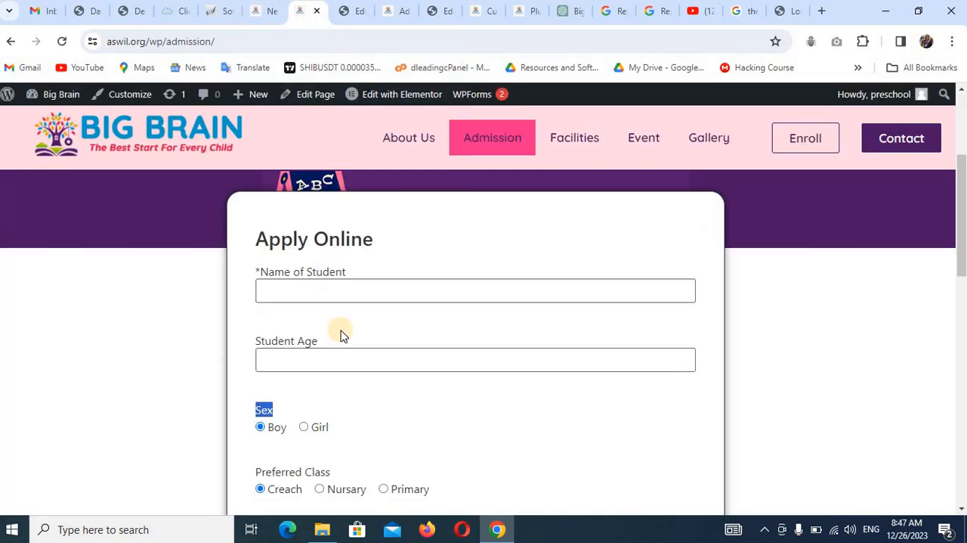
scroll(375, 339, down, 3)
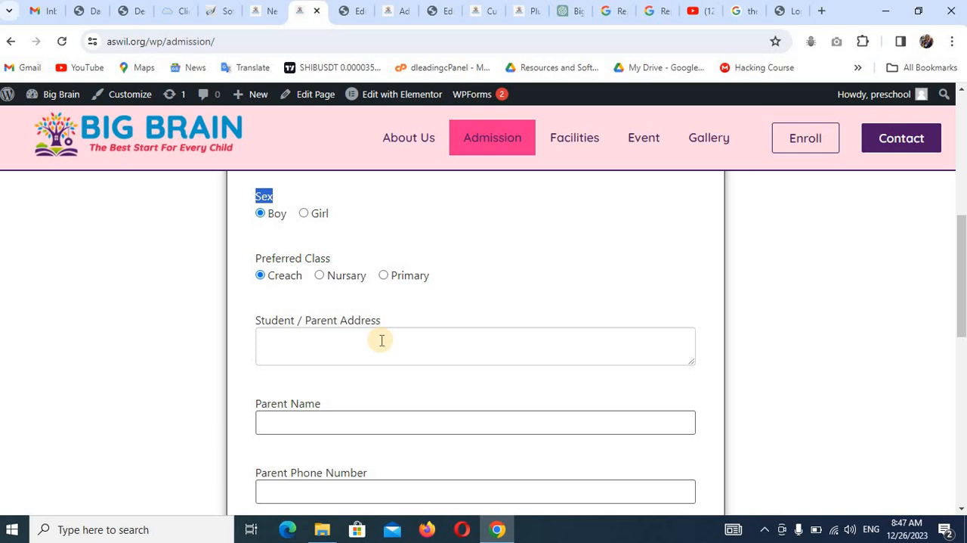
click(329, 256)
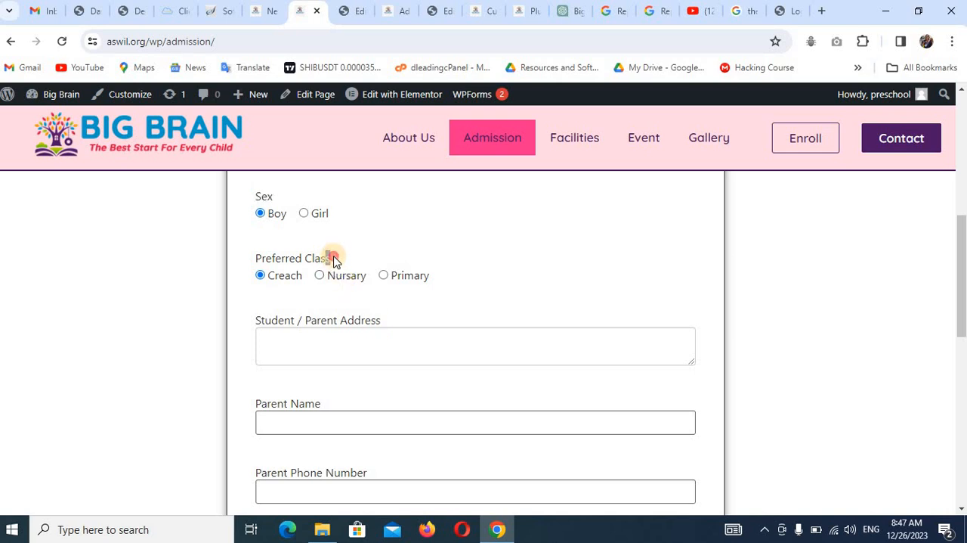
drag(333, 258, 279, 266)
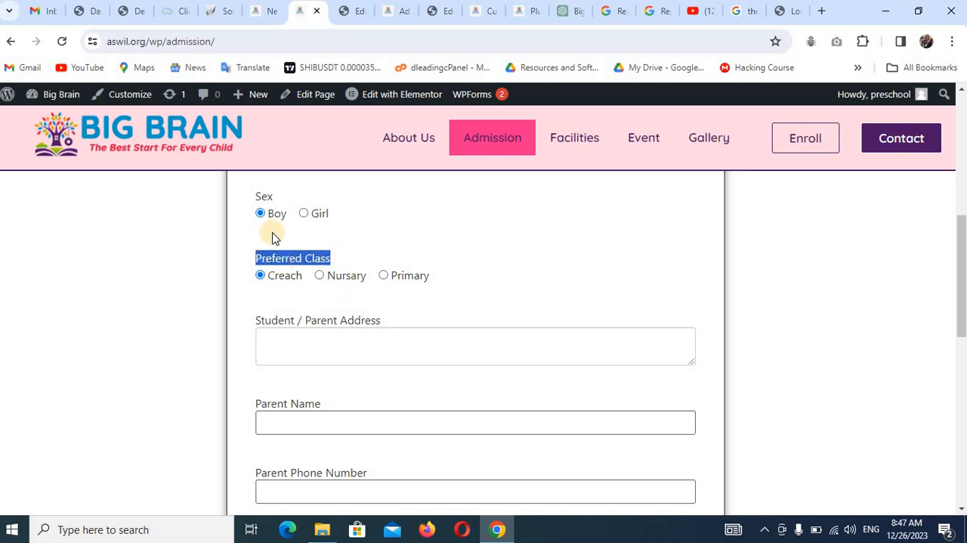
click(272, 13)
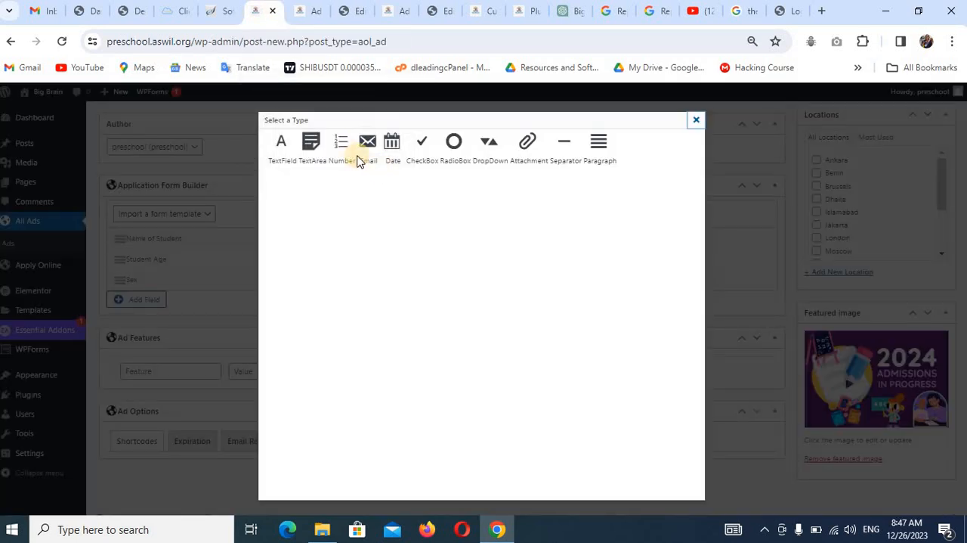
click(455, 146)
click(412, 191)
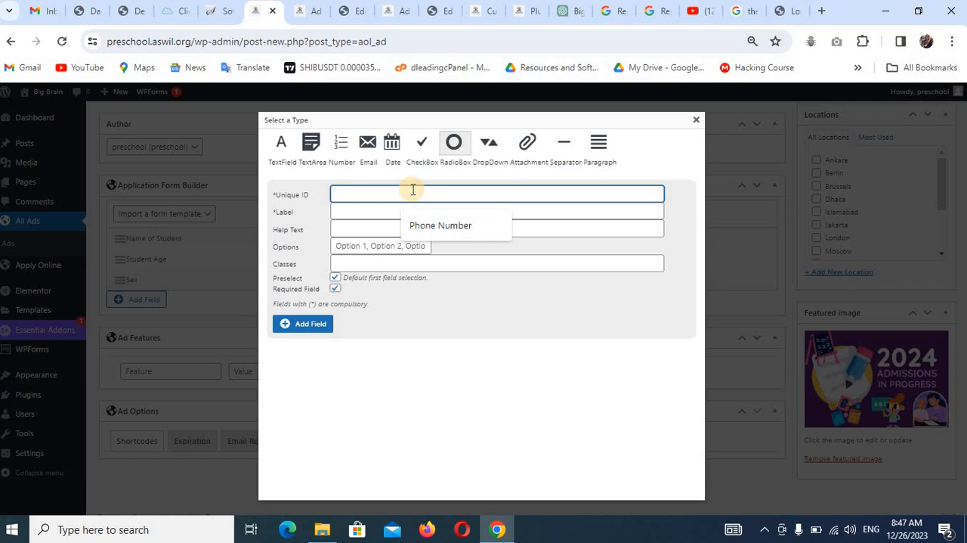
text(Preferred Class)
click(400, 212)
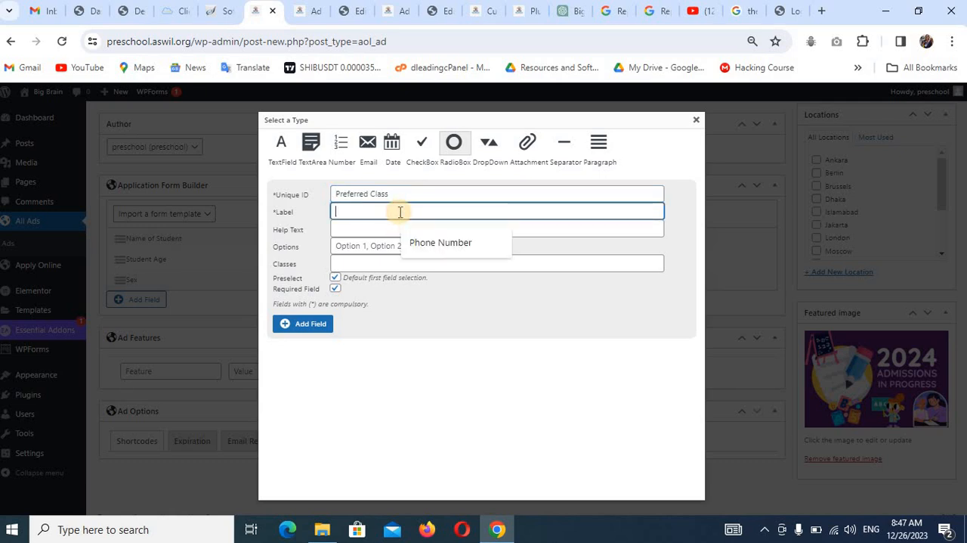
text(Preferred Class)
Enter the reference form's options Creach, Nursary and Primary for the Preferred Class field and add it as required.
click(366, 247)
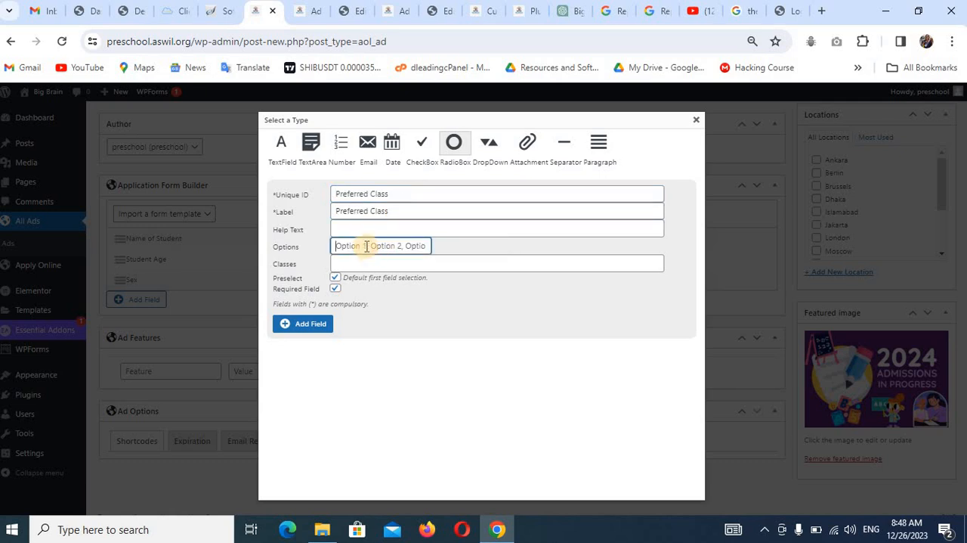
click(306, 11)
drag(305, 277, 261, 277)
key(ctrl+c)
click(261, 11)
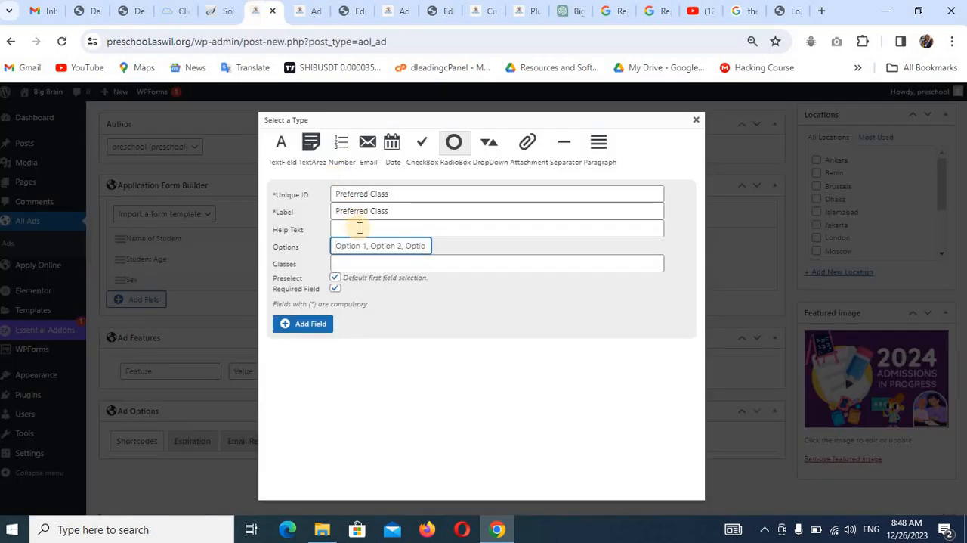
key(ctrl+v)
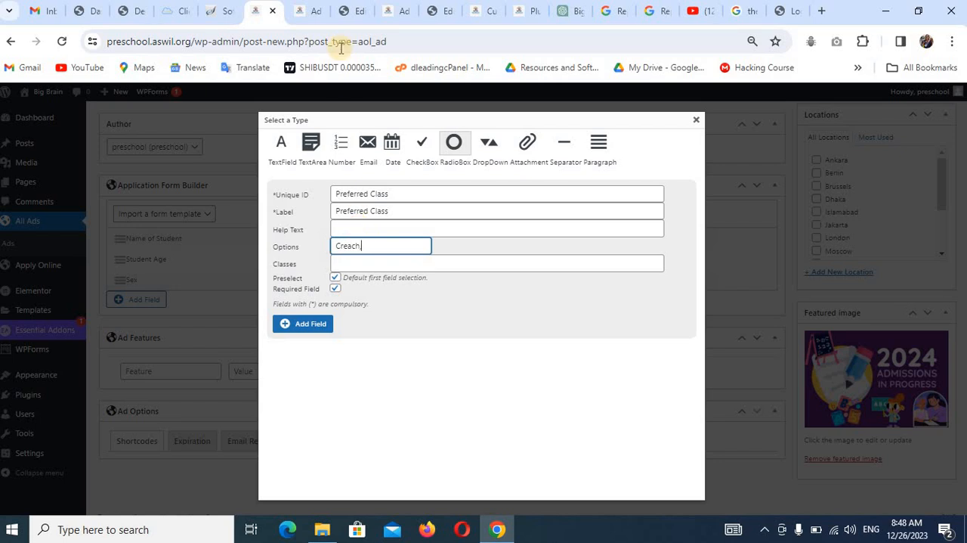
click(310, 12)
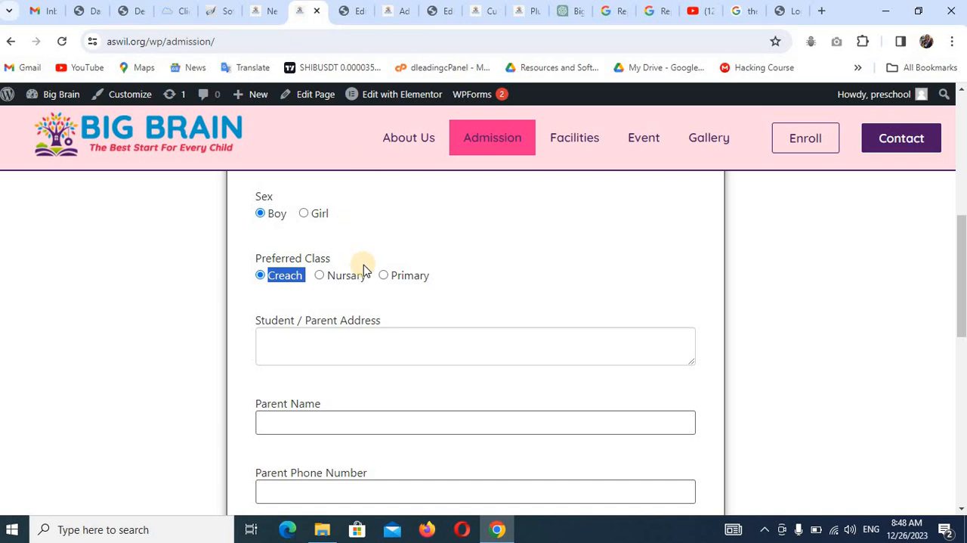
drag(370, 277, 330, 278)
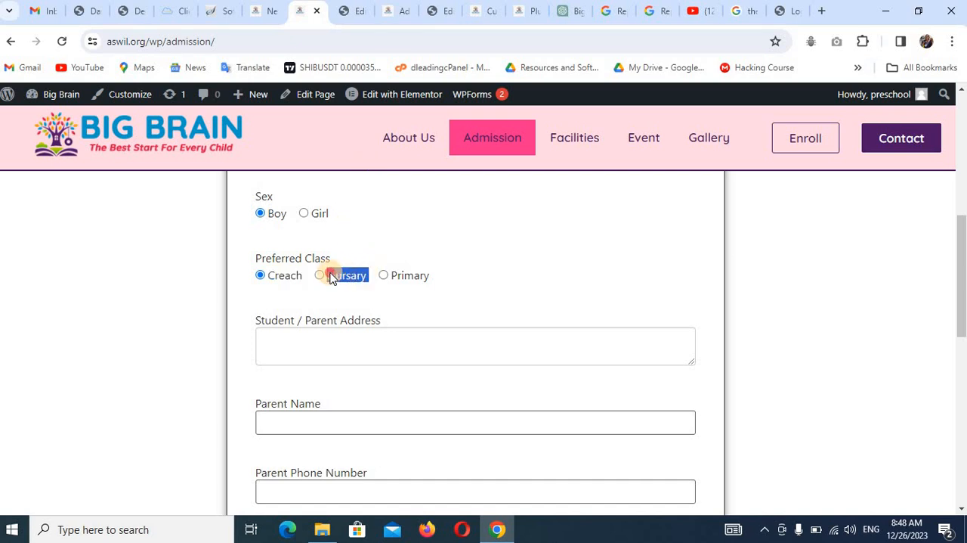
click(264, 12)
text(,Nursary,)
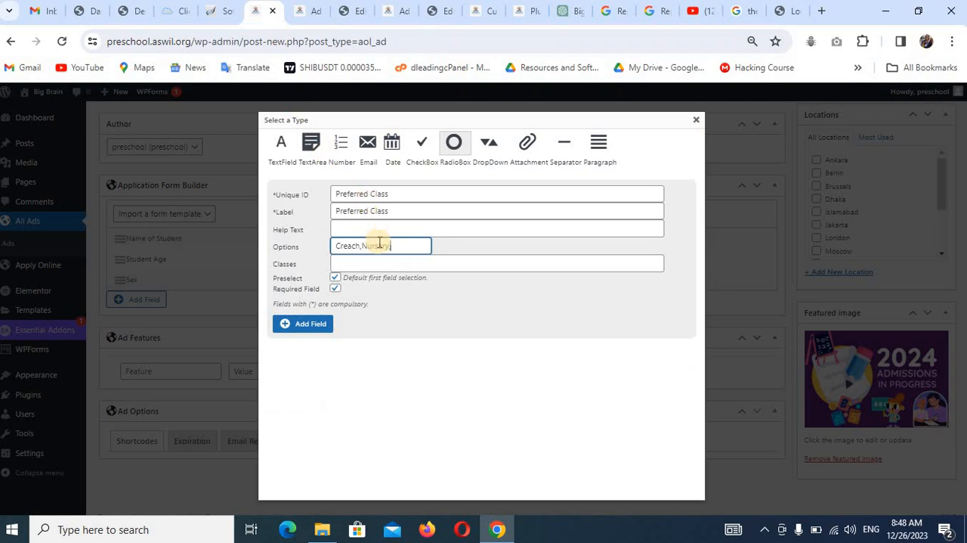
click(313, 13)
mouse_move(435, 276)
mouse_down()
mouse_move(393, 281)
mouse_move(432, 279)
mouse_up()
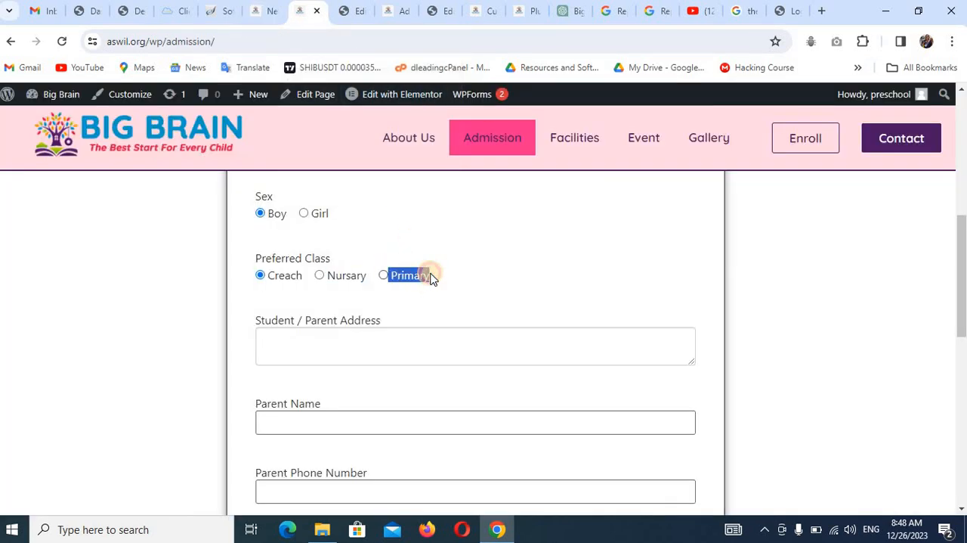
click(272, 14)
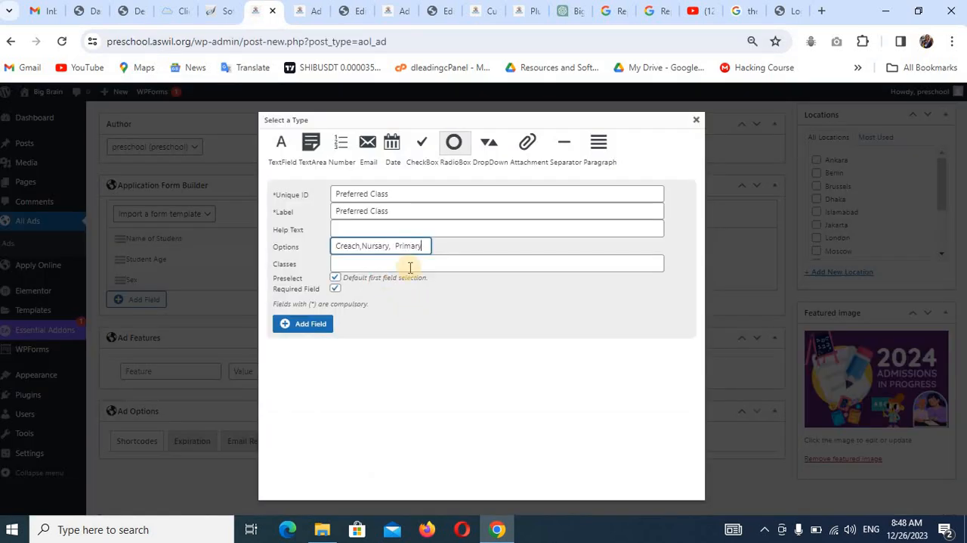
click(292, 329)
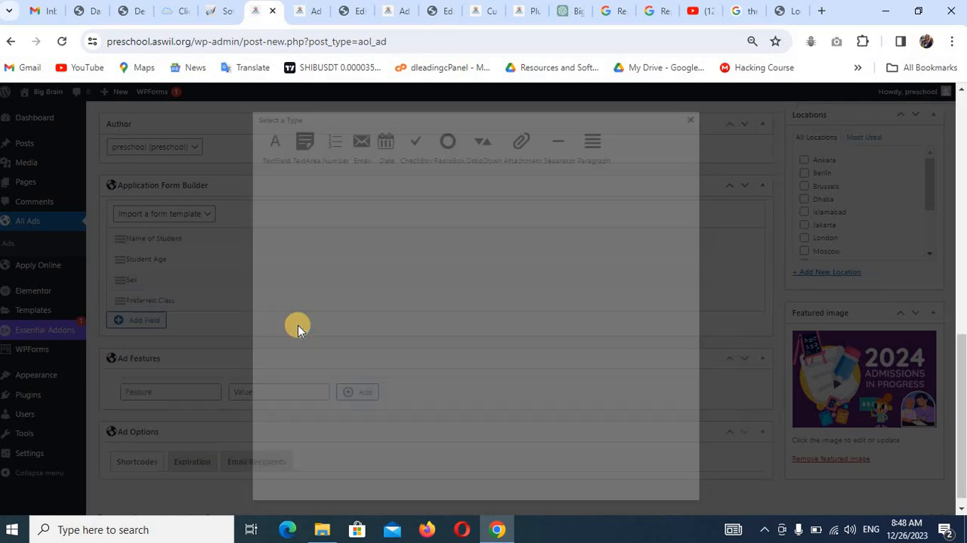
Add a required TextArea field with the reference form's "Student / Parent Address" as both unique ID and label.
click(146, 322)
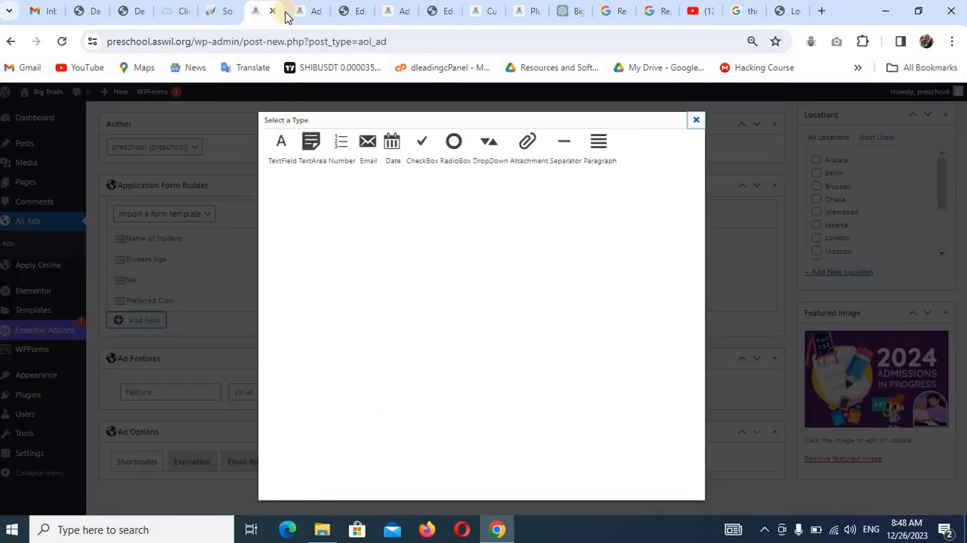
click(307, 11)
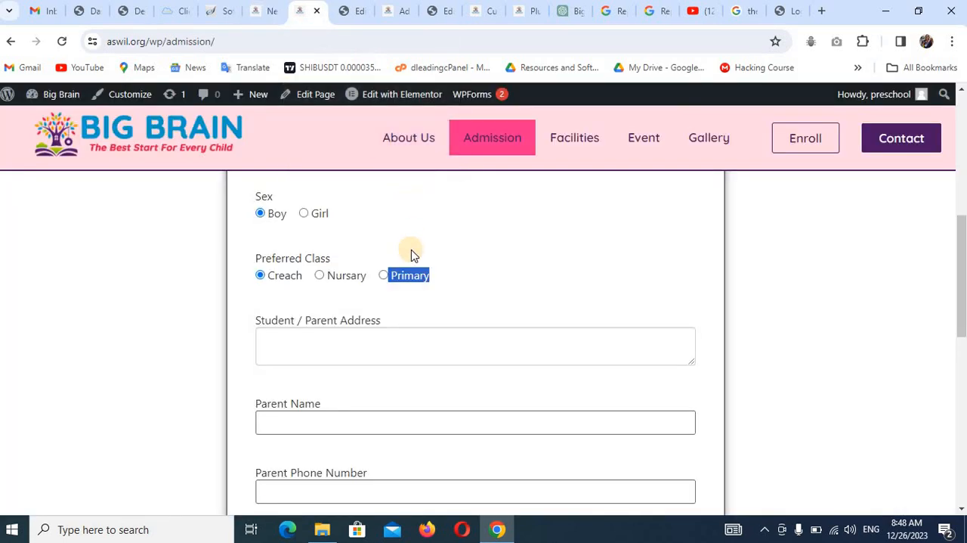
scroll(542, 214, down, 2)
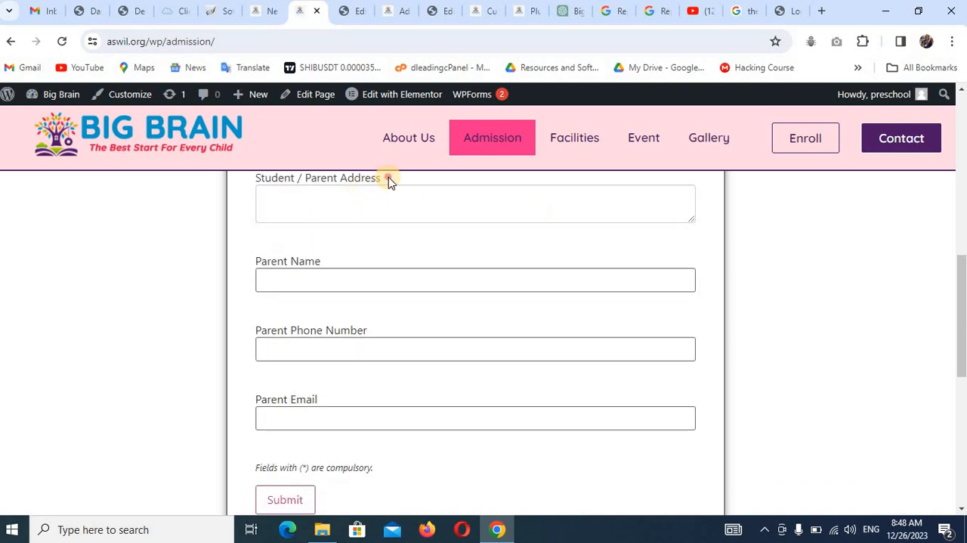
drag(388, 180, 256, 182)
key(ctrl+c)
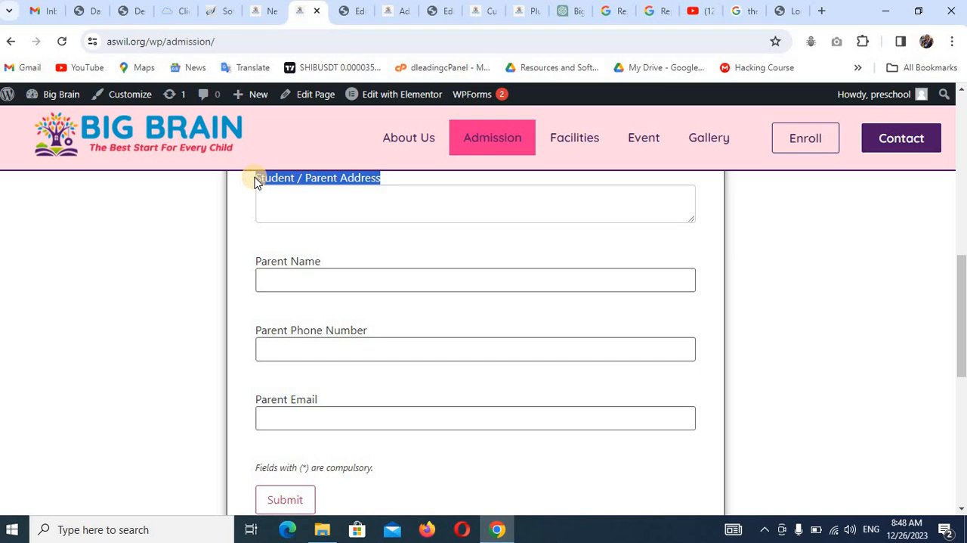
click(264, 11)
click(311, 151)
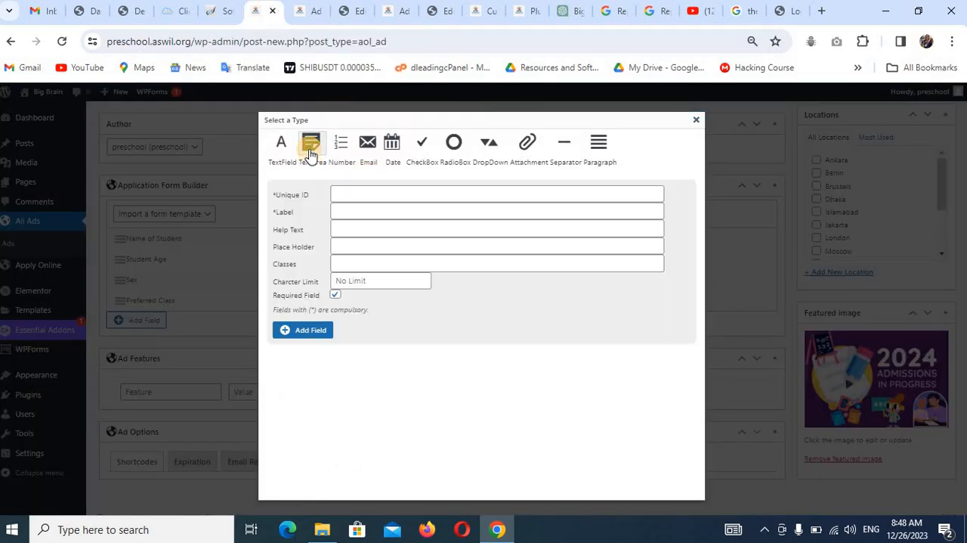
click(345, 191)
key(ctrl+v)
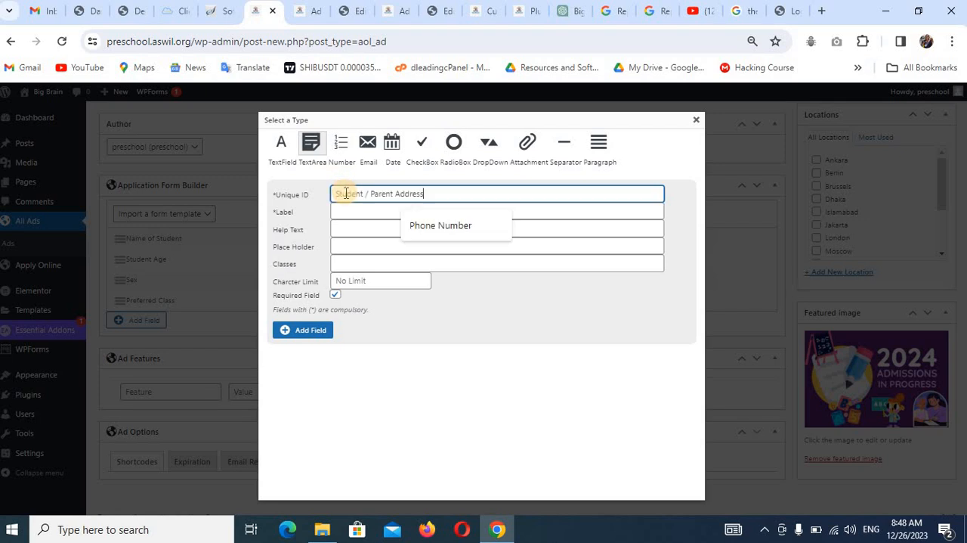
click(346, 210)
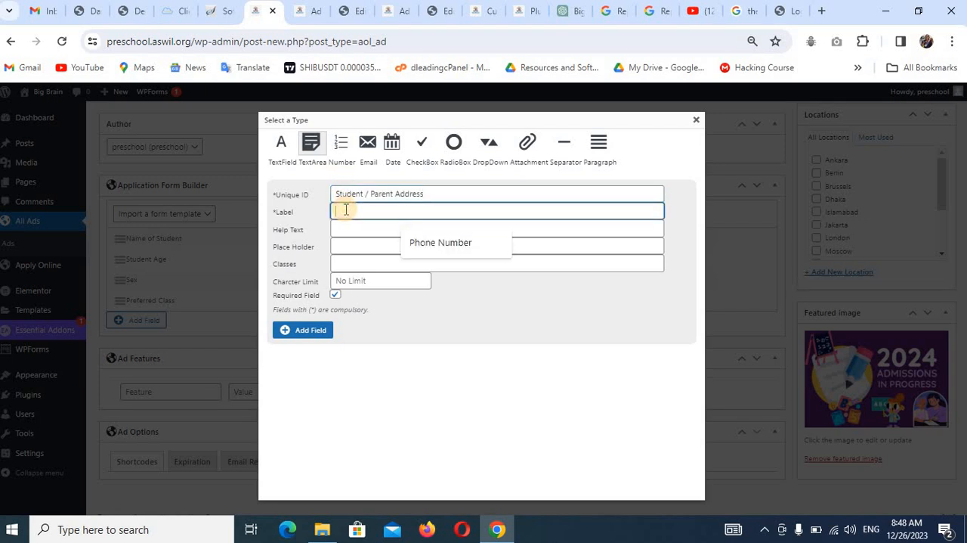
key(ctrl+v)
click(312, 332)
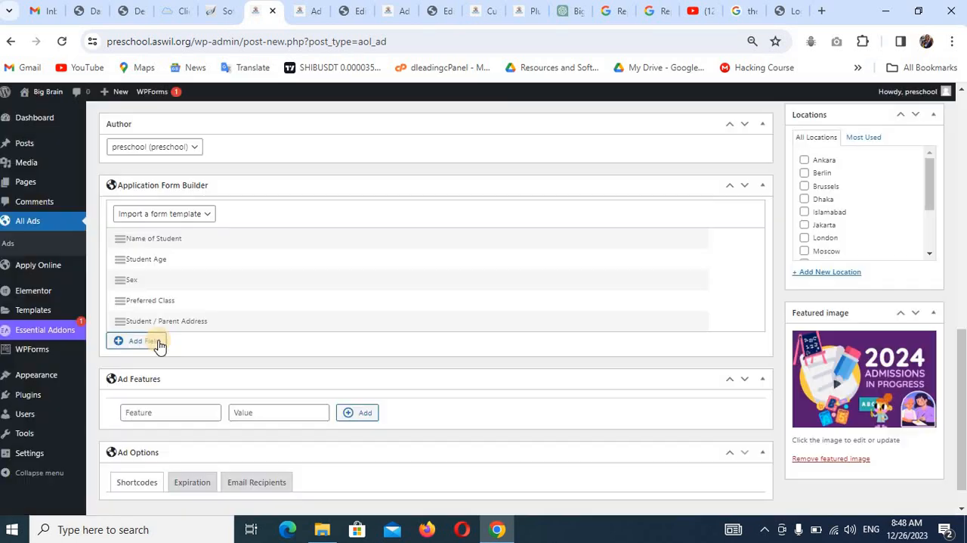
Add a required TextField with "Parent Name" from the reference form as both unique ID and label.
click(140, 342)
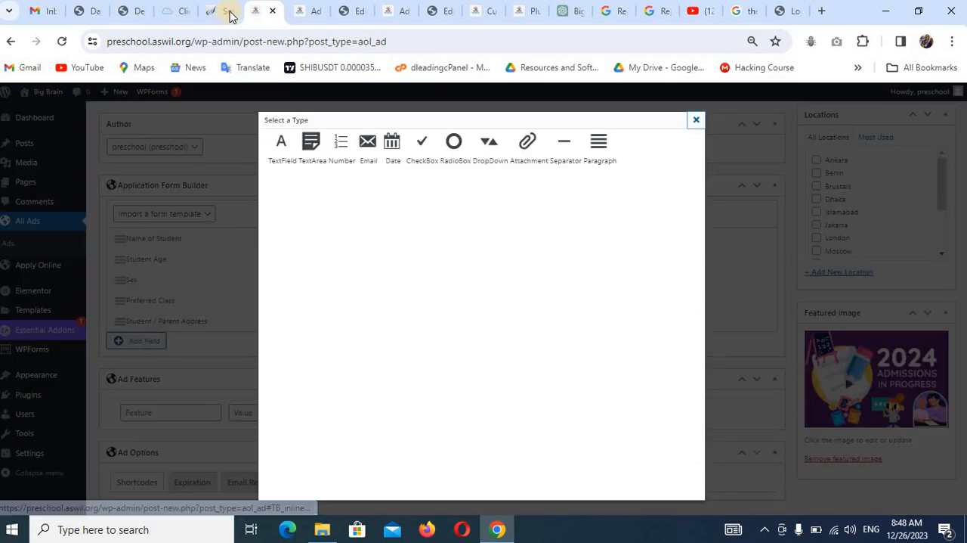
click(306, 11)
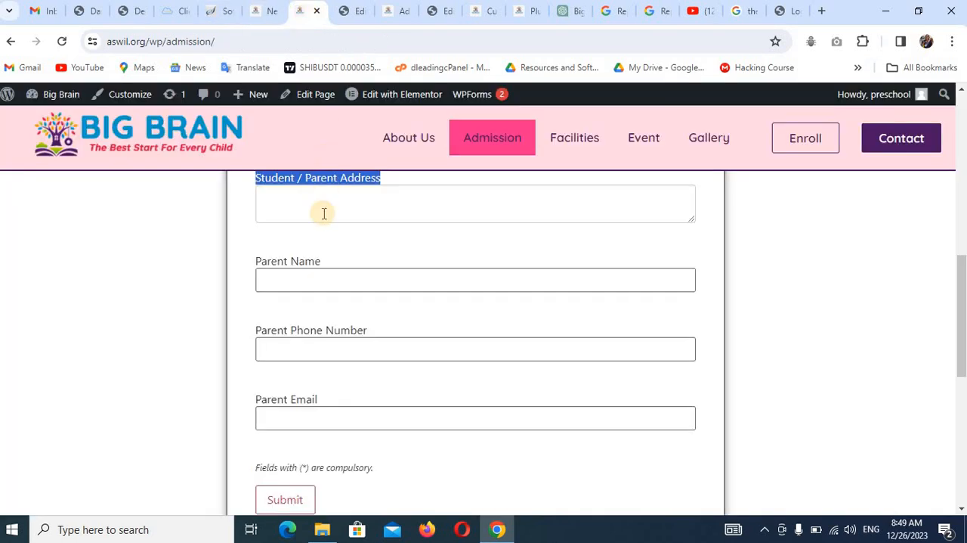
drag(323, 261, 257, 265)
key(ctrl+c)
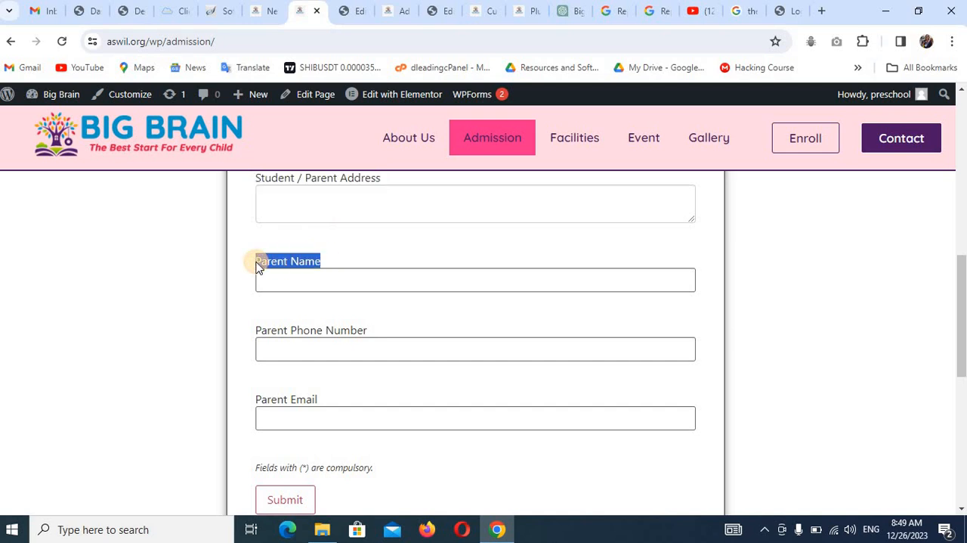
click(261, 10)
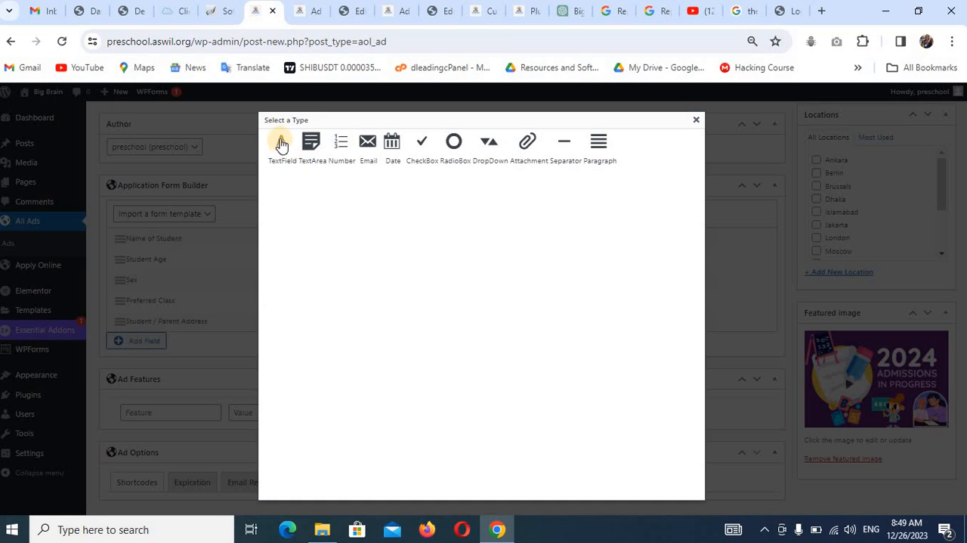
click(281, 144)
click(340, 189)
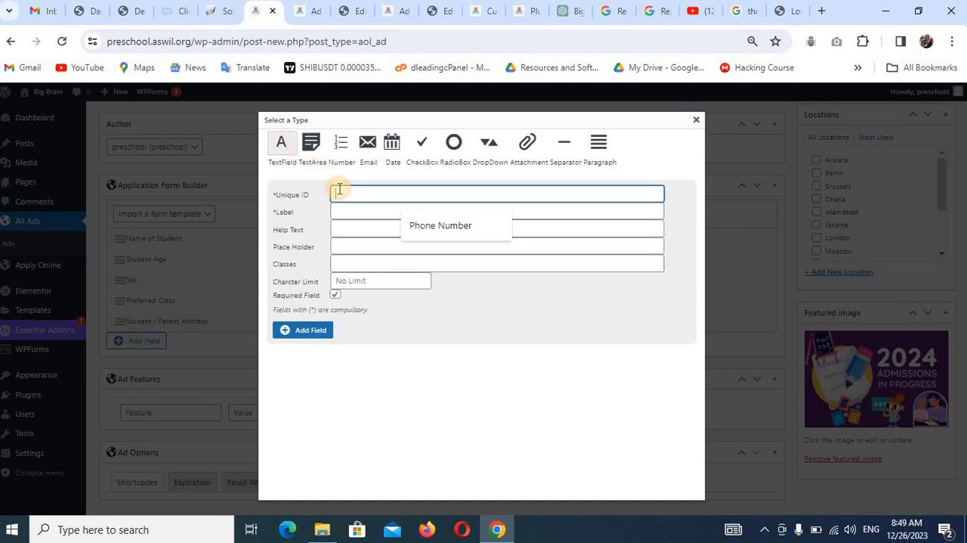
text(Parent Name)
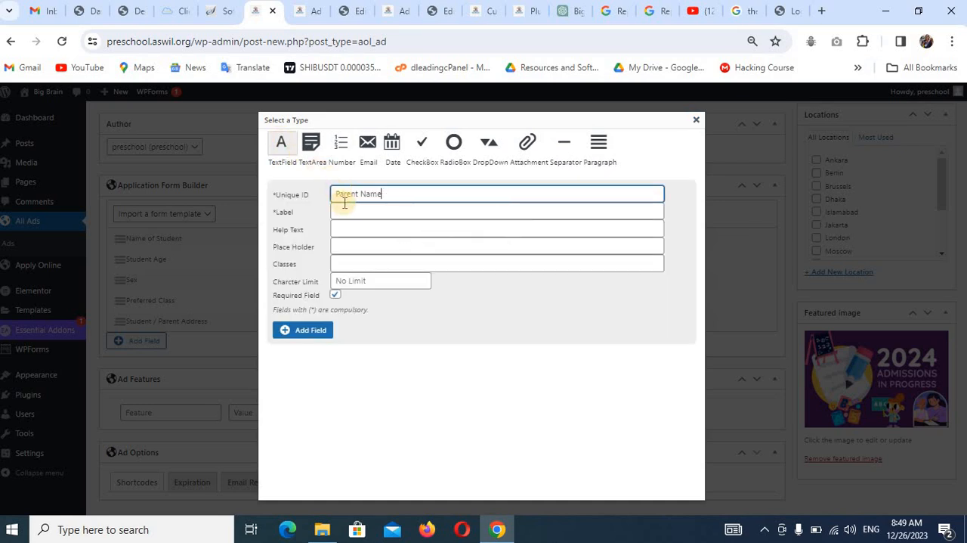
click(346, 211)
key(ctrl+v)
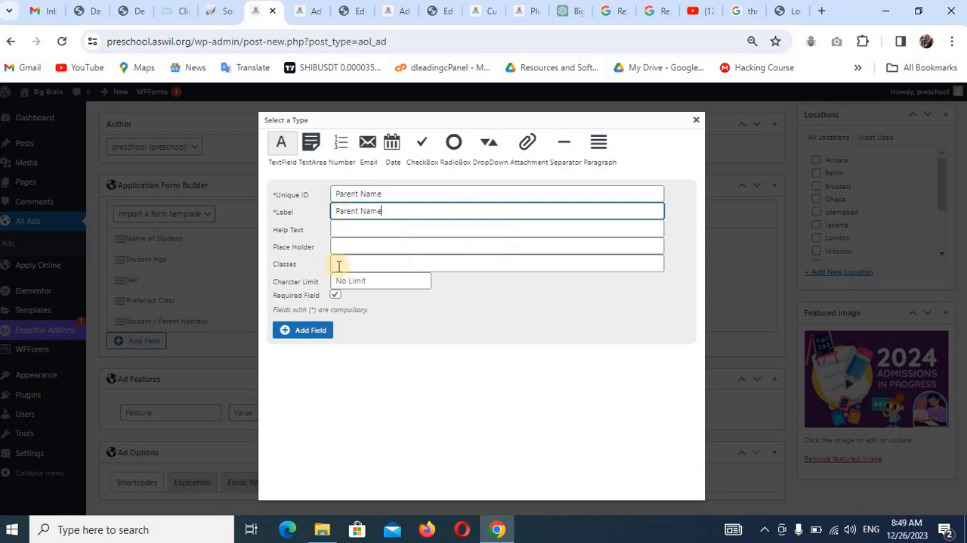
click(310, 331)
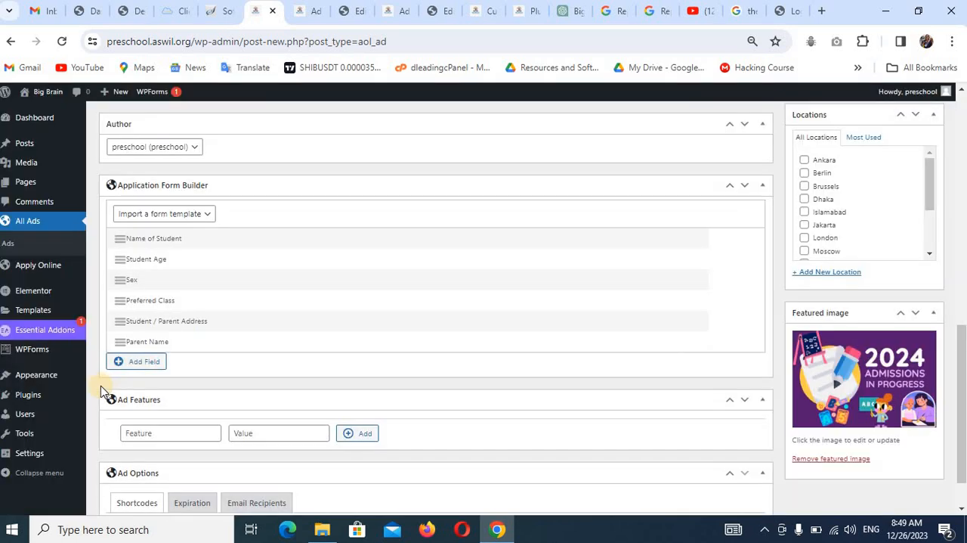
Add a required Number field with the reference form's "Parent Phone Number" as both unique ID and label.
click(135, 366)
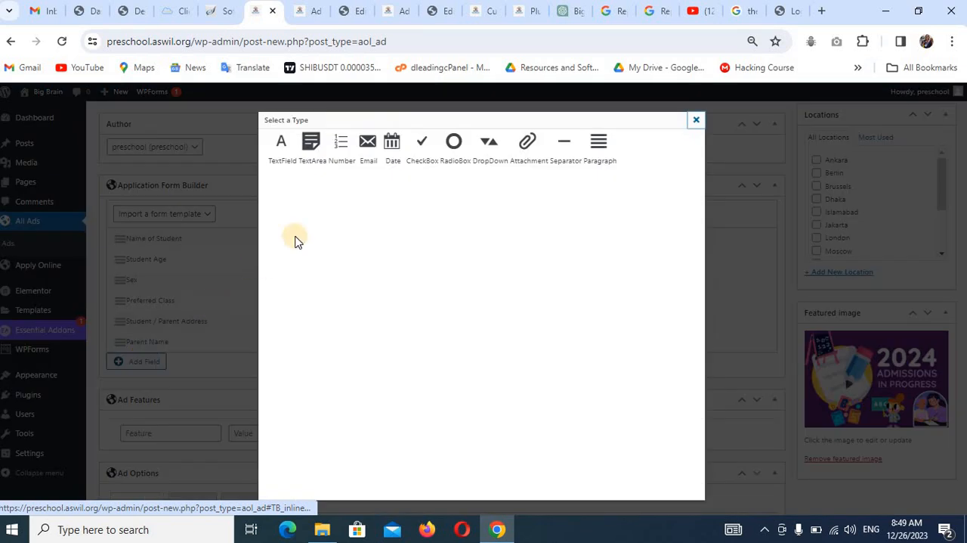
click(312, 12)
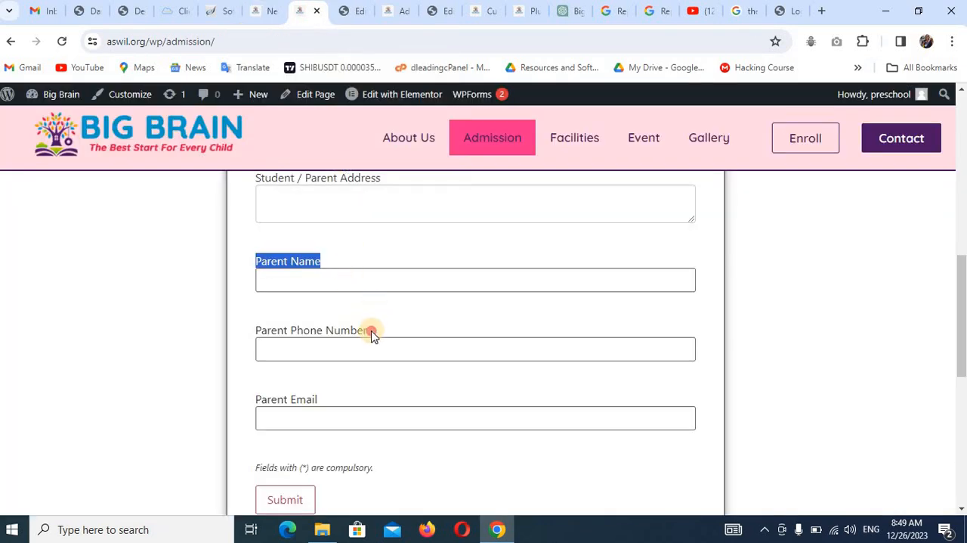
drag(372, 333, 249, 331)
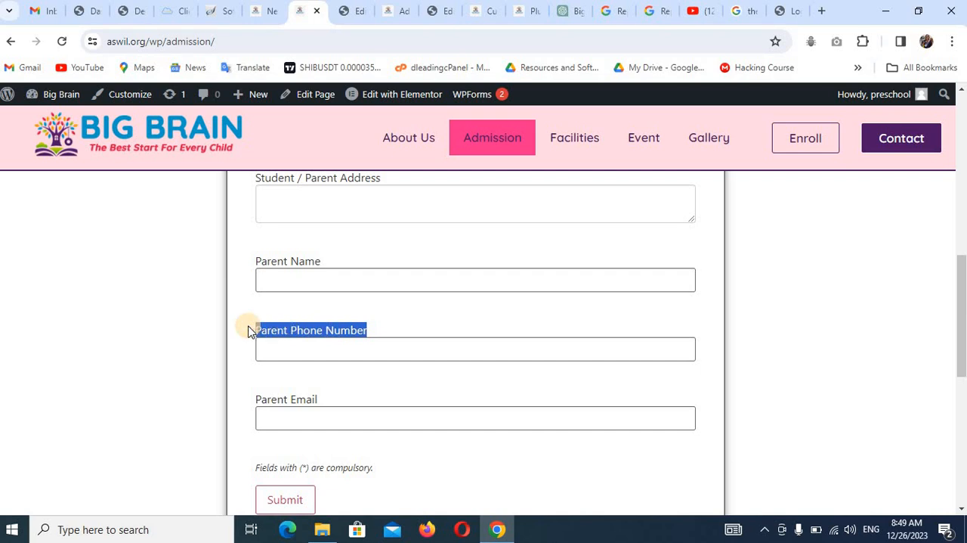
click(261, 11)
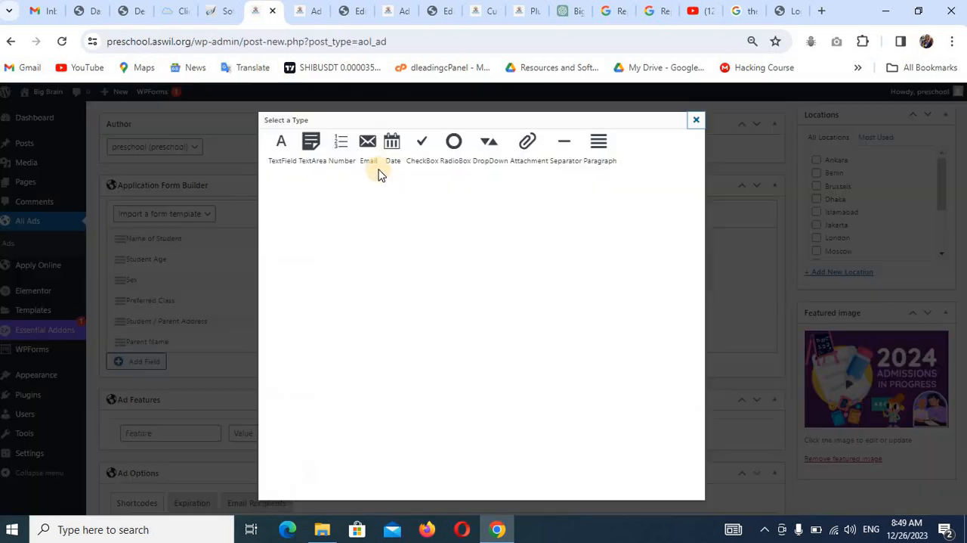
click(340, 144)
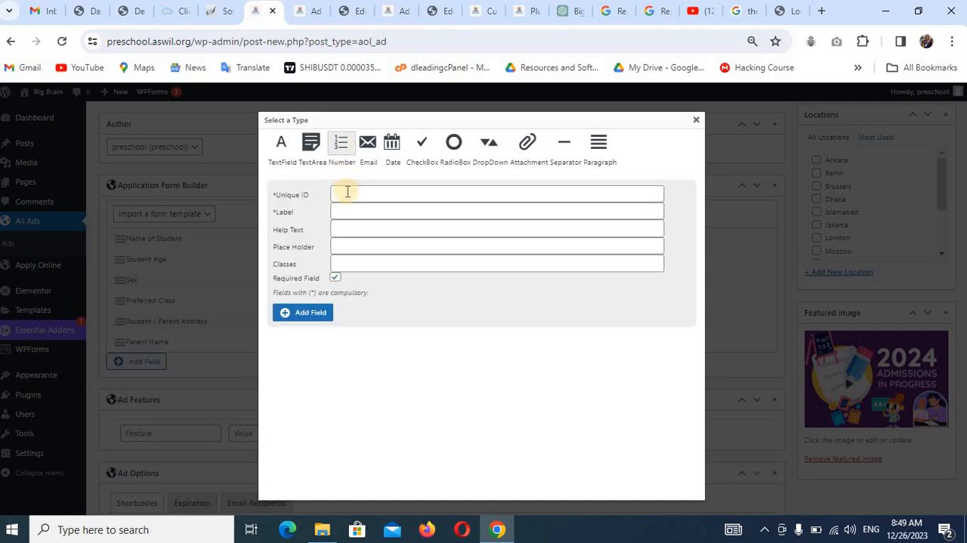
click(347, 192)
text(Parent Phone Number)
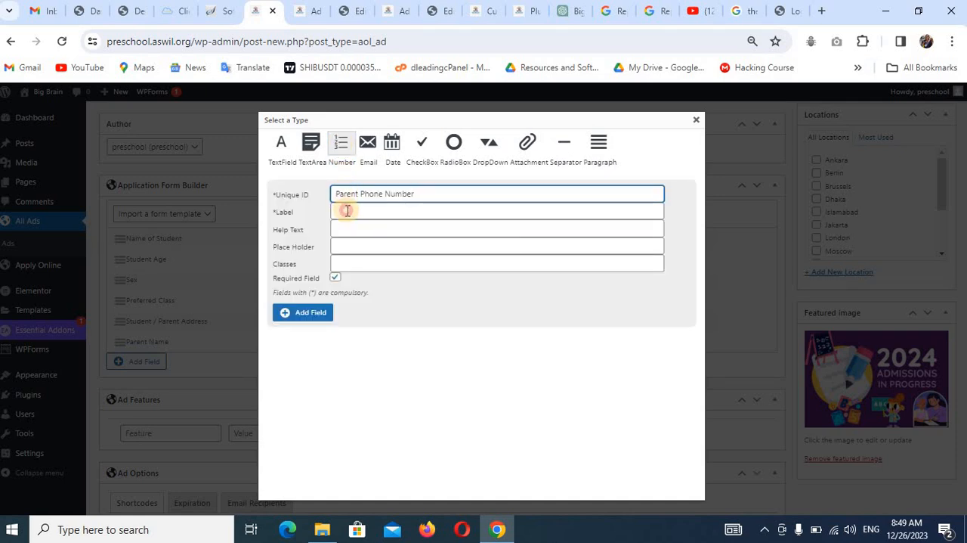
click(347, 211)
text(Parent Phone Number)
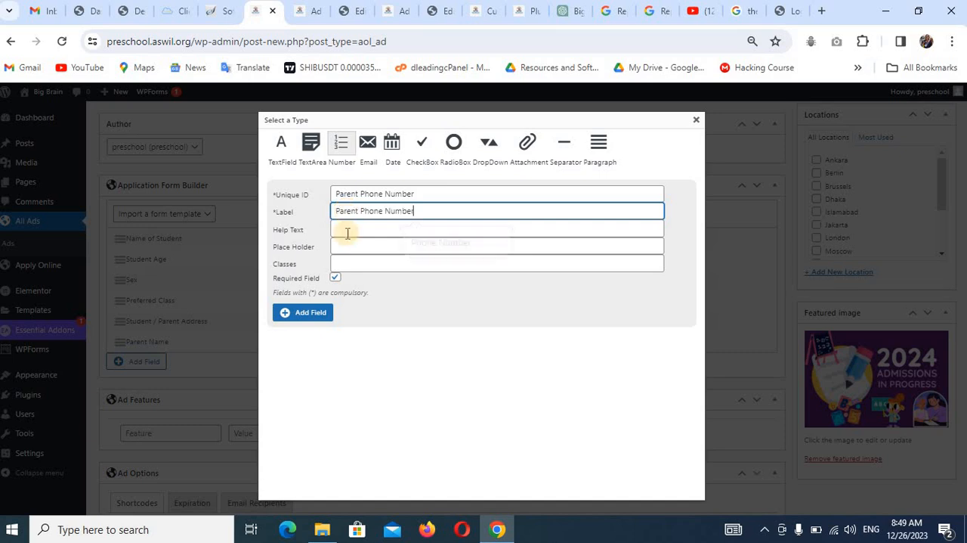
click(311, 319)
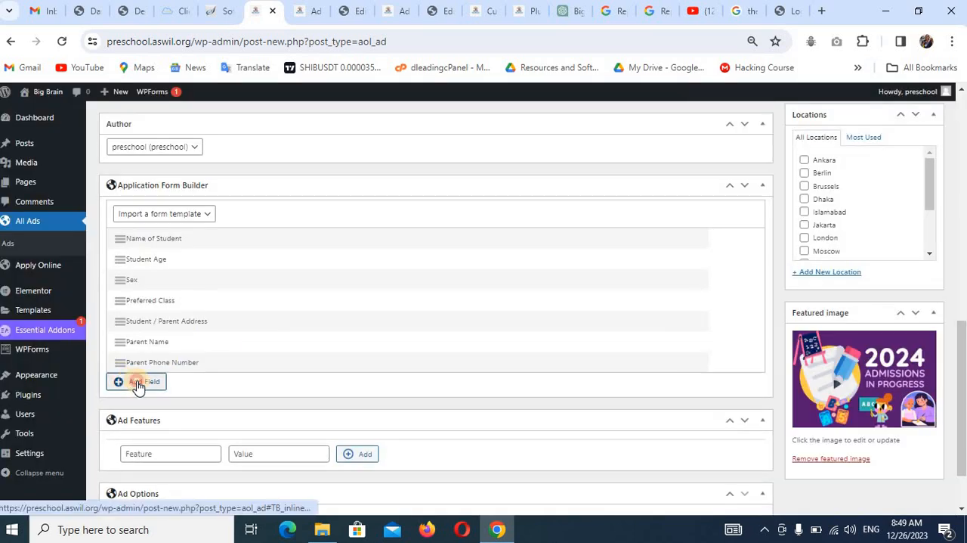
Add a required Email field with "Parent Email" from the reference form as both unique ID and label.
click(136, 384)
click(368, 145)
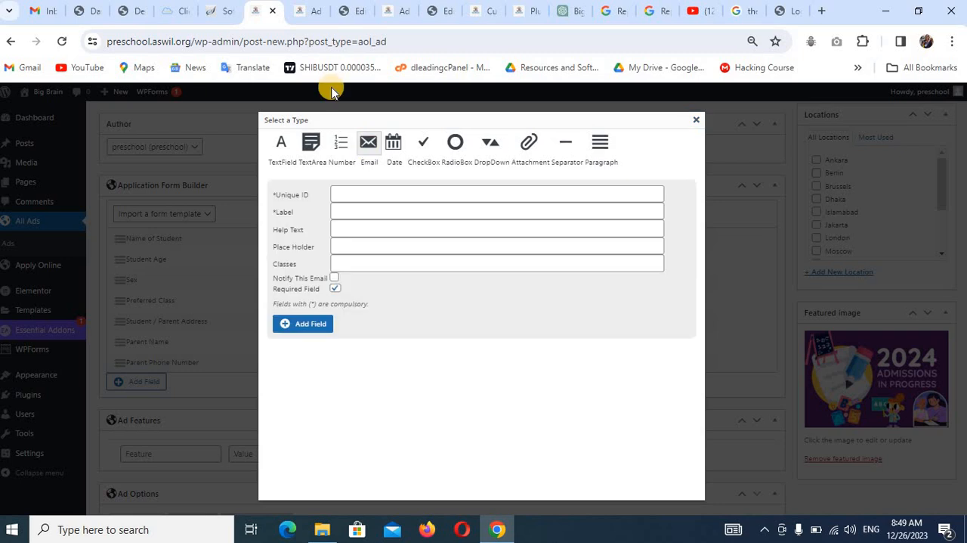
click(302, 11)
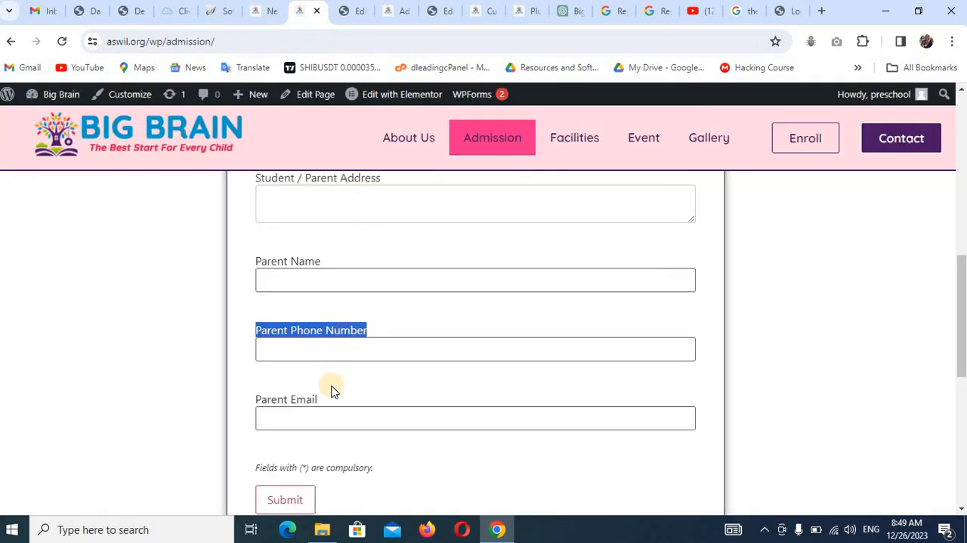
drag(329, 400, 256, 405)
key(ctrl+c)
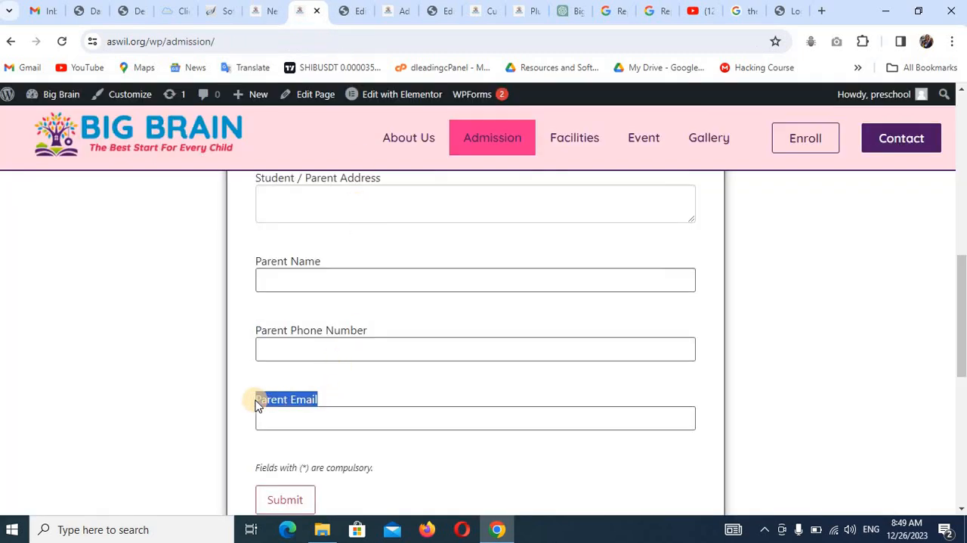
click(266, 16)
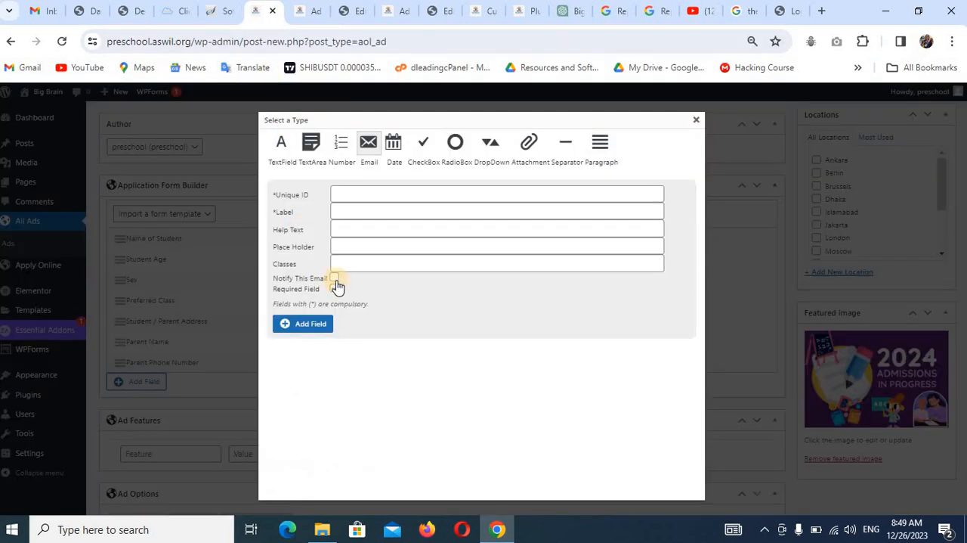
click(359, 195)
key(ctrl+v)
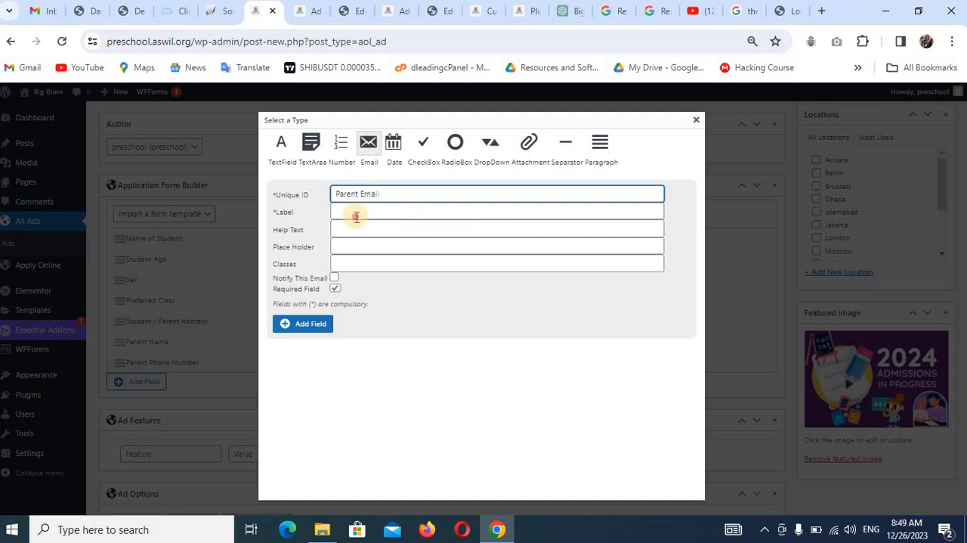
click(356, 217)
key(ctrl+v)
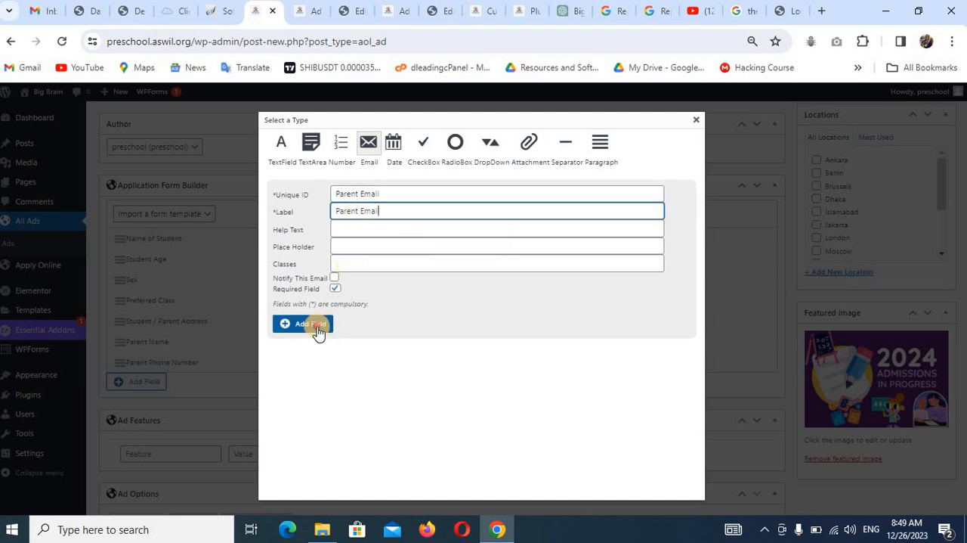
click(316, 325)
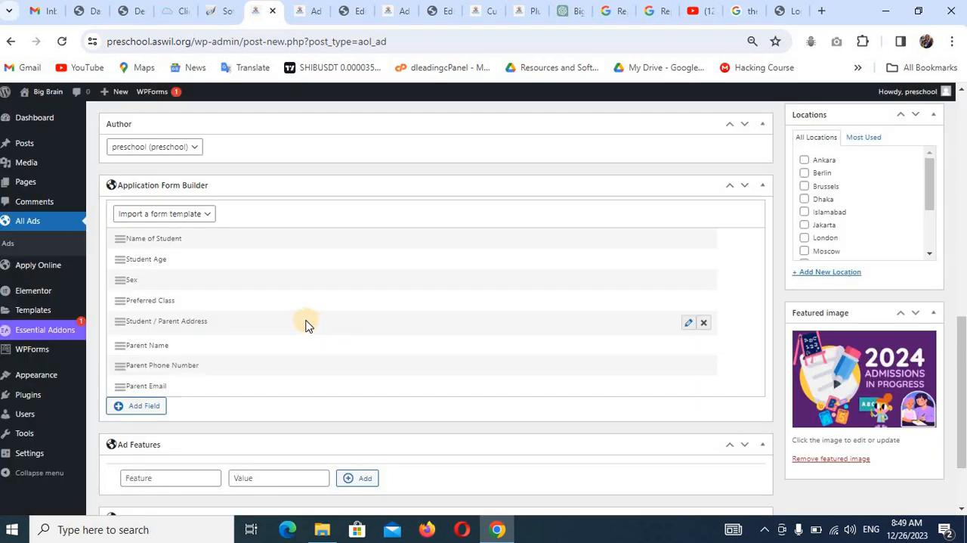
Check the shortcodes in the ad options and publish the 2024 Admission Form ad.
scroll(443, 350, down, 3)
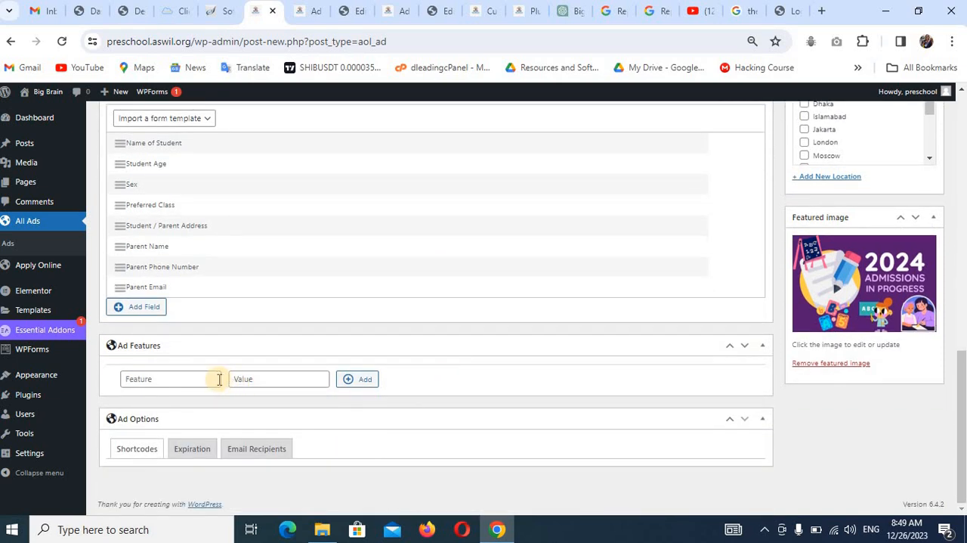
click(146, 453)
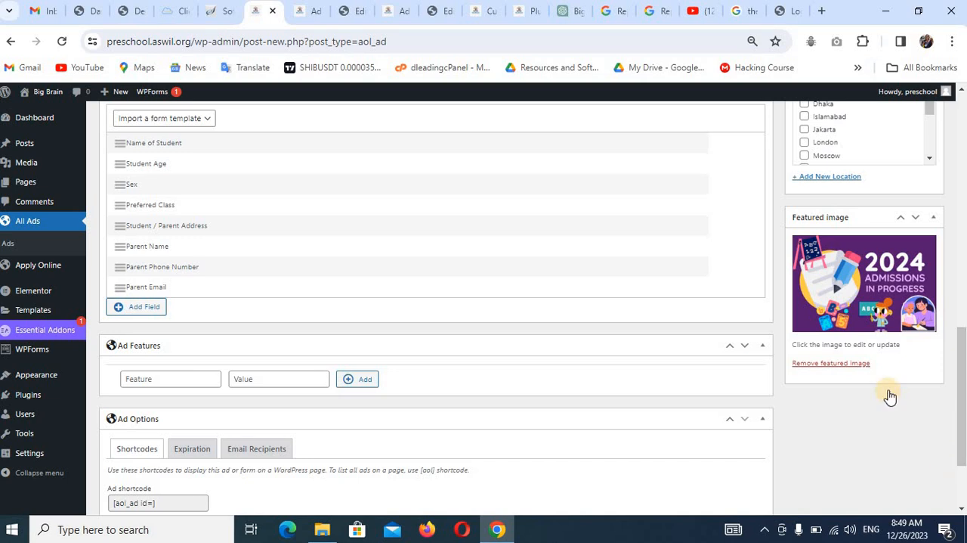
scroll(890, 396, up, 6)
scroll(890, 396, up, 2)
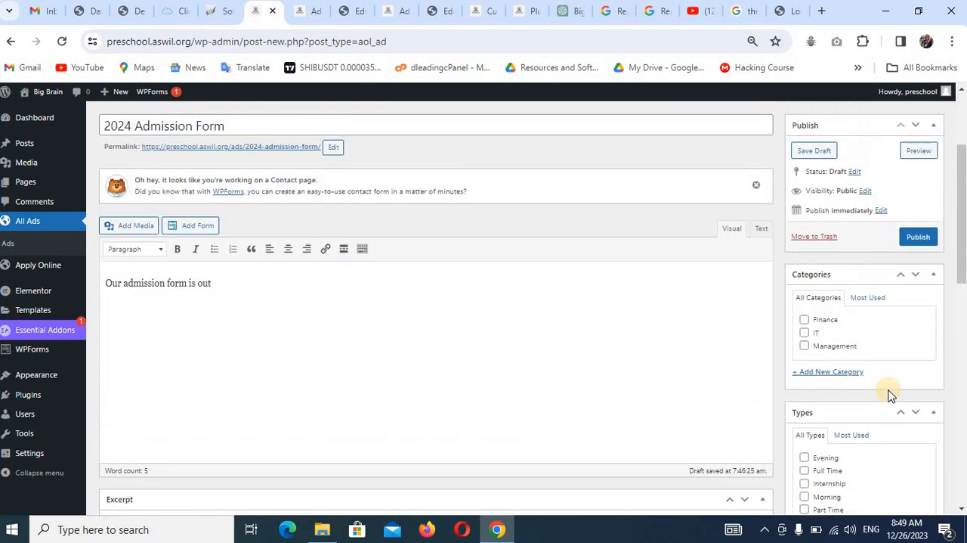
scroll(891, 393, up, 3)
click(913, 382)
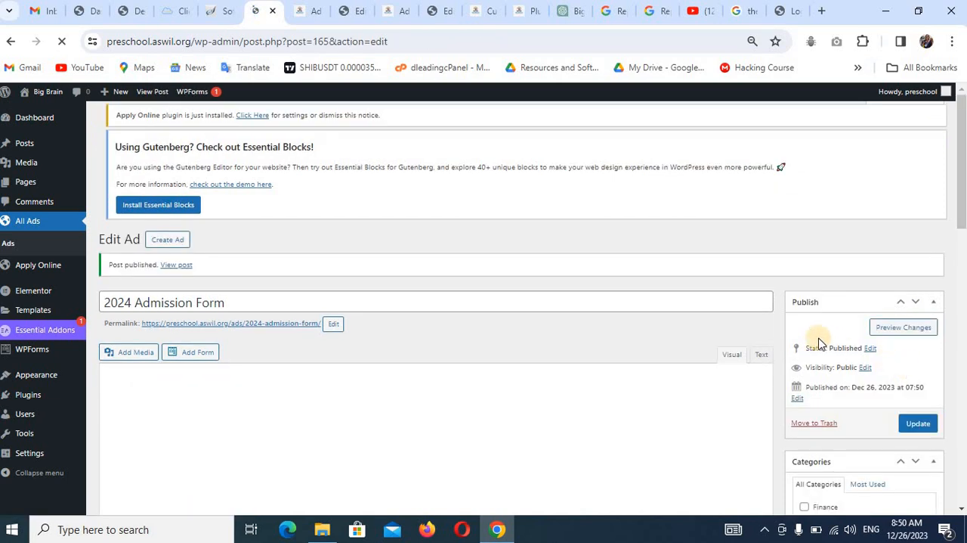
Examine the published ad's form shortcode and look up its post ID in the page address.
scroll(611, 341, down, 10)
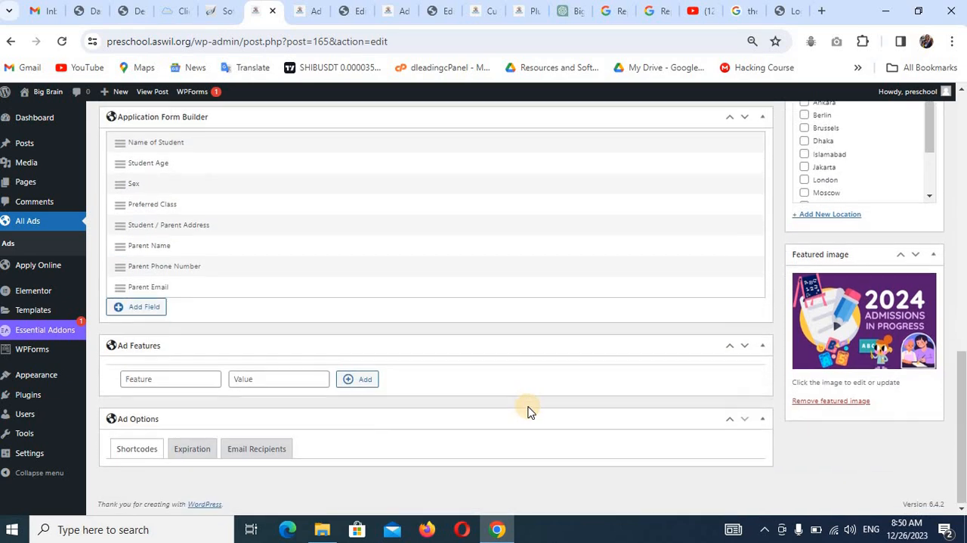
click(139, 451)
scroll(215, 425, down, 2)
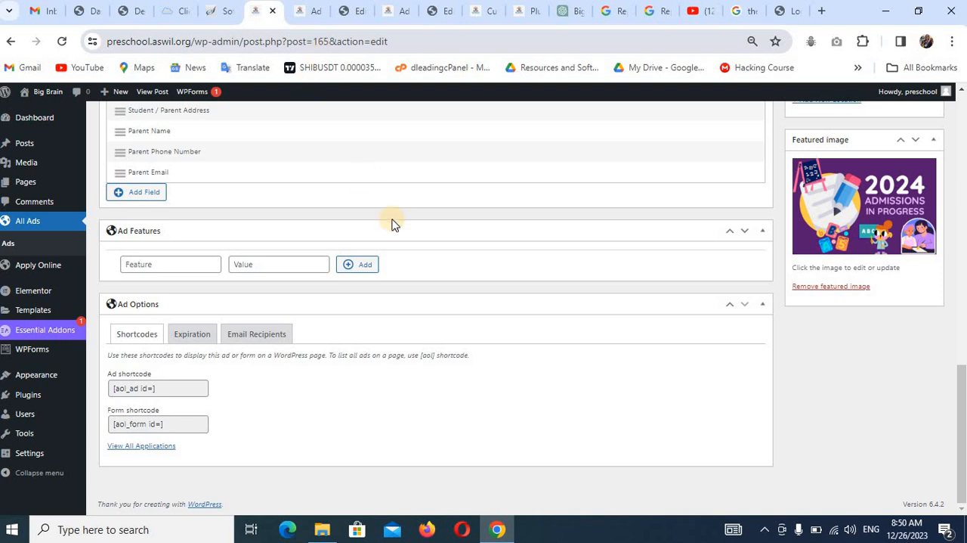
scroll(565, 318, up, 15)
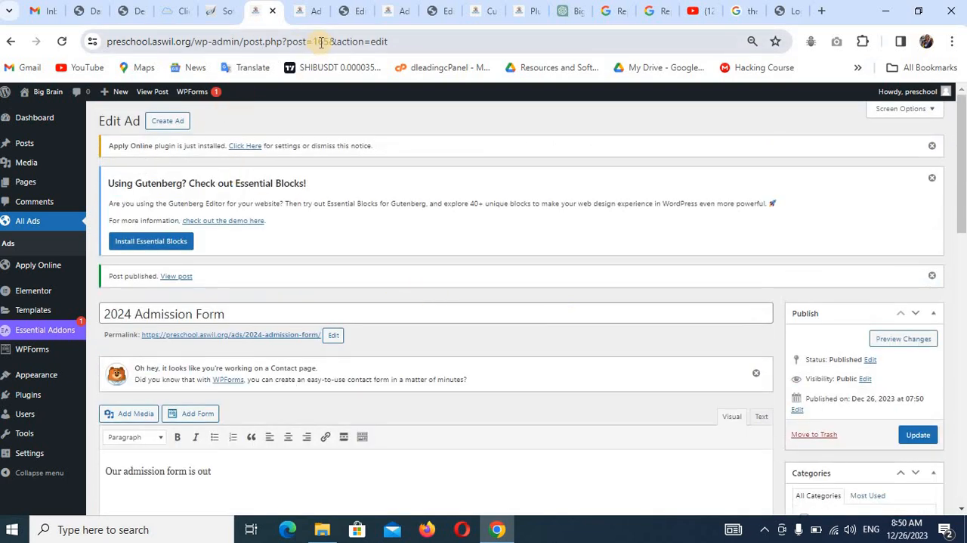
Set the Shortcode widget on the Elementor Admission page to [aol_form id=165] and update the page.
click(358, 9)
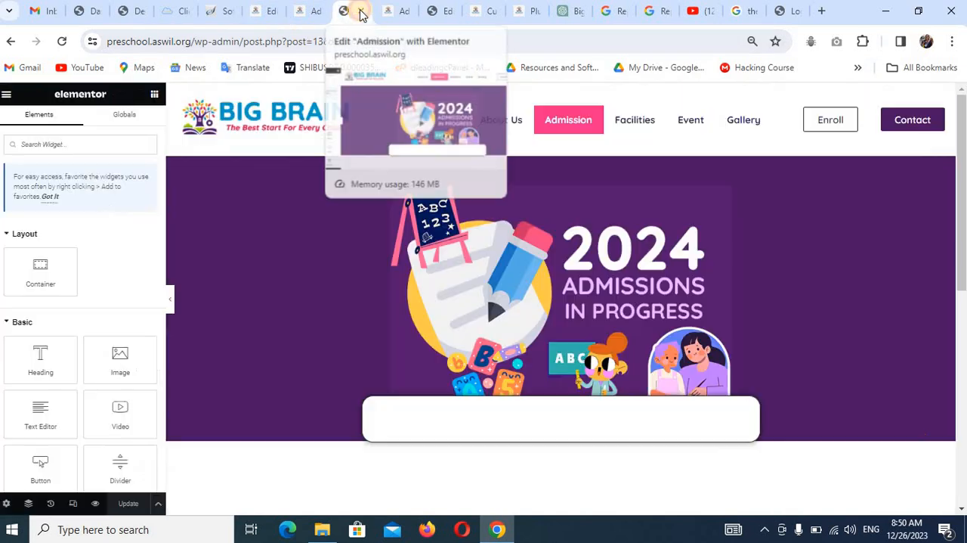
scroll(391, 305, down, 3)
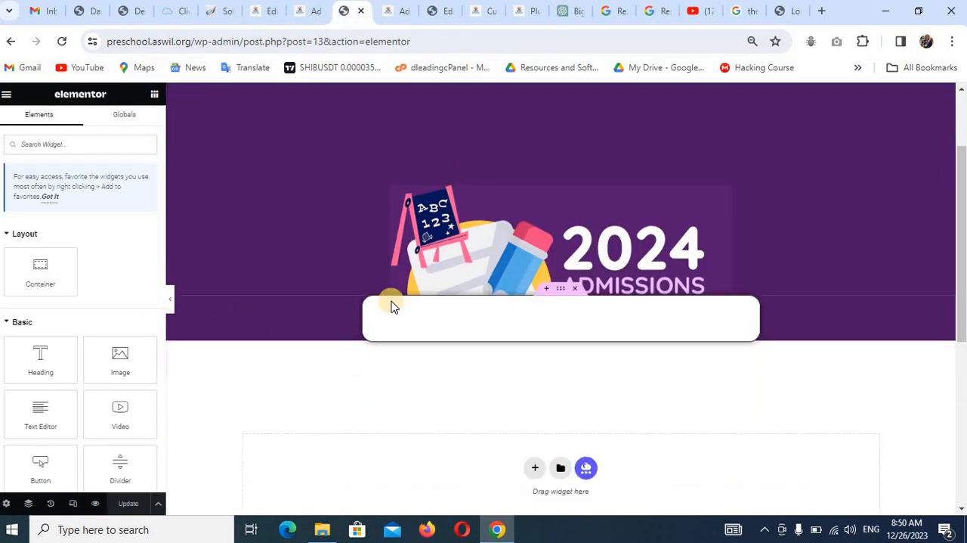
click(483, 214)
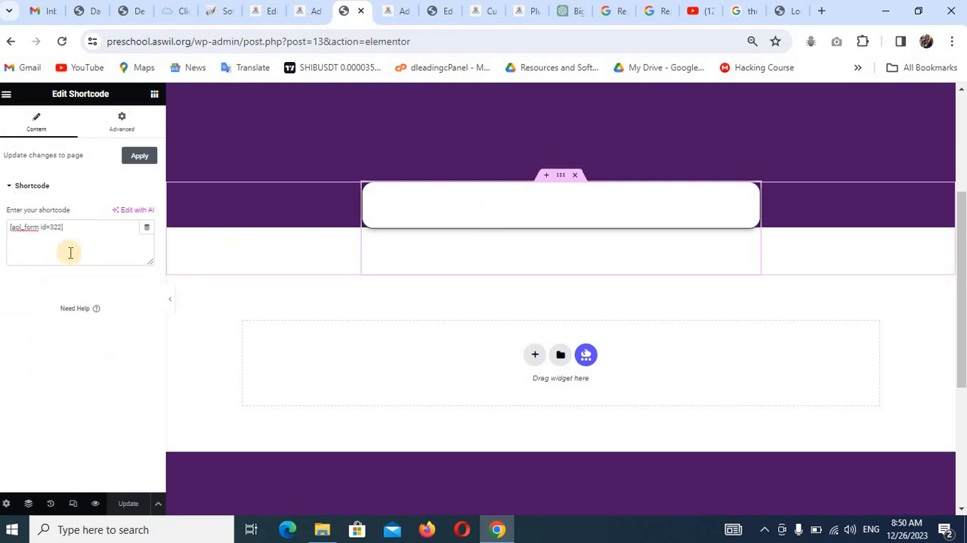
click(60, 232)
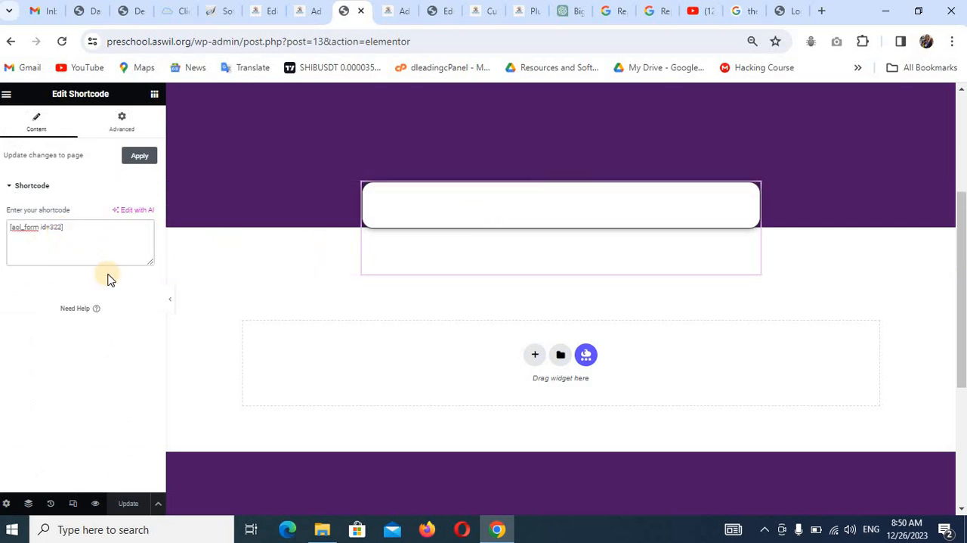
key(BackSpace)
key(BackSpace)
key(BackSpace)
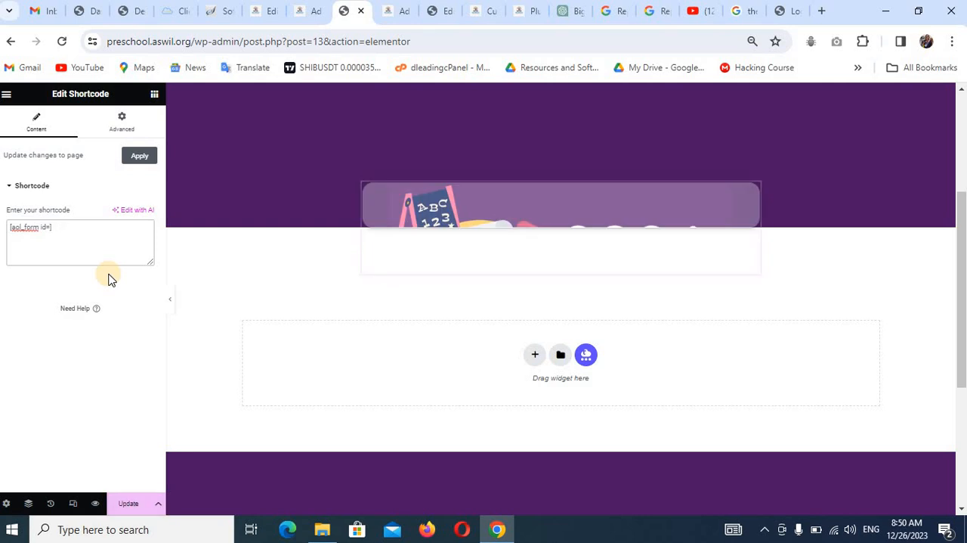
text(165])
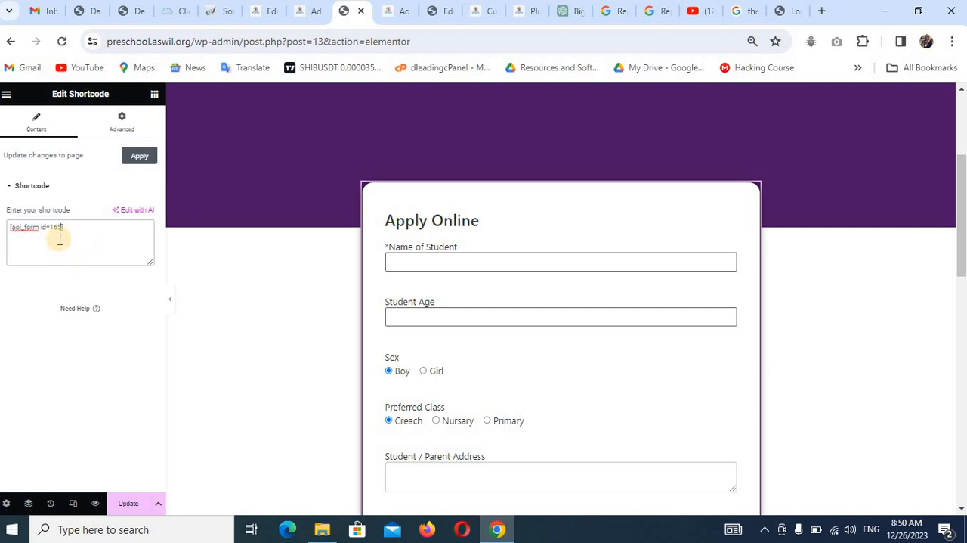
click(129, 504)
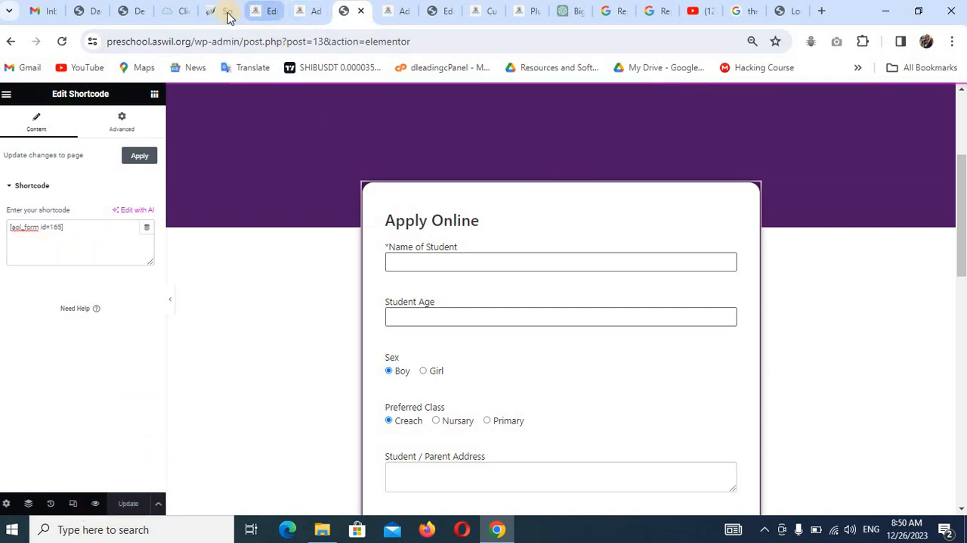
Reopen the 2024 Admission Form ad from the ads list and compare its post ID with the Admission page's shortcode.
click(259, 13)
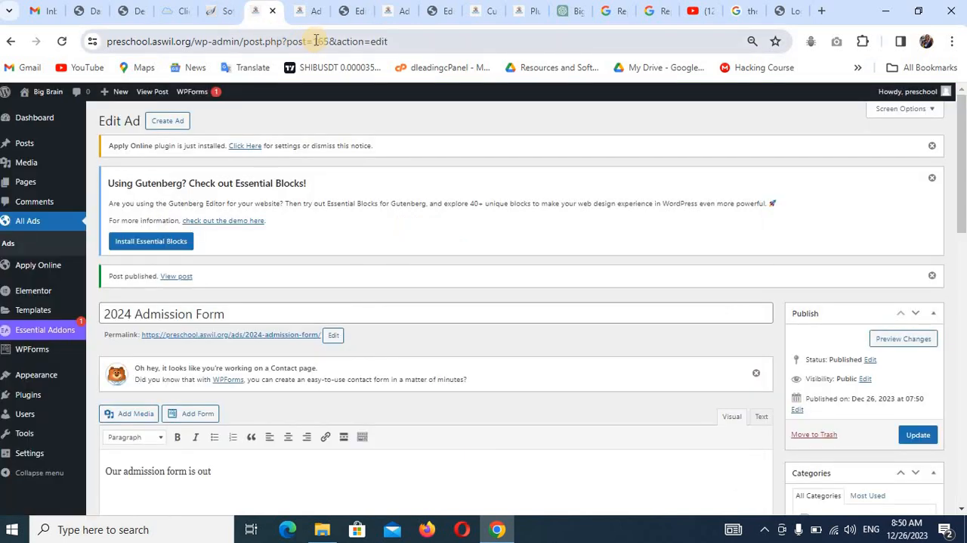
mouse_move(54, 292)
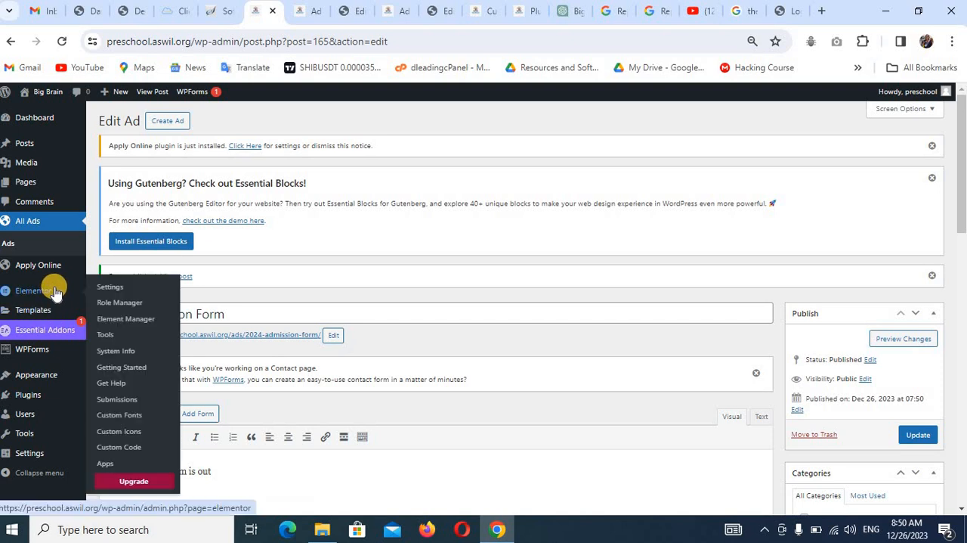
mouse_move(55, 270)
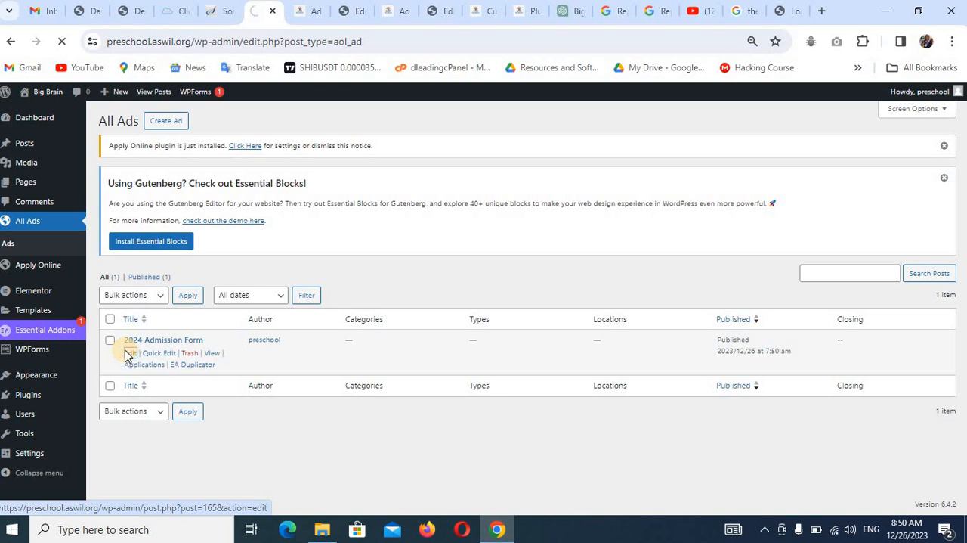
click(129, 353)
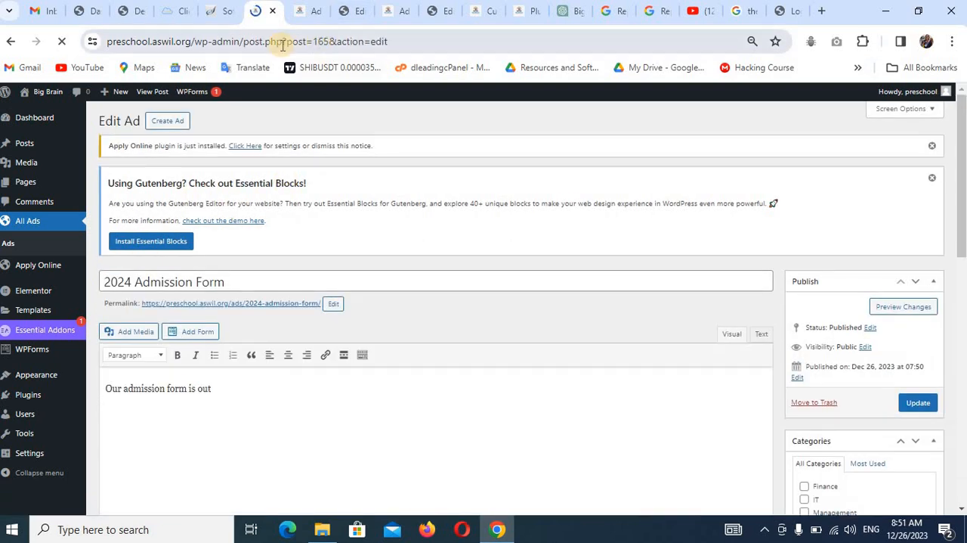
click(313, 15)
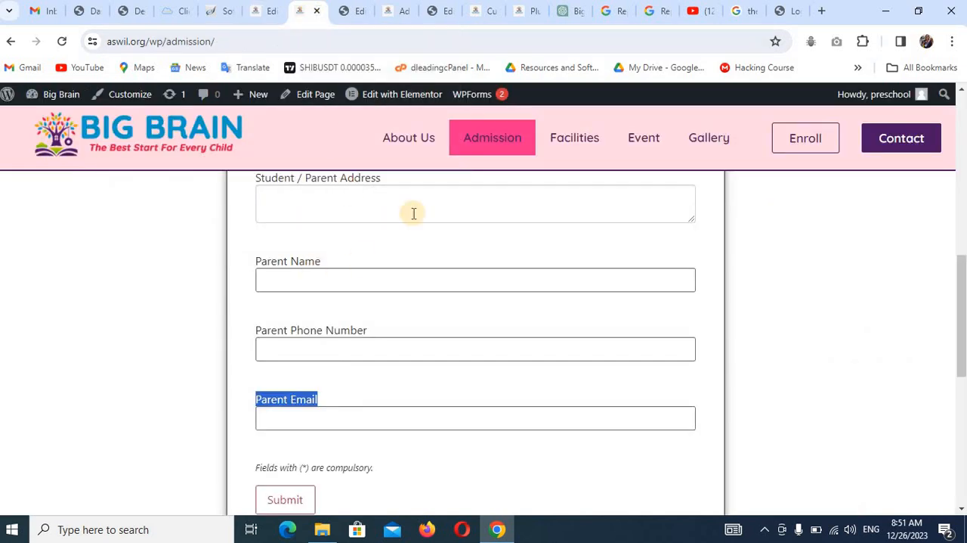
click(355, 13)
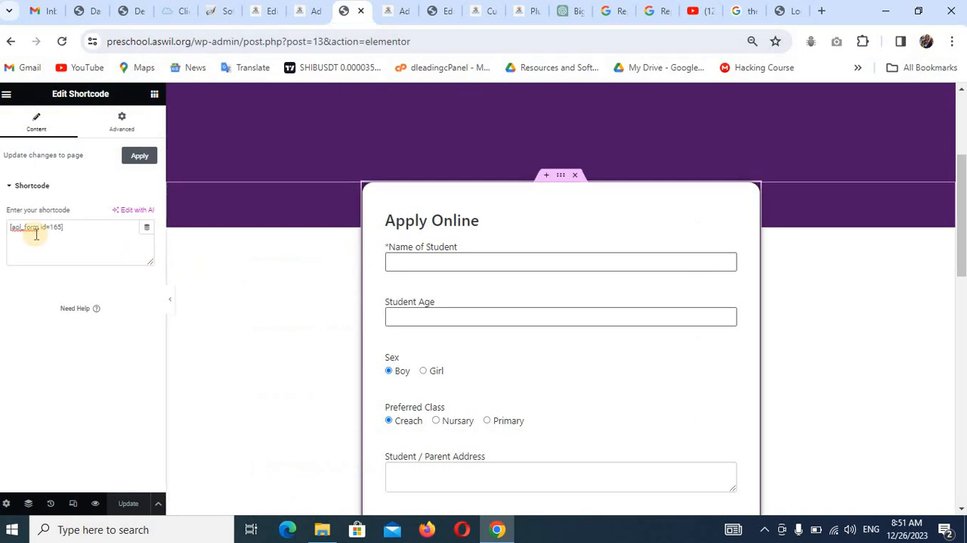
Close the Admission page's Elementor editor and reload the live Admission page to check its embedded Apply Online form.
scroll(439, 309, down, 5)
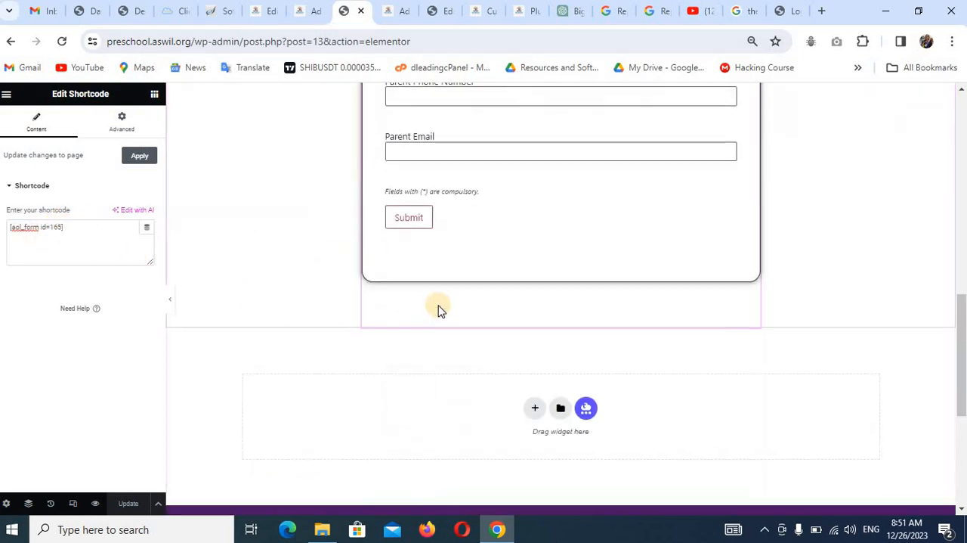
scroll(439, 309, up, 4)
scroll(438, 309, up, 4)
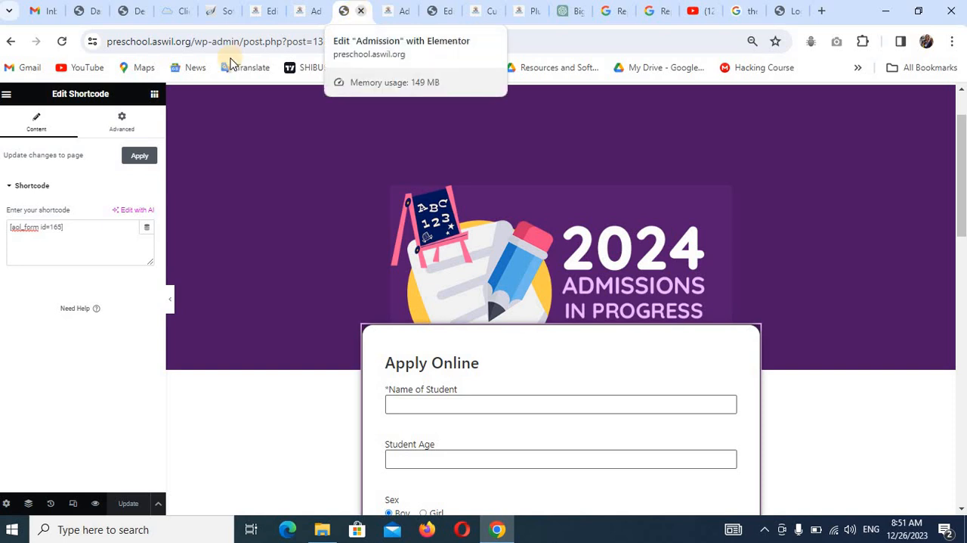
click(360, 11)
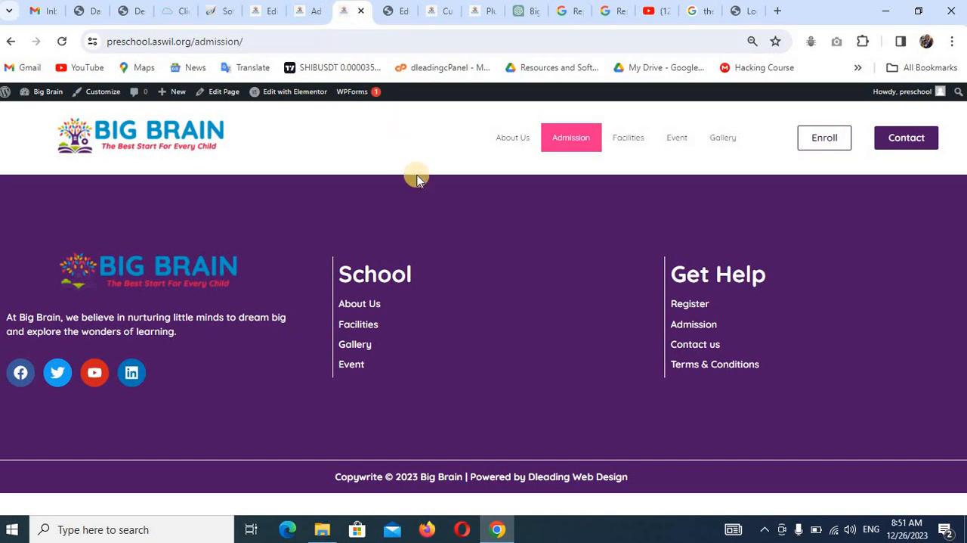
key(F5)
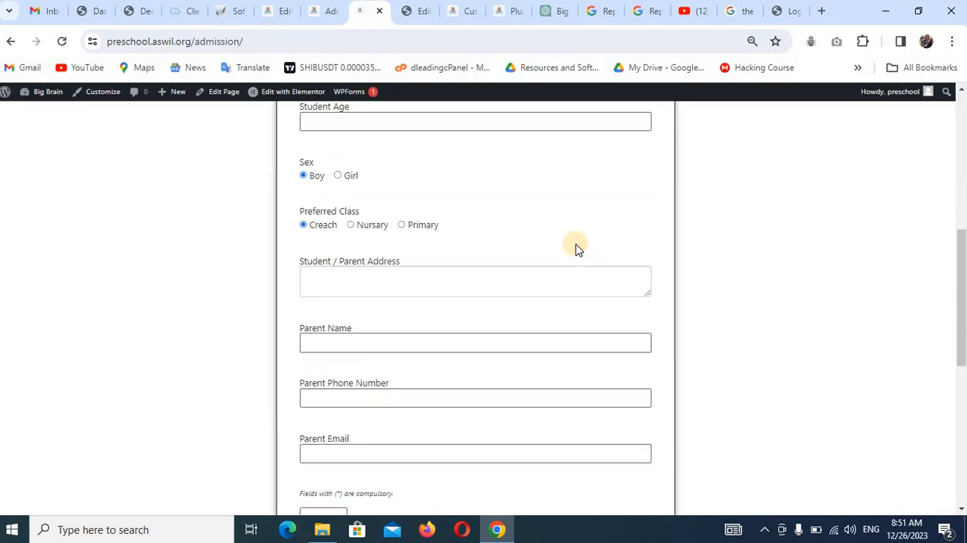
scroll(576, 245, down, 5)
scroll(576, 244, up, 10)
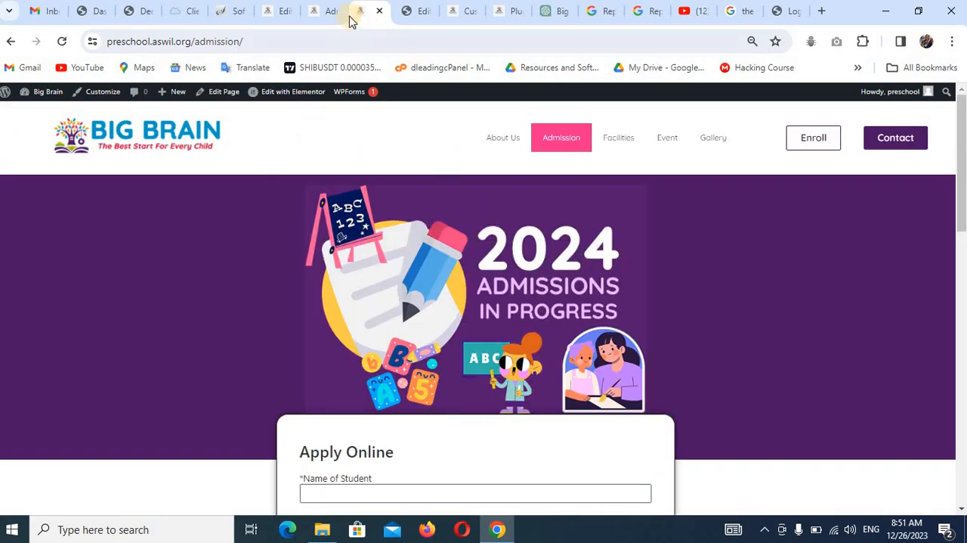
Open the Event page from the WordPress pages list for editing in Elementor.
click(324, 14)
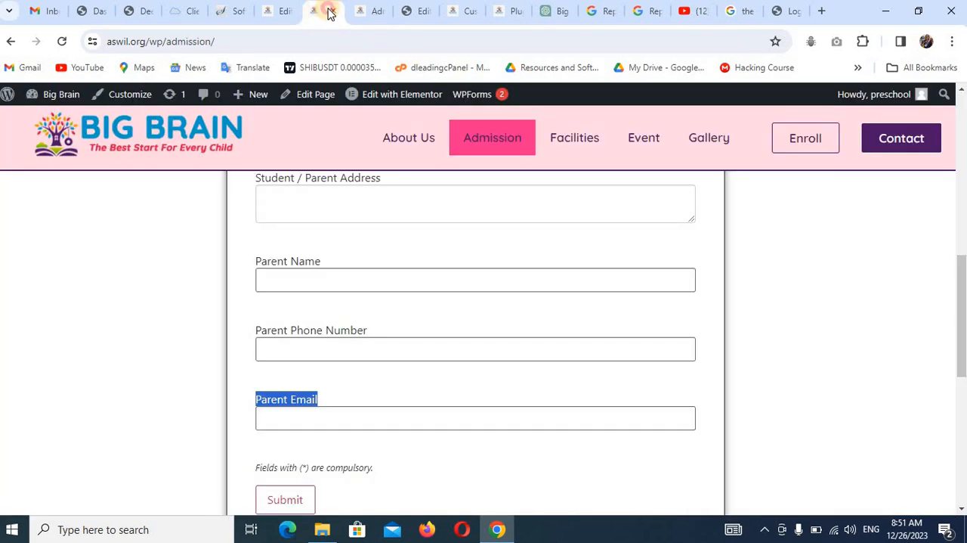
drag(329, 14, 415, 11)
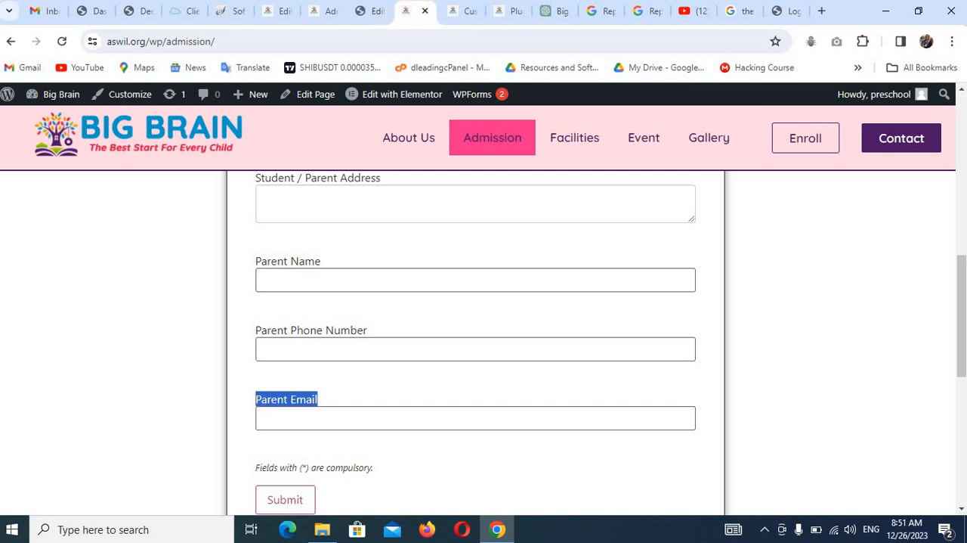
click(283, 12)
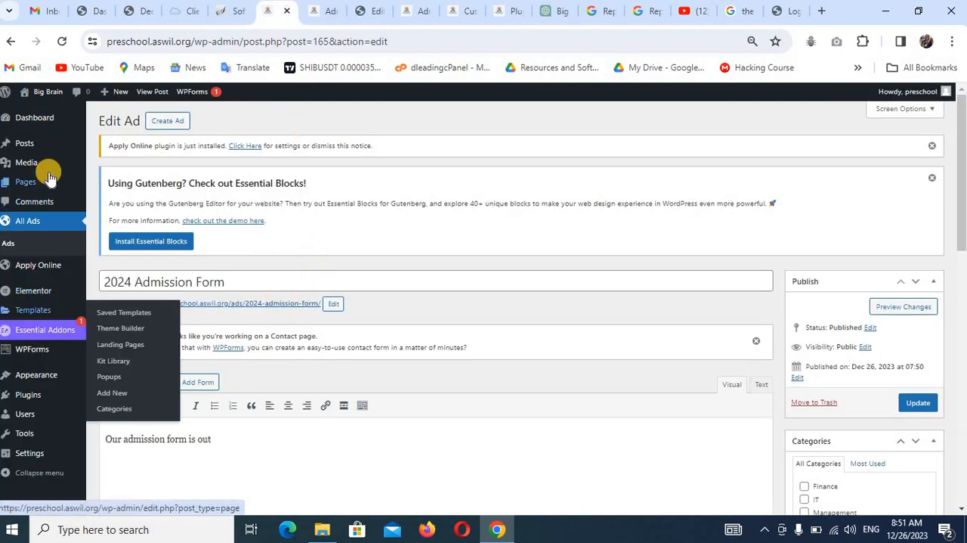
mouse_move(38, 181)
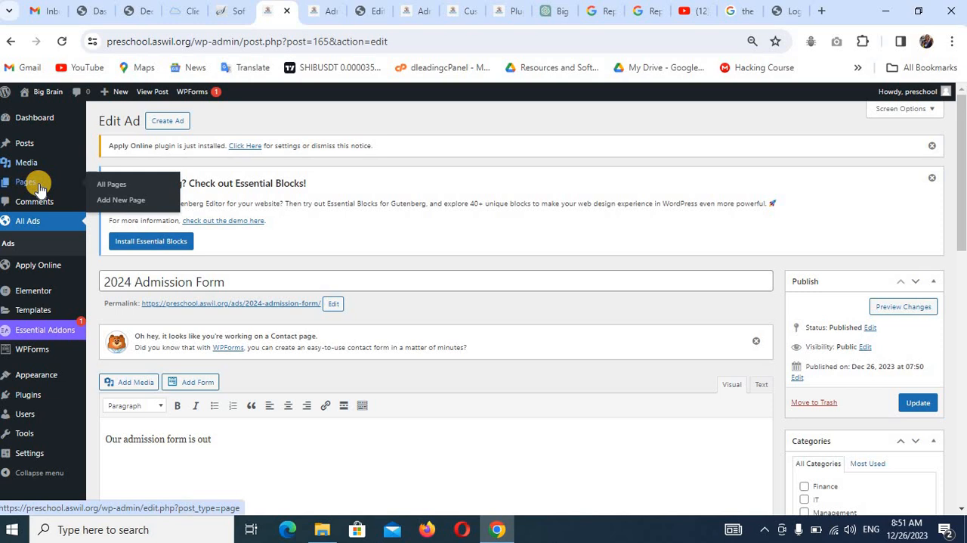
click(106, 189)
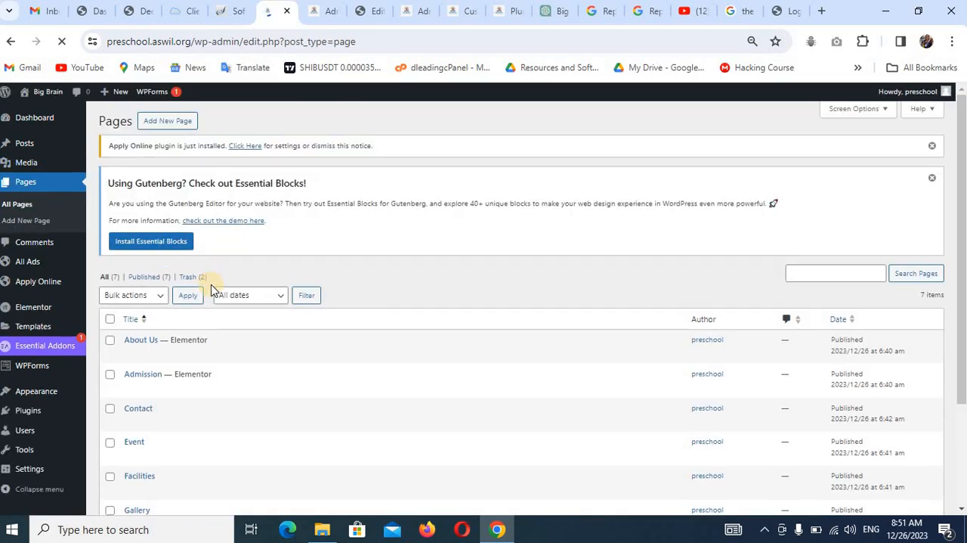
scroll(187, 332, down, 1)
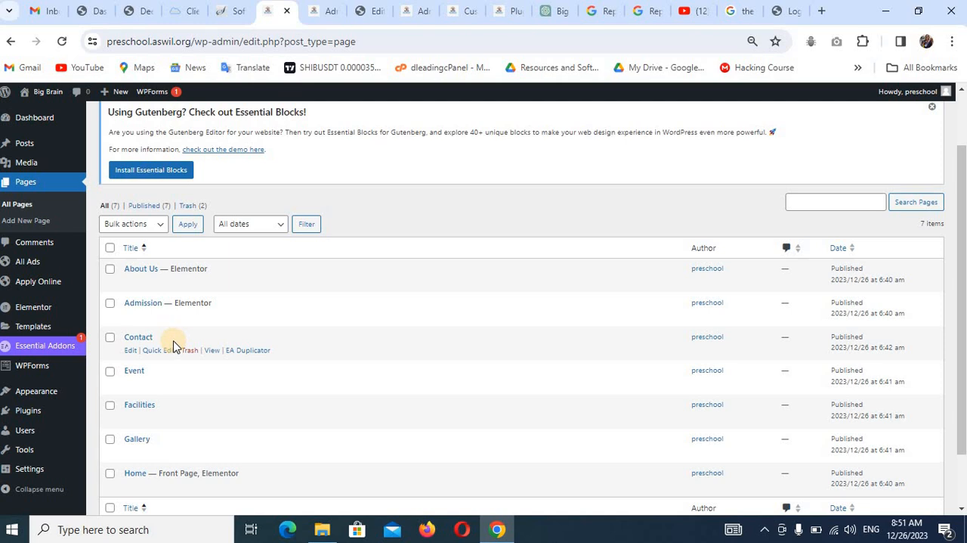
scroll(173, 347, down, 1)
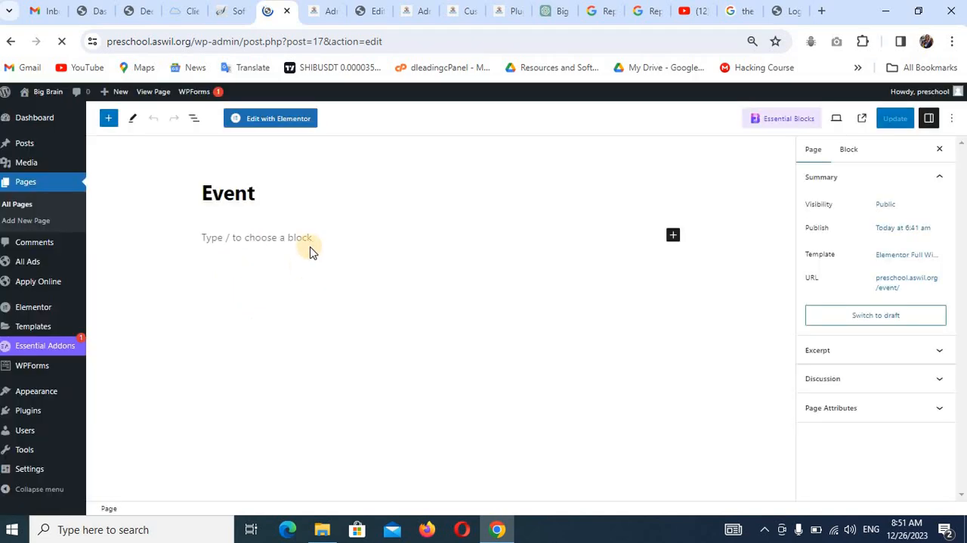
right_click(293, 123)
click(294, 123)
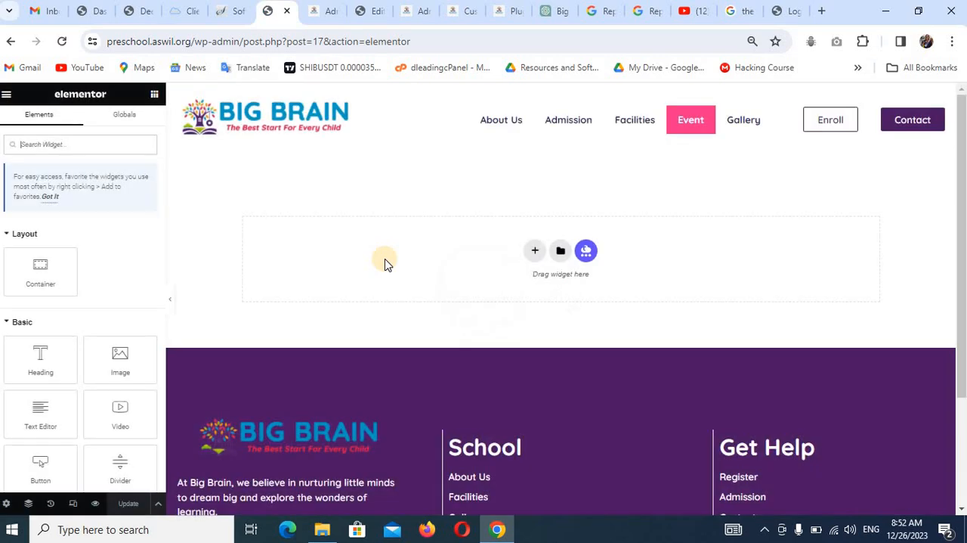
Import the template file elementor-354-2023-12-24.json from the School Website folder into the Elementor library.
click(561, 251)
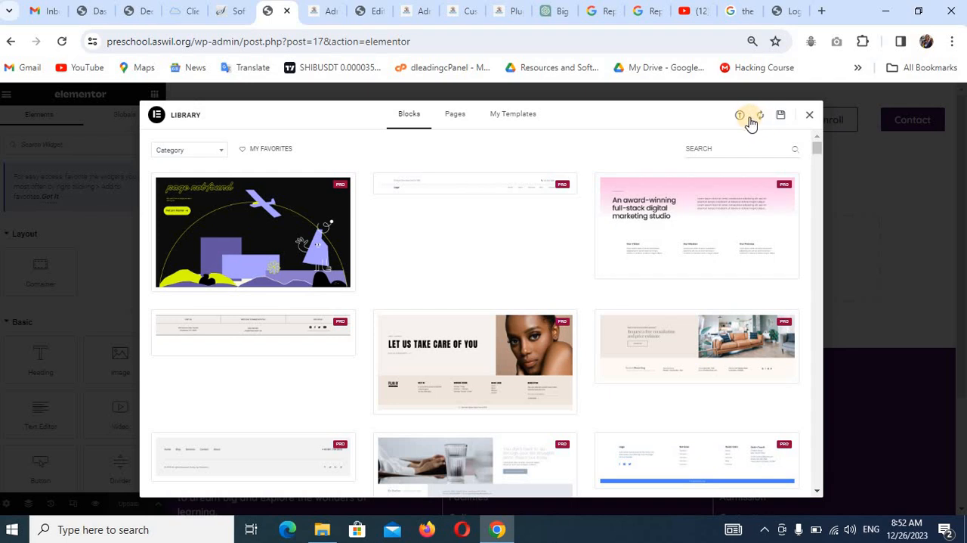
click(741, 116)
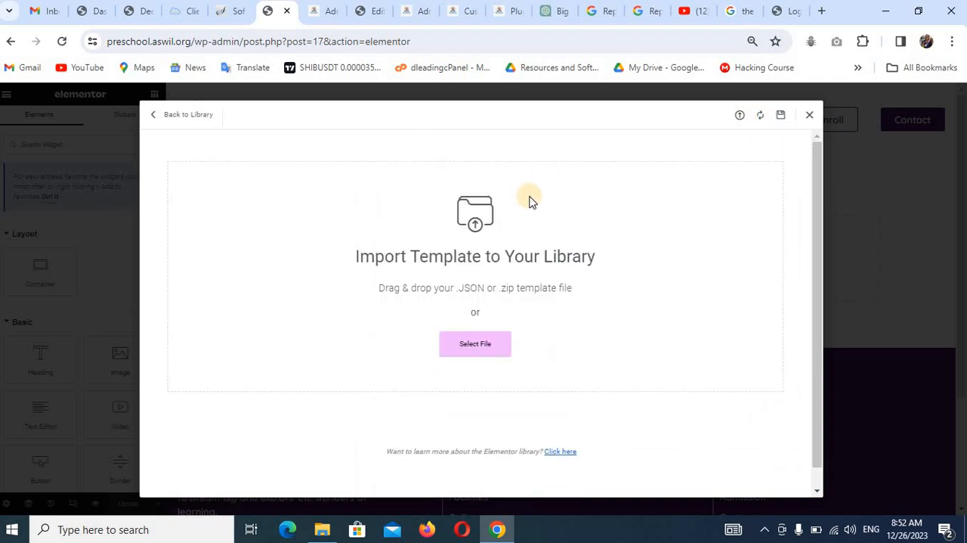
click(472, 340)
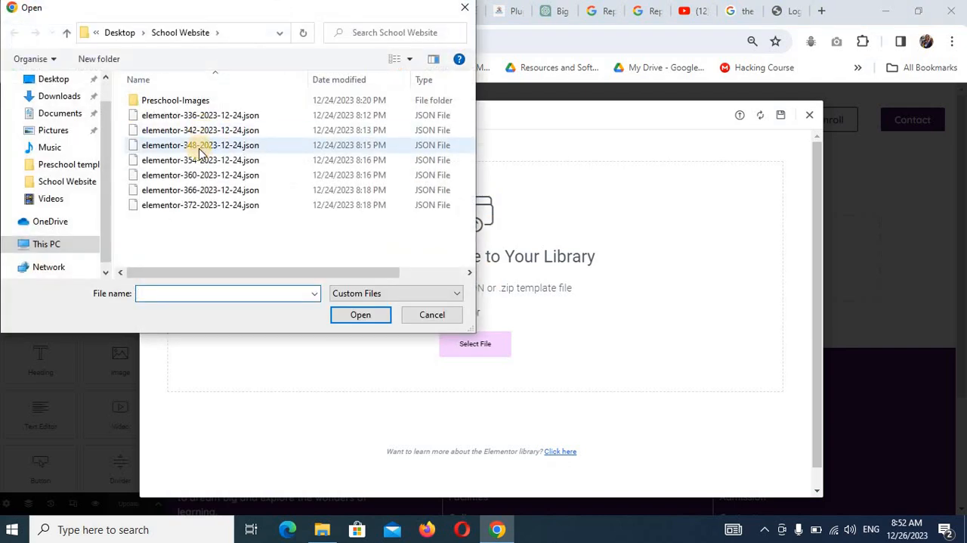
click(196, 160)
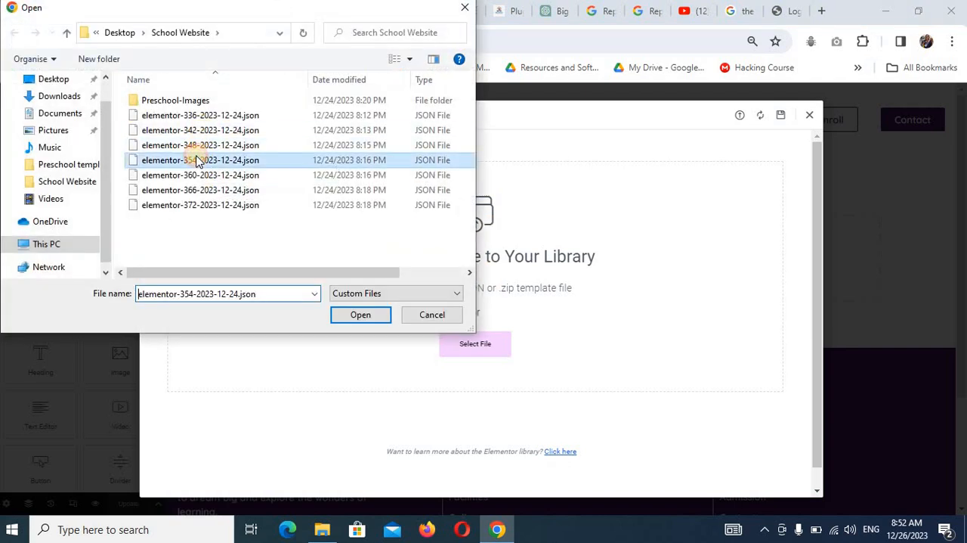
click(360, 313)
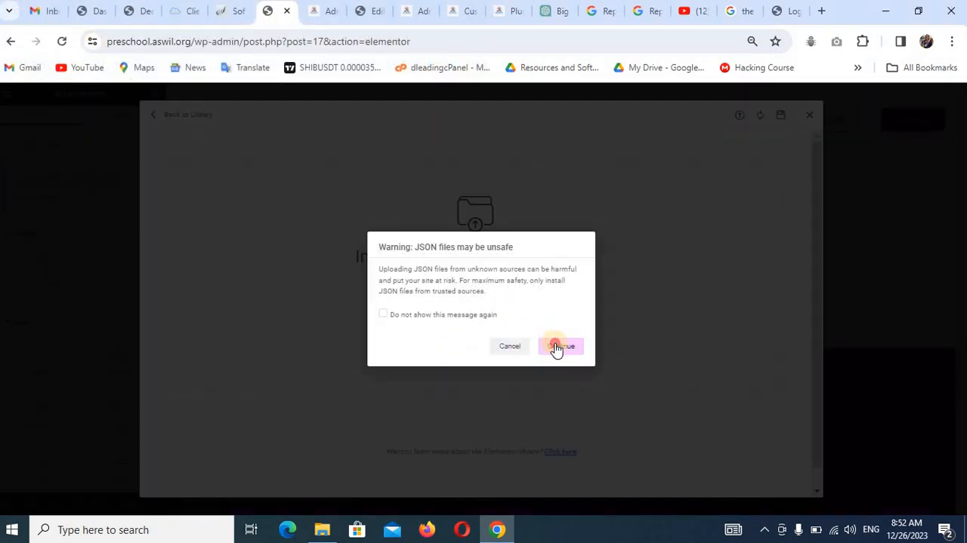
click(557, 347)
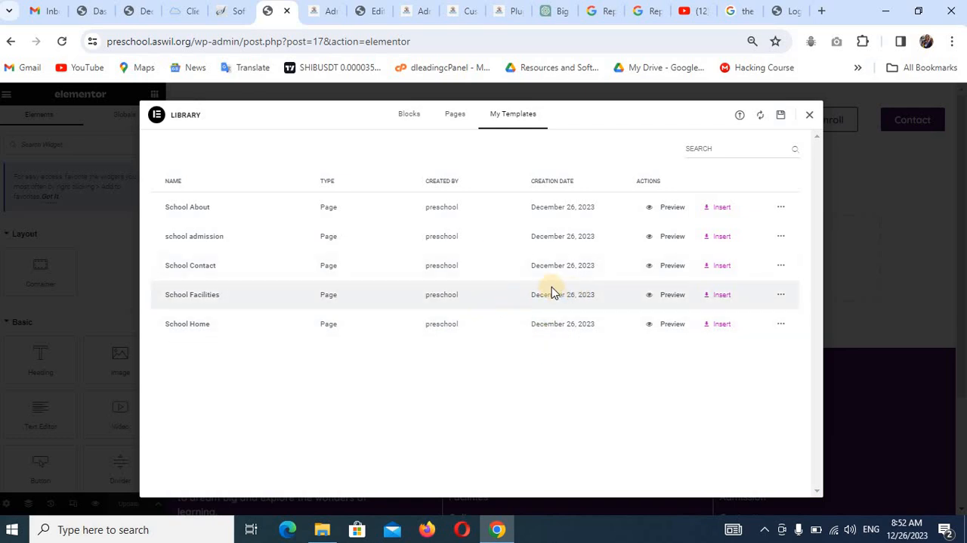
Import the template file elementor-360-2023-12-24.json into the Elementor library.
click(740, 115)
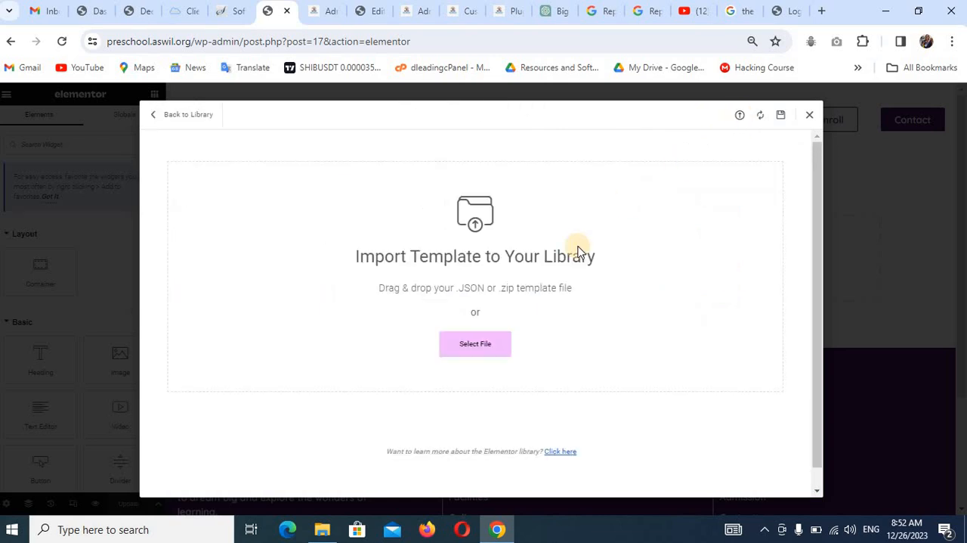
click(464, 344)
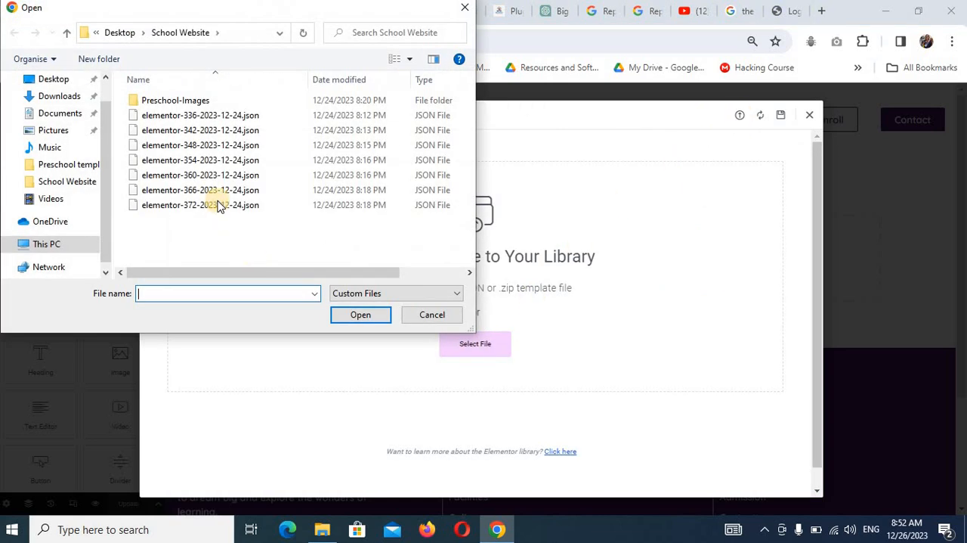
click(216, 176)
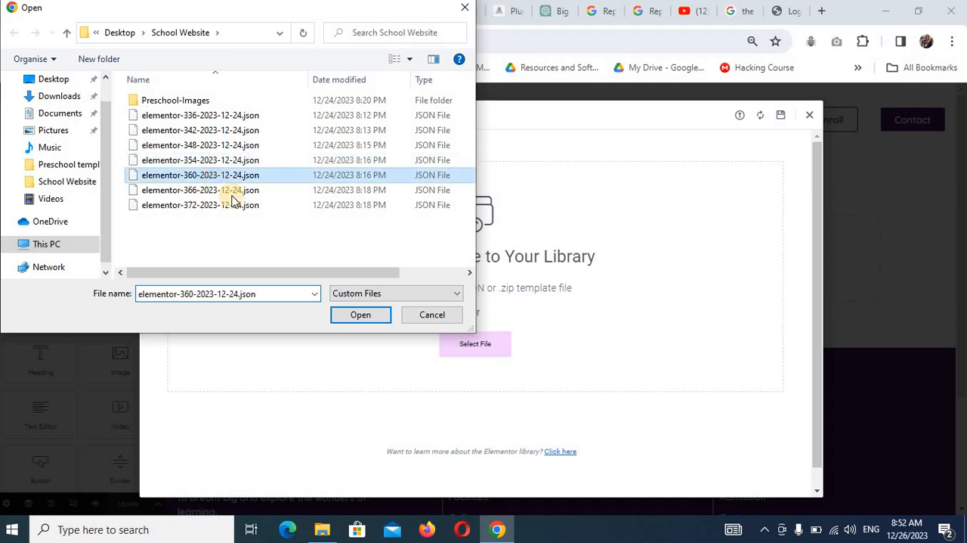
click(360, 316)
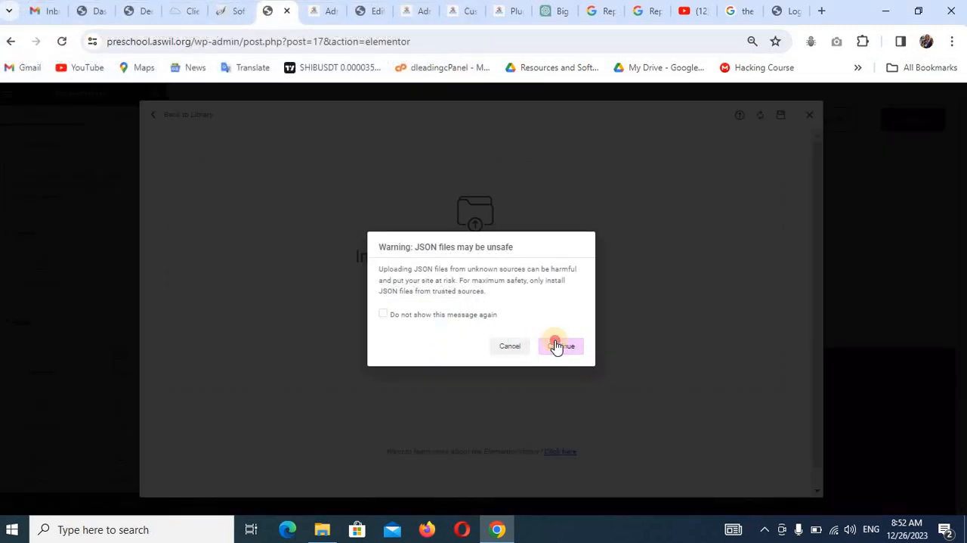
click(556, 345)
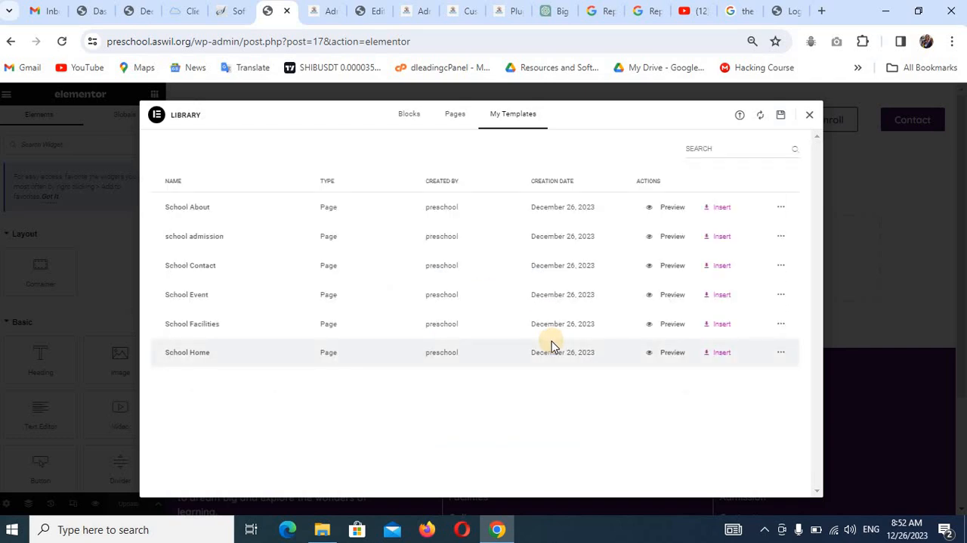
Insert the School Event template into the Event page with its page settings applied, and update the page.
click(720, 297)
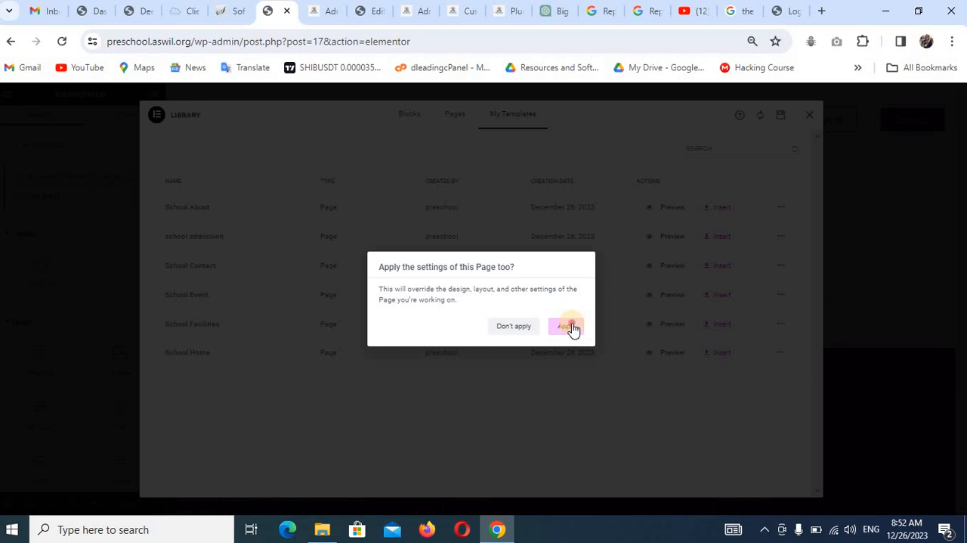
click(567, 326)
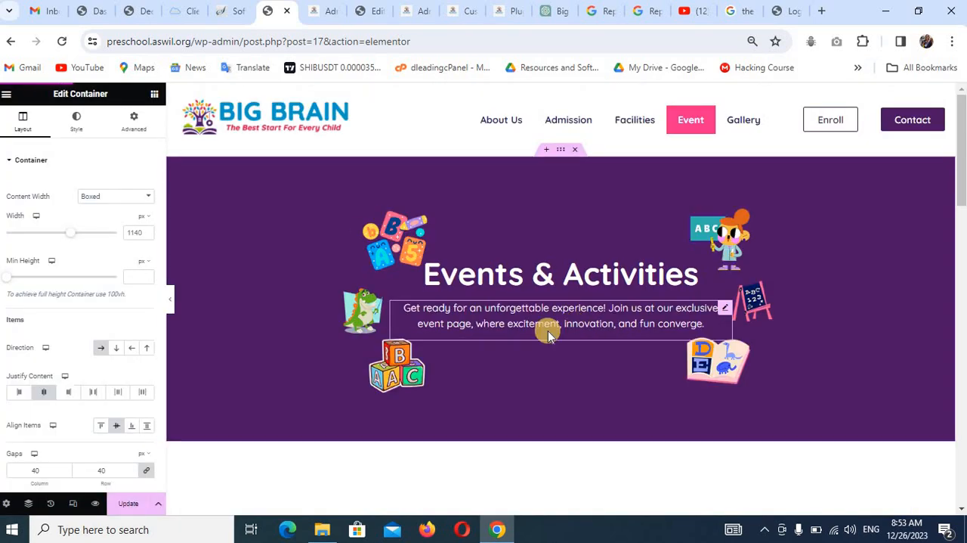
click(128, 504)
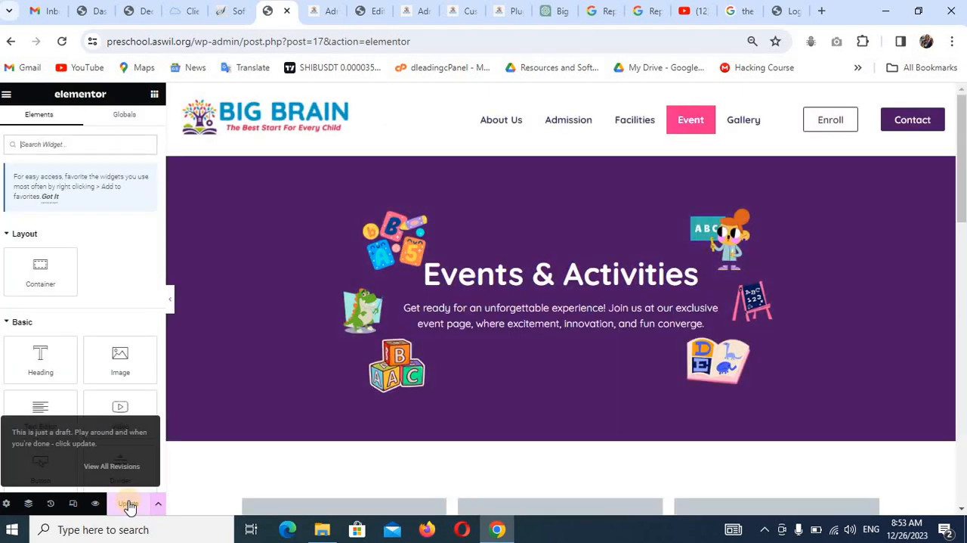
click(129, 505)
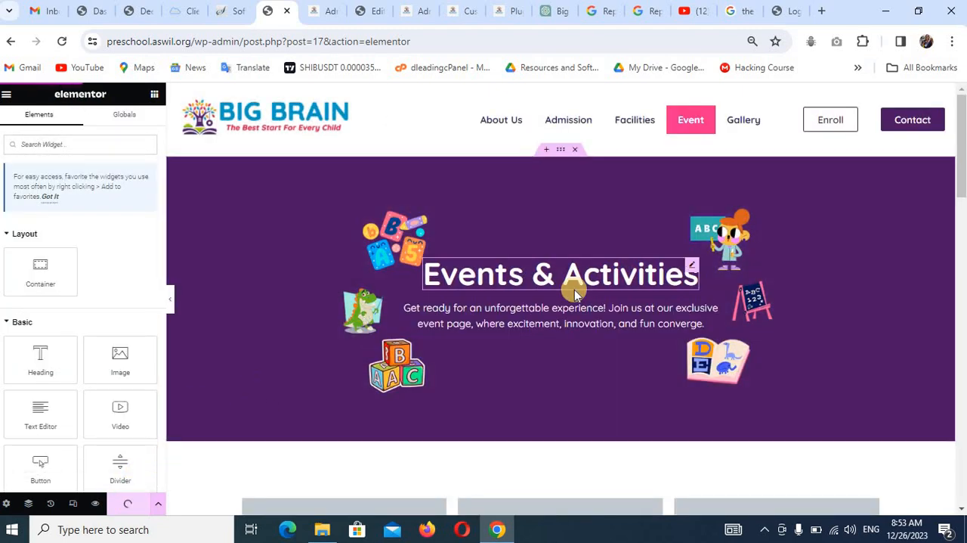
scroll(559, 295, down, 5)
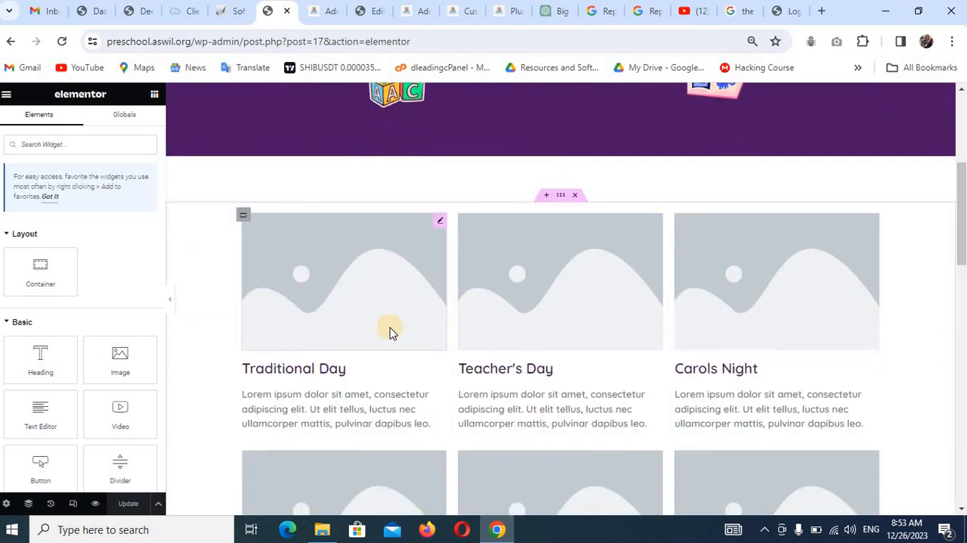
scroll(453, 330, down, 4)
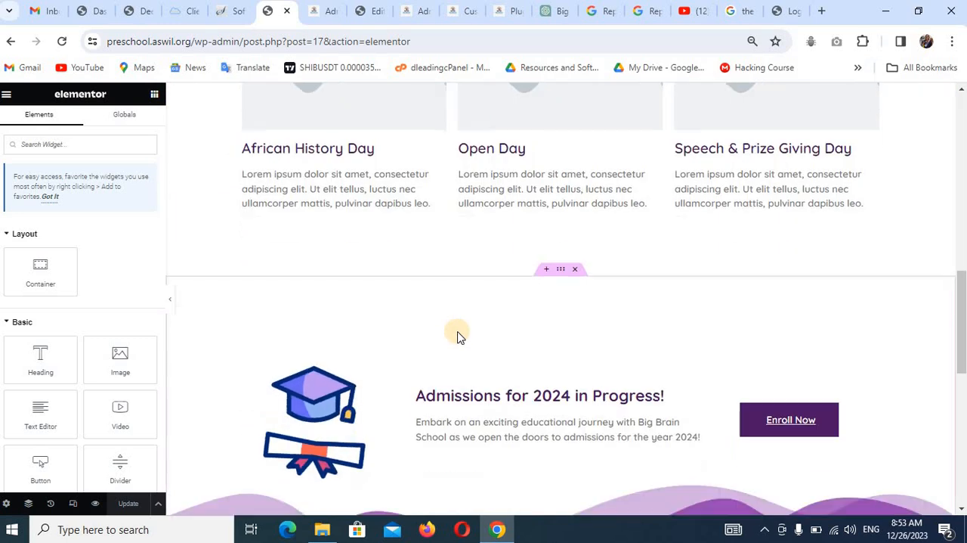
scroll(458, 332, up, 10)
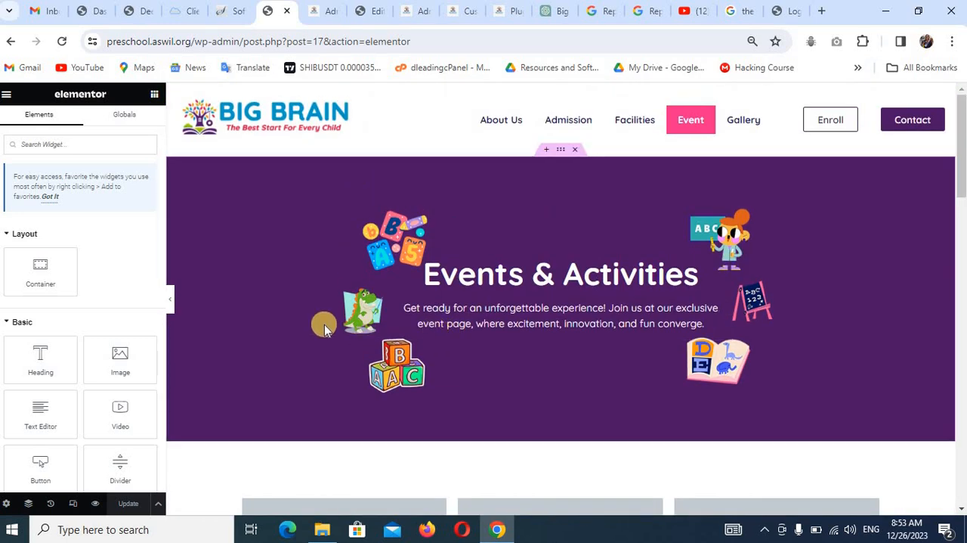
Exit the Event page's Elementor editor and open the Facilities page for editing in Elementor.
click(9, 98)
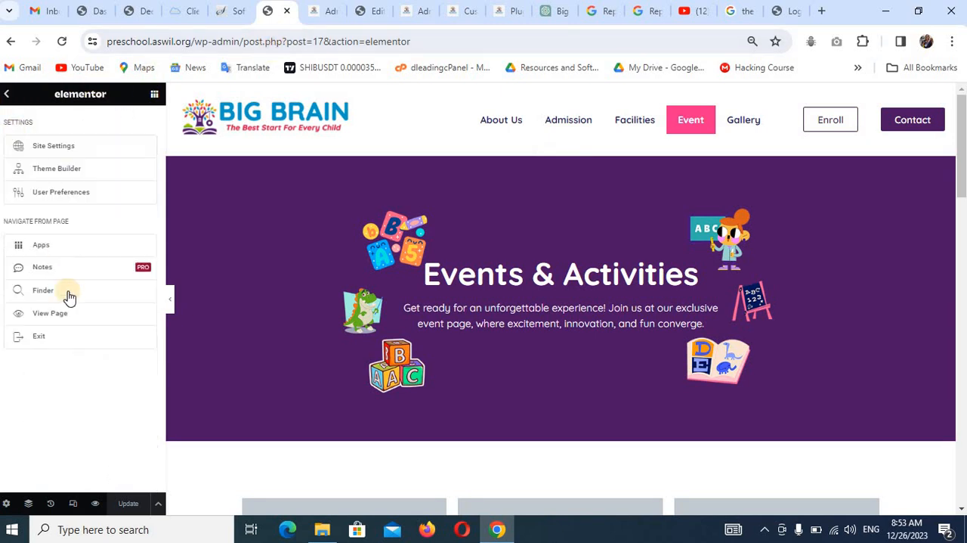
click(56, 339)
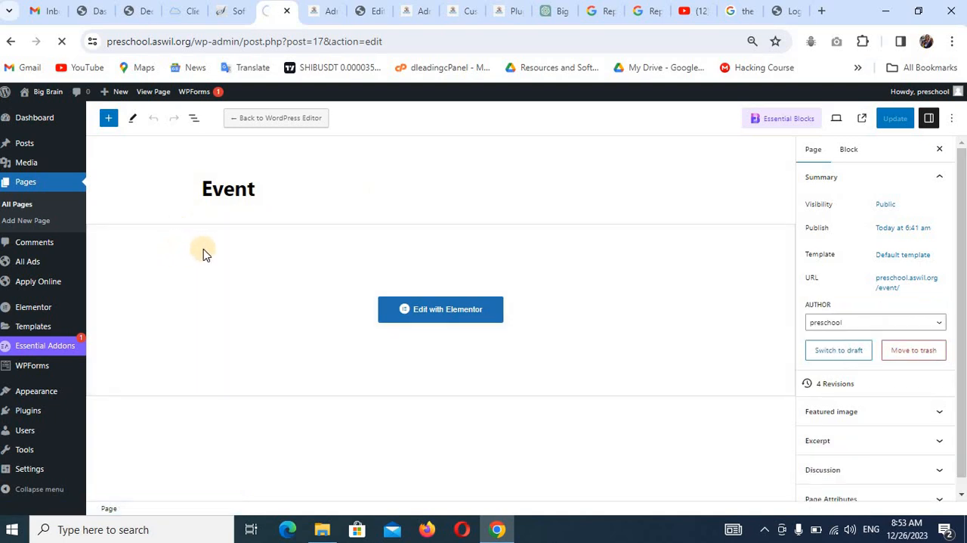
scroll(227, 272, down, 1)
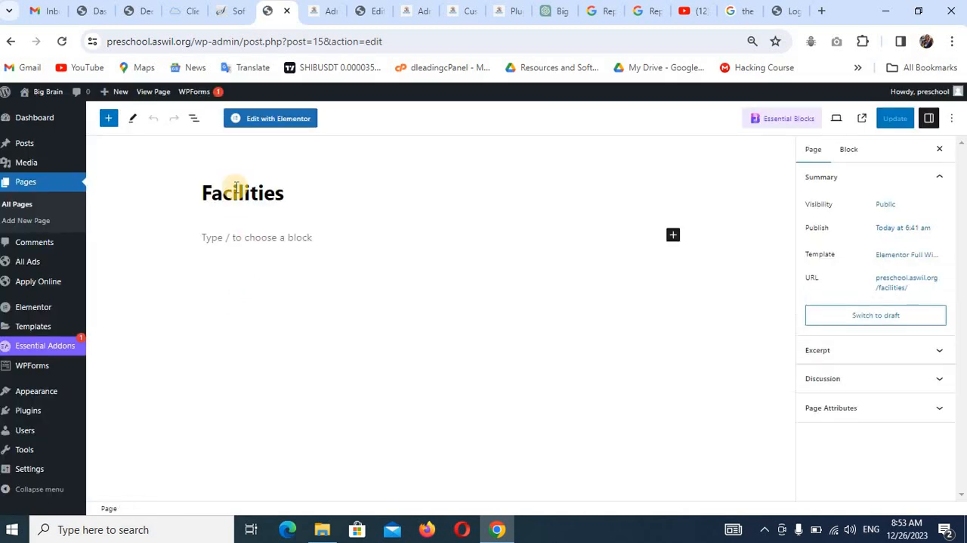
click(265, 120)
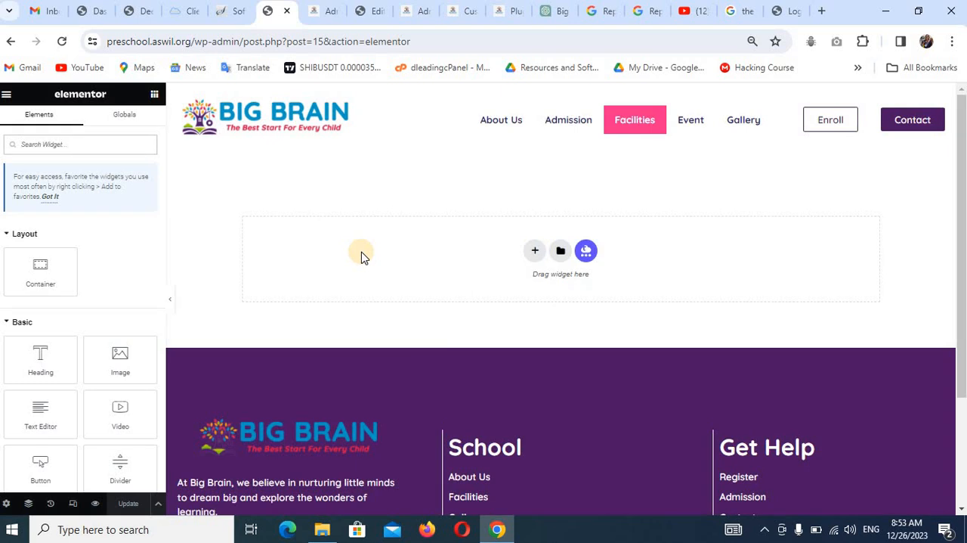
Insert the School Facilities template into the Facilities page with its page settings applied, and update the page.
click(557, 253)
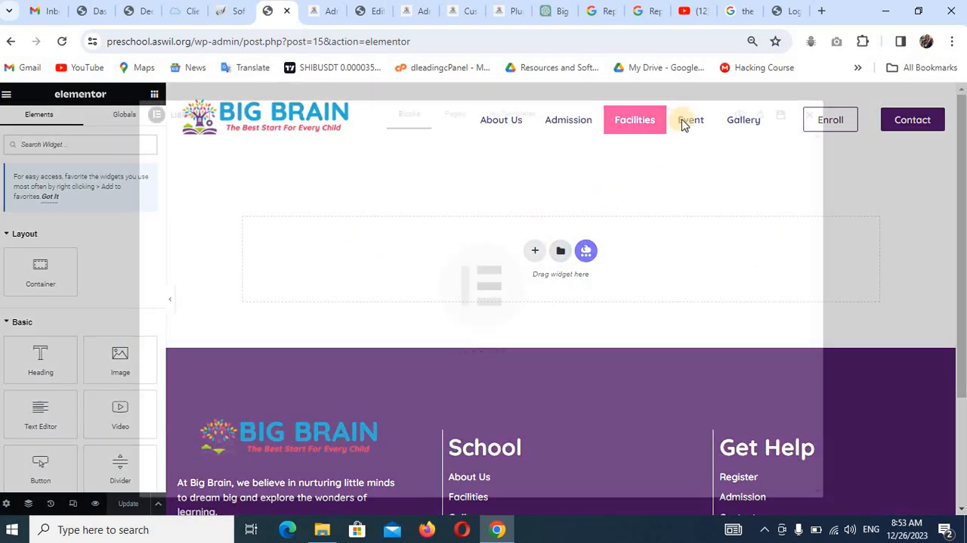
click(510, 114)
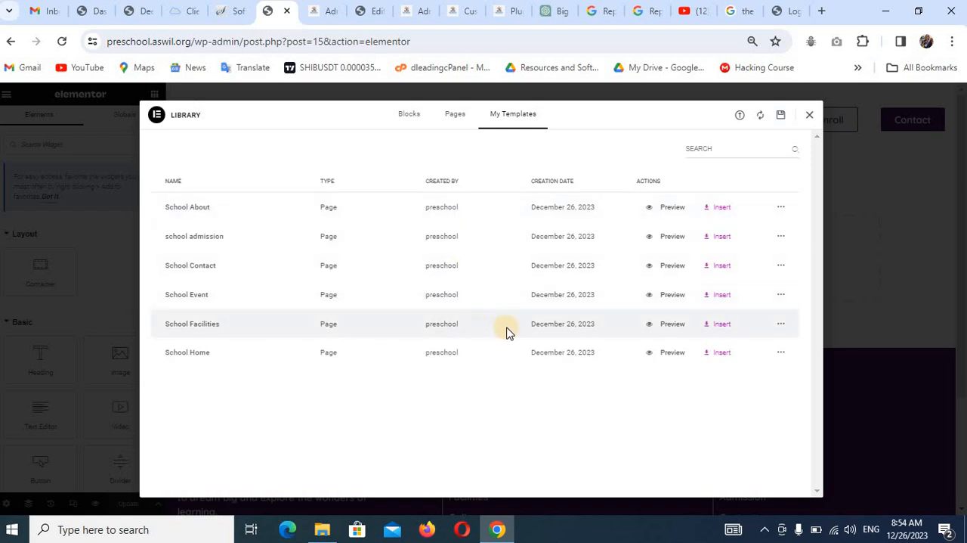
click(724, 323)
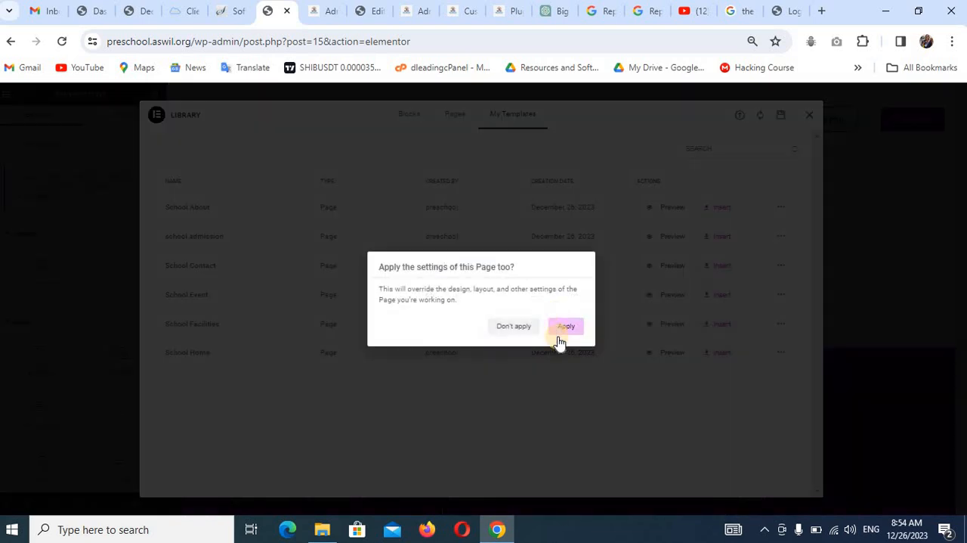
click(566, 327)
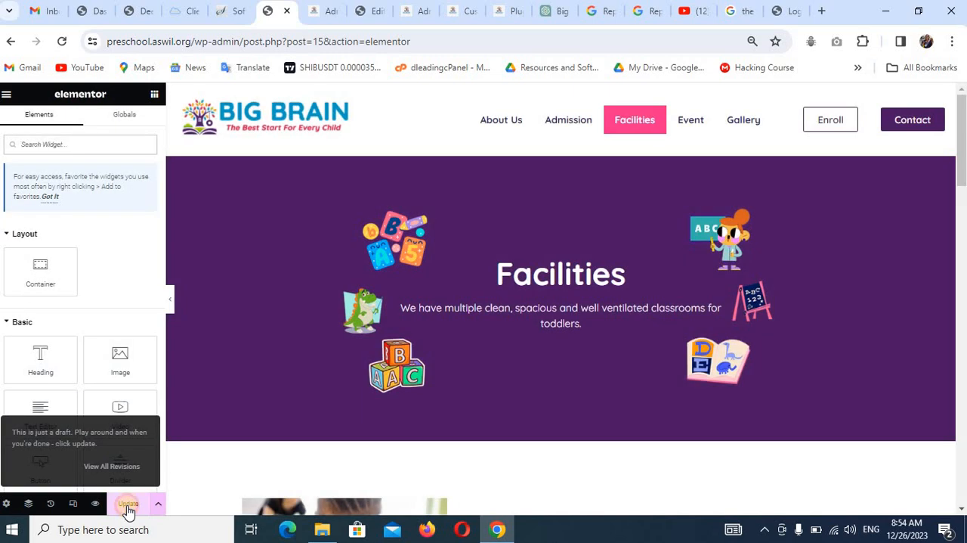
click(129, 507)
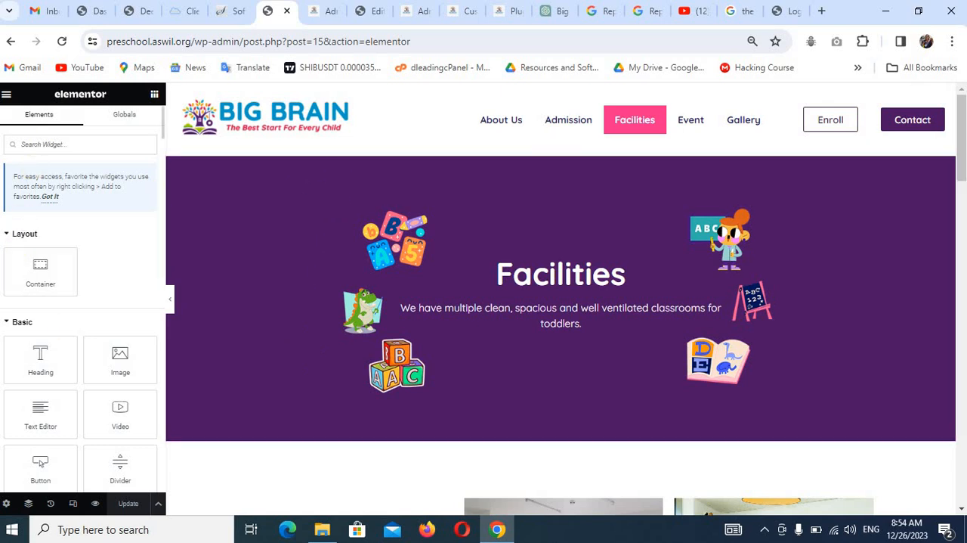
Exit the Facilities page's Elementor editor and open the Gallery page for editing in Elementor.
click(5, 94)
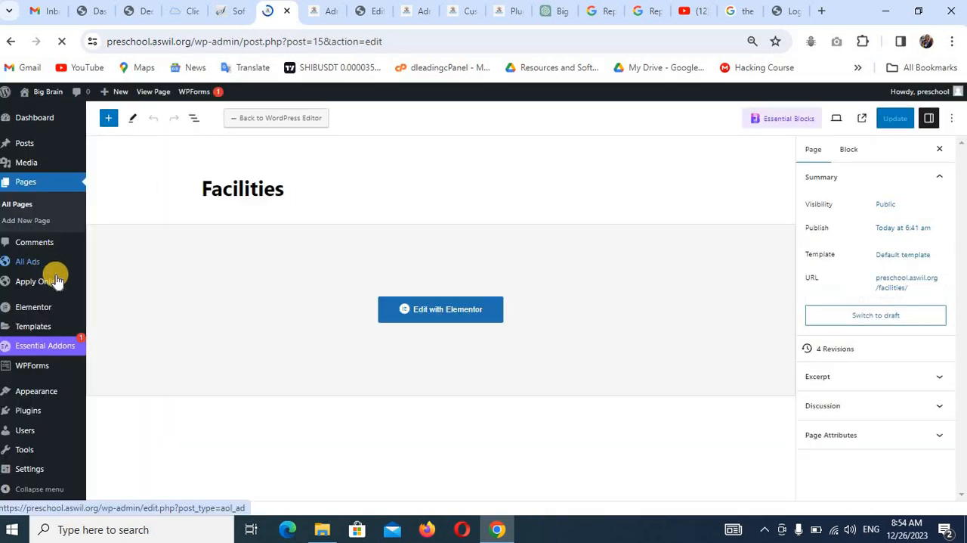
click(56, 205)
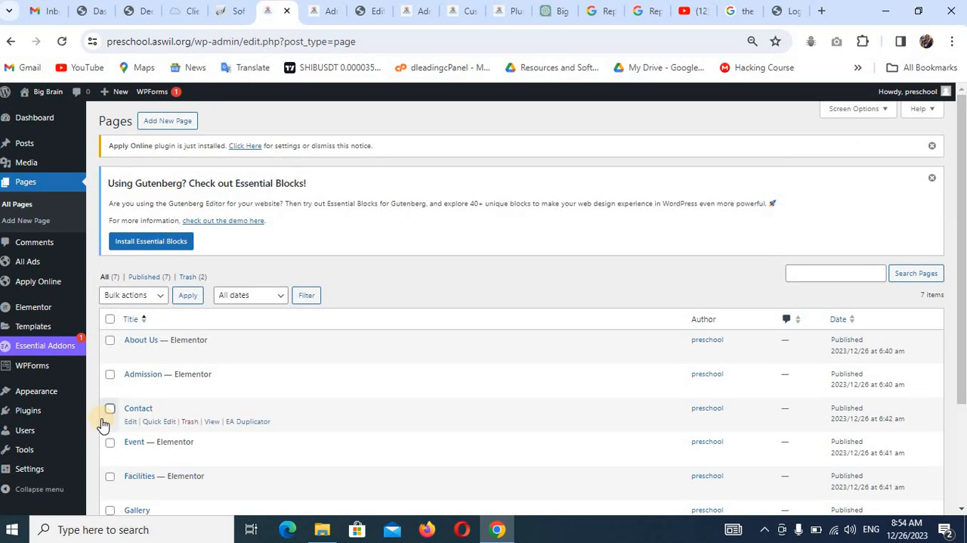
scroll(133, 427, down, 1)
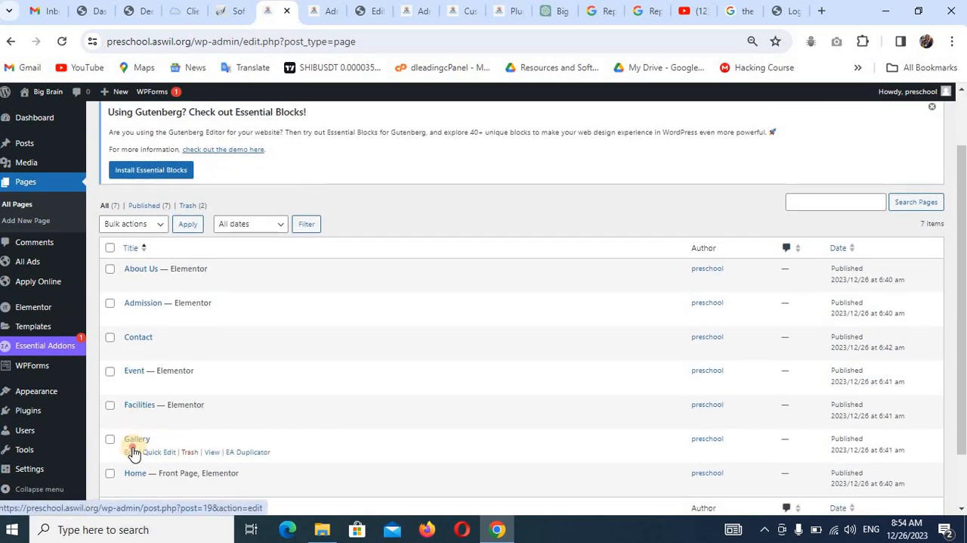
click(132, 452)
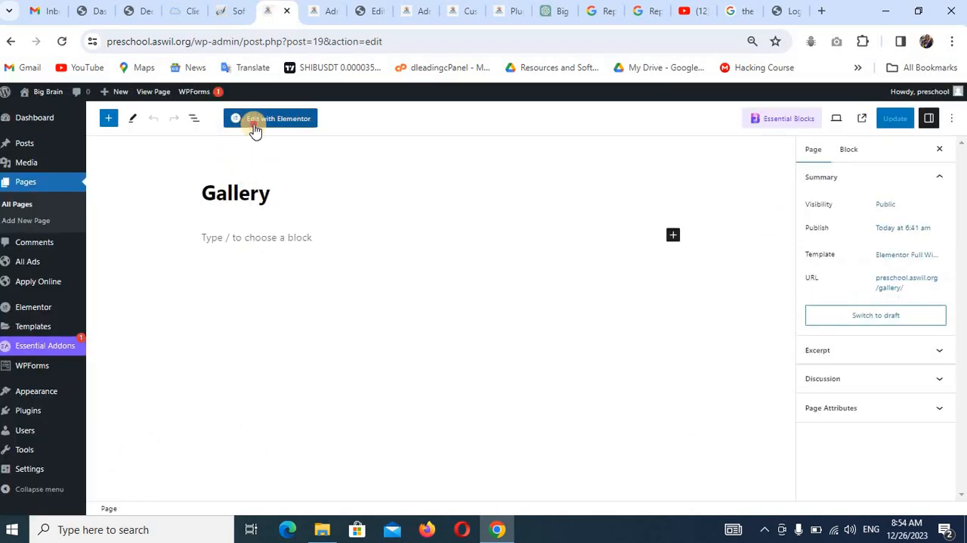
click(254, 125)
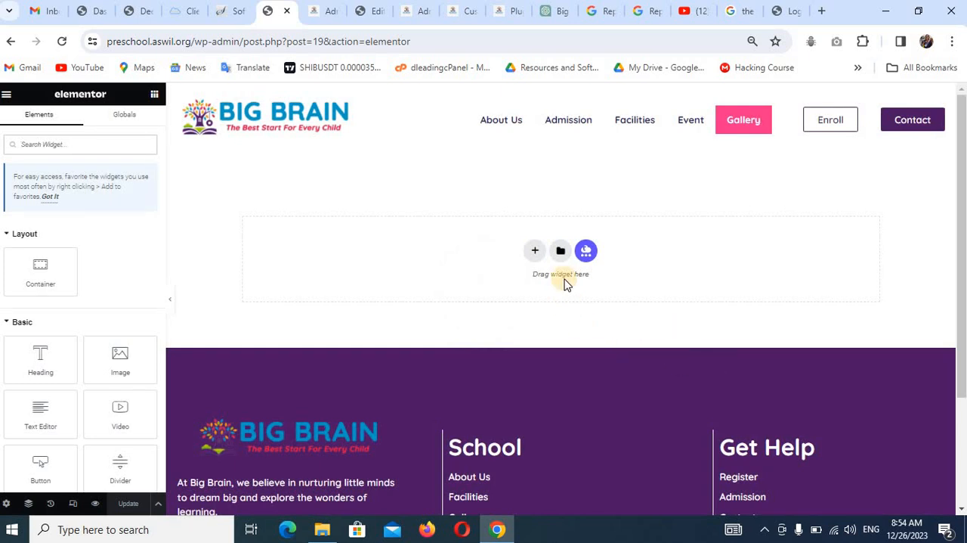
Import the template file elementor-366-2023-12-24.json from the School Website folder into the Elementor library.
click(562, 252)
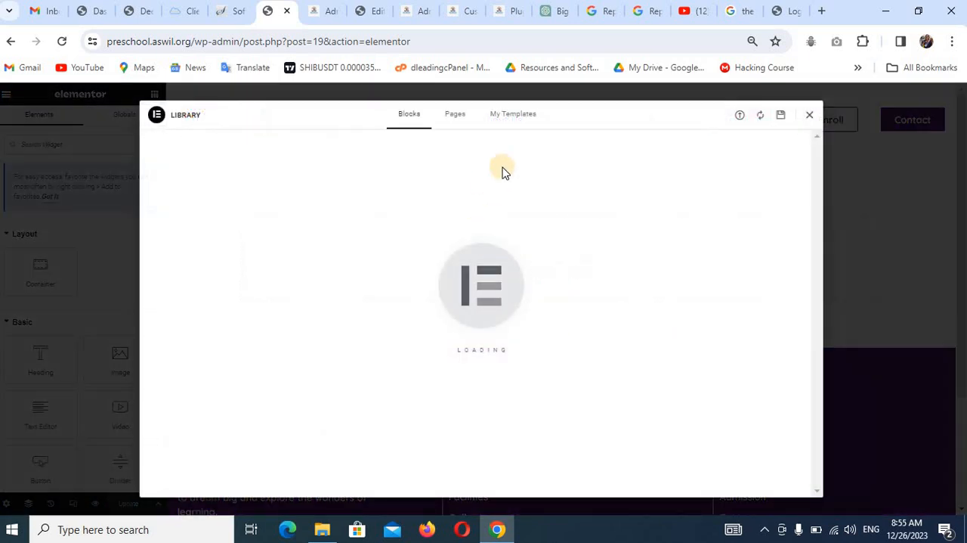
click(518, 121)
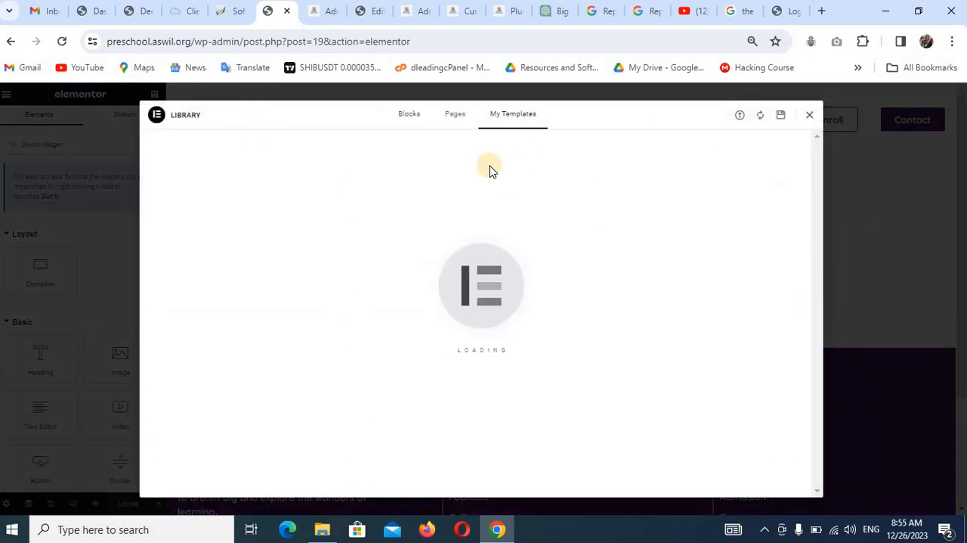
click(740, 115)
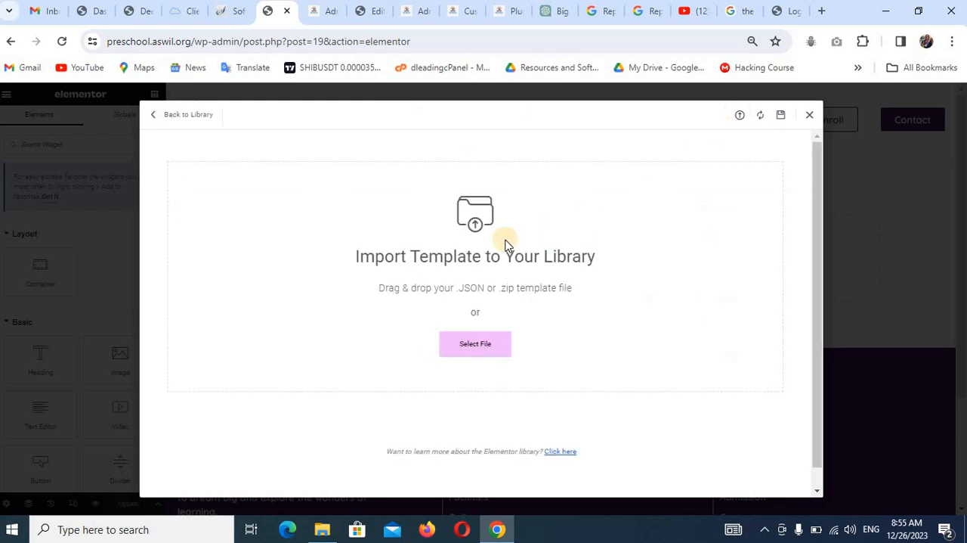
click(490, 342)
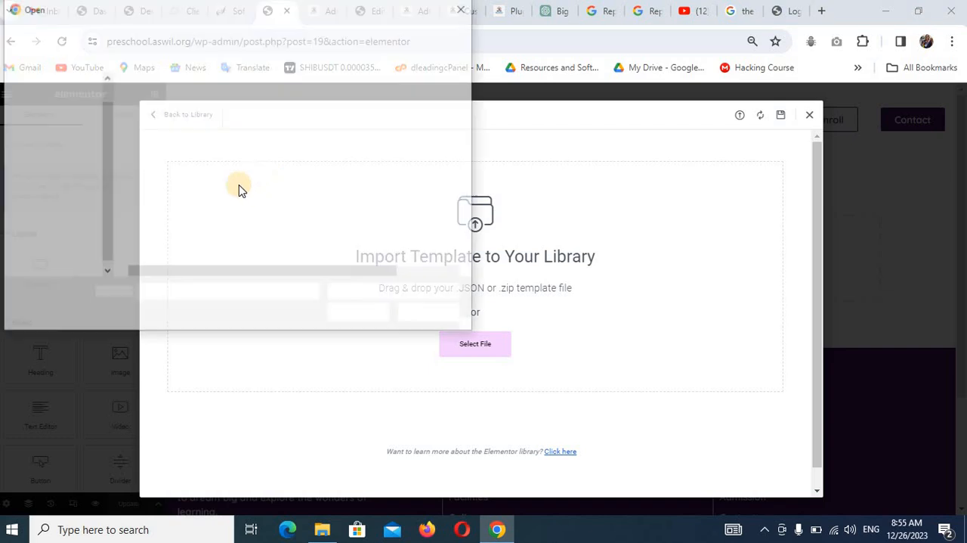
click(227, 191)
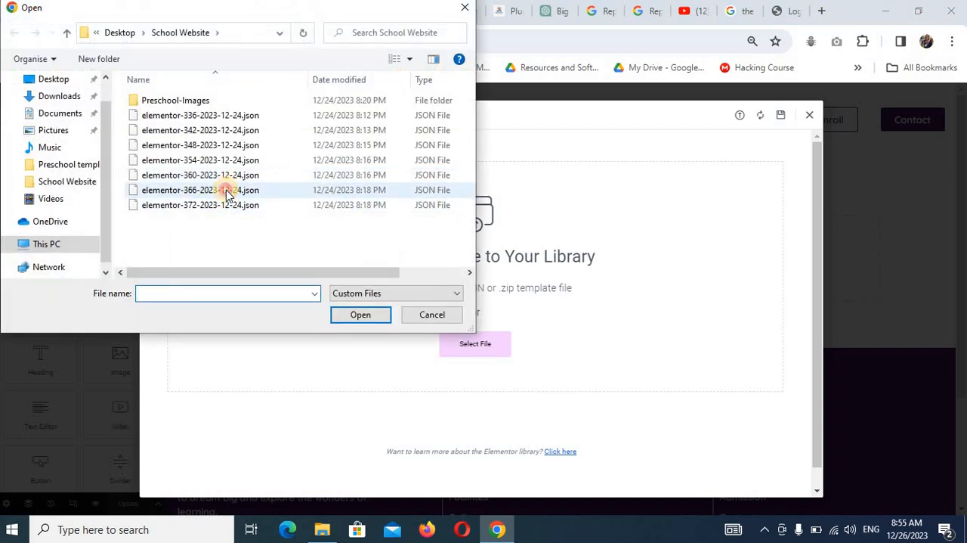
click(354, 316)
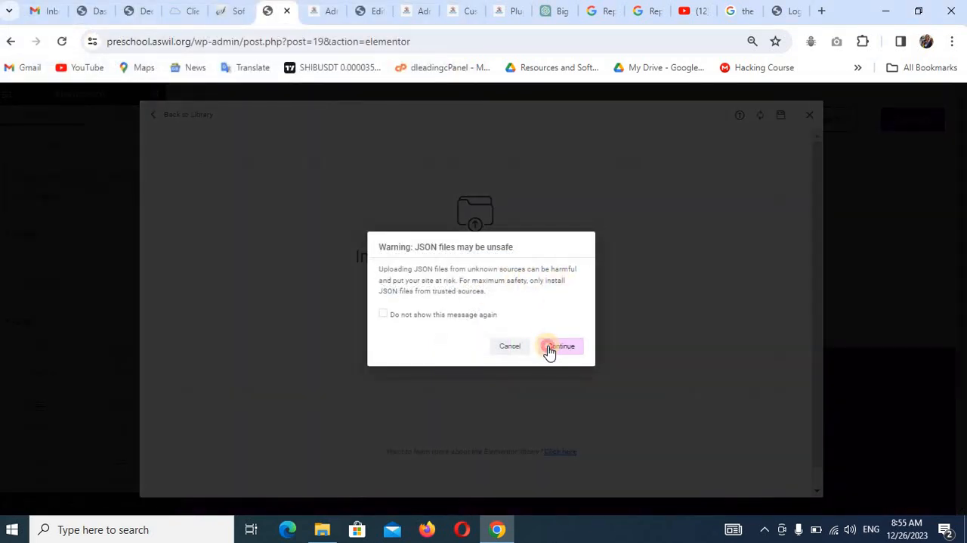
click(549, 347)
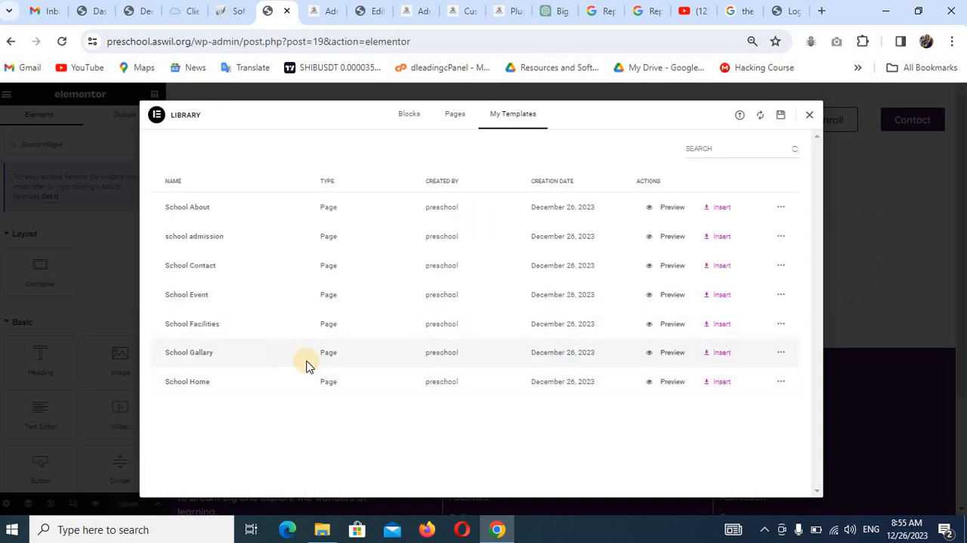
Insert the School Gallary template into the Gallery page with its page settings applied, and update the page.
click(722, 353)
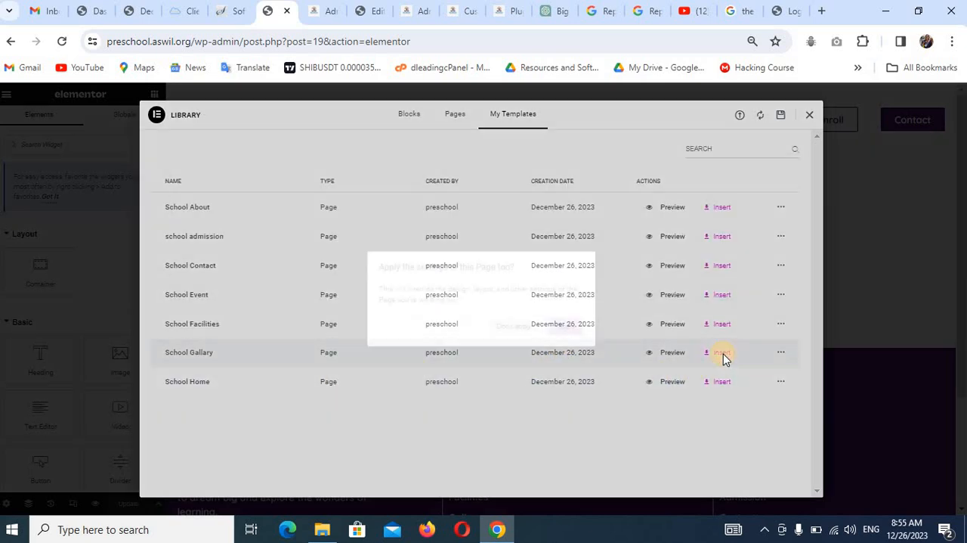
click(570, 327)
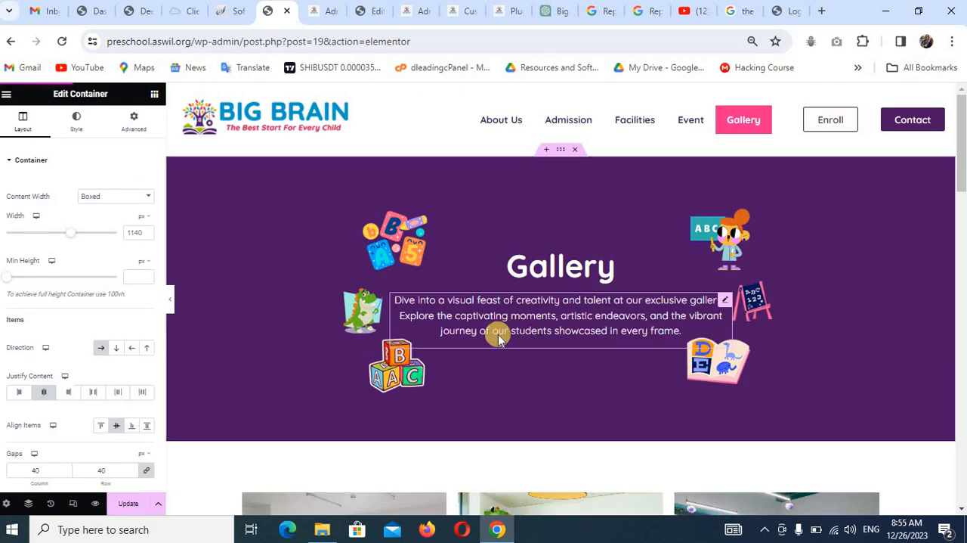
scroll(508, 335, down, 5)
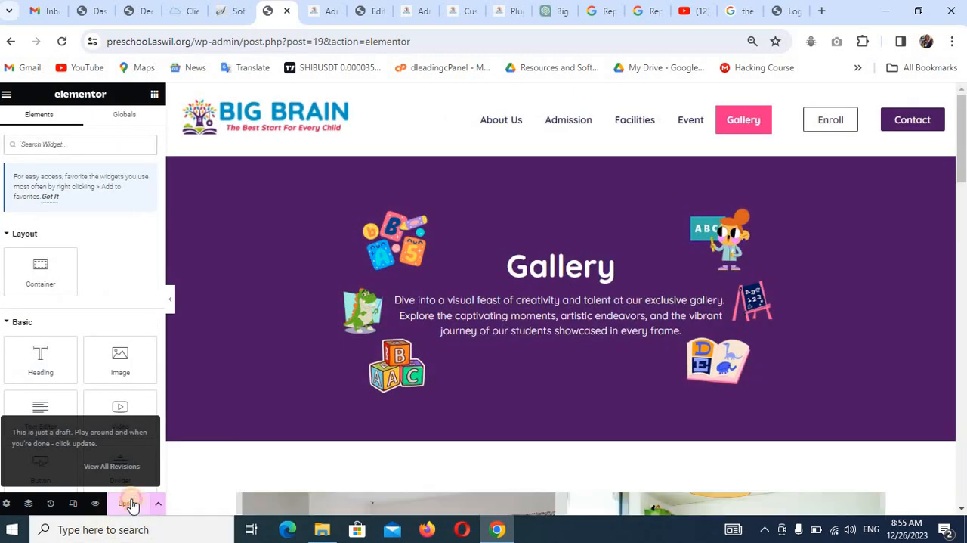
click(130, 503)
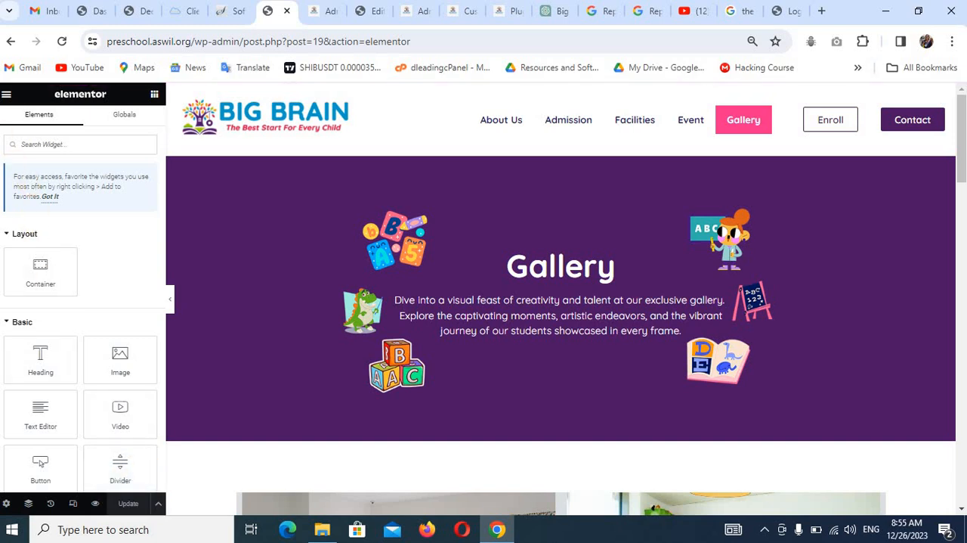
Exit the Gallery page's Elementor editor and open the WPForms list of forms.
click(8, 96)
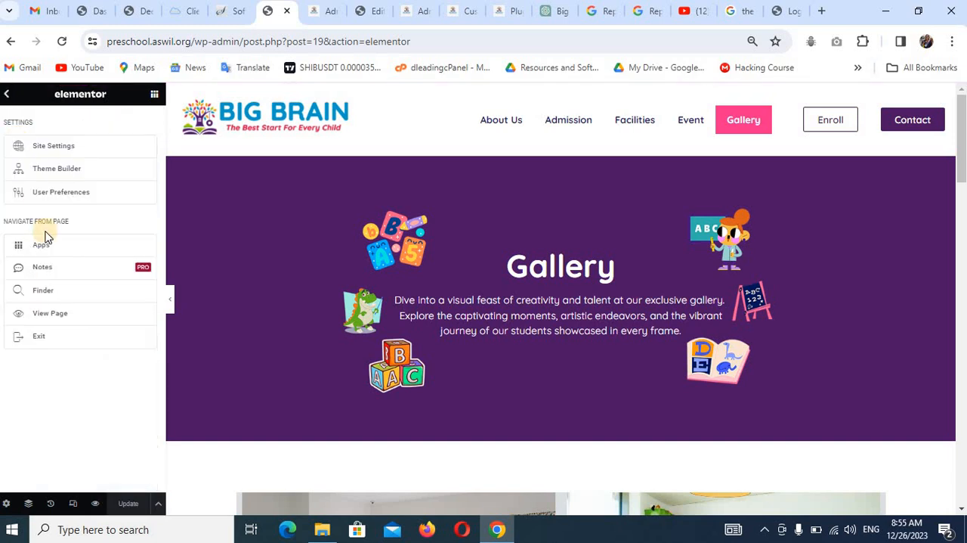
click(53, 317)
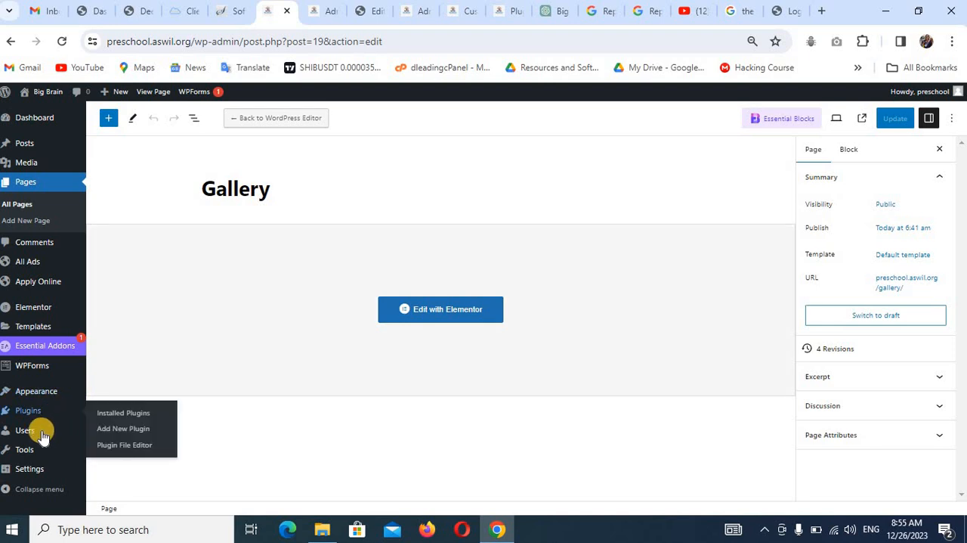
mouse_move(23, 367)
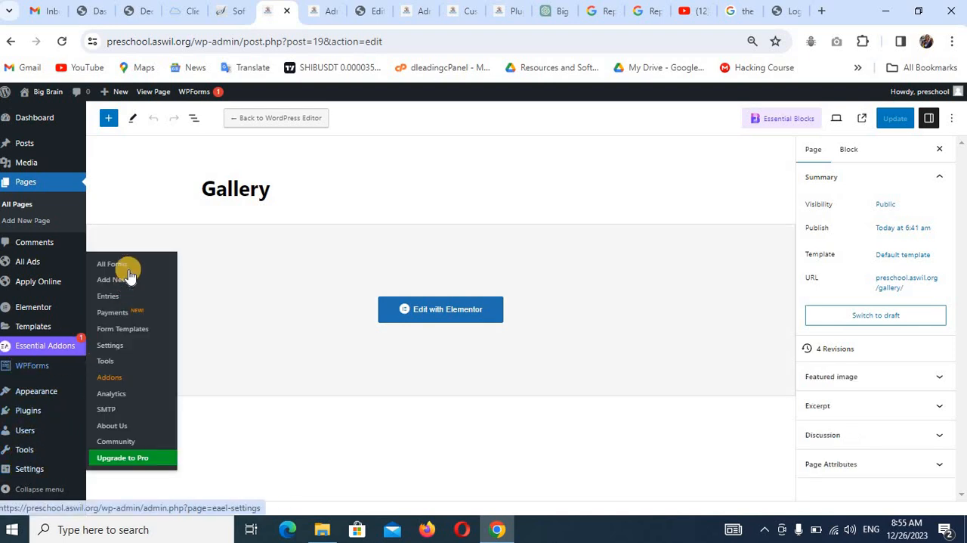
click(128, 266)
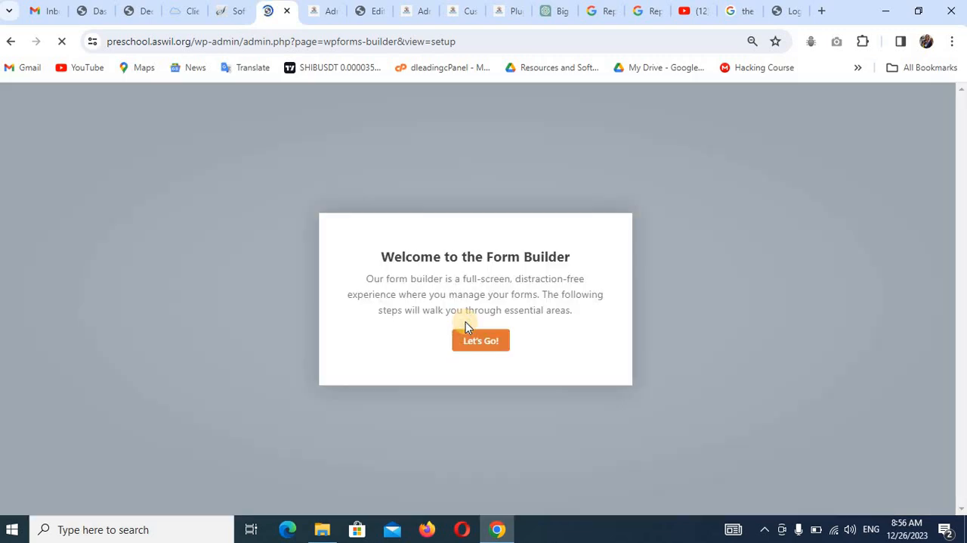
Create a WPForms form from the Simple Contact Form template and close the form builder.
click(495, 343)
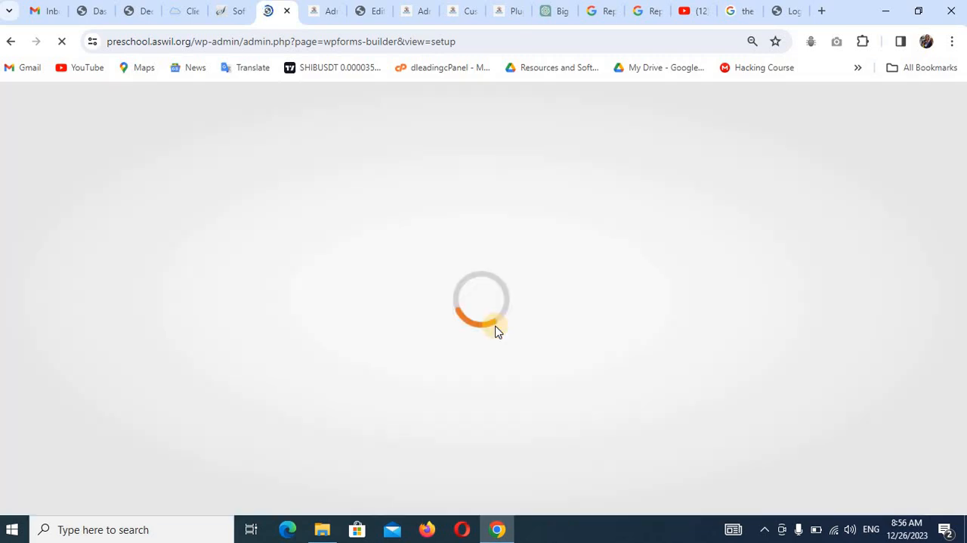
click(483, 339)
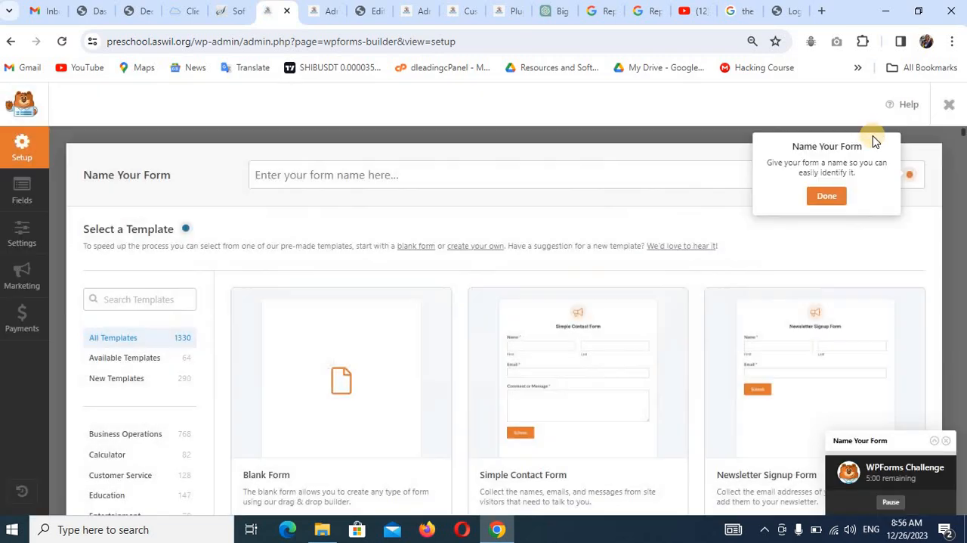
scroll(578, 389, down, 2)
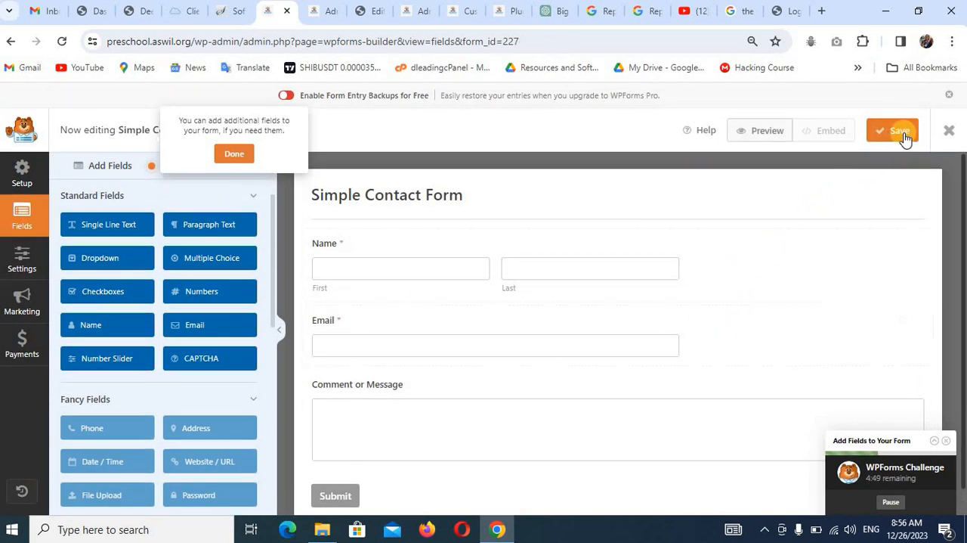
click(950, 132)
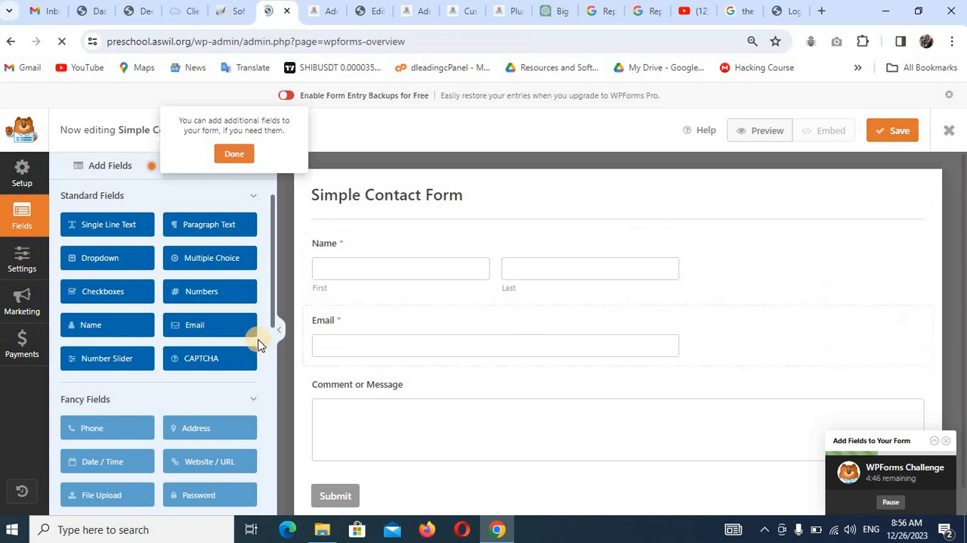
scroll(182, 399, down, 2)
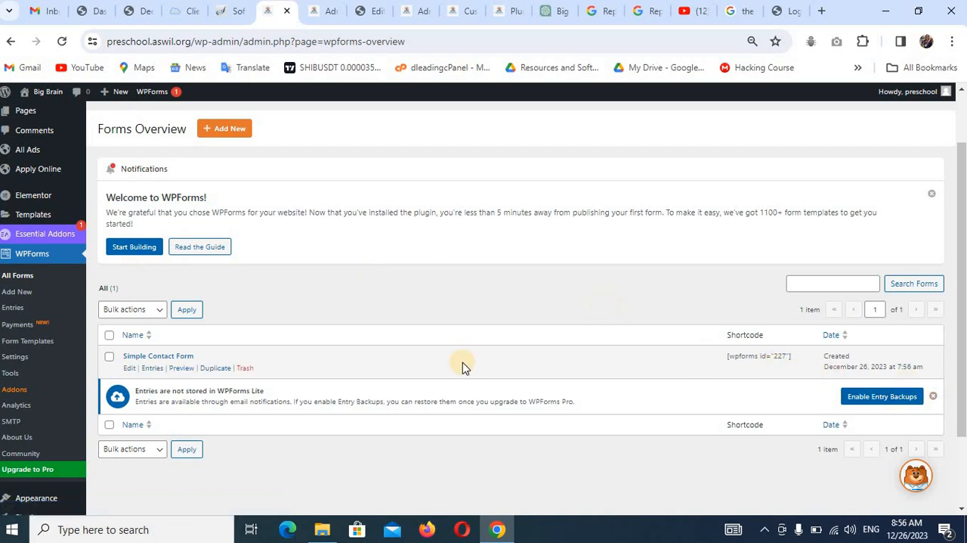
scroll(31, 166, up, 2)
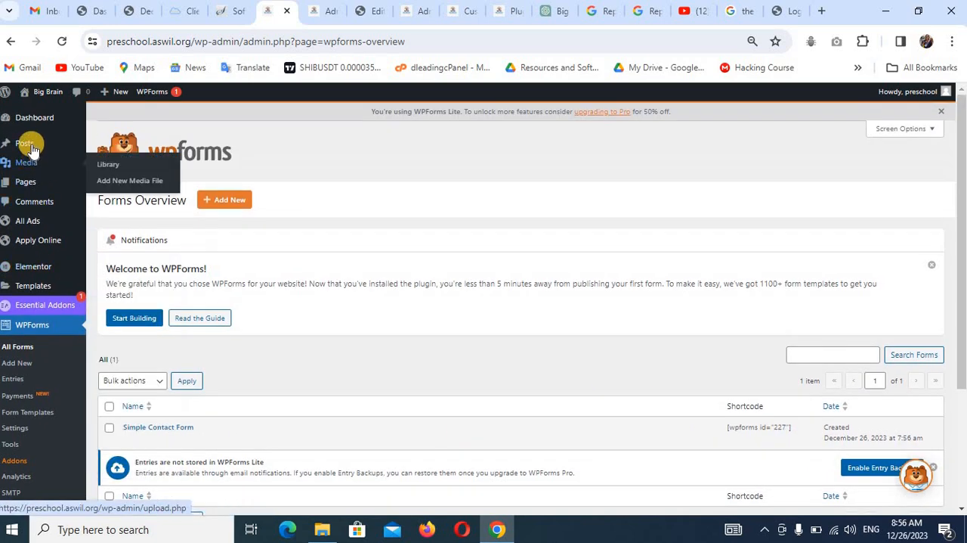
Open the Contact page for editing in Elementor and bring up the library of saved templates.
mouse_move(31, 182)
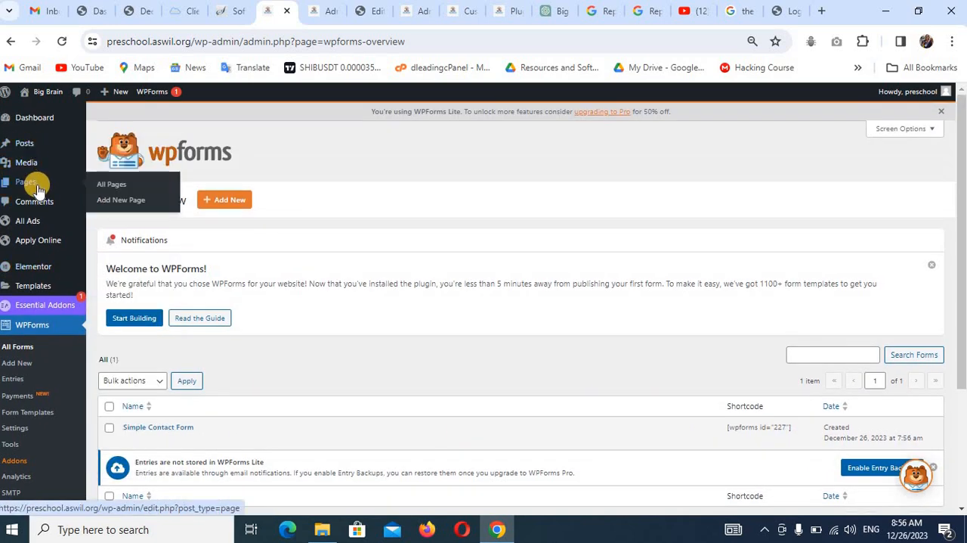
click(117, 184)
scroll(425, 282, down, 2)
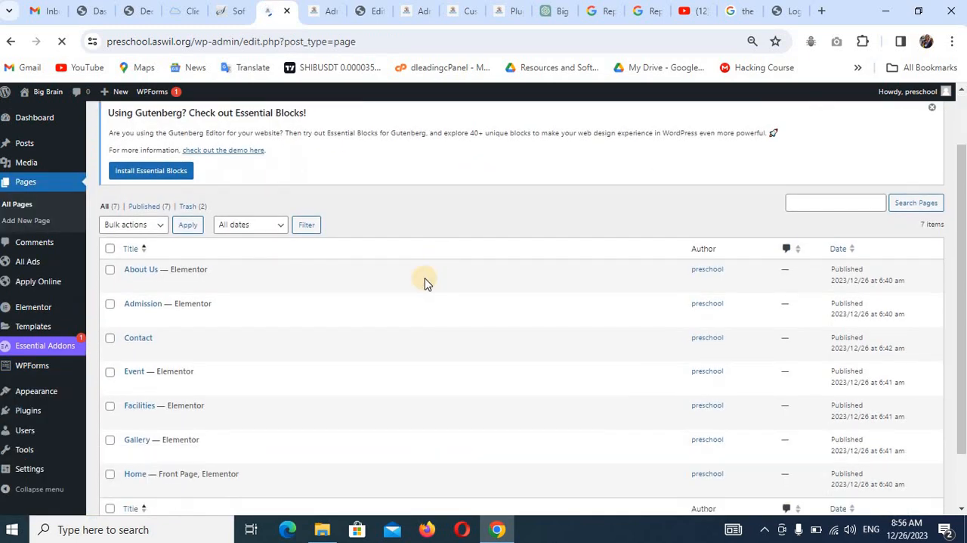
scroll(425, 282, down, 2)
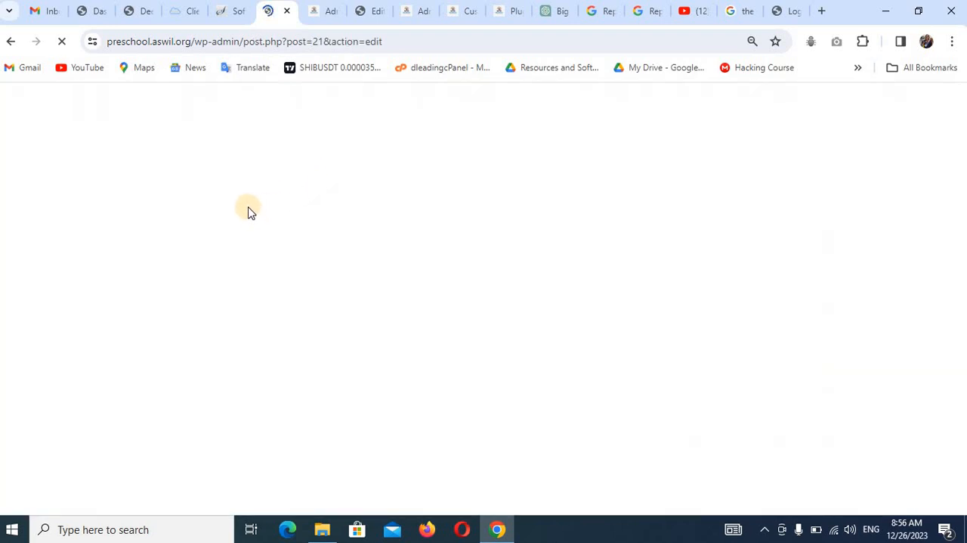
click(289, 119)
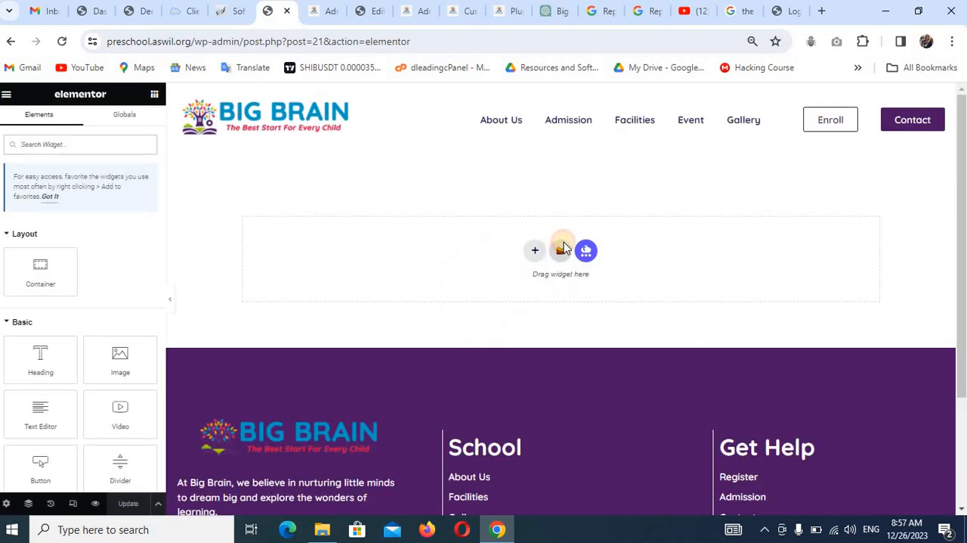
click(564, 248)
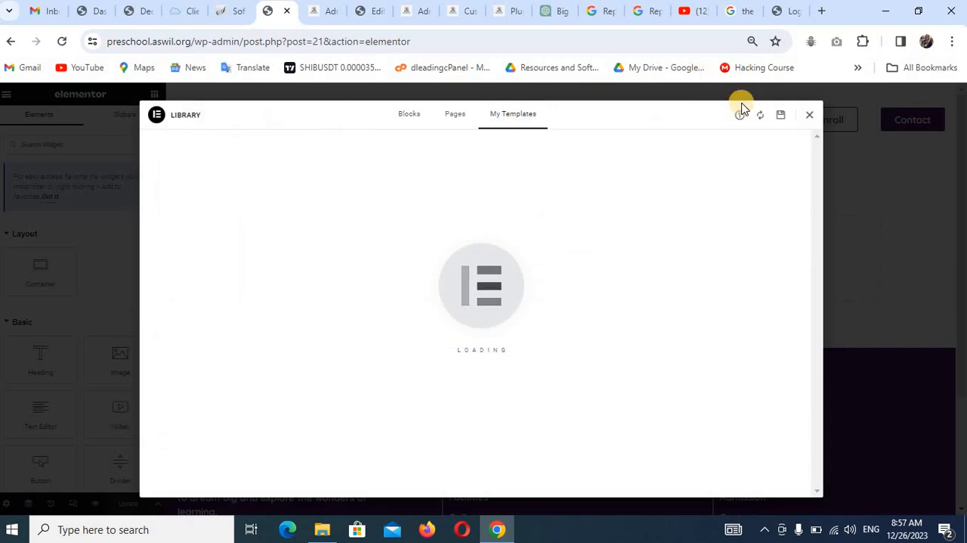
Import elementor-372-2023-12-24.json into the template library and insert the School Contact template into the Contact page with its page settings applied.
click(738, 115)
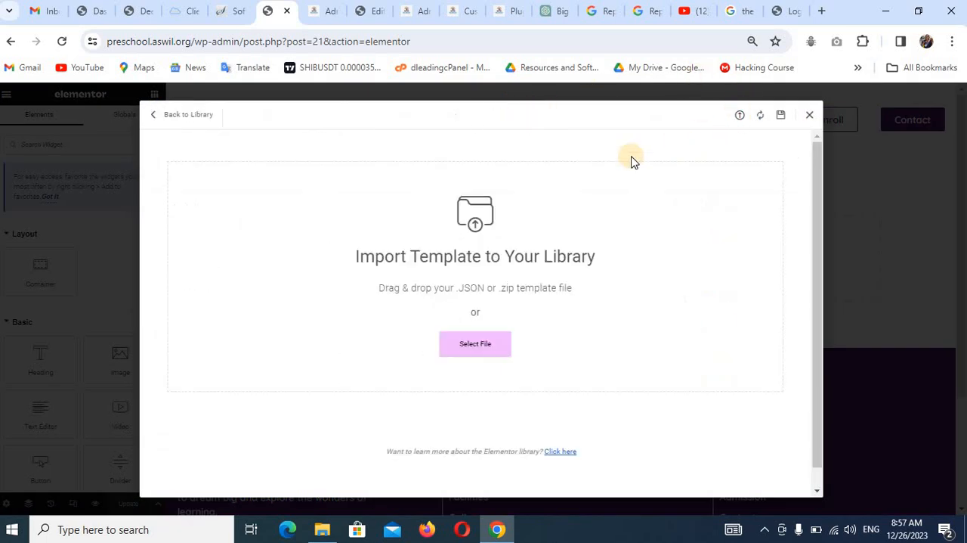
click(495, 344)
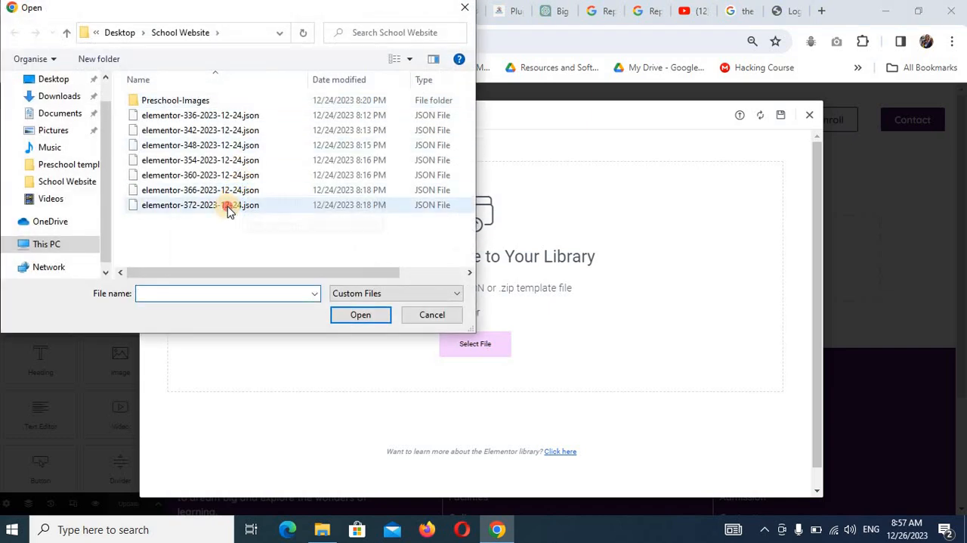
click(231, 205)
click(361, 314)
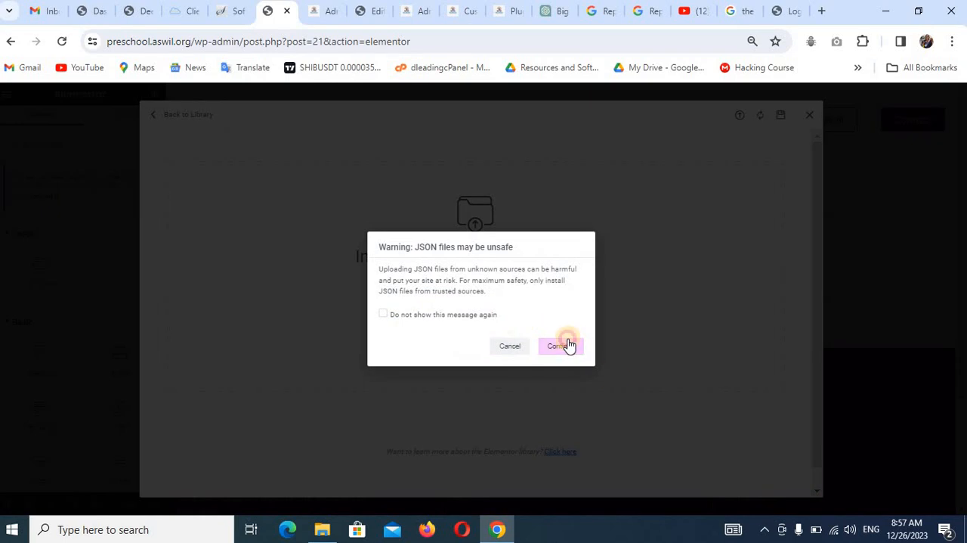
click(563, 346)
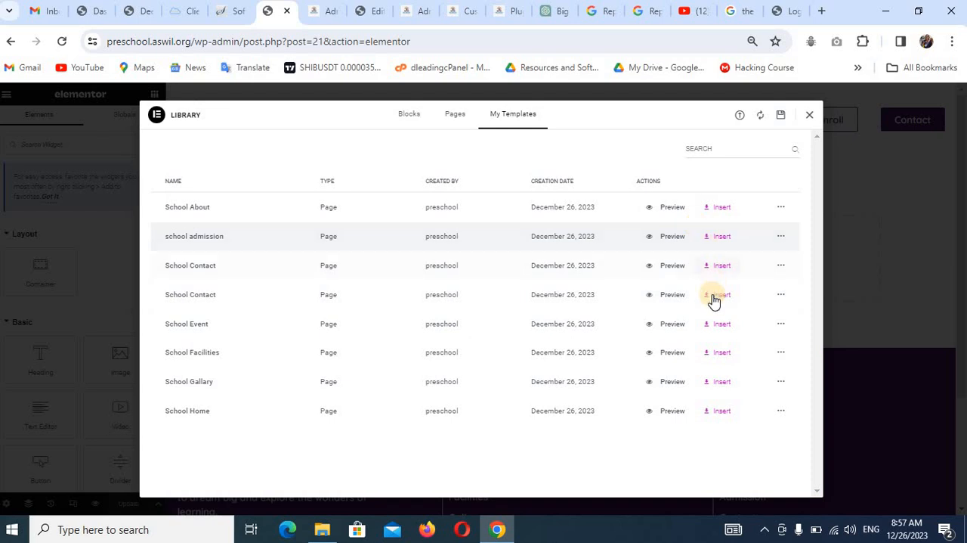
click(720, 267)
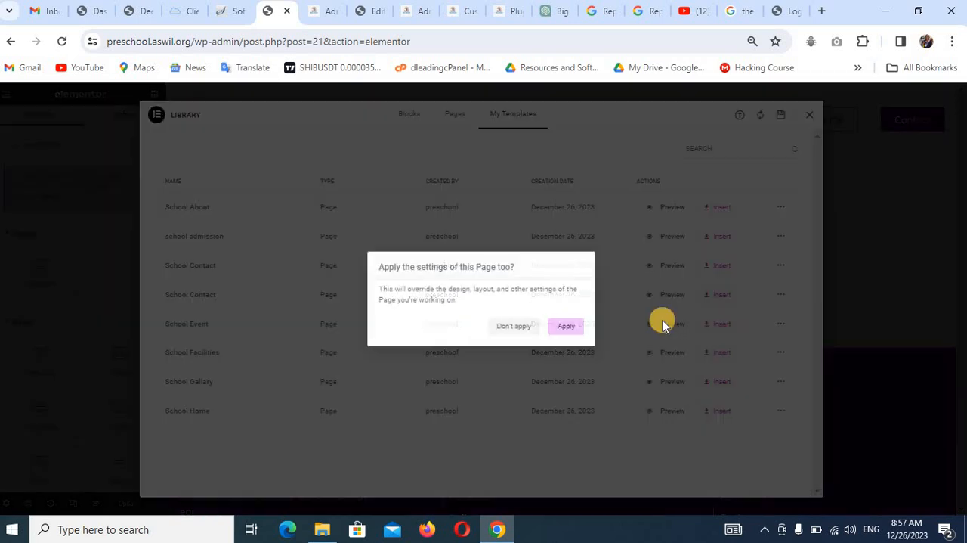
click(567, 326)
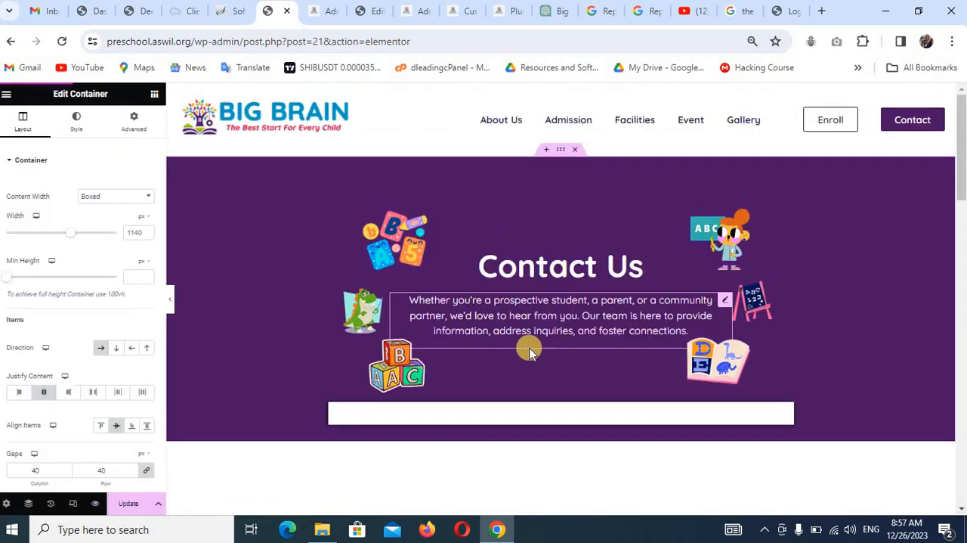
Set the empty WPForms widget below the Contact Us banner to Simple Contact Form and update the page.
scroll(535, 319, down, 2)
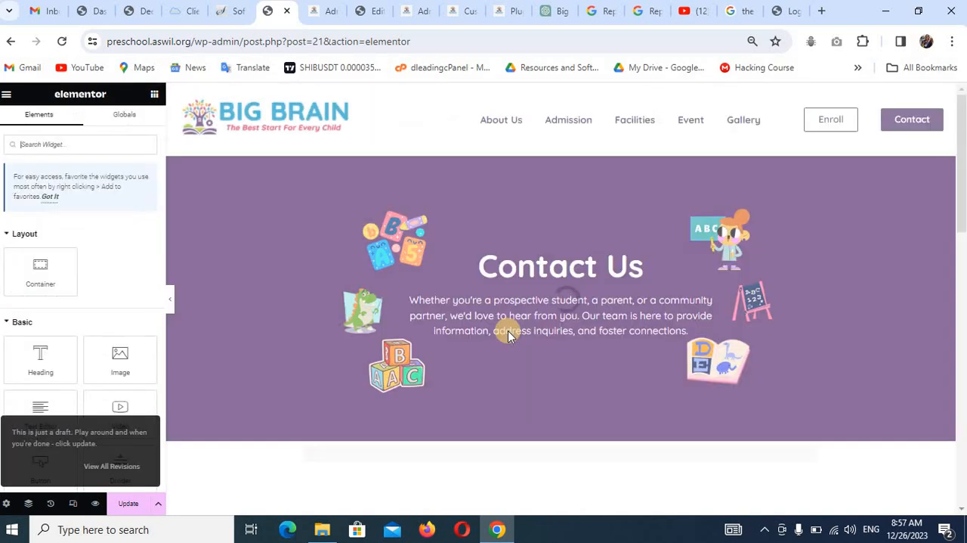
scroll(505, 402, down, 1)
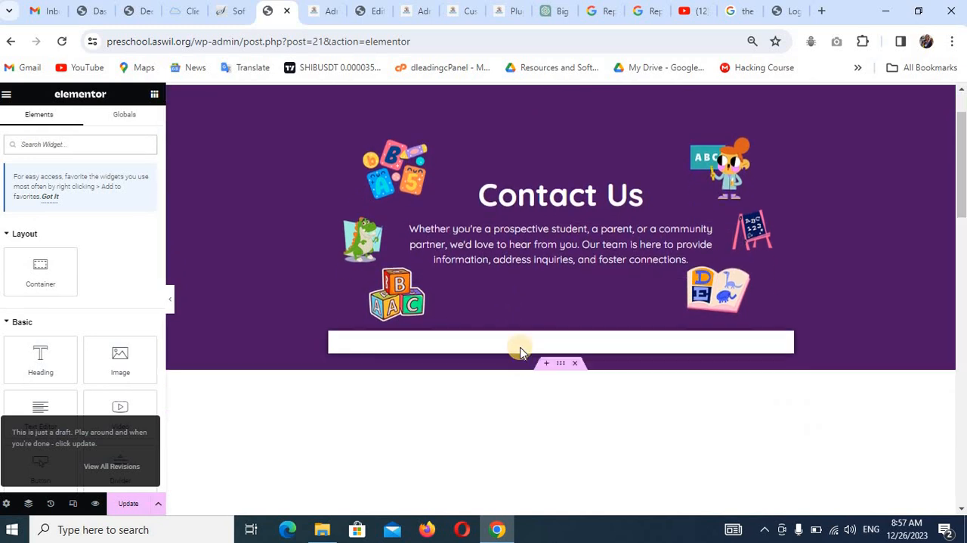
click(521, 349)
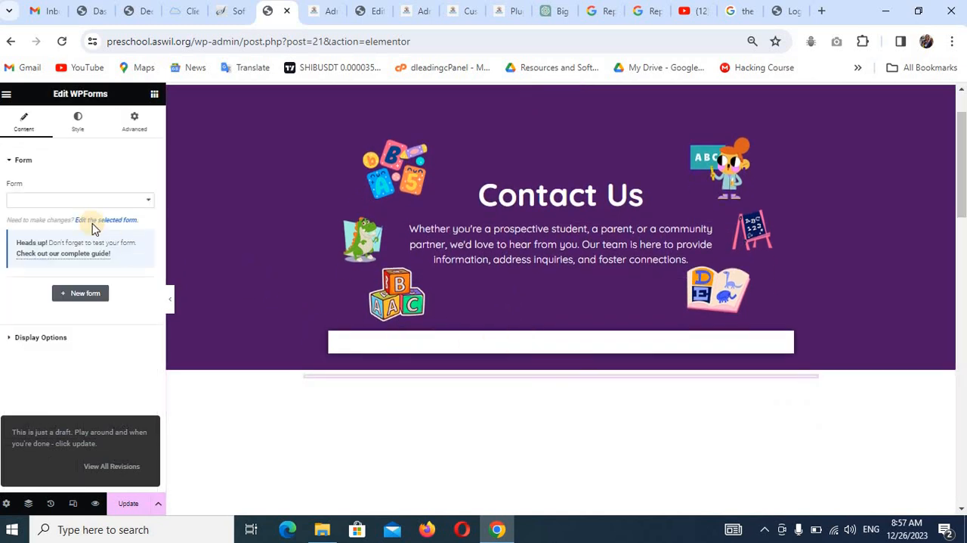
click(79, 200)
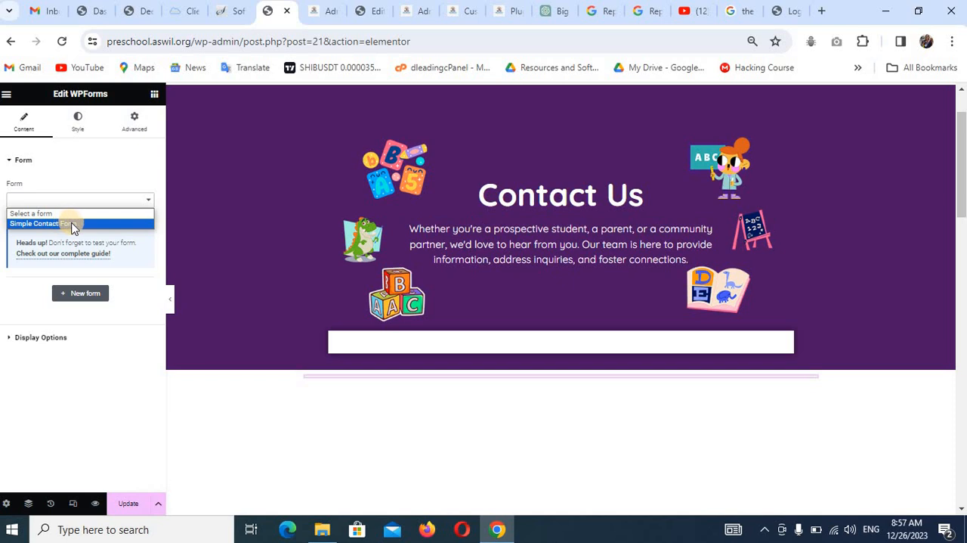
click(71, 223)
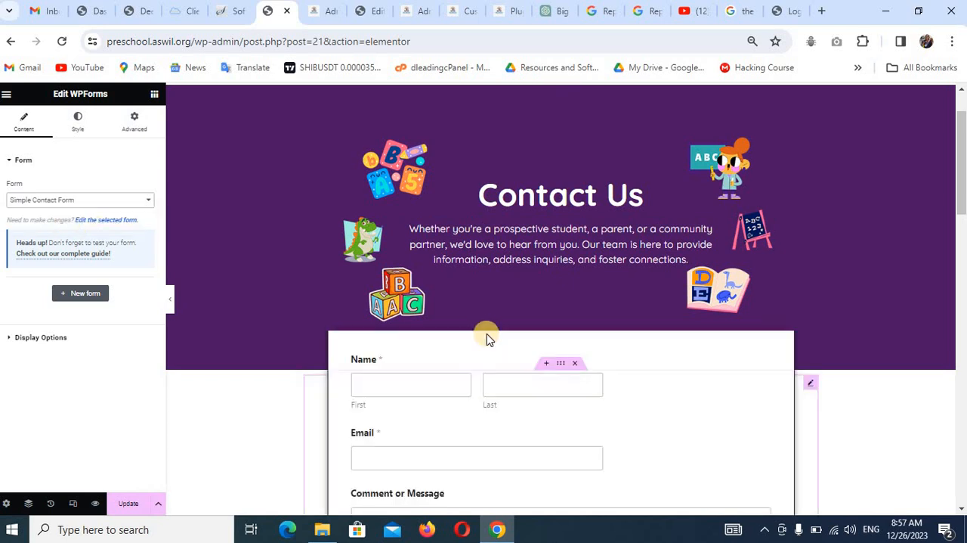
scroll(575, 385, down, 2)
scroll(572, 386, down, 2)
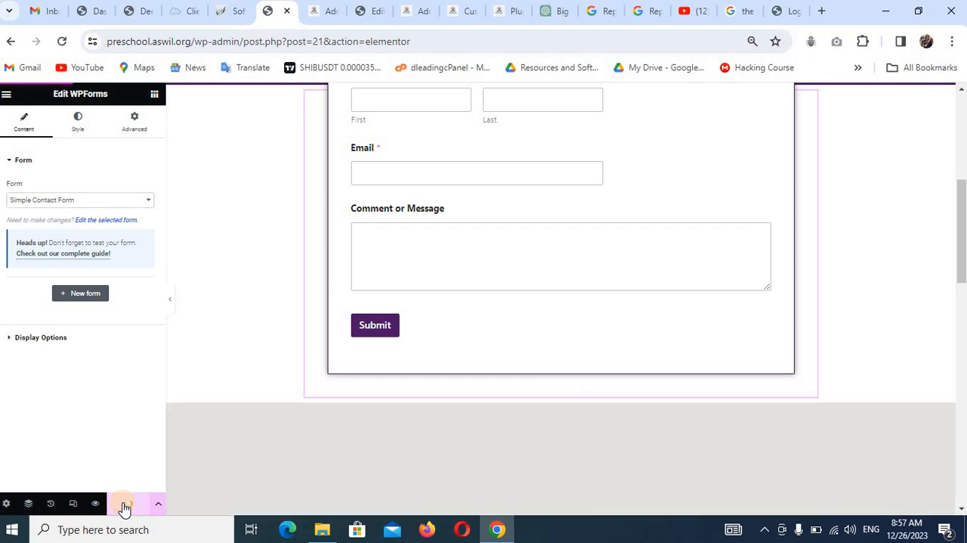
Examine the settings of the Google Maps widget and the Enroll Now button on the Contact page.
scroll(282, 447, down, 4)
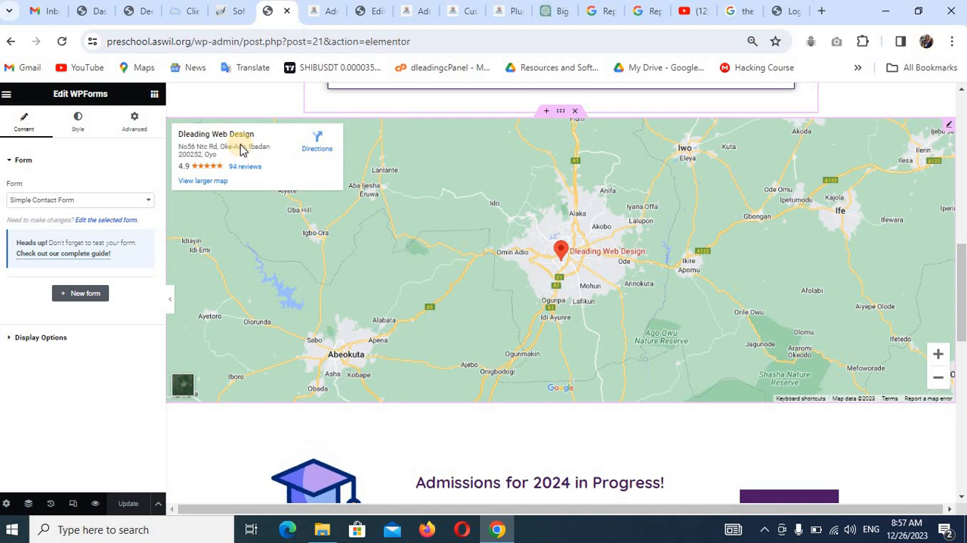
click(948, 130)
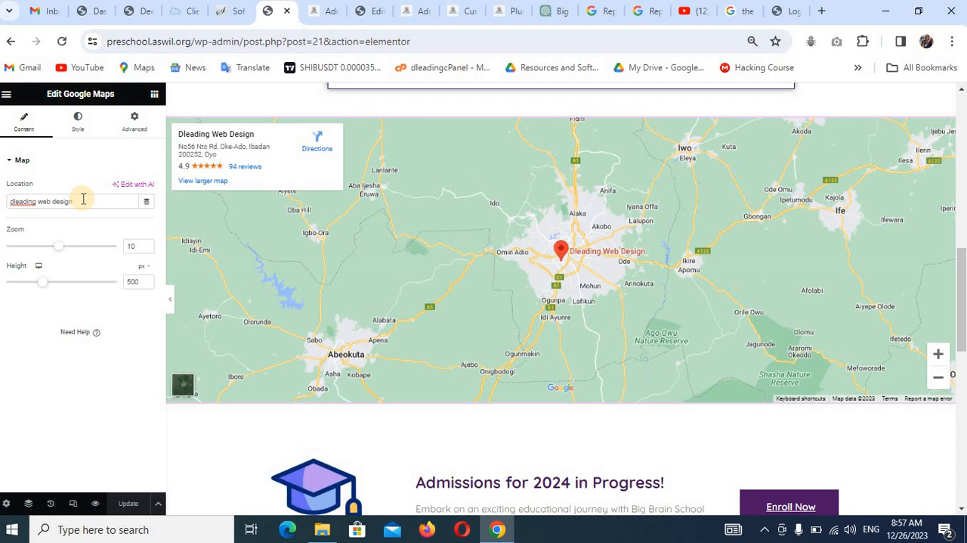
scroll(748, 318, down, 2)
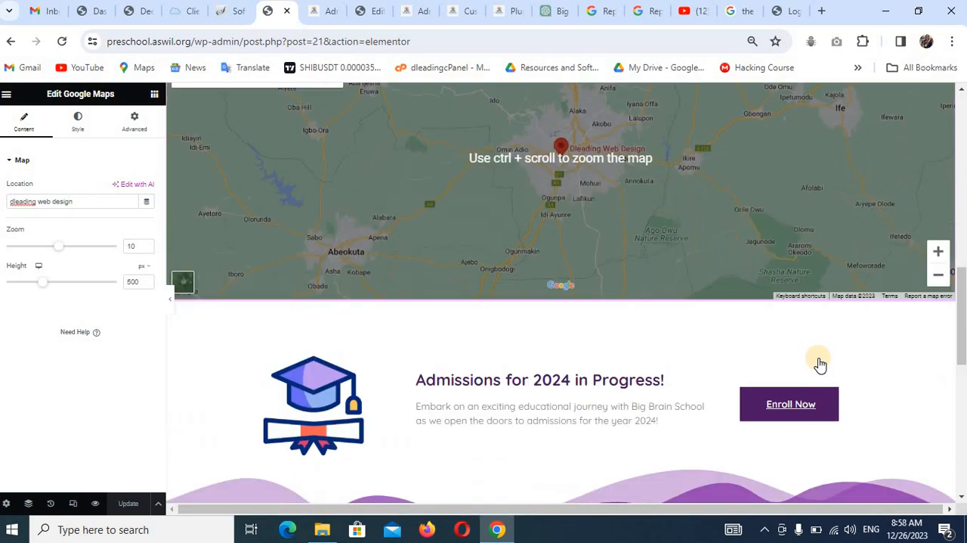
click(789, 381)
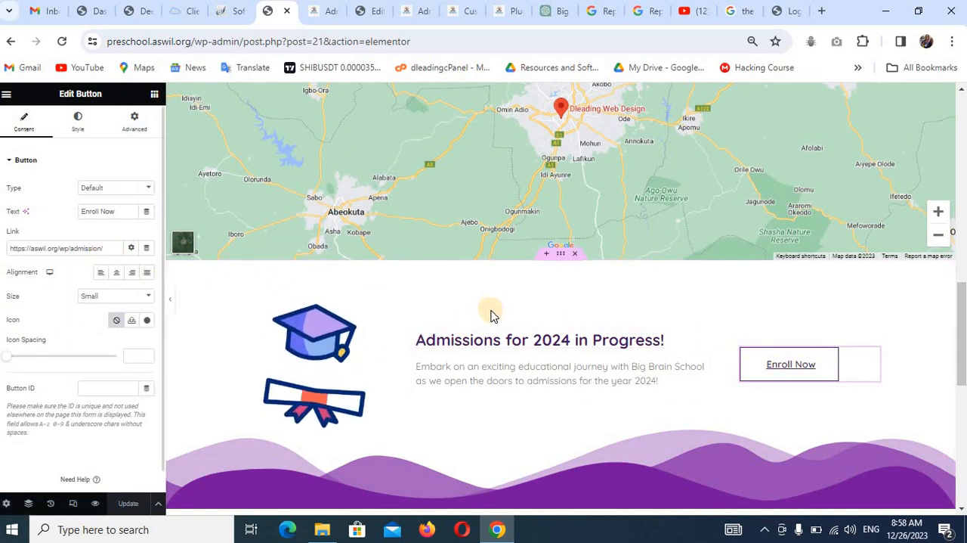
Exit the Contact page's Elementor editor.
scroll(497, 312, up, 1)
scroll(497, 312, up, 10)
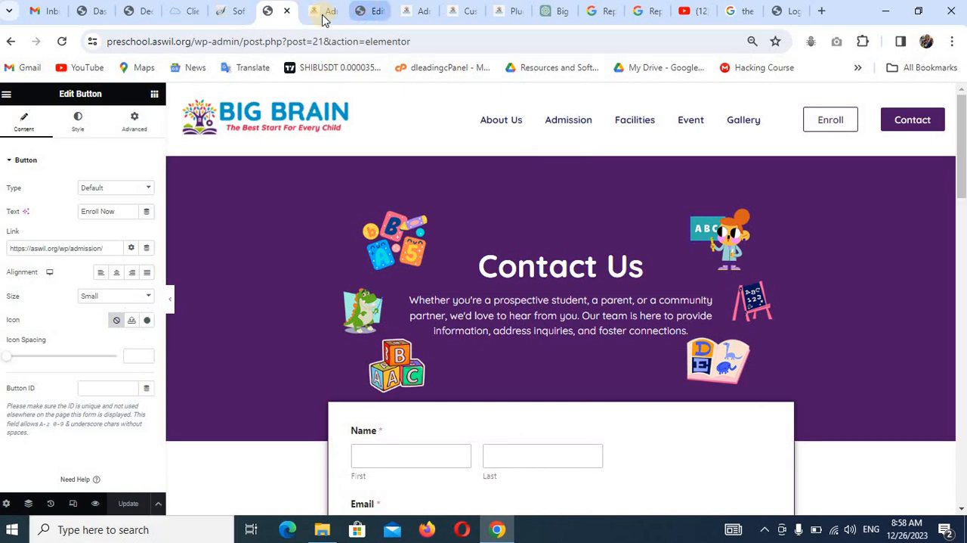
click(6, 96)
click(44, 344)
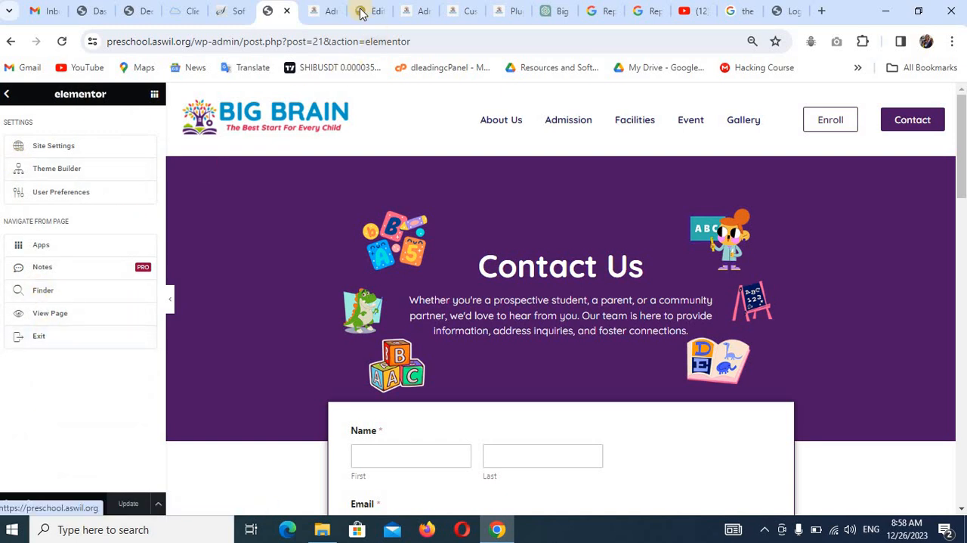
Review the published Facilities and Event pages on the live preschool site.
click(330, 15)
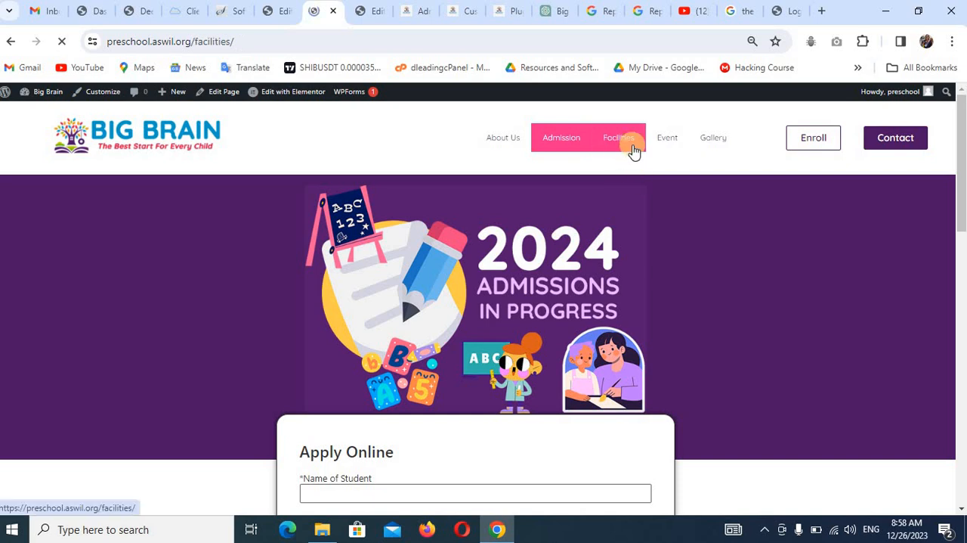
scroll(521, 313, down, 4)
scroll(520, 310, up, 4)
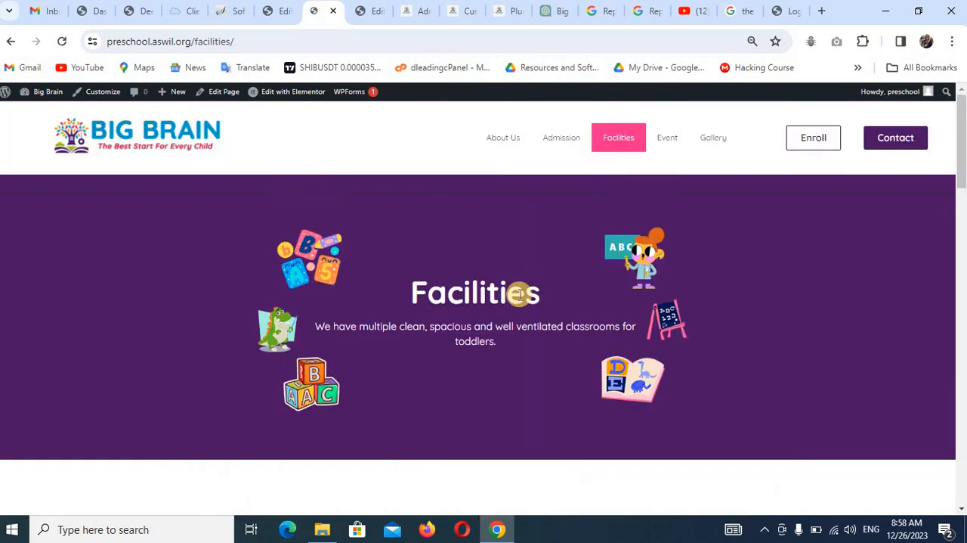
click(641, 139)
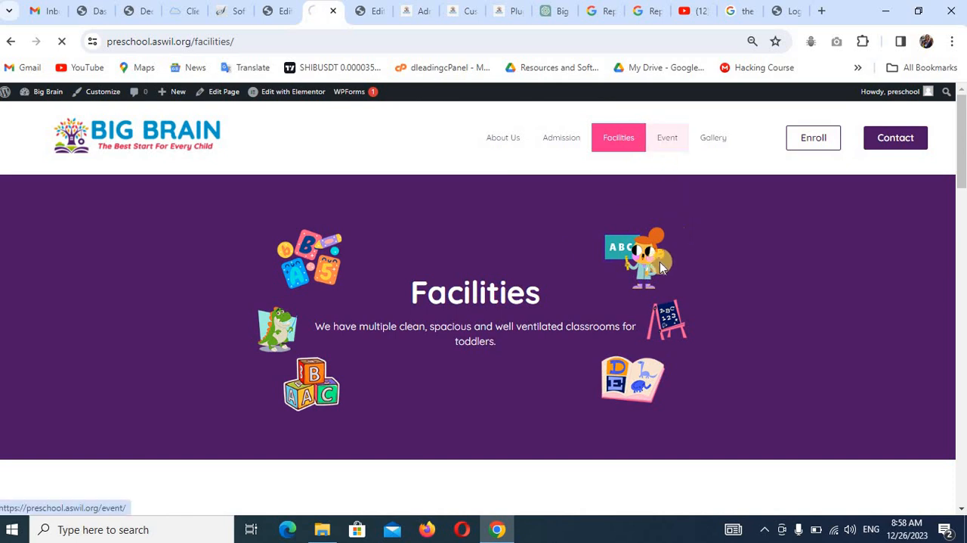
scroll(620, 325, down, 9)
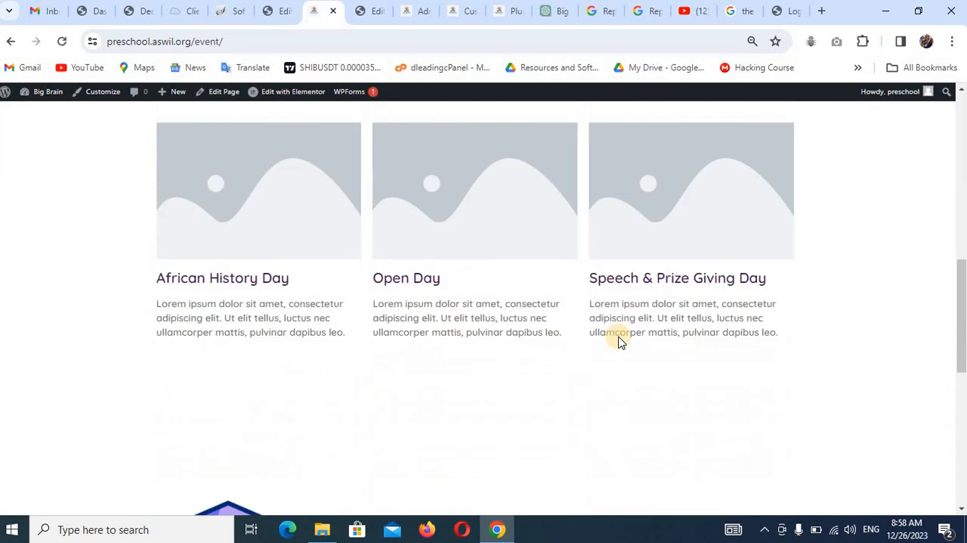
scroll(624, 337, up, 5)
scroll(626, 341, up, 4)
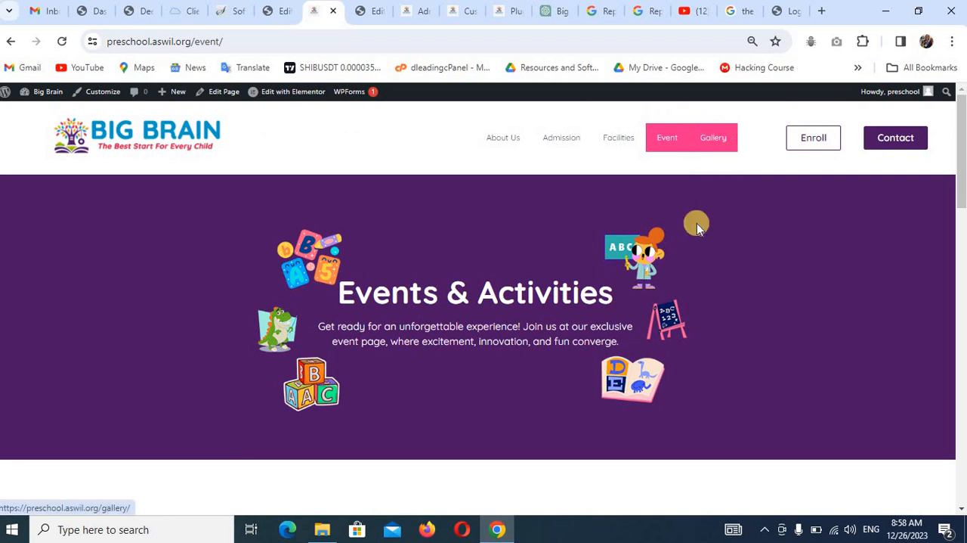
Review the published Gallery page and the Contact page with its form and map on the live site.
click(714, 136)
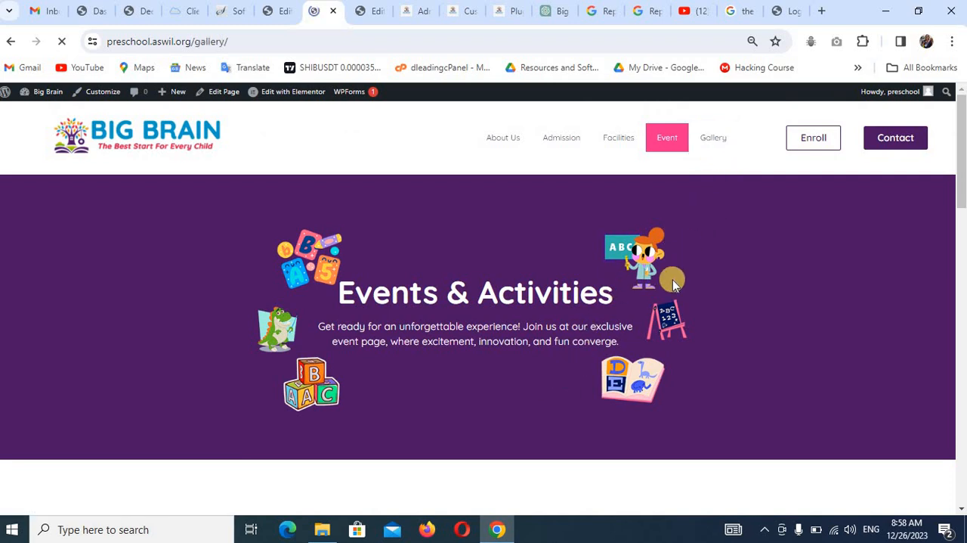
scroll(664, 287, down, 10)
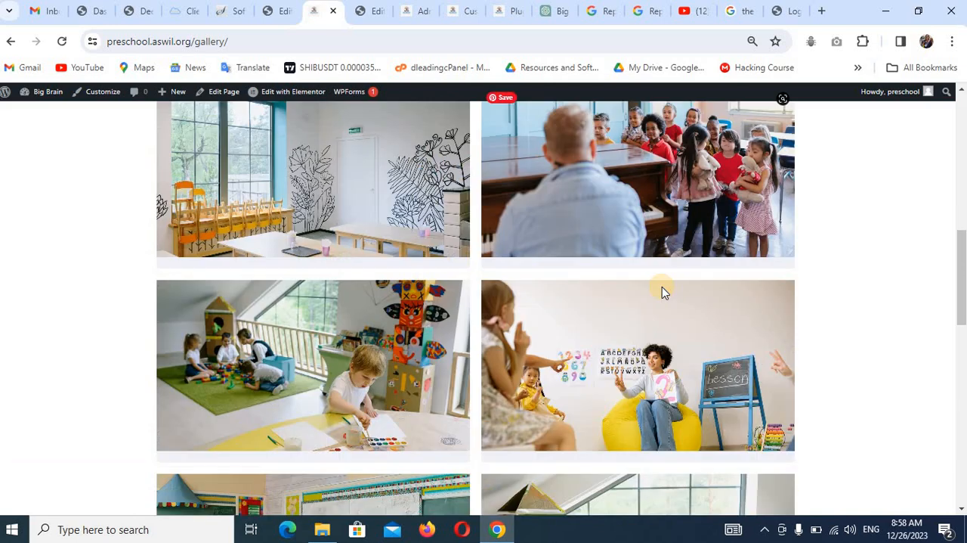
scroll(662, 287, up, 10)
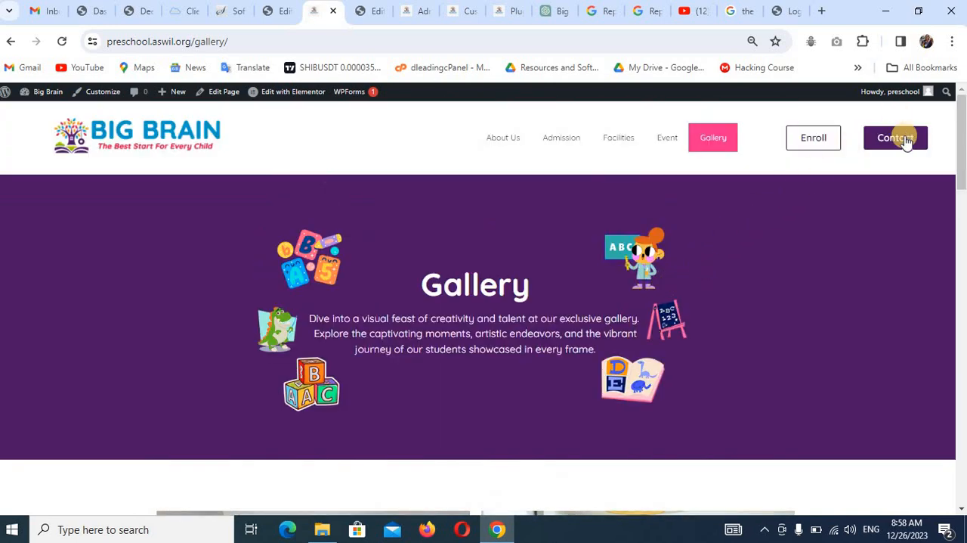
click(905, 139)
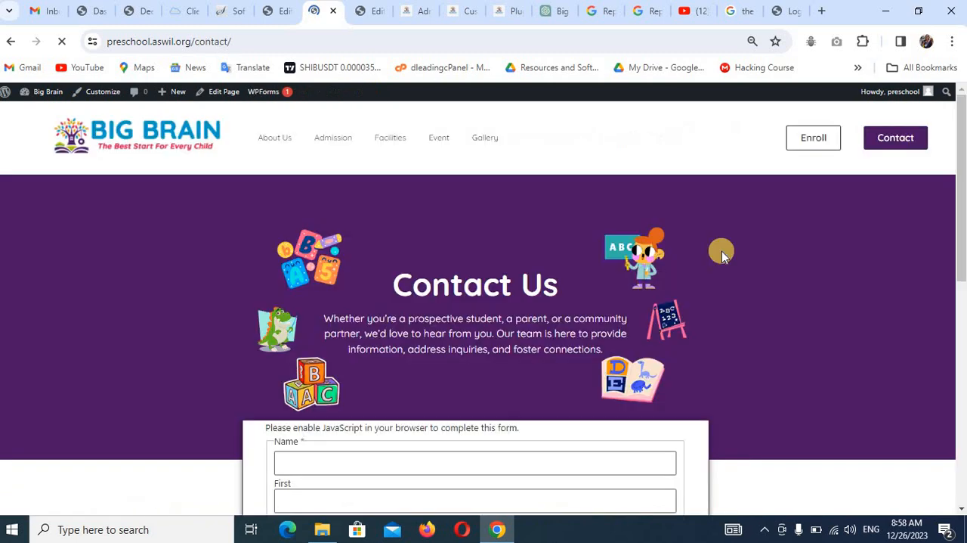
scroll(662, 311, down, 8)
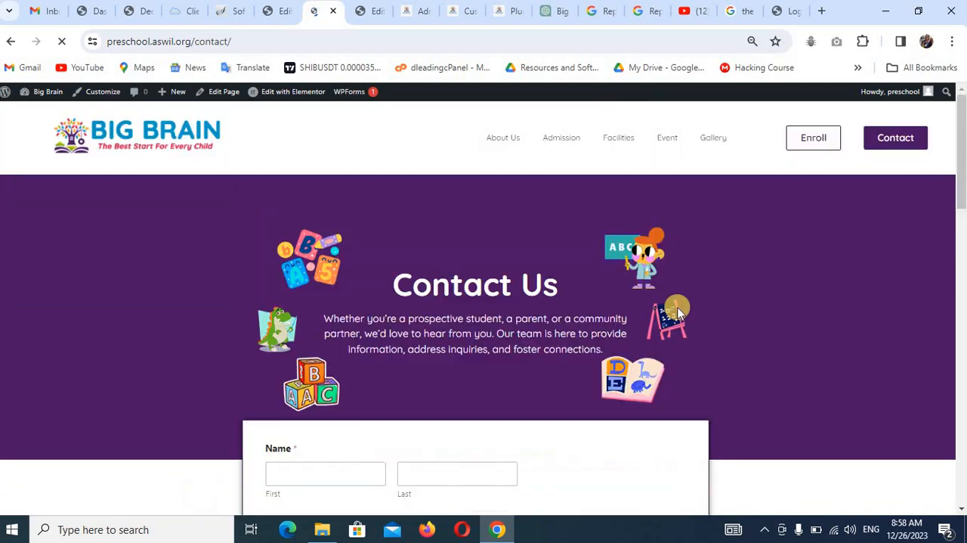
scroll(622, 212, down, 10)
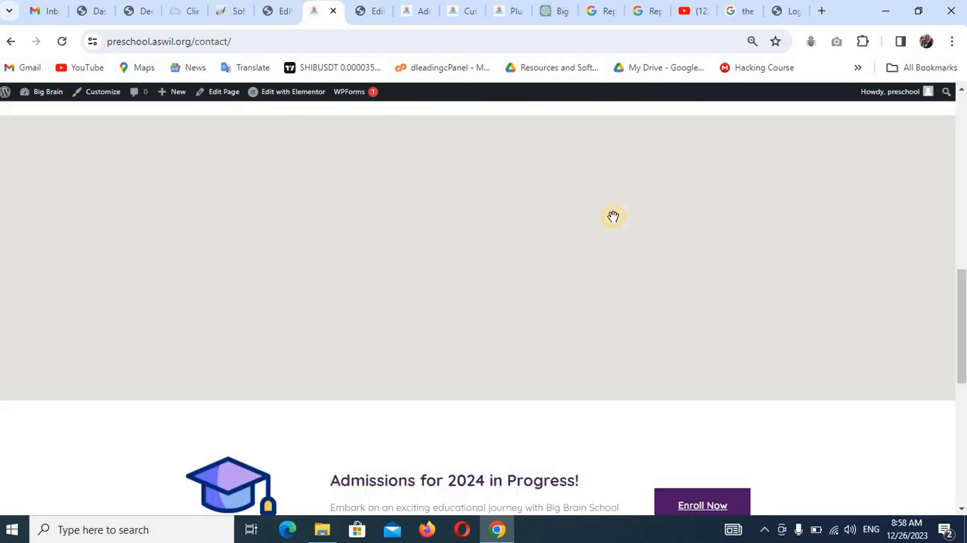
scroll(616, 217, up, 10)
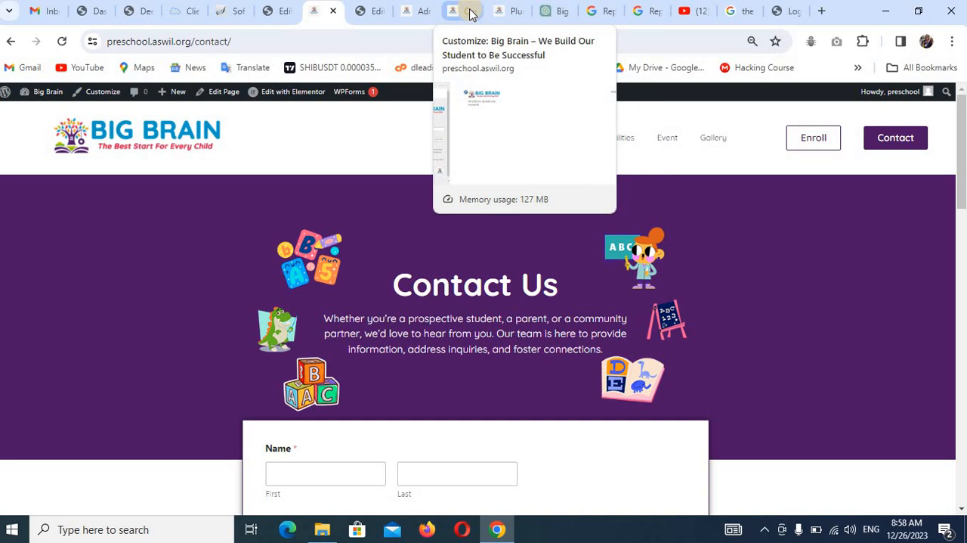
Enable Sticky Header Effects on the main header container with the logo, menu and Enroll and Contact buttons.
click(422, 13)
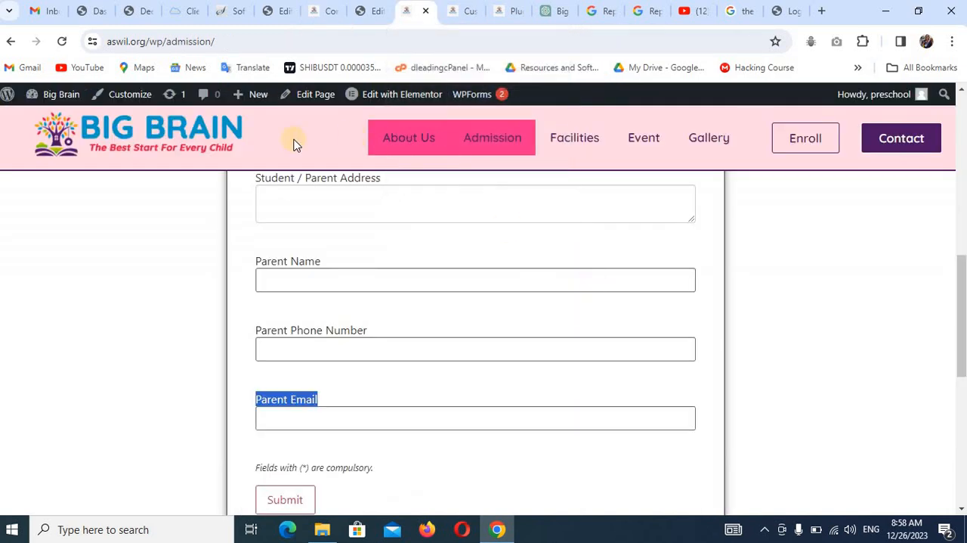
click(358, 13)
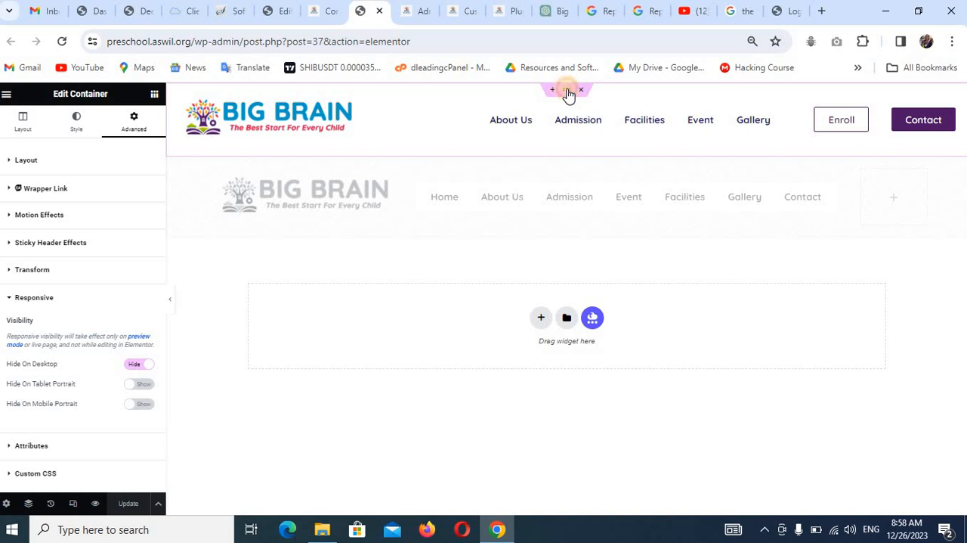
click(568, 92)
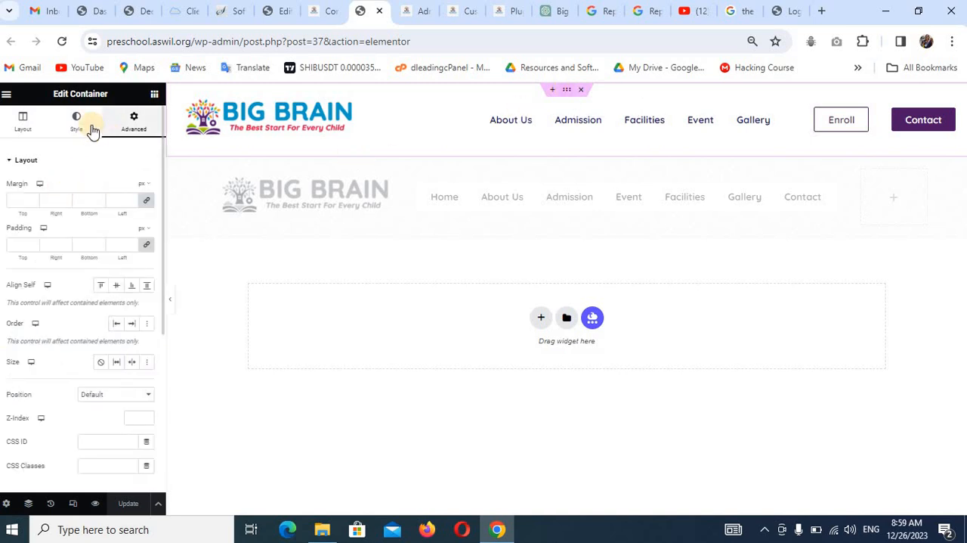
scroll(67, 324, down, 4)
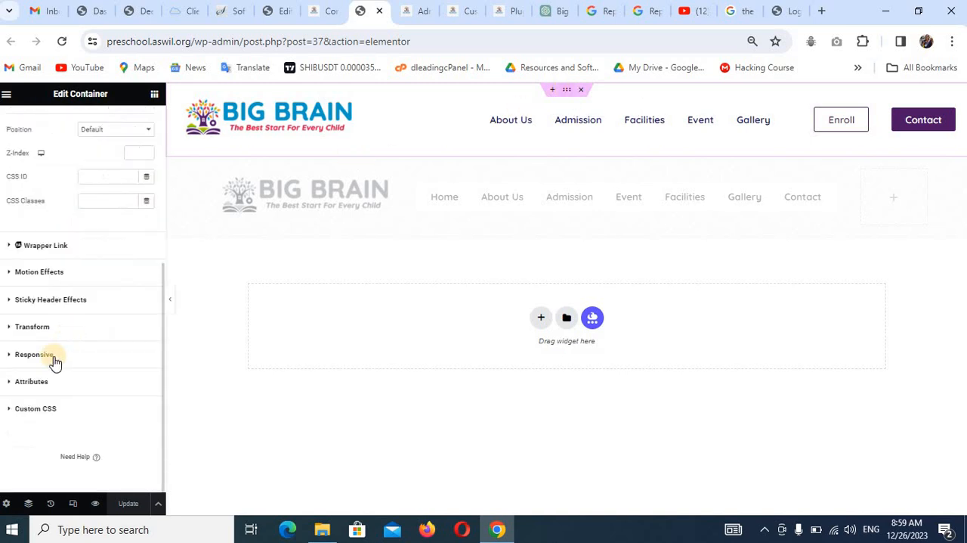
click(70, 301)
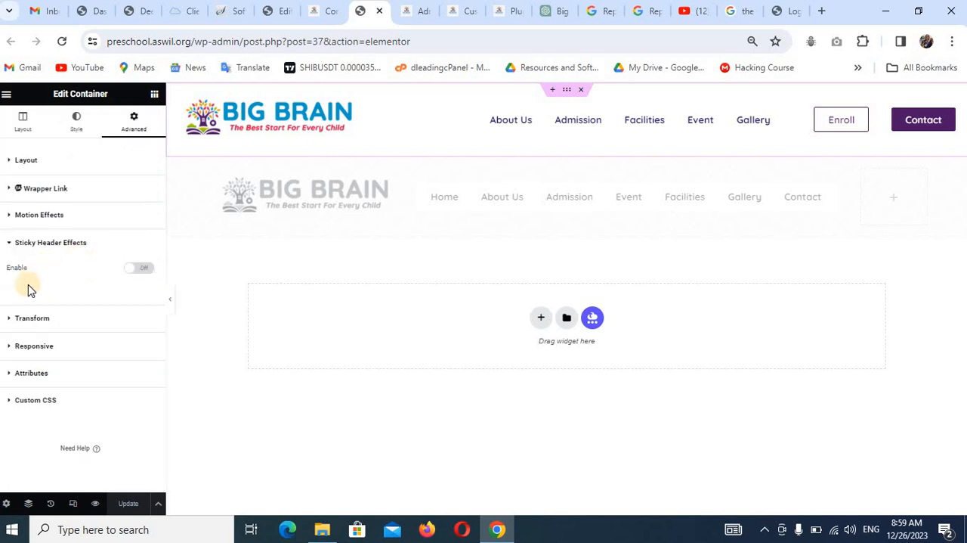
click(140, 268)
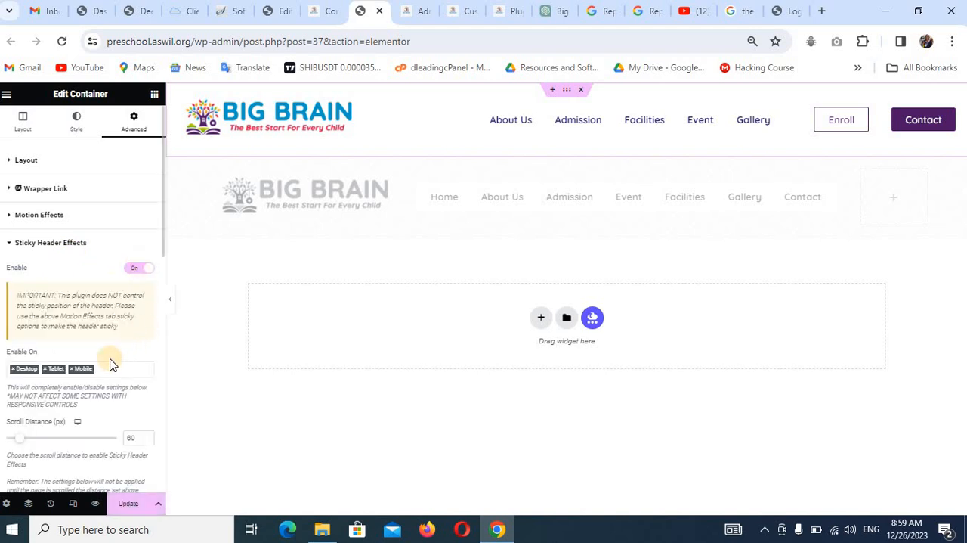
Turn on the sticky header's background color after scrolling, set it to light pink #F5AFC2, and save the header template.
scroll(106, 367, down, 2)
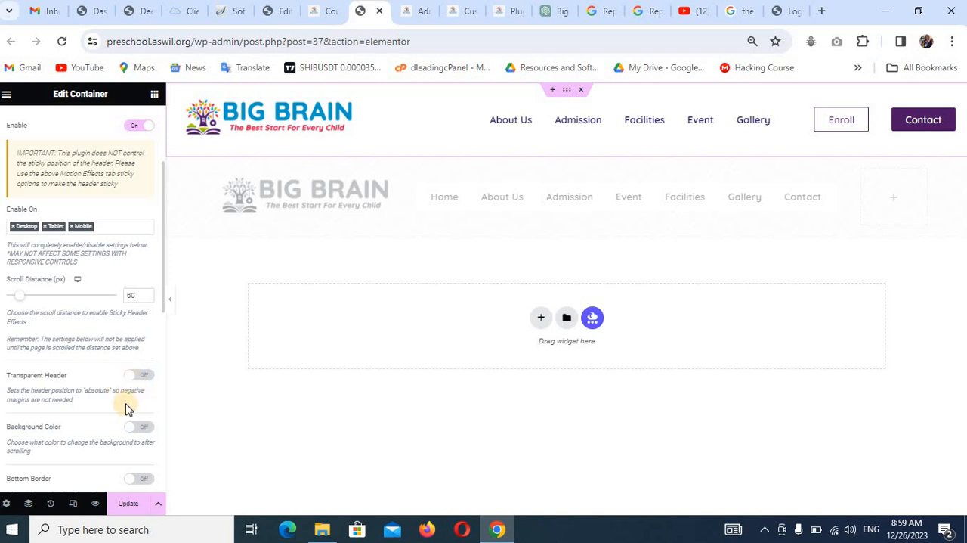
scroll(95, 370, down, 1)
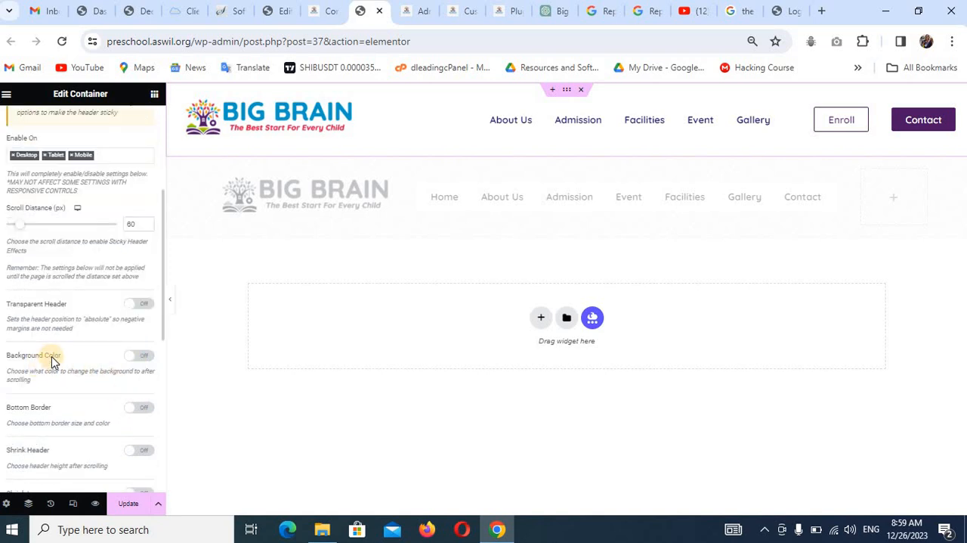
click(142, 358)
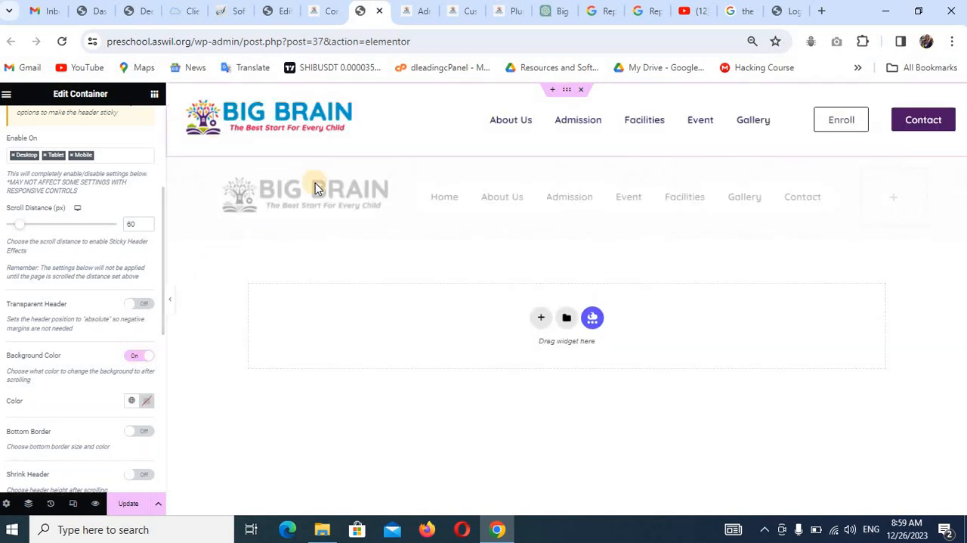
click(122, 399)
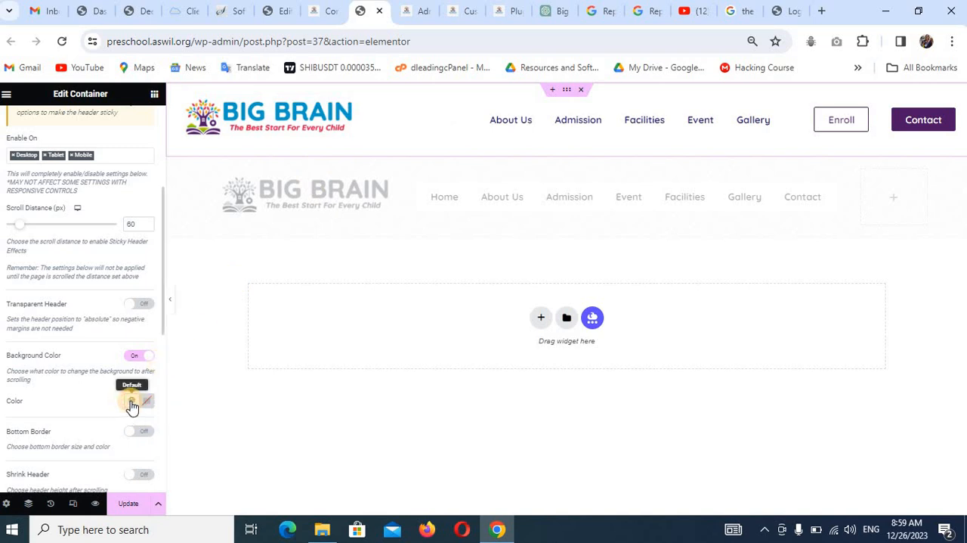
click(132, 401)
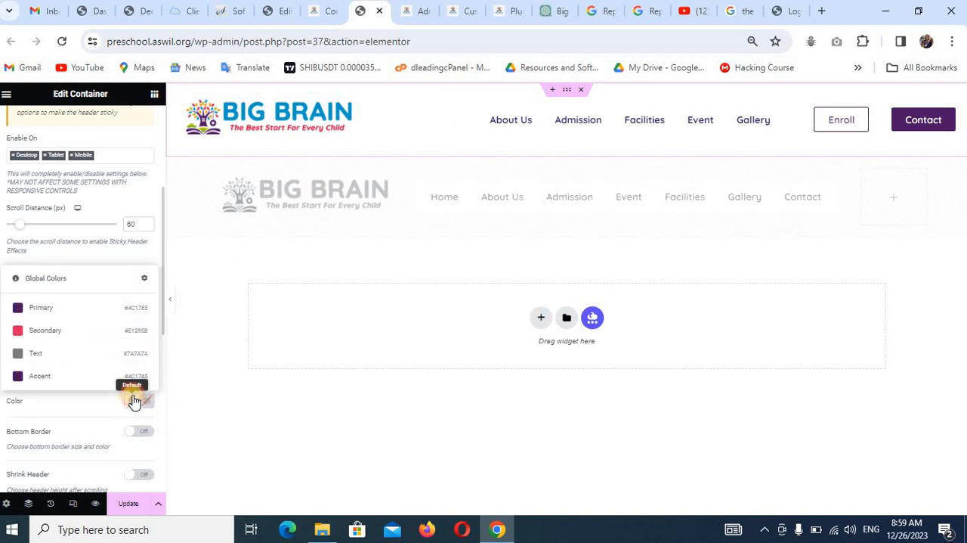
click(67, 333)
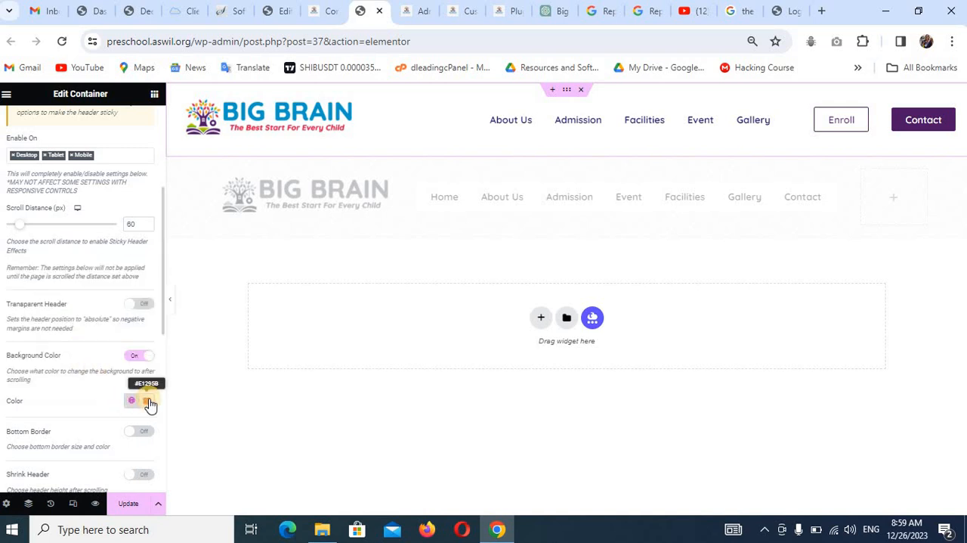
click(148, 401)
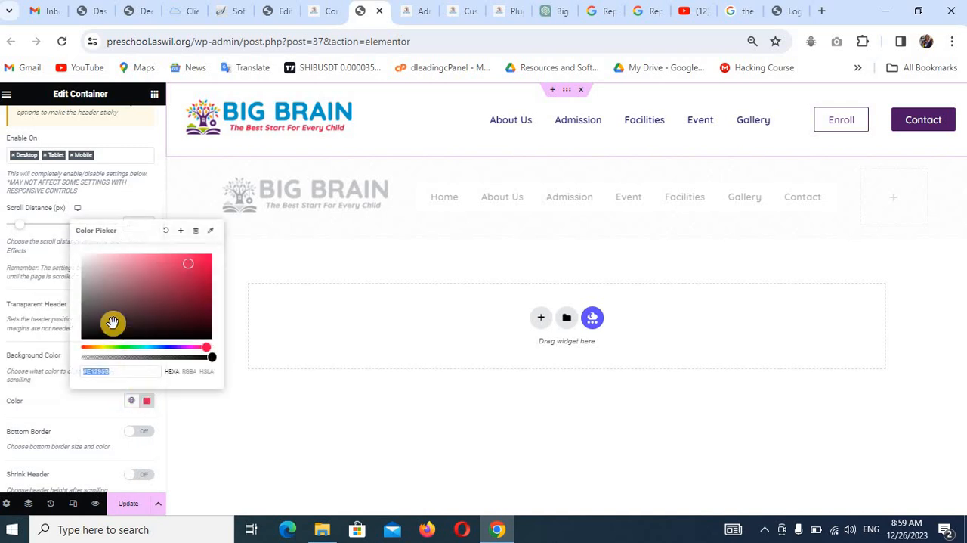
click(117, 256)
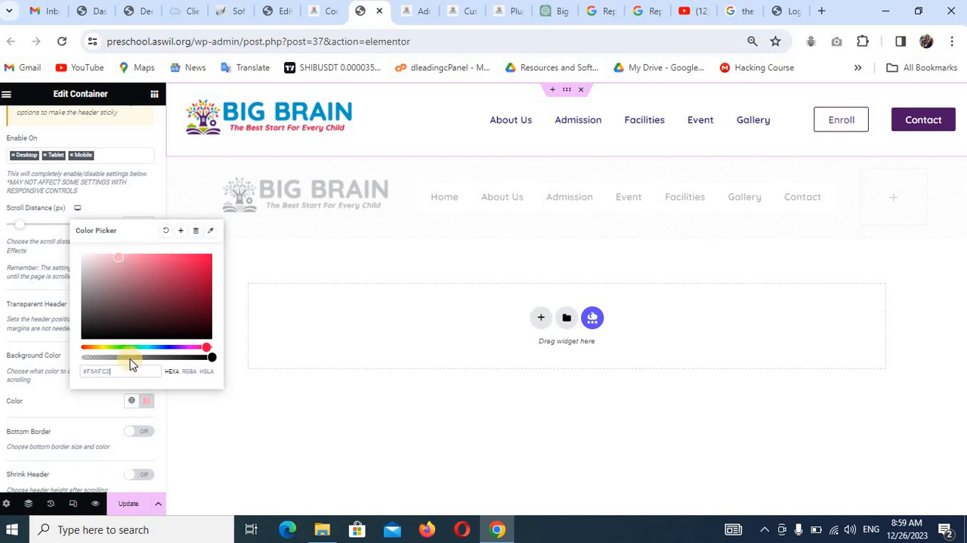
click(85, 400)
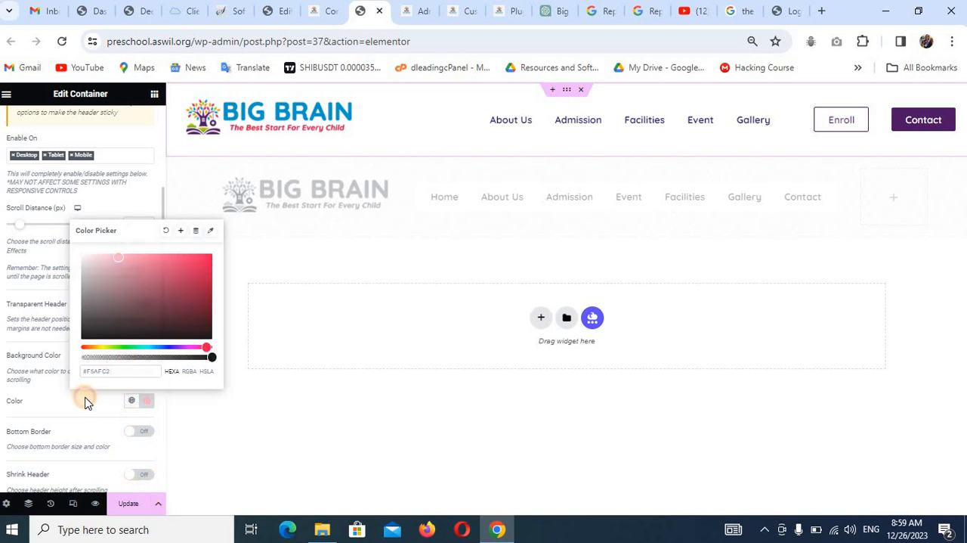
click(128, 502)
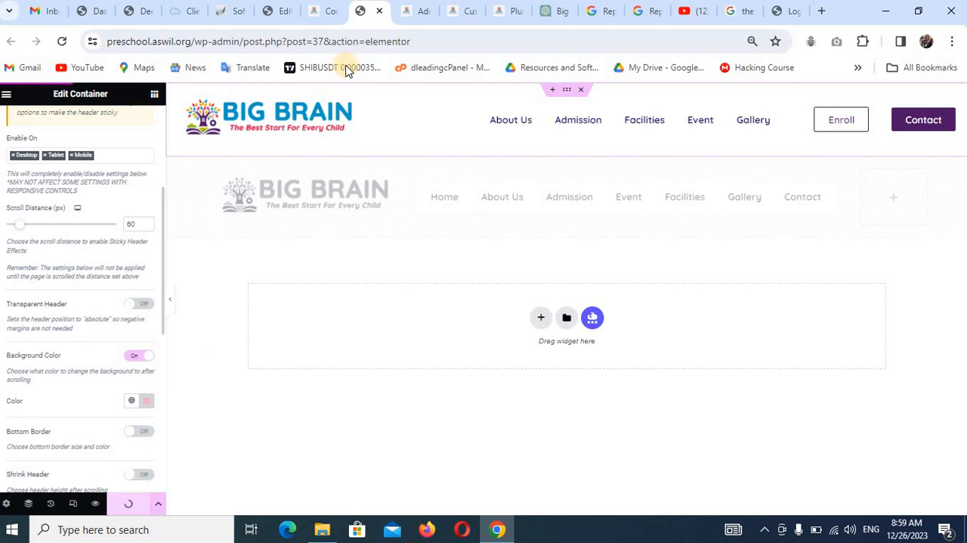
Reload the live Contact page and check the header's background color while scrolled down.
click(320, 10)
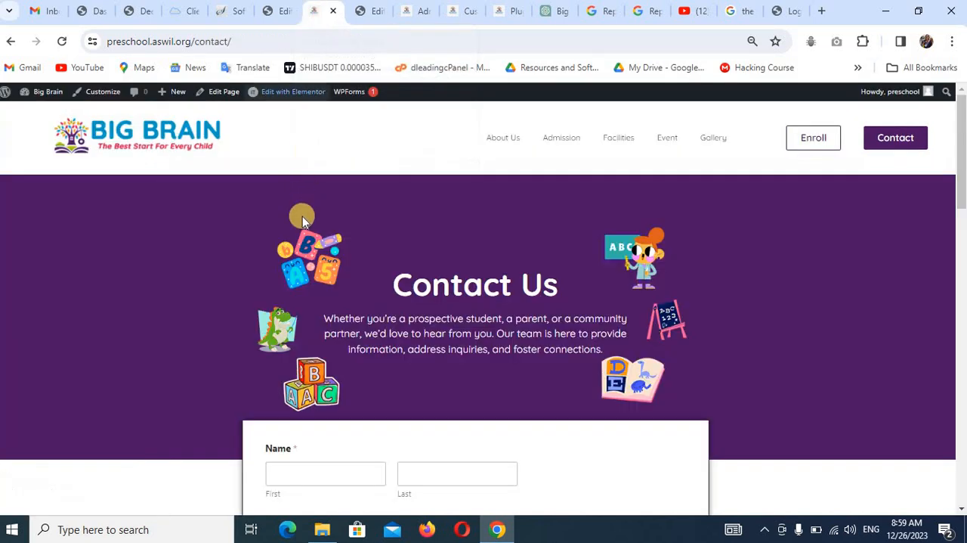
key(F5)
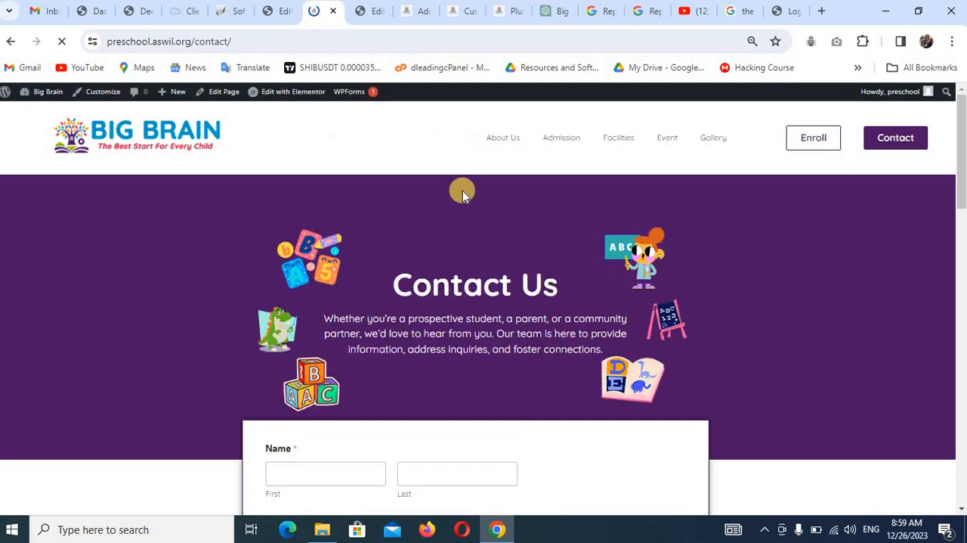
scroll(463, 191, down, 6)
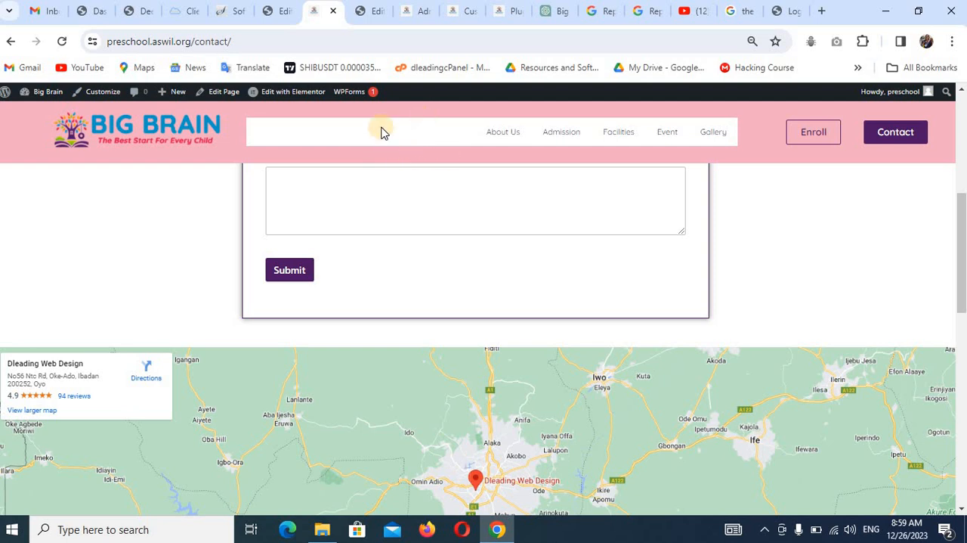
Make the background color of the header's Simple Menu widget fully transparent and save the header template.
click(363, 15)
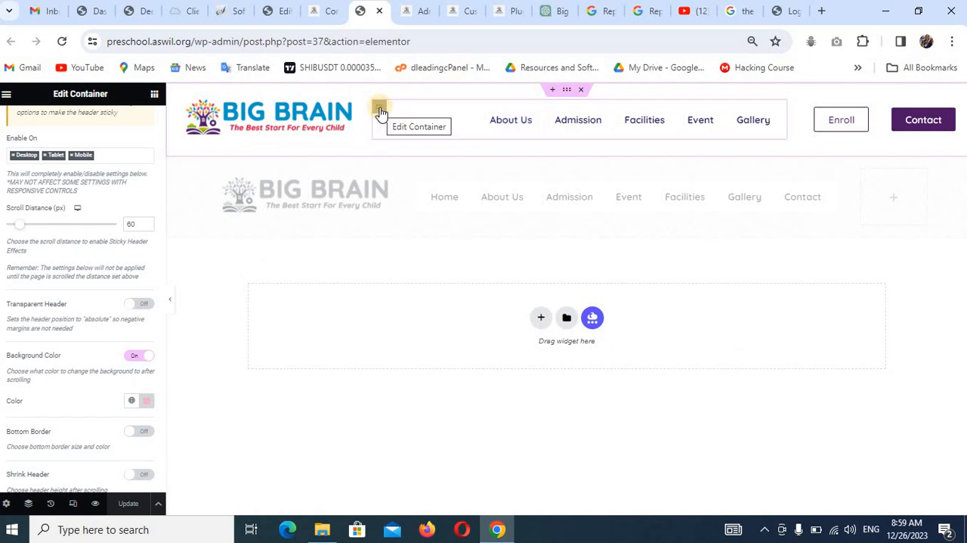
click(381, 112)
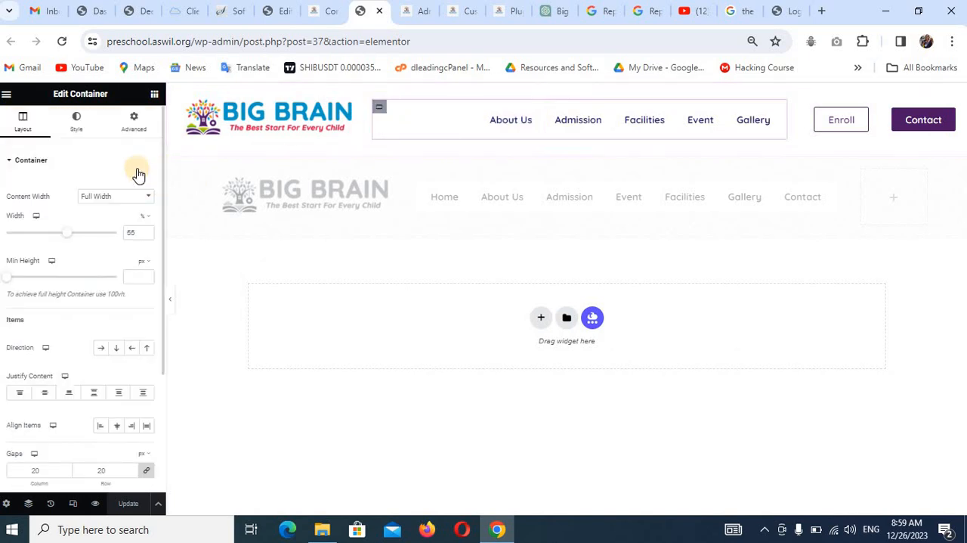
click(78, 129)
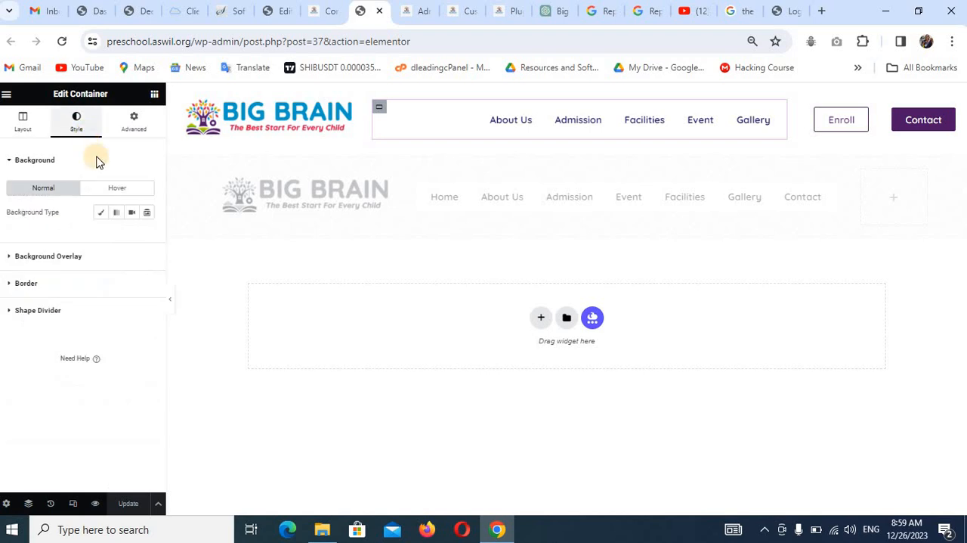
click(772, 115)
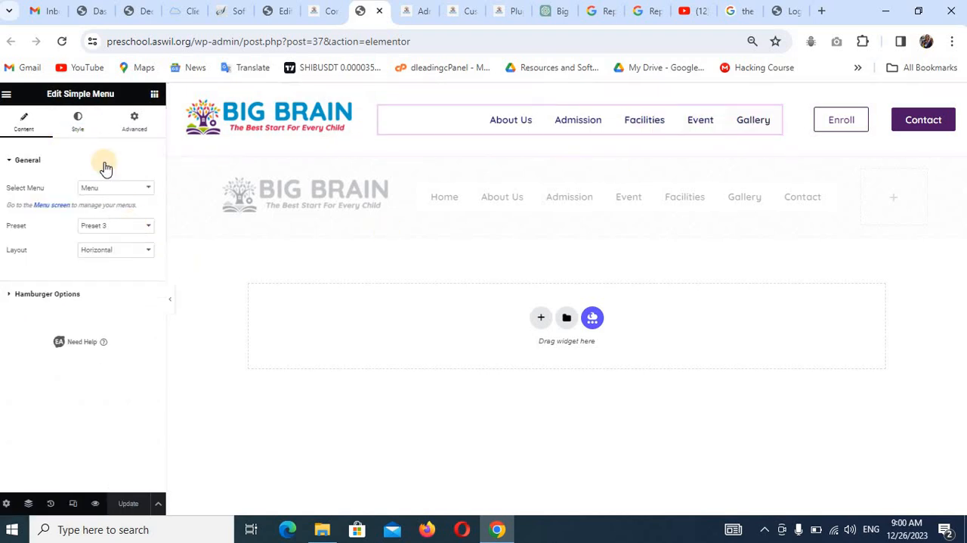
click(85, 128)
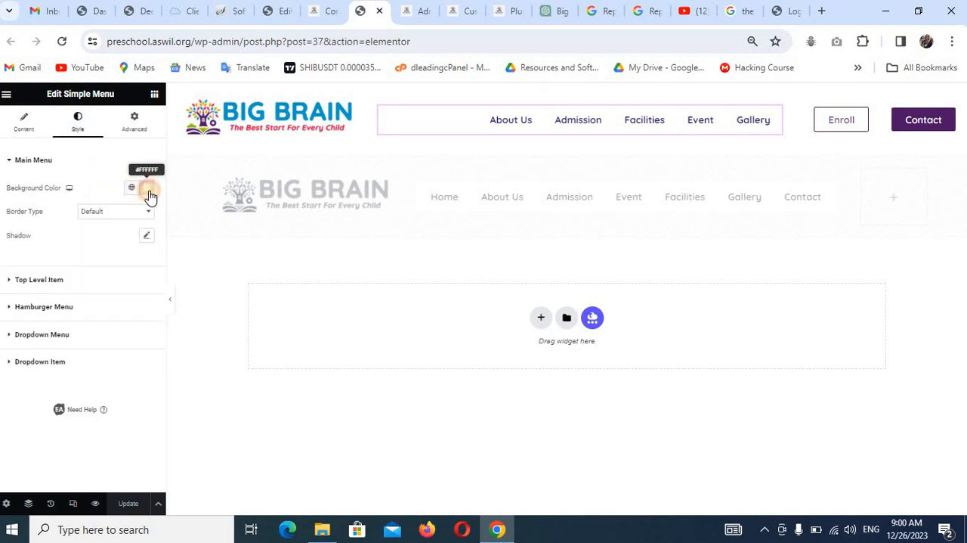
click(147, 188)
drag(210, 336, 86, 342)
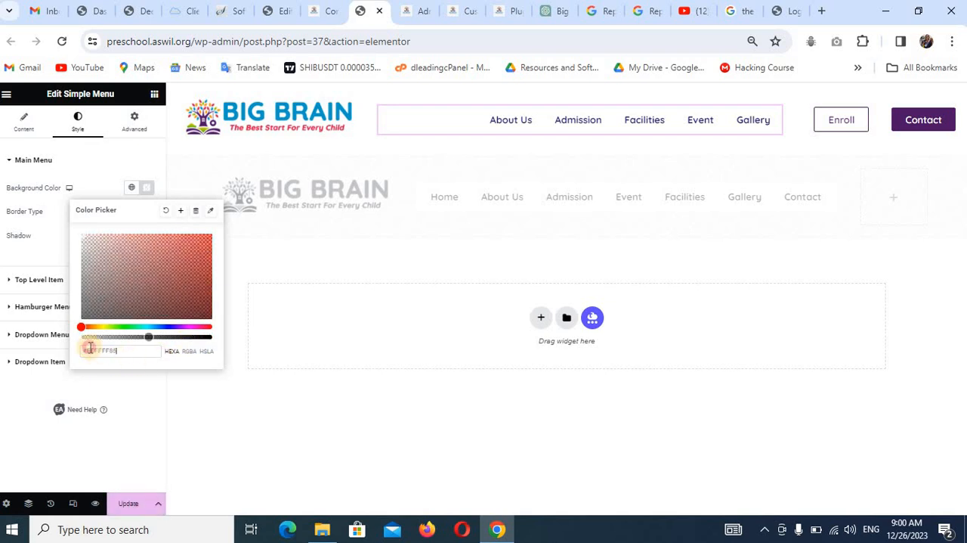
click(134, 500)
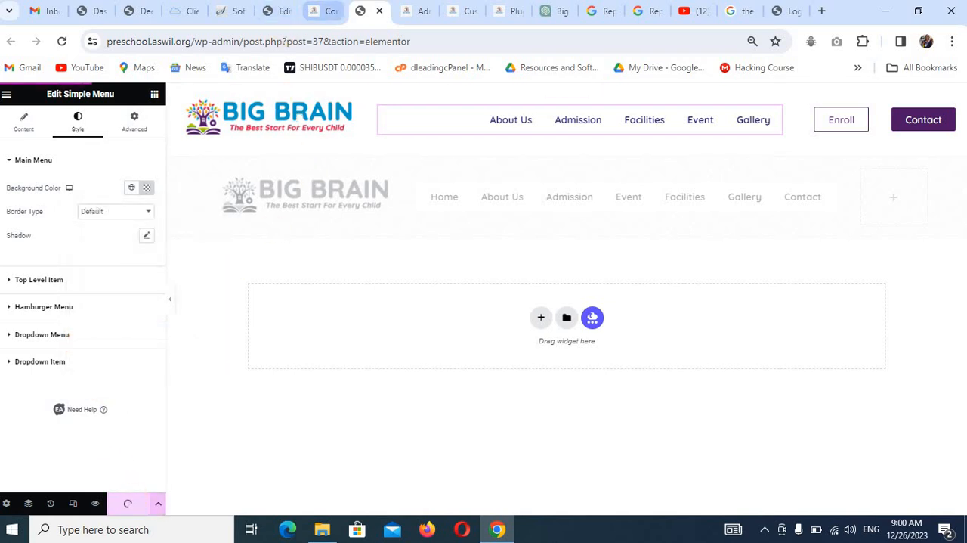
Reload the live Contact page, examine the sticky header along the whole page, and return to the site's home page.
click(415, 11)
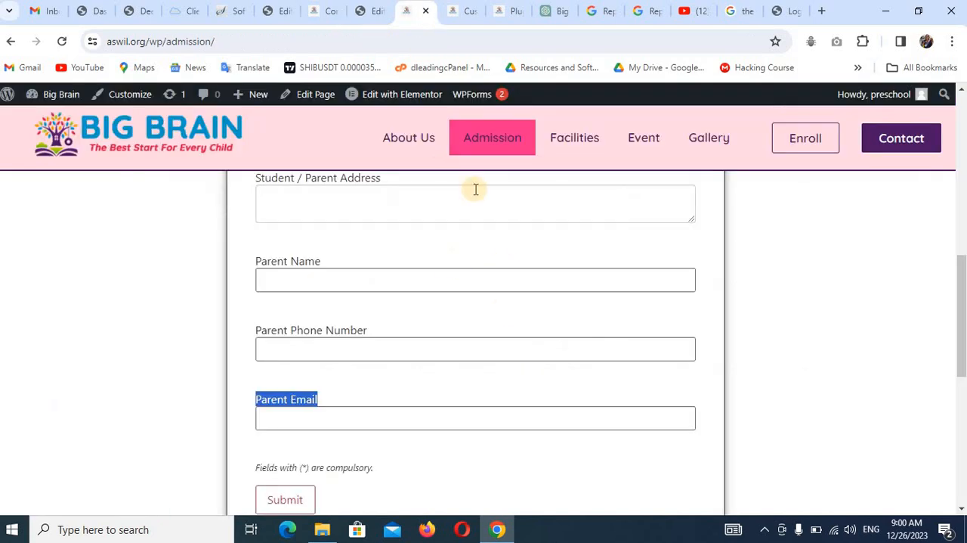
click(318, 15)
key(F5)
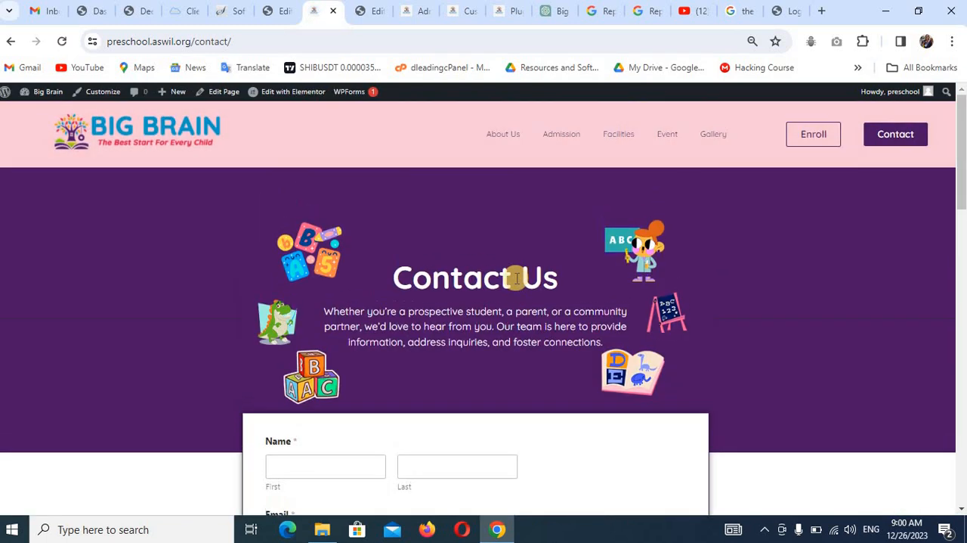
scroll(520, 247, down, 10)
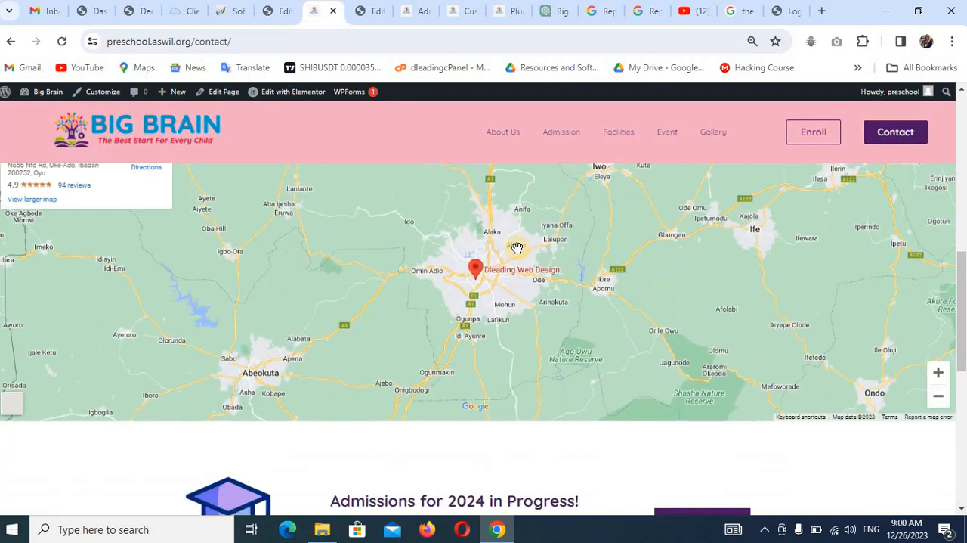
scroll(516, 252, up, 4)
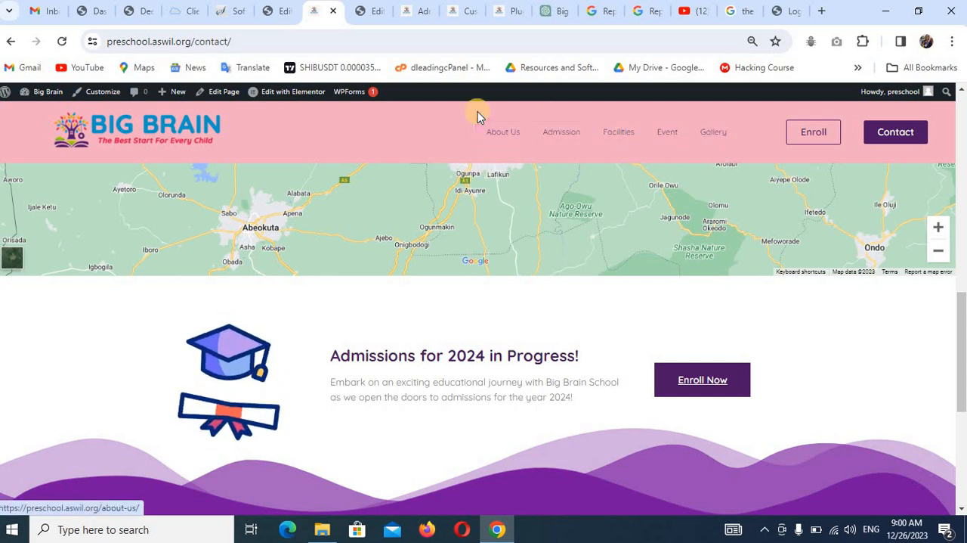
scroll(493, 168, down, 1)
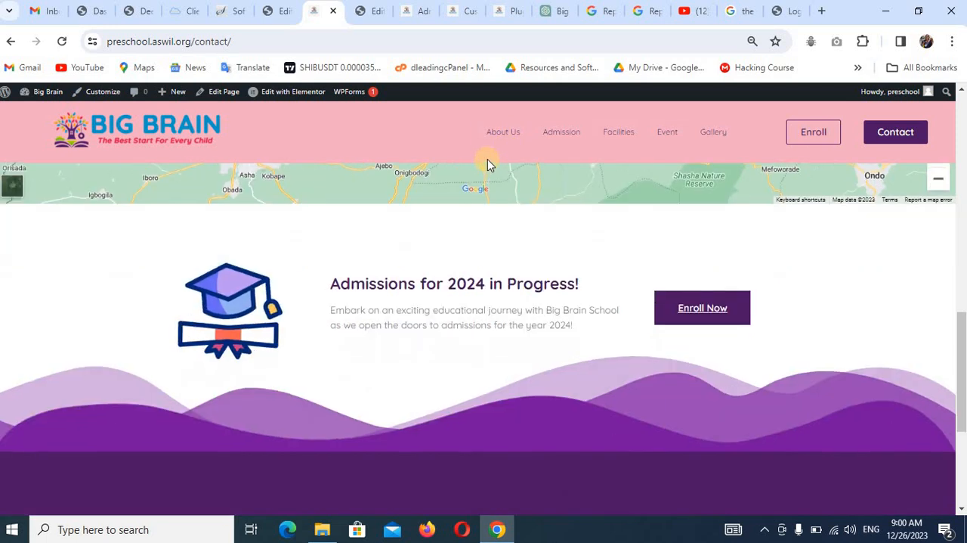
scroll(484, 168, down, 4)
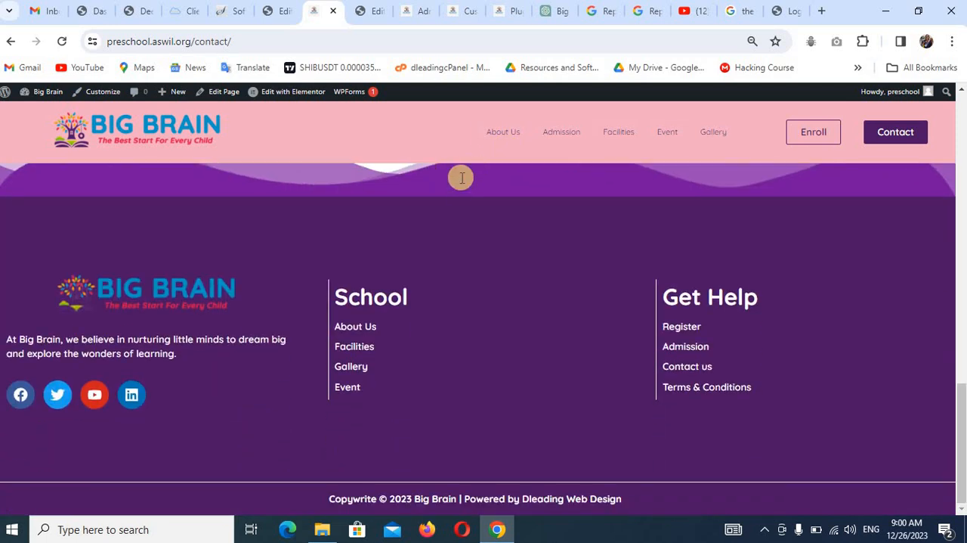
scroll(468, 177, up, 10)
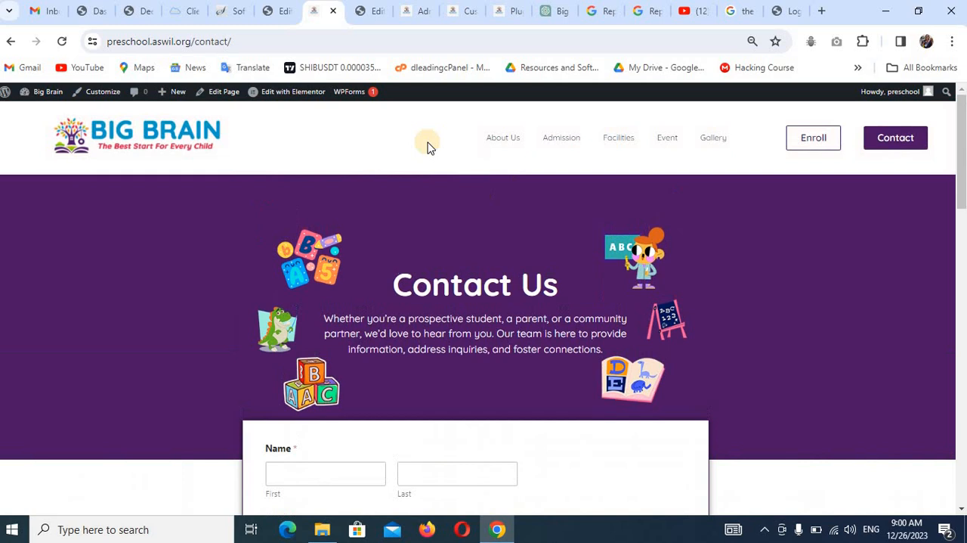
click(181, 138)
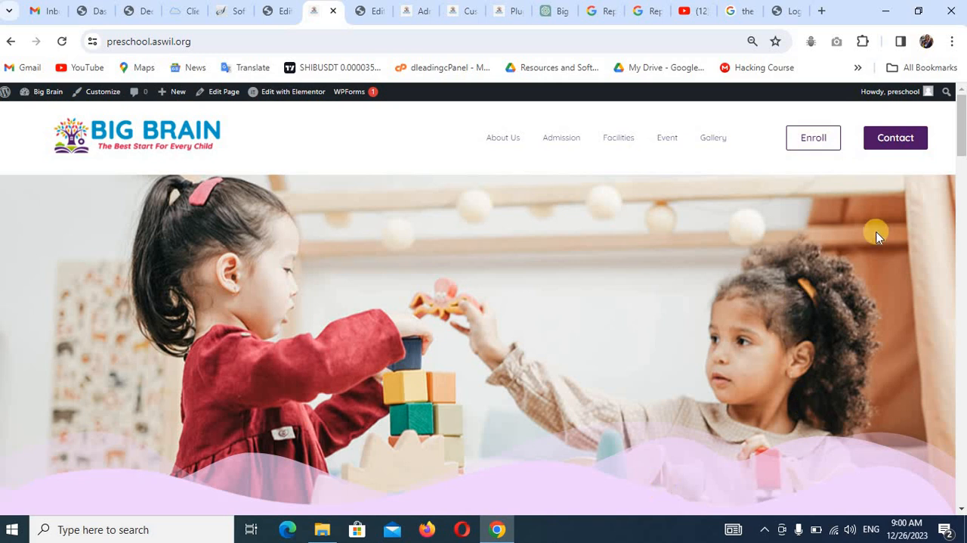
Switch to YouTube and browse the created playlists of the Dleading Web Design Training channel.
click(686, 10)
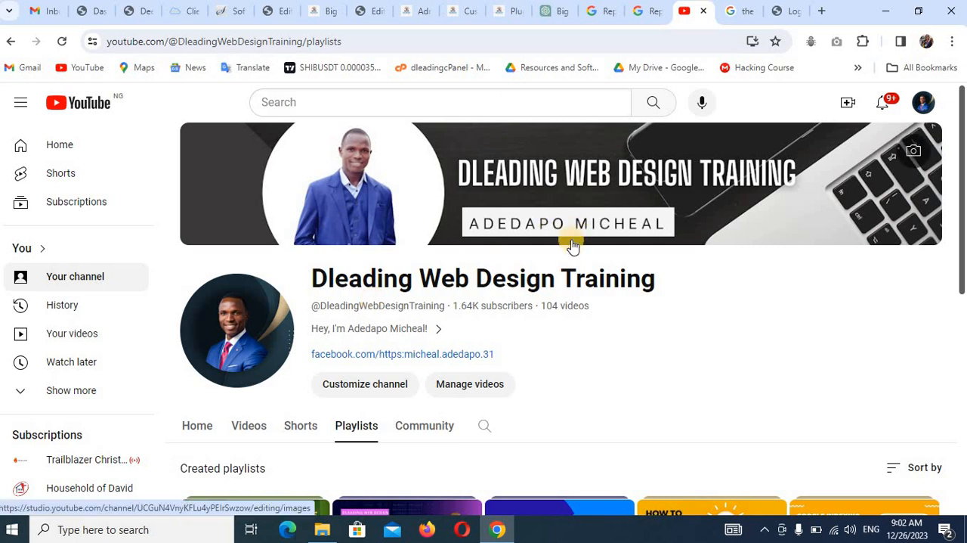
scroll(572, 253, down, 2)
scroll(635, 277, down, 2)
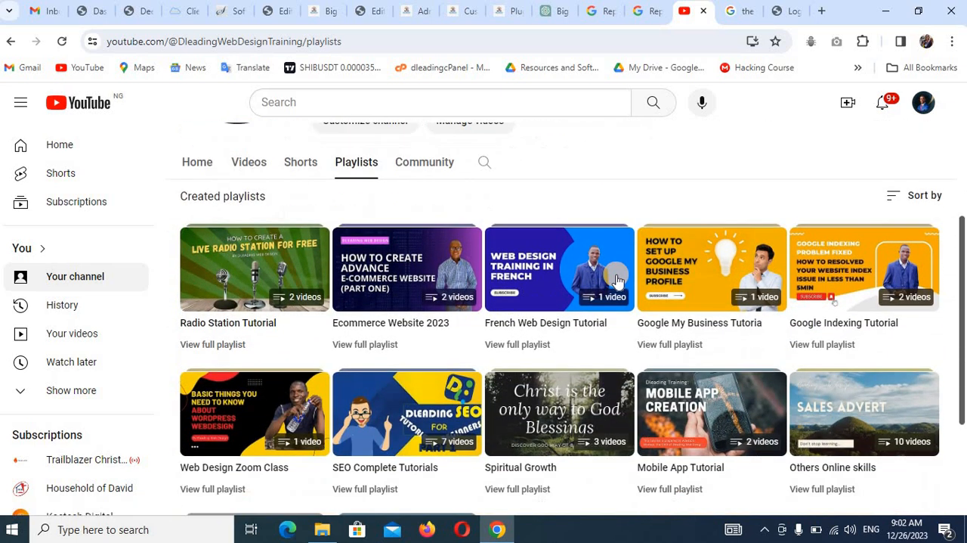